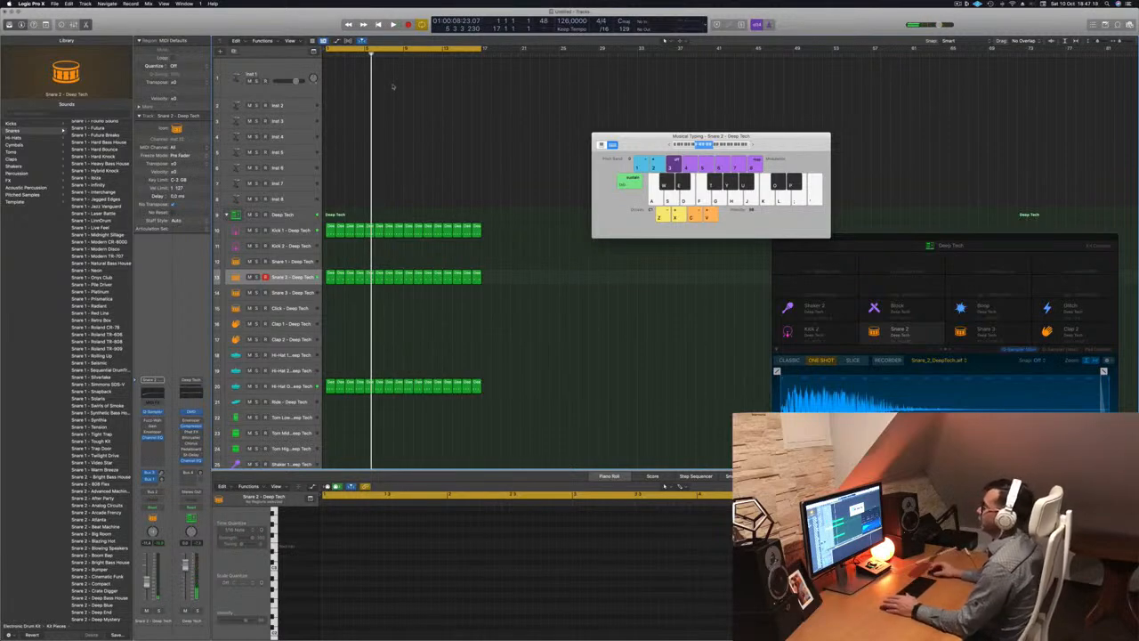
Select the empty Inst 1 track, play the beat, and open its Alchemy instrument
left_click(286, 66)
key("space")
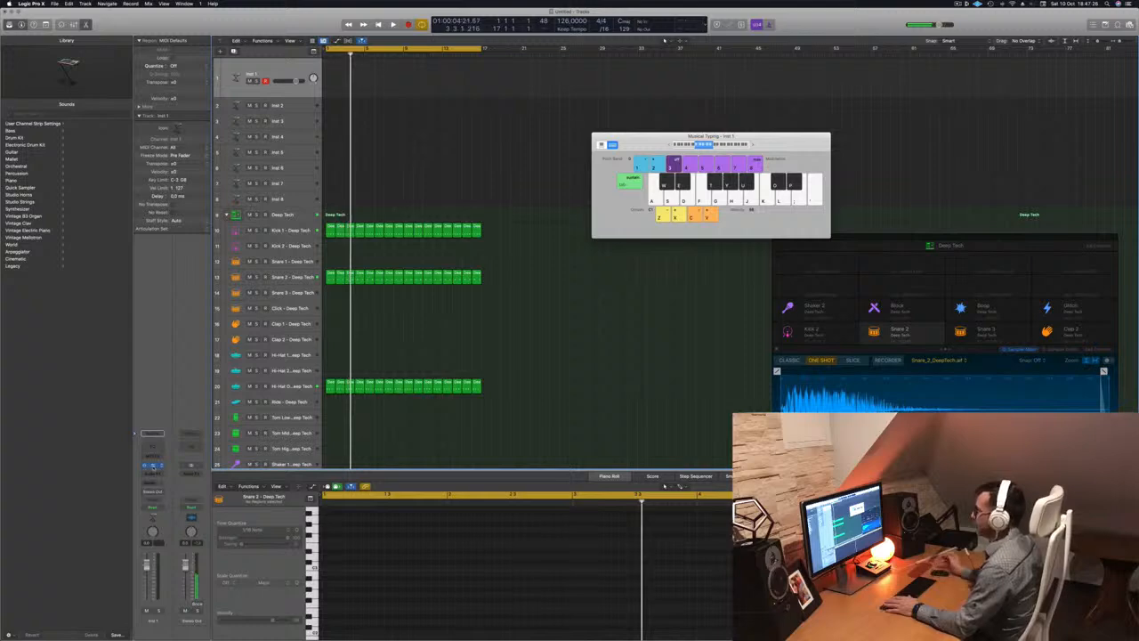
left_click(153, 466)
Load Alchemy's 80s Synth Pop Bass preset from the Bass category and play the beat
left_click_drag(567, 107, 474, 118)
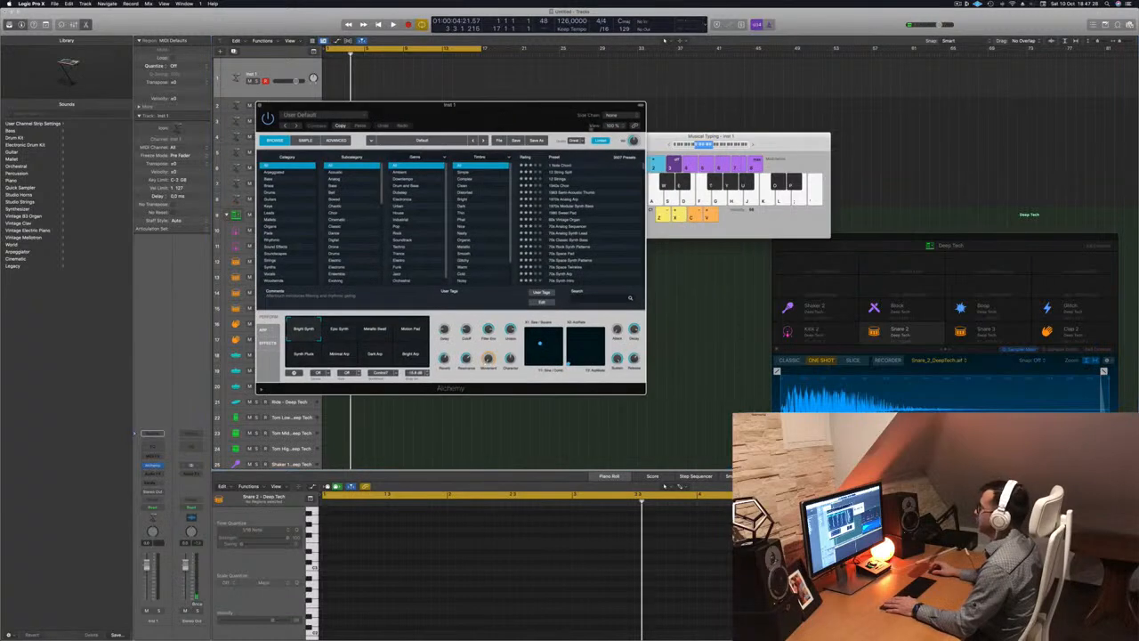
left_click_drag(809, 143, 956, 99)
left_click_drag(530, 110, 676, 86)
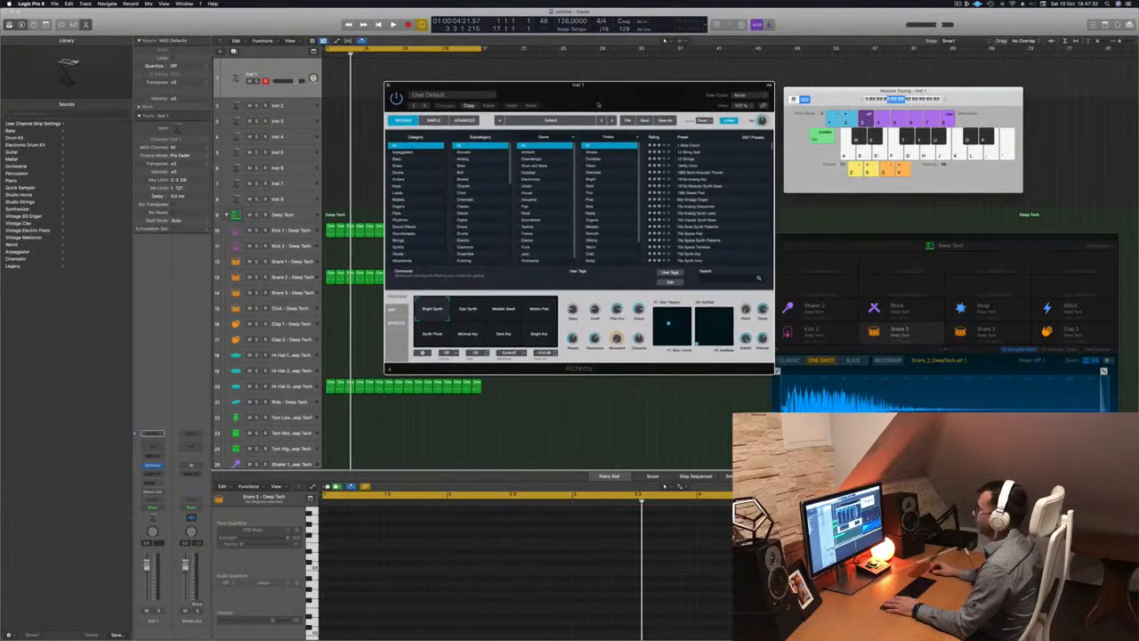
left_click(397, 158)
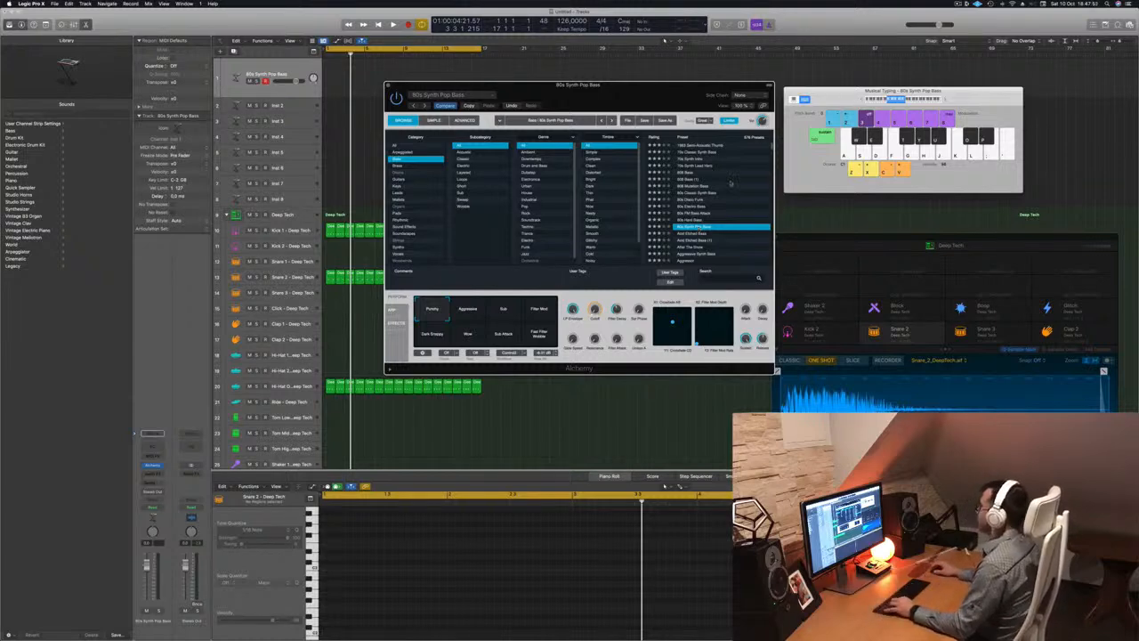
left_click_drag(857, 98, 856, 97)
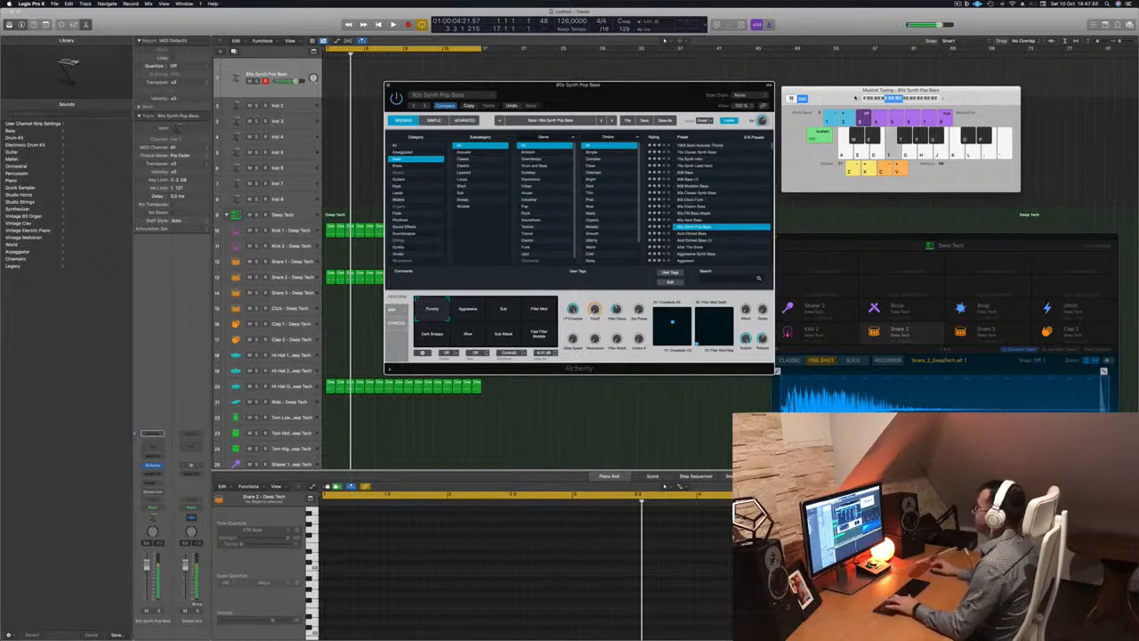
key("space")
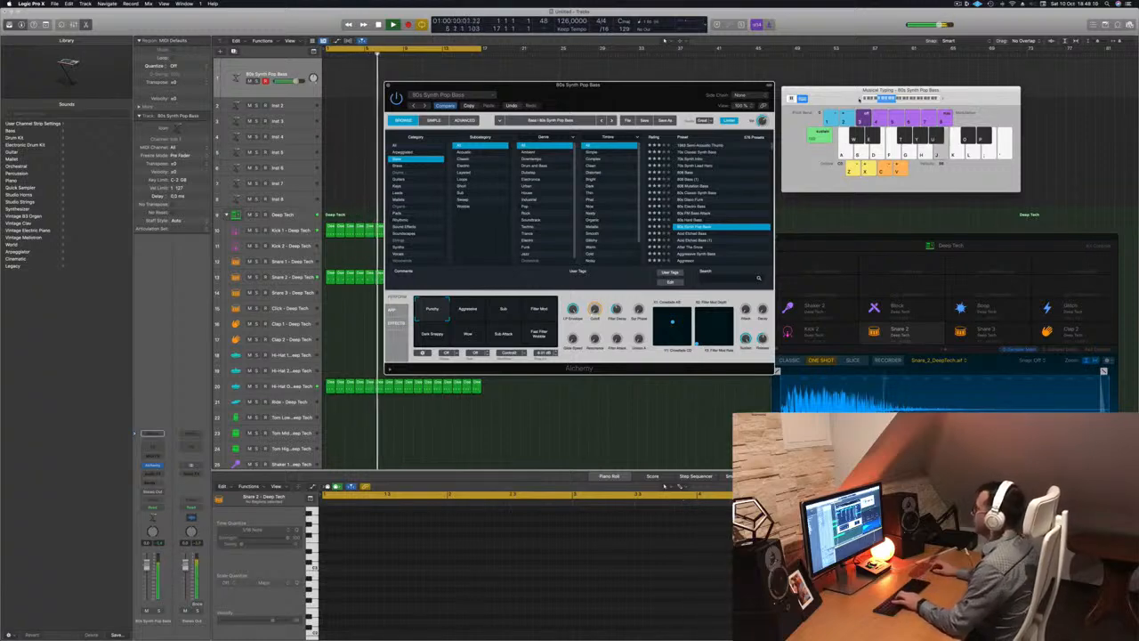
Audition Acid Etched Bass, After The Bloom and Aggressive Synth Bass, then load Agile Synth Bass
left_click(698, 234)
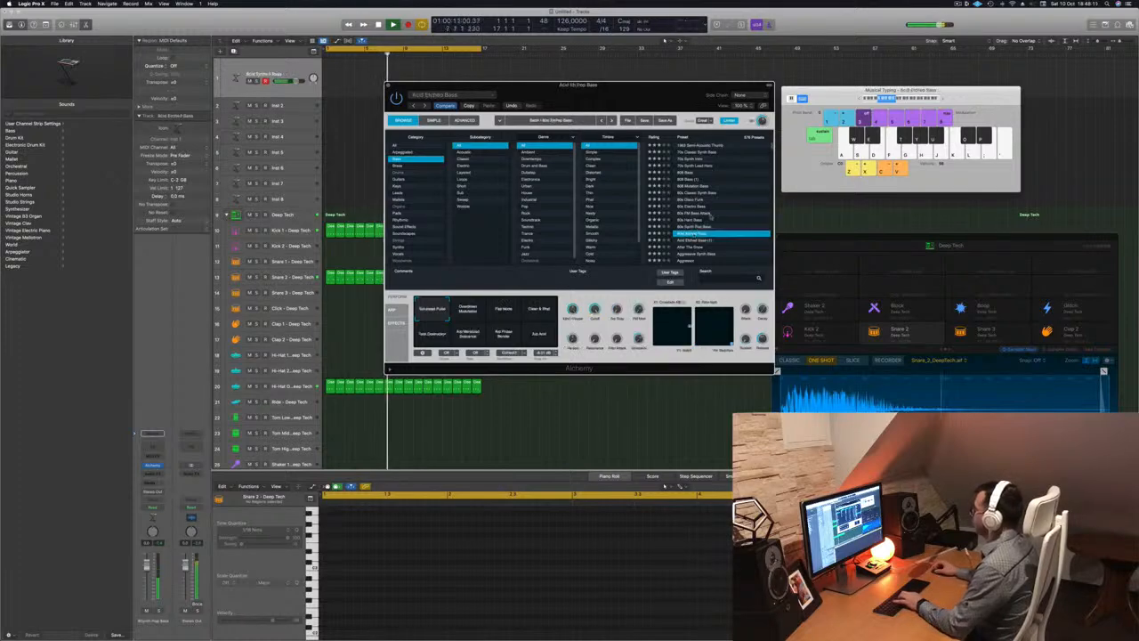
scroll(710, 217, "down", 2)
left_click(697, 210)
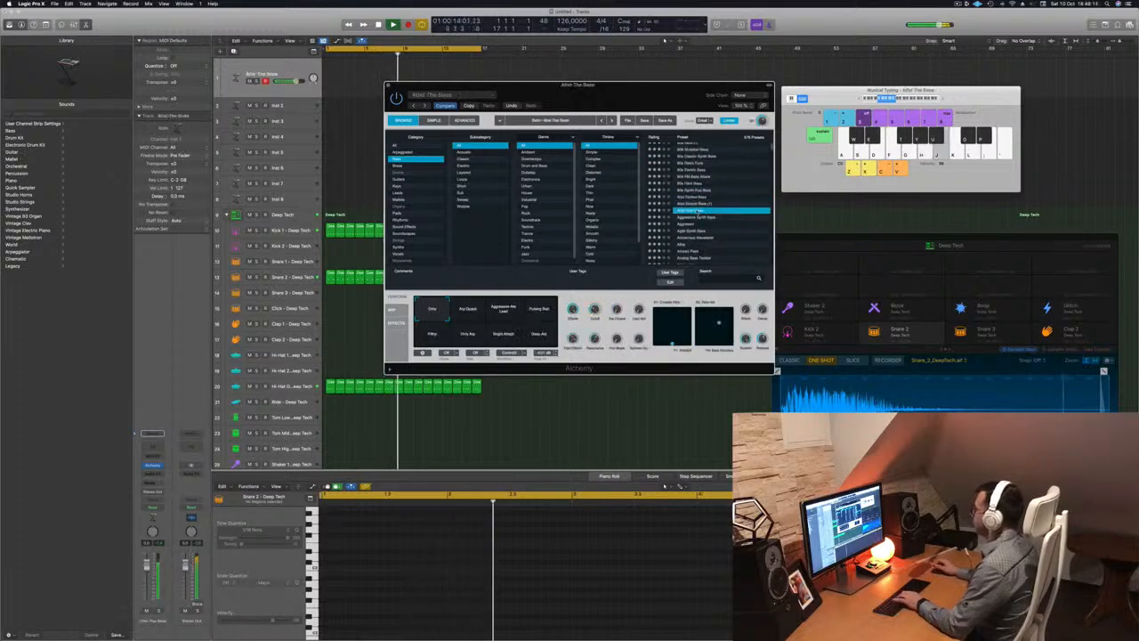
left_click(696, 217)
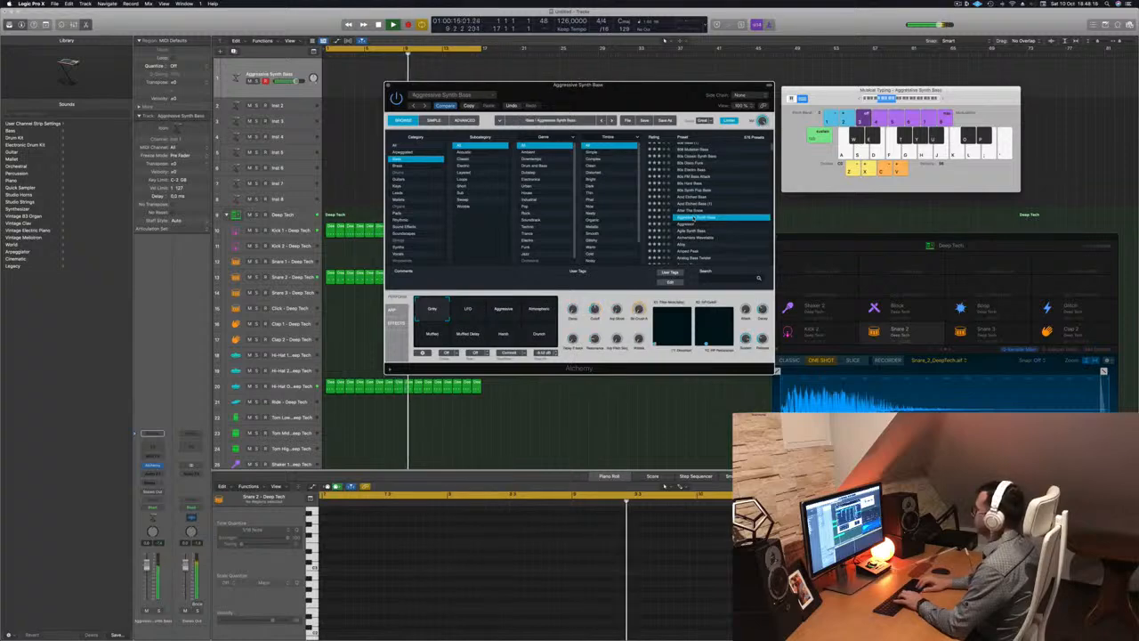
left_click(695, 224)
scroll(695, 219, "down", 1)
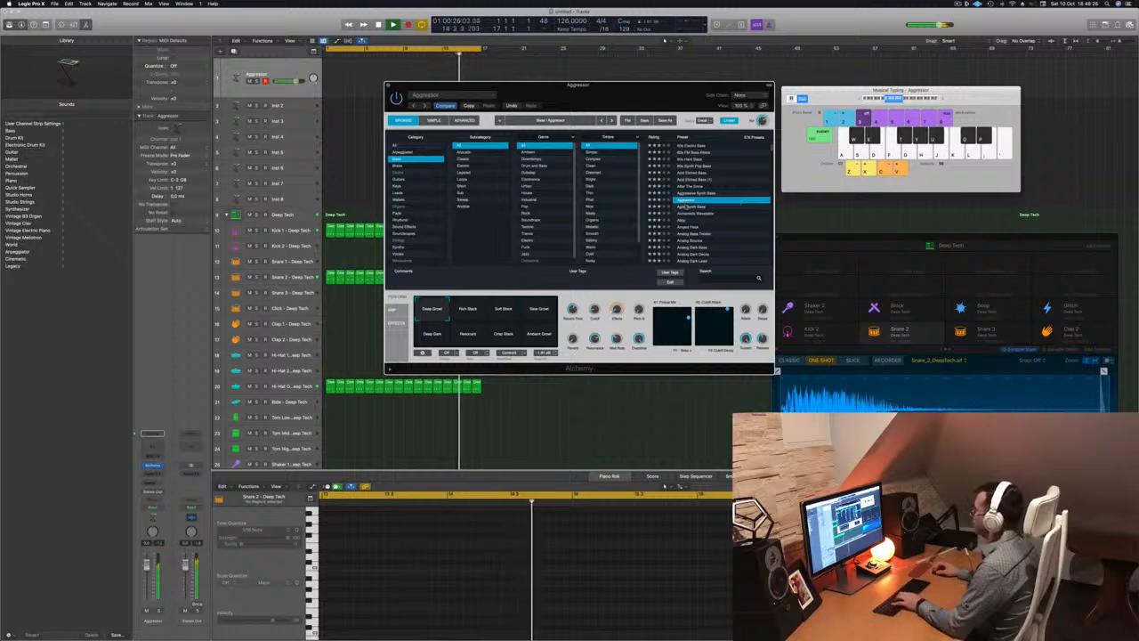
left_click(683, 207)
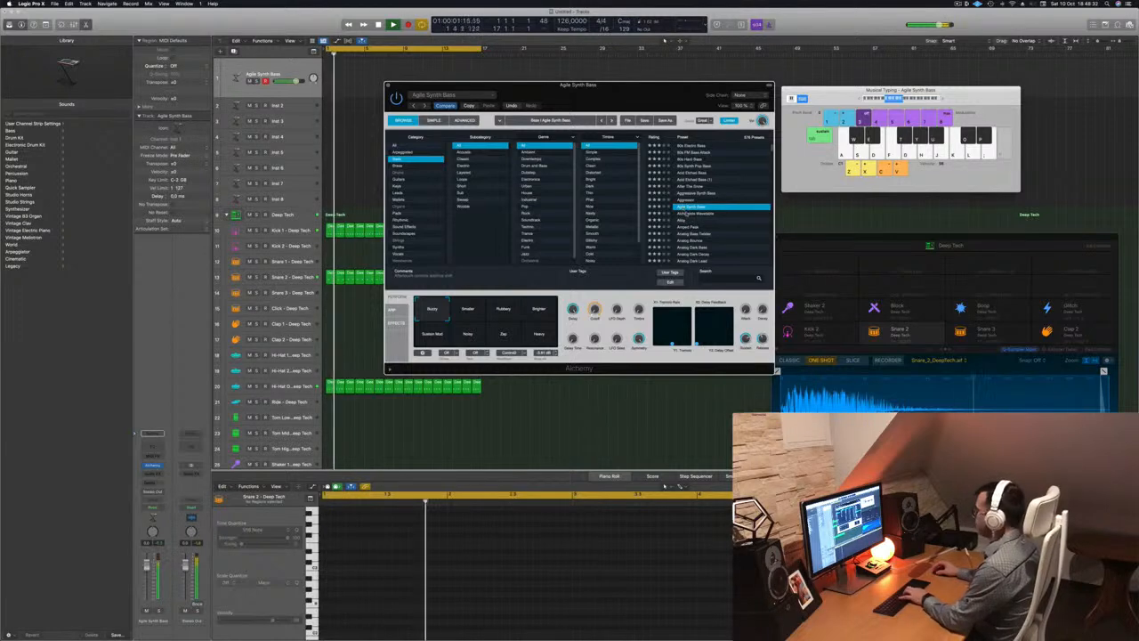
Try the Smaller, Rubbery, Brighter, Sustain Mod, Noisy, Zap and Heavy variations
left_click(467, 309)
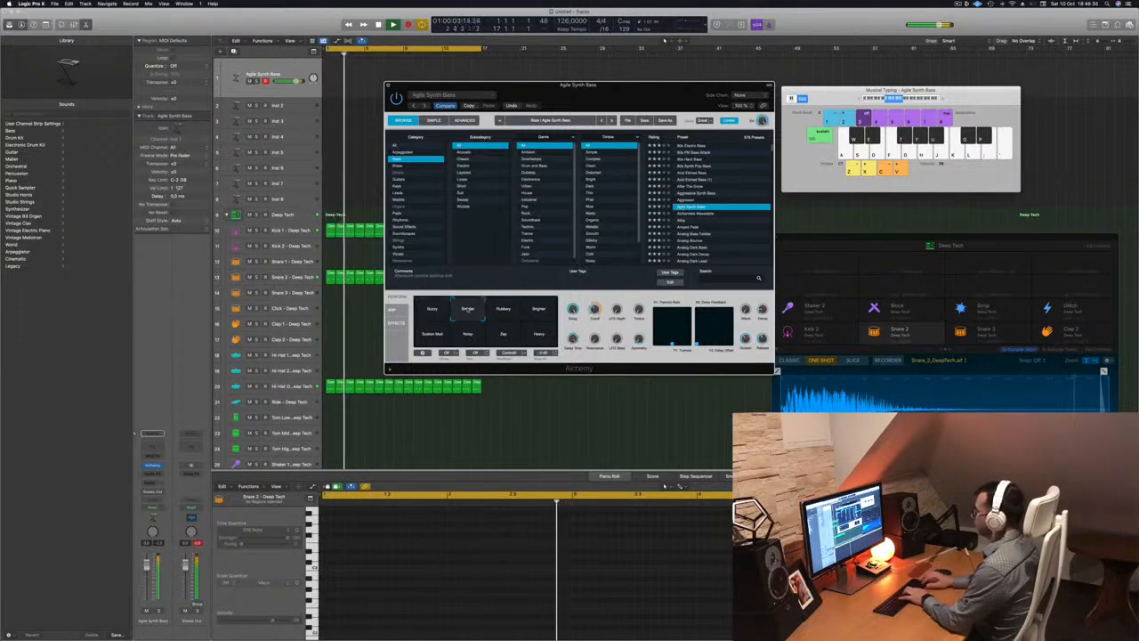
left_click(504, 309)
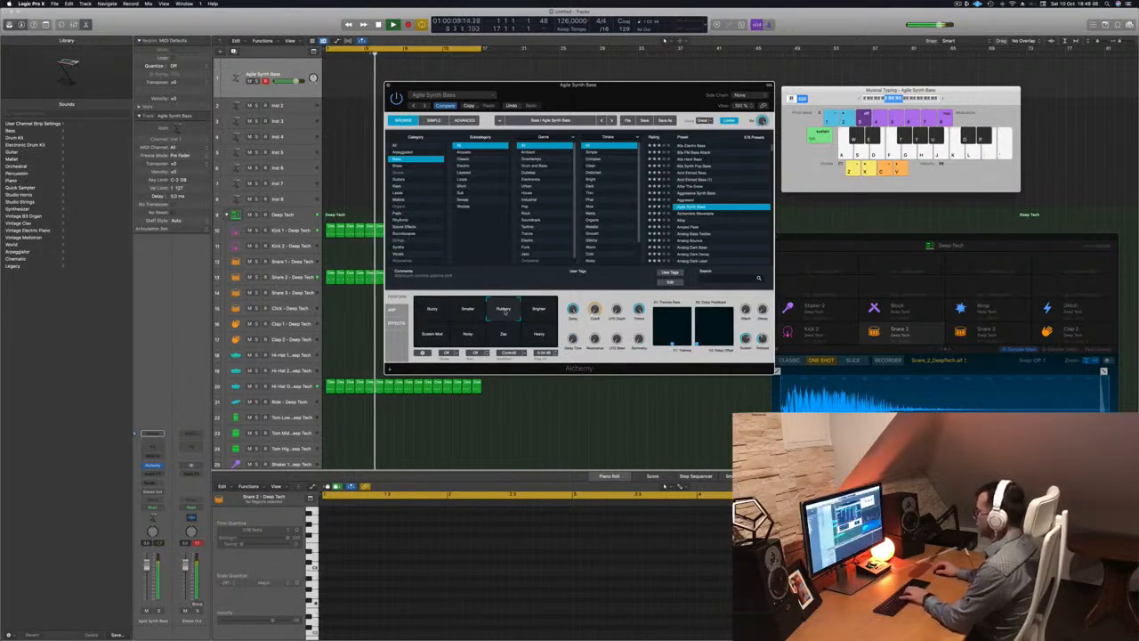
left_click(539, 308)
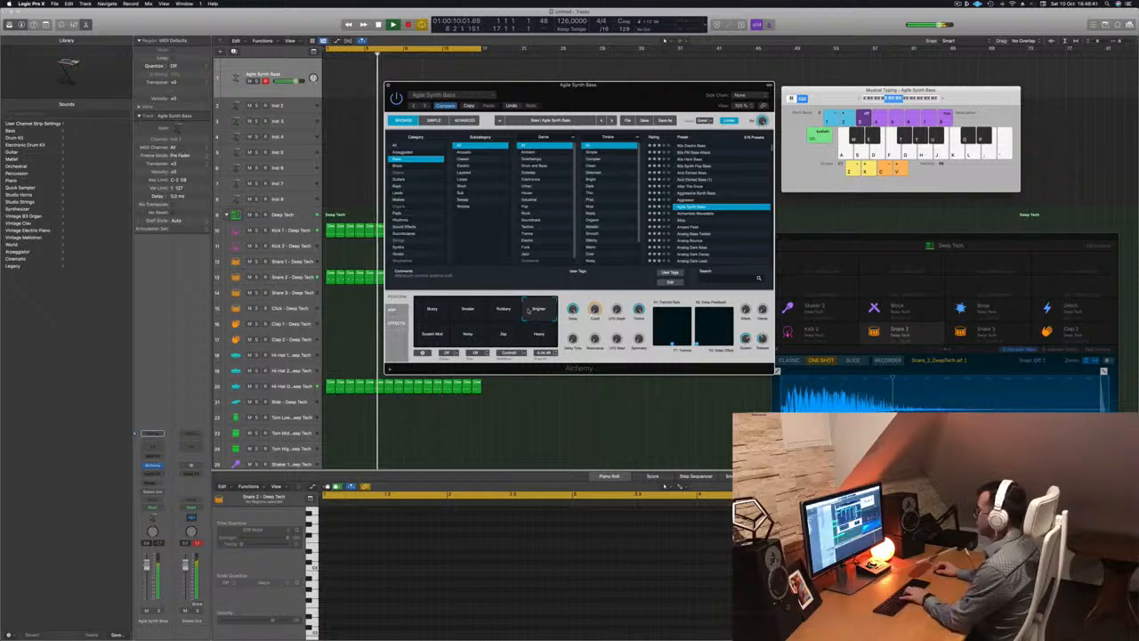
left_click(434, 335)
left_click(467, 334)
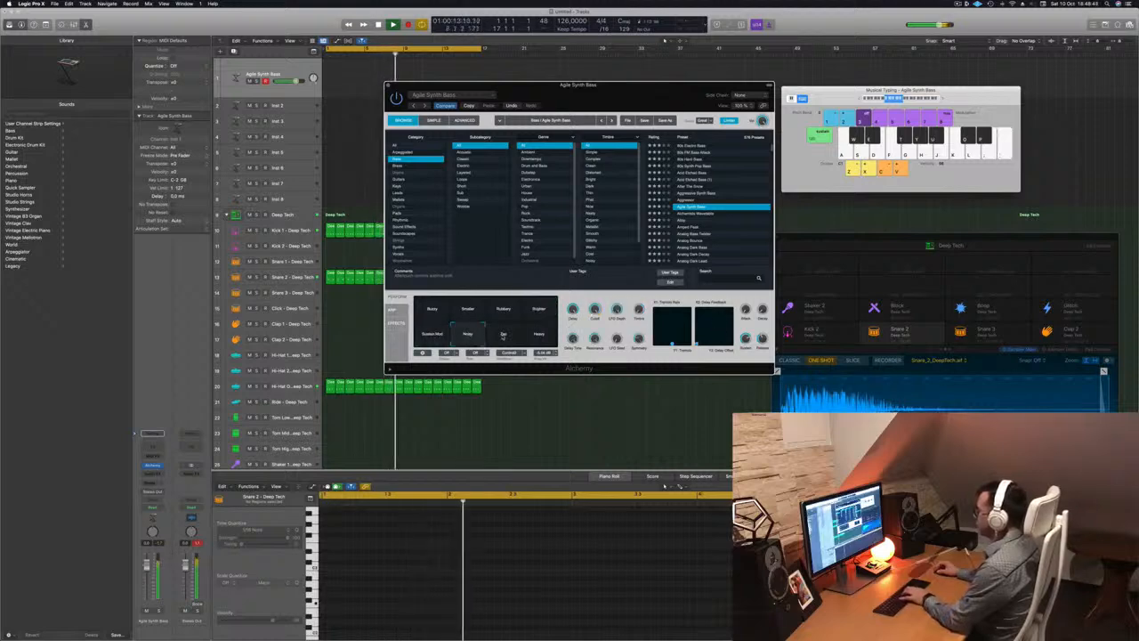
left_click(503, 335)
left_click(539, 333)
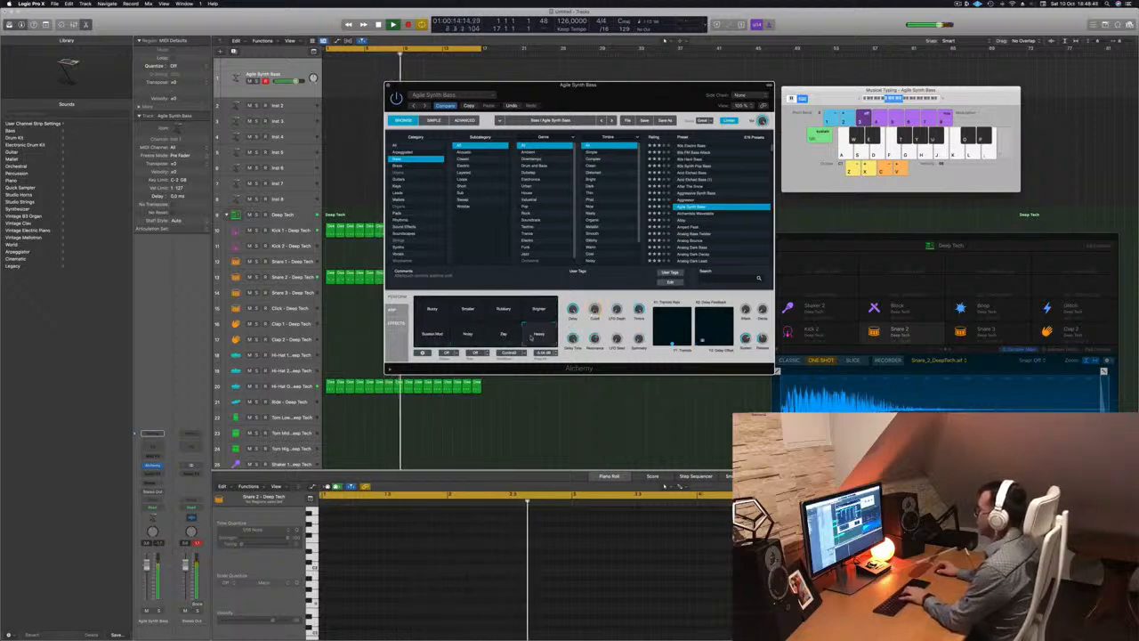
left_click(469, 335)
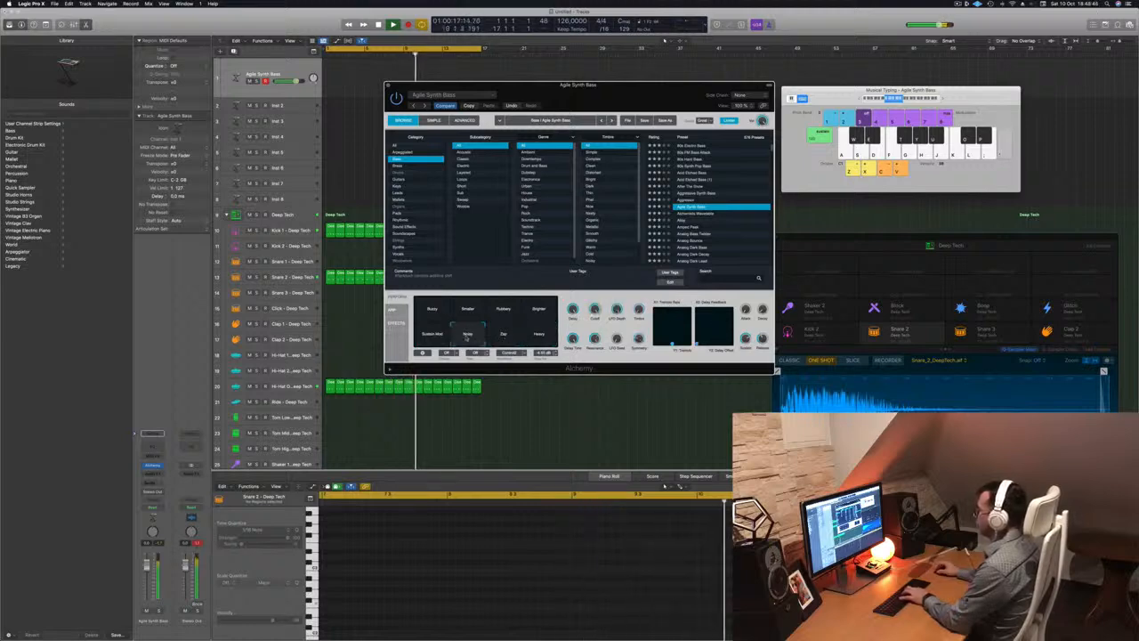
Play Musical Typing notes to audition the bass, then settle on the Rubbery variation
key("semicolon")
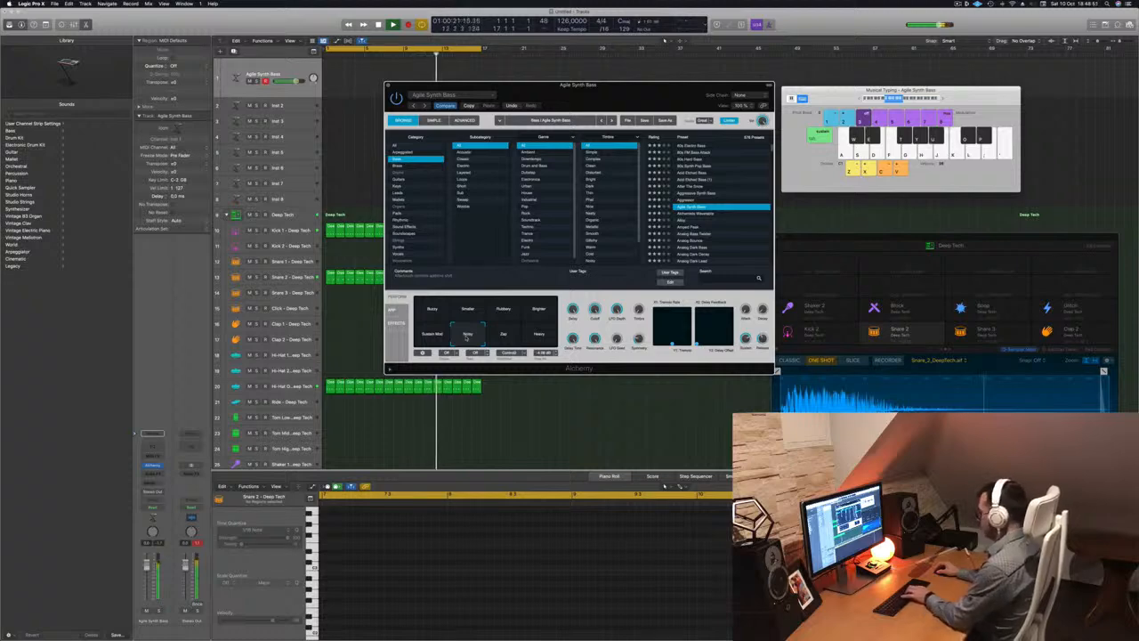
key("apostrophe")
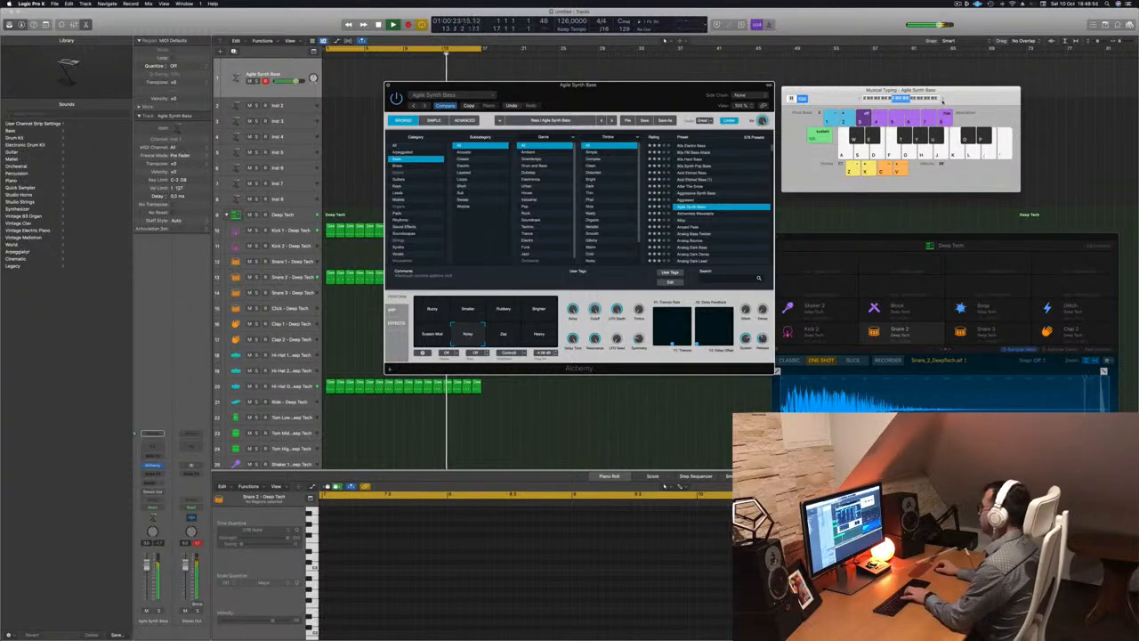
key("a")
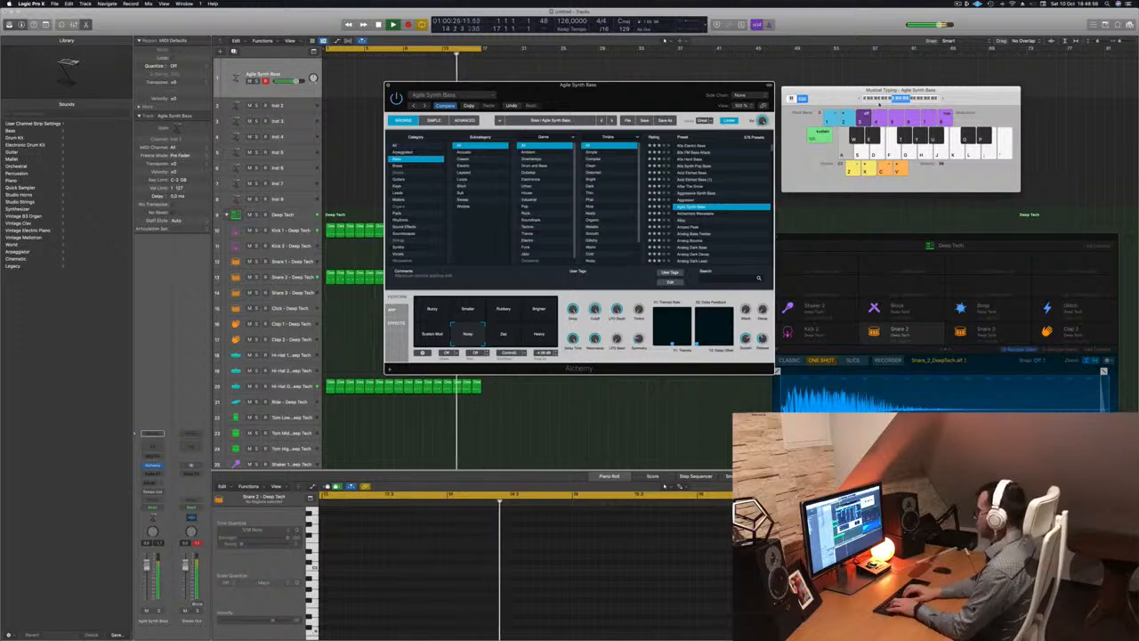
key("d")
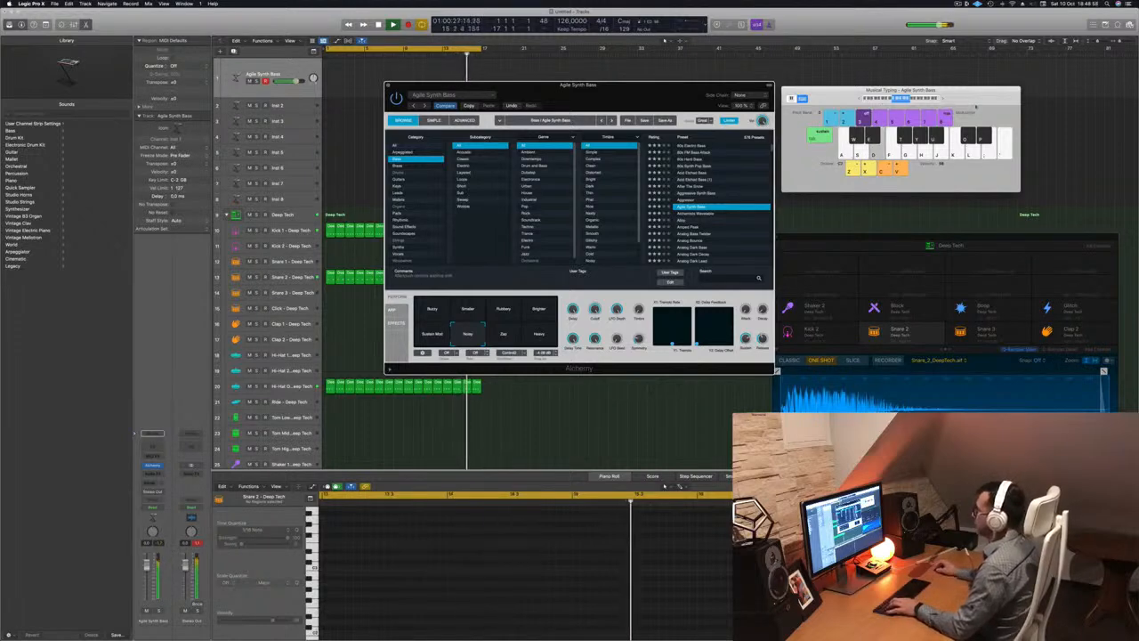
left_click(540, 309)
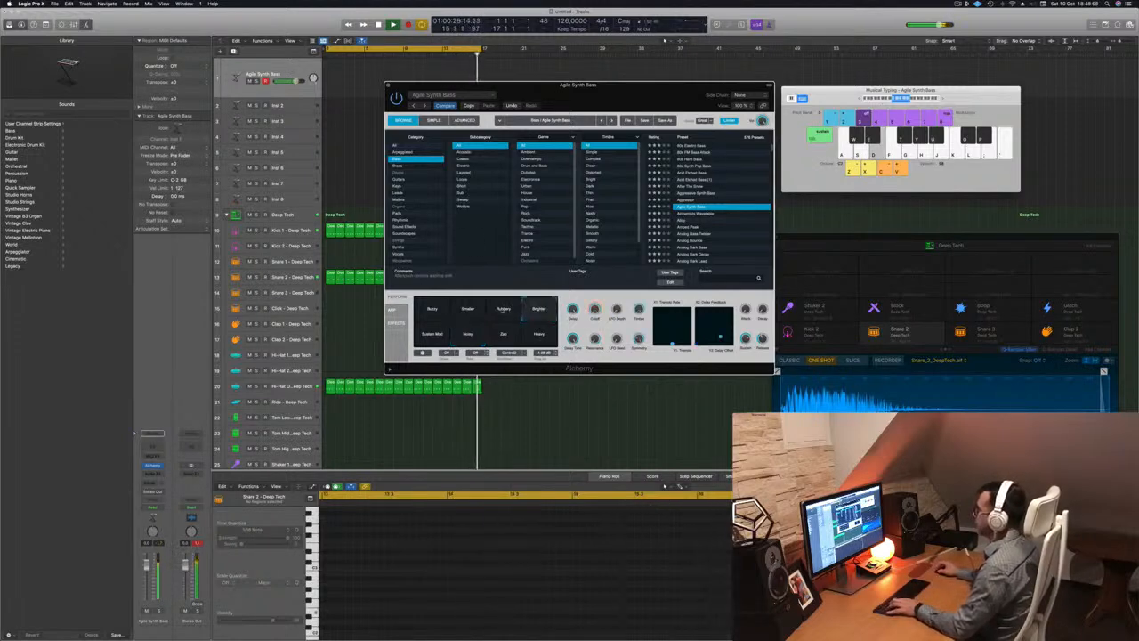
left_click(504, 310)
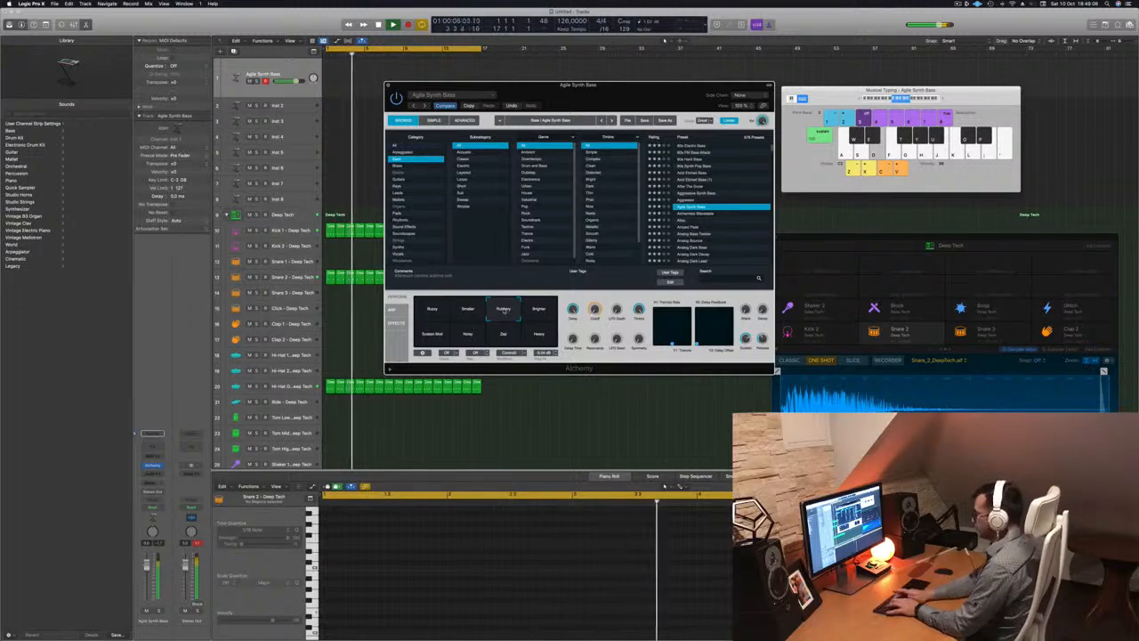
Record a short bass riff on Musical Typing into a new region on the Agile Synth Bass track
key("r")
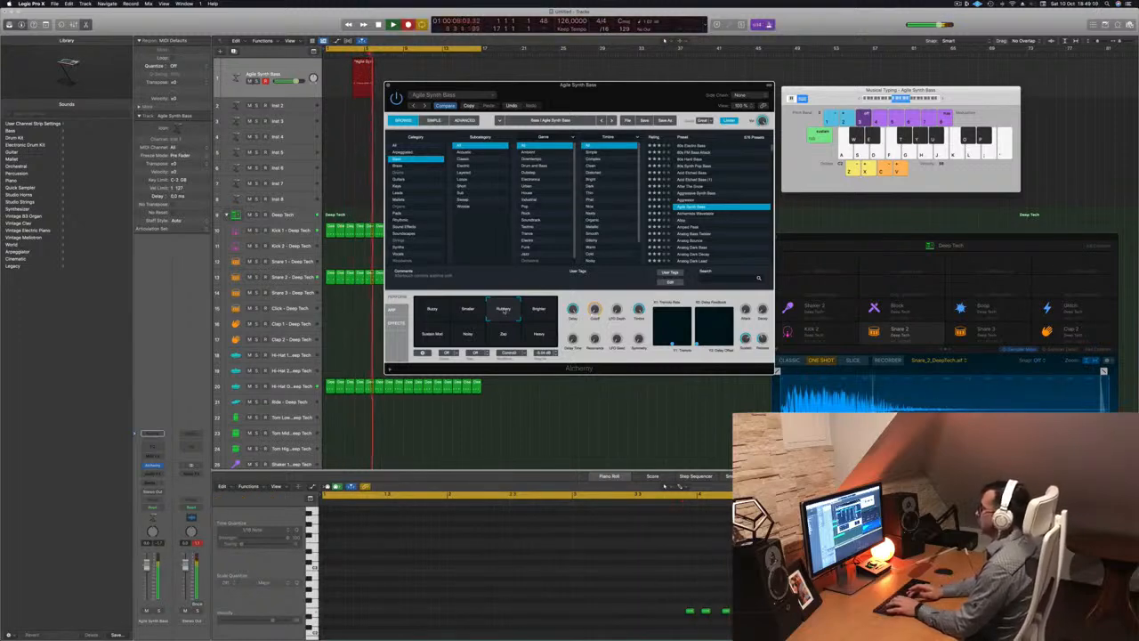
key("d")
key("d")
key("s")
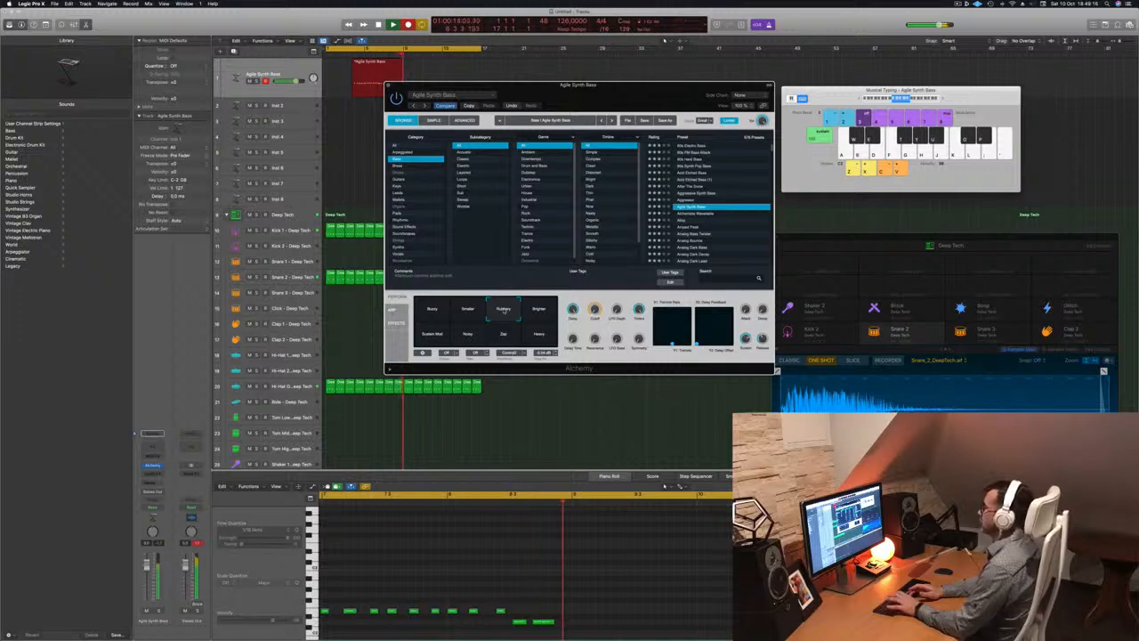
key("d")
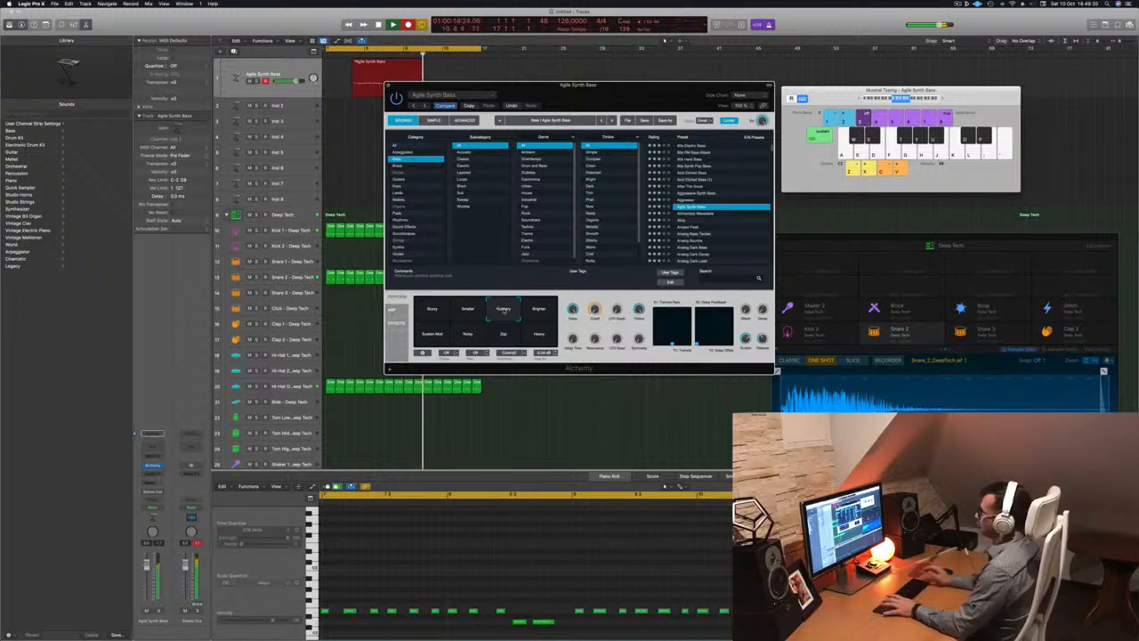
key("space")
left_click_drag(560, 84, 926, 159)
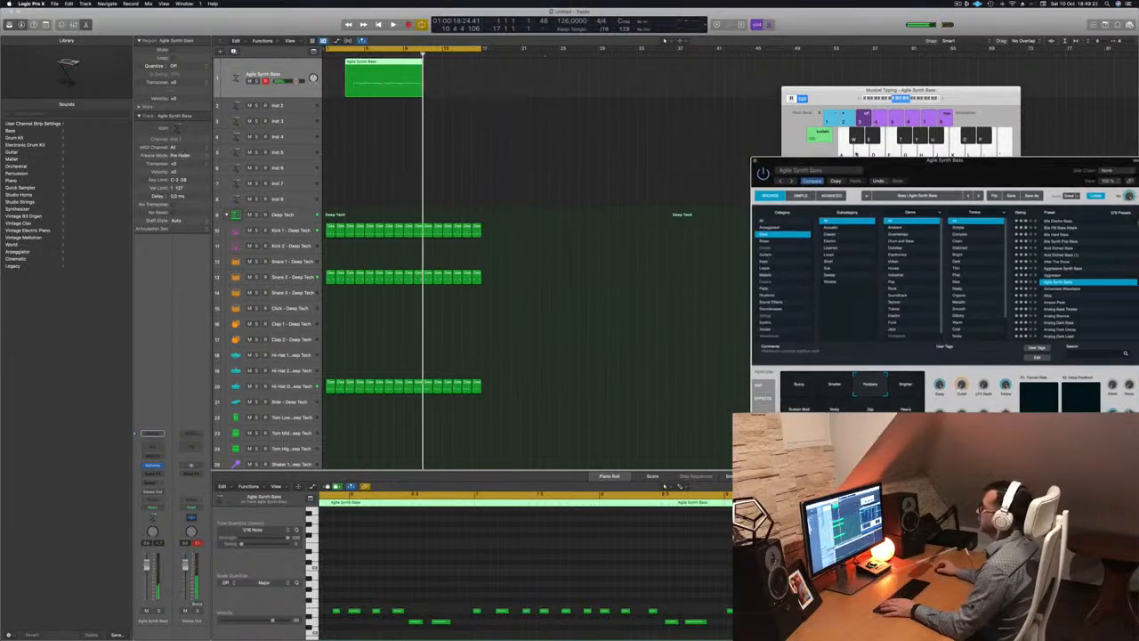
Delete the leftover split piece and move the bass region to start at bar 1
key("space")
key("space")
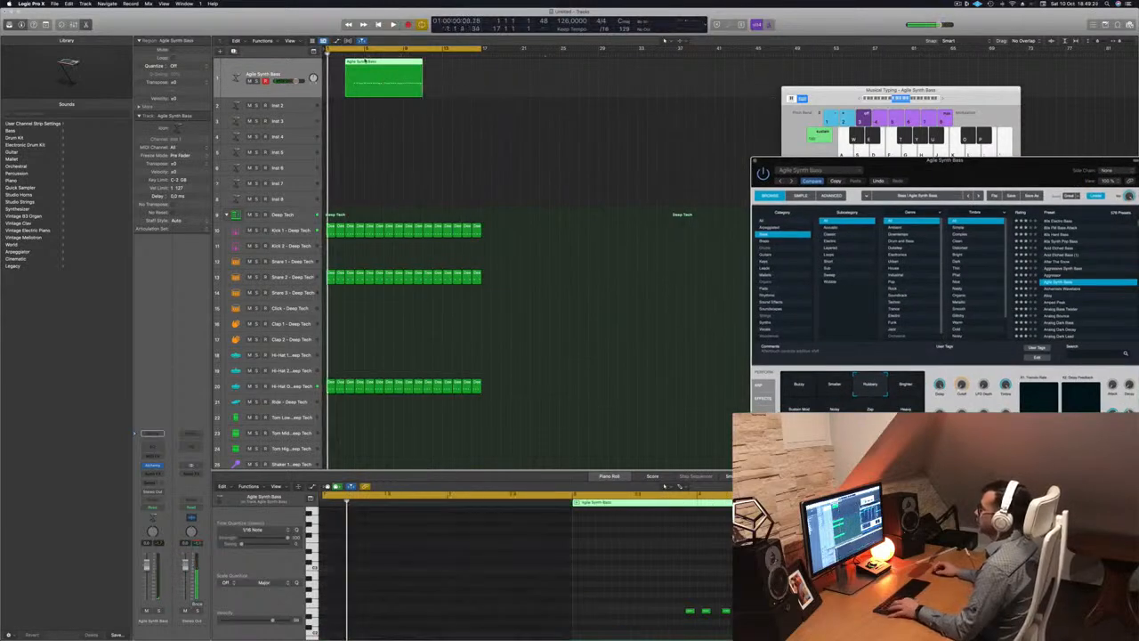
double_click(365, 78, "super")
left_click(358, 69)
key("Delete")
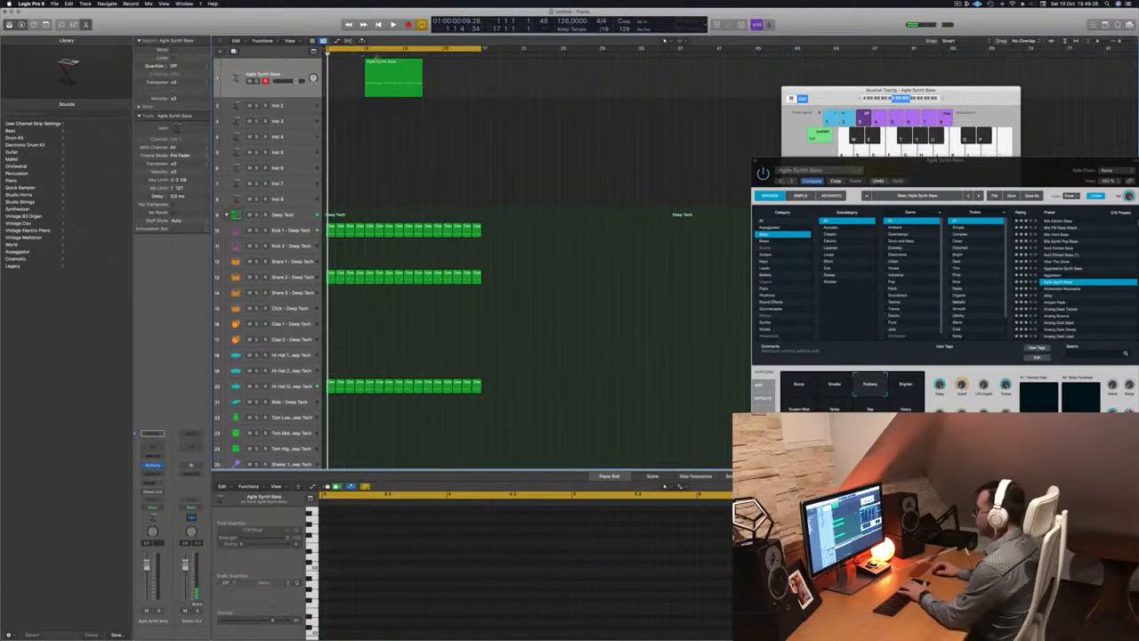
left_click_drag(392, 61, 354, 61)
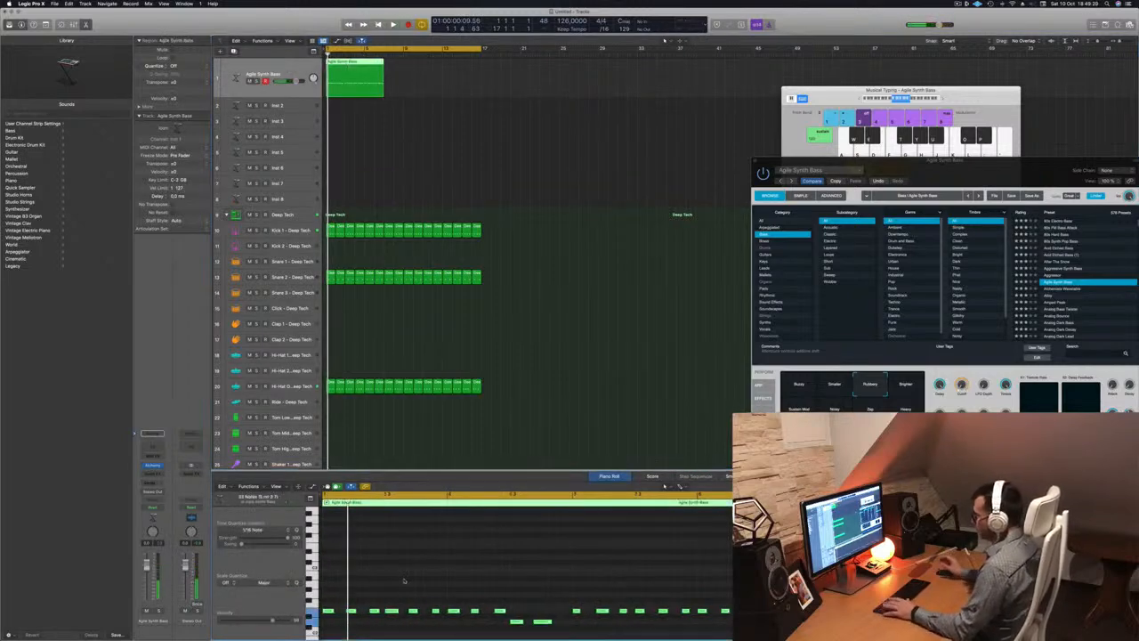
key("space")
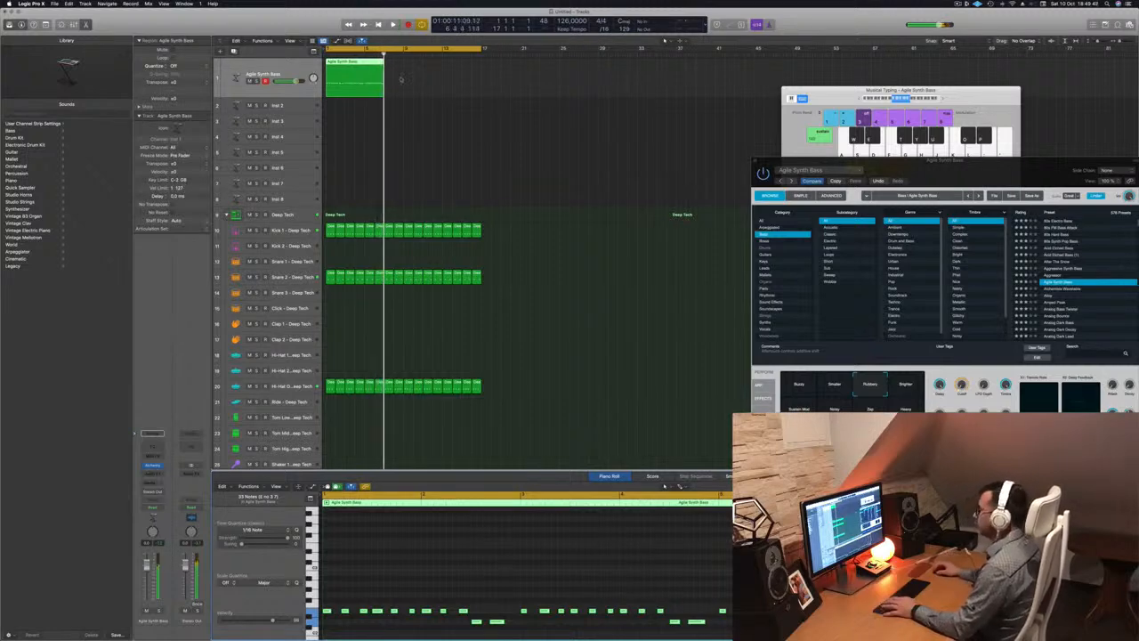
key("Return")
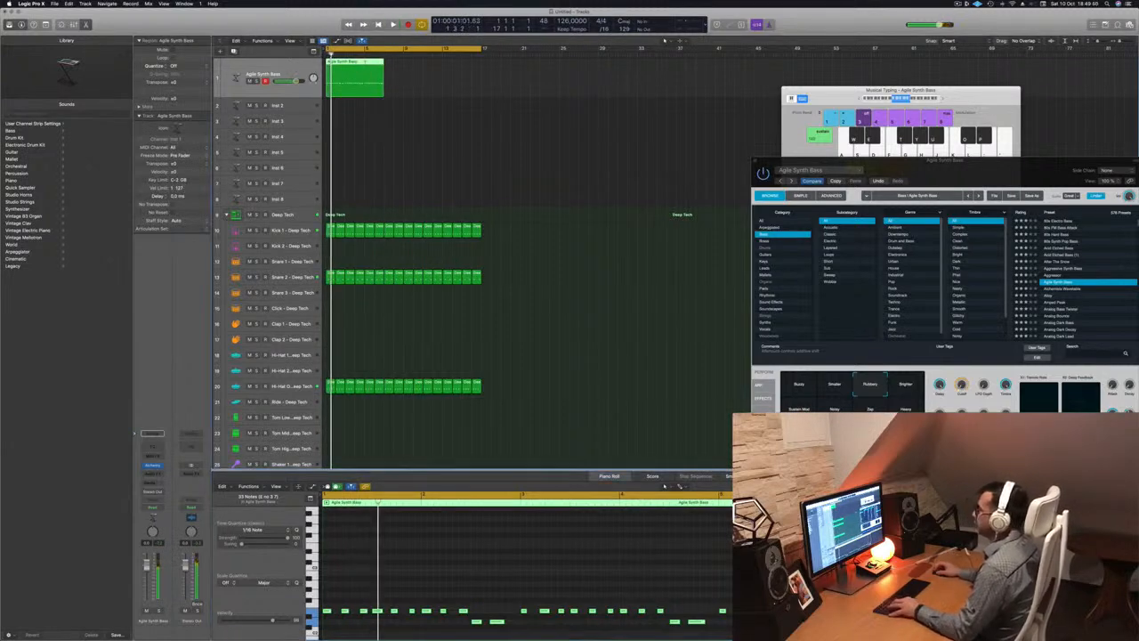
Trim off the region's tail, copy it to bar 5, and repeat the bass through bar 16
left_click(365, 62, "super")
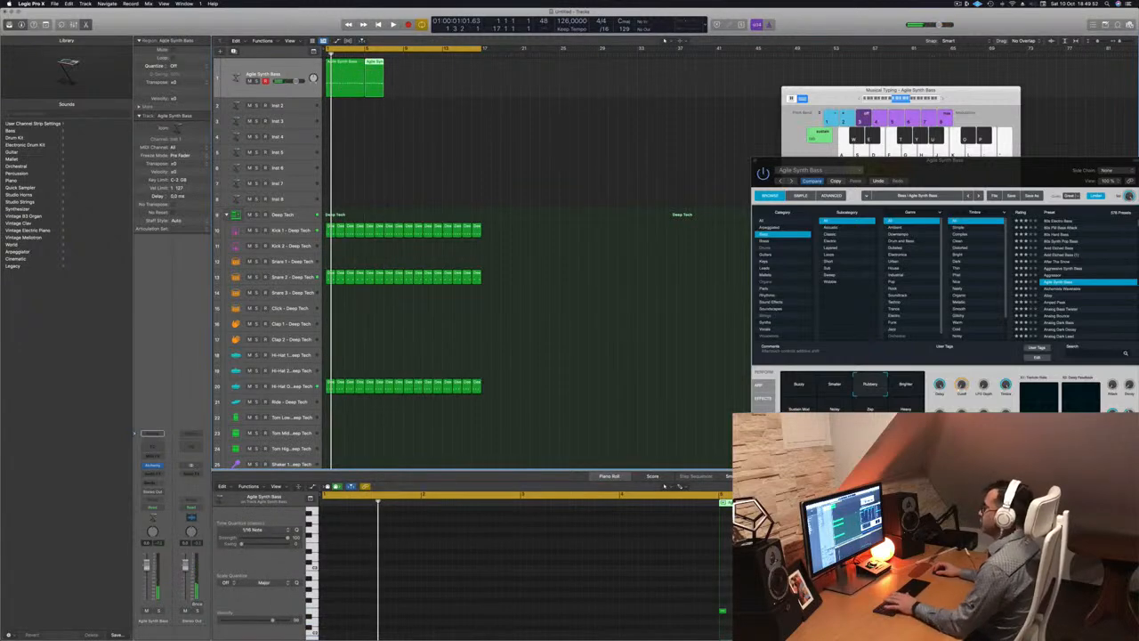
key("Delete")
left_click(343, 63)
key("space")
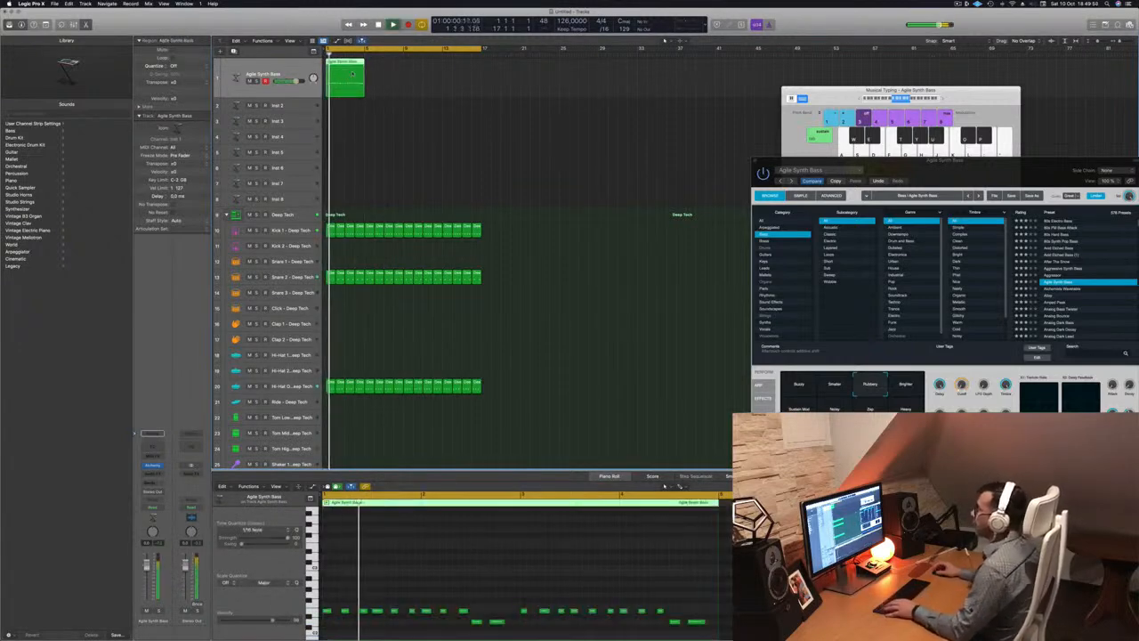
mouse_move(344, 63)
left_mouse_down()
mouse_move(384, 71)
mouse_move(353, 68)
left_mouse_up()
key("super+r")
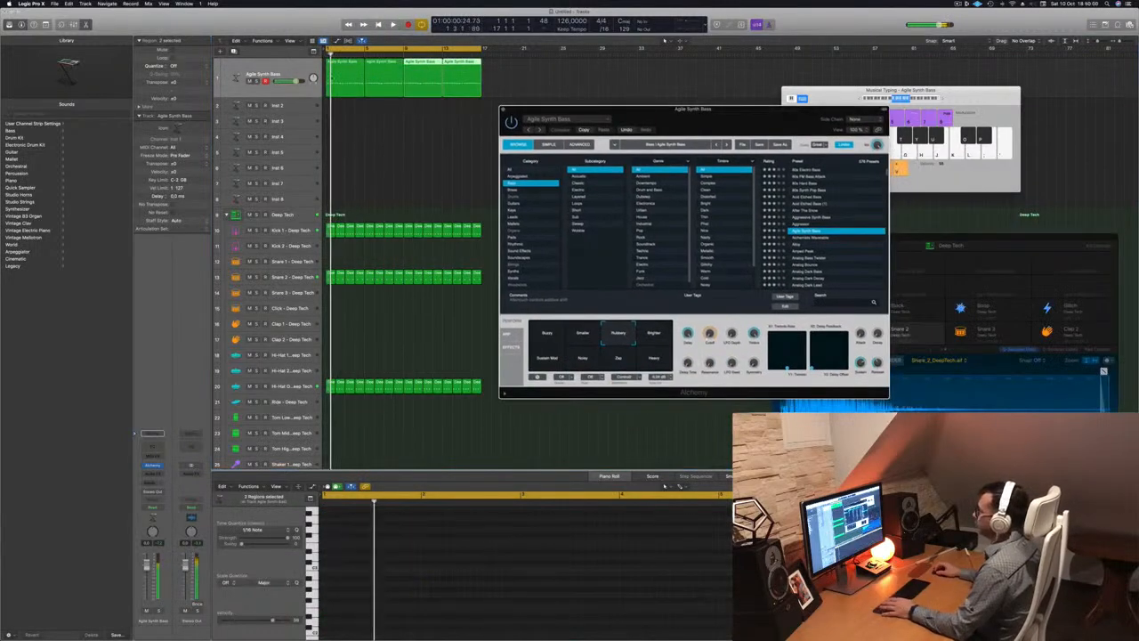
Insert a Compressor on the bass channel side-chained to Inst 9 (Kick 1), and play it
left_click(281, 74)
left_click(153, 473)
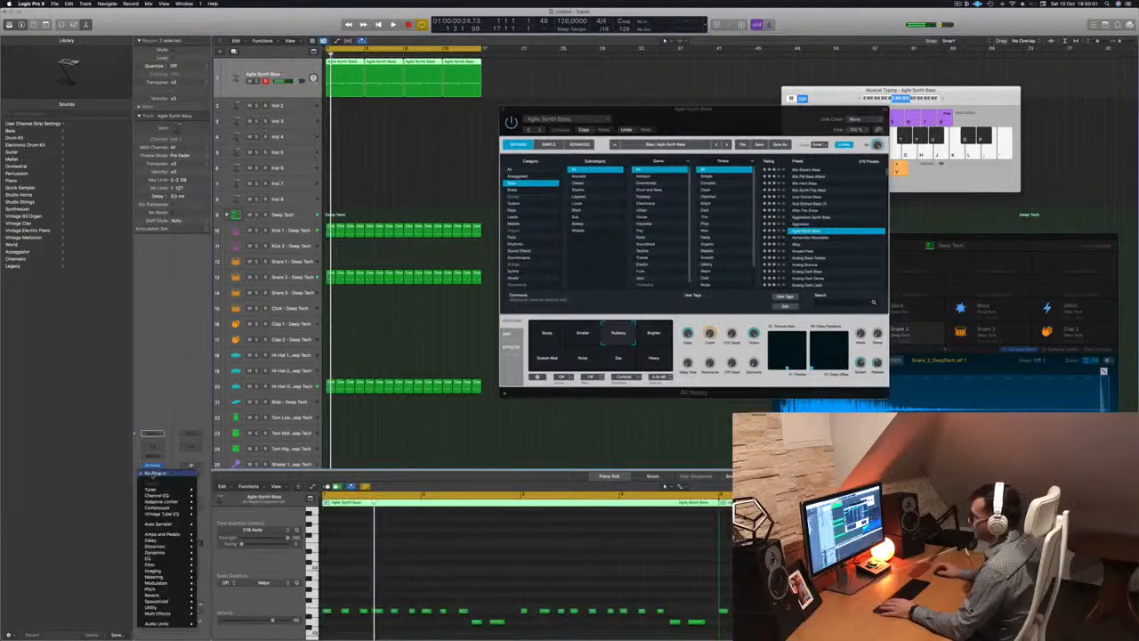
left_click(212, 507)
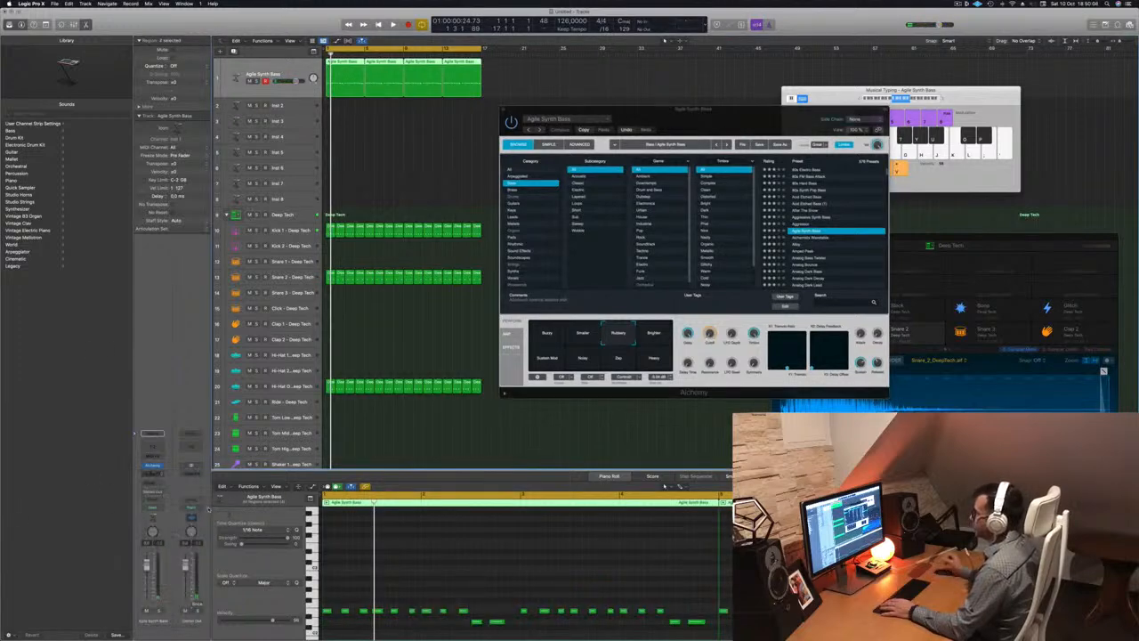
left_click_drag(630, 93, 617, 92)
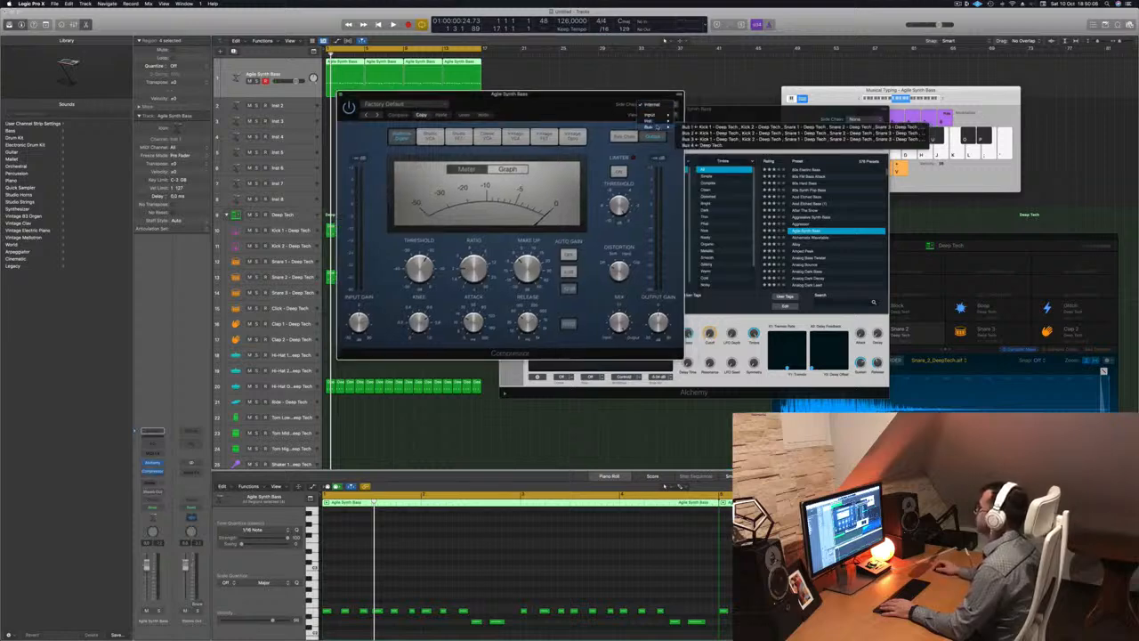
mouse_move(659, 121)
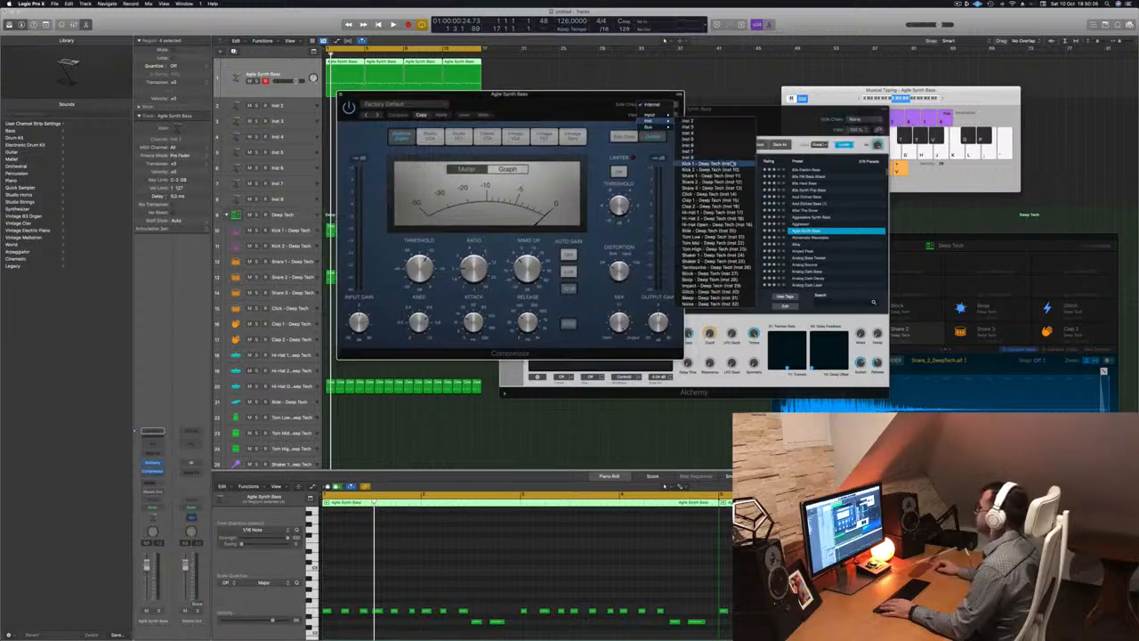
left_click(709, 164)
key("space")
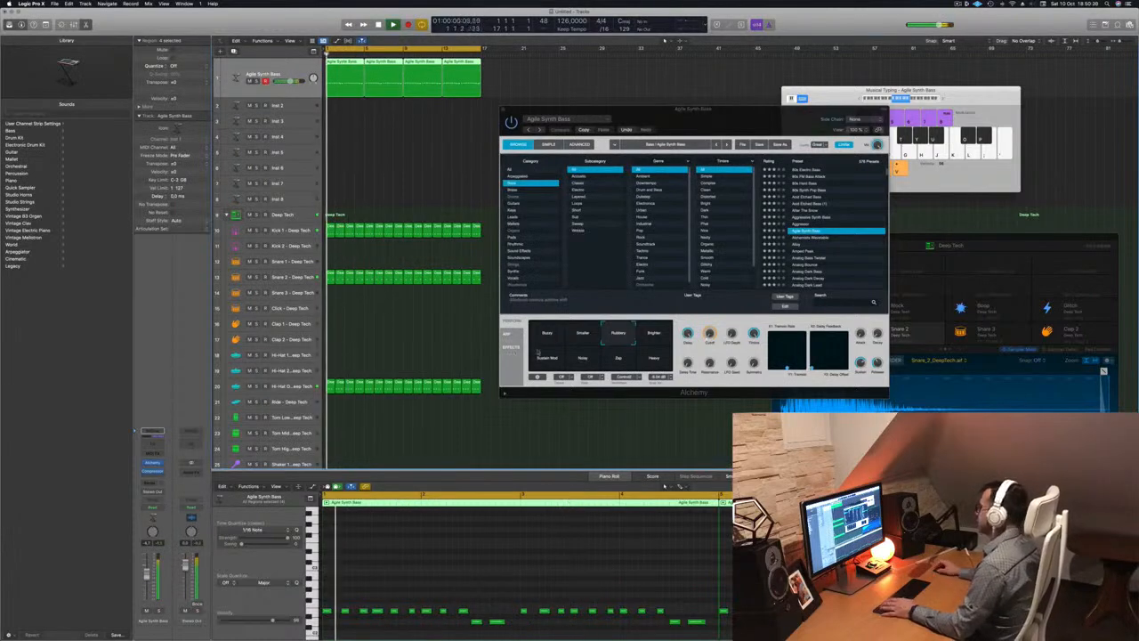
Audition the Buzzy, Rubbery and Heavy variations on the bass, settling on Buzzy
left_click(587, 325)
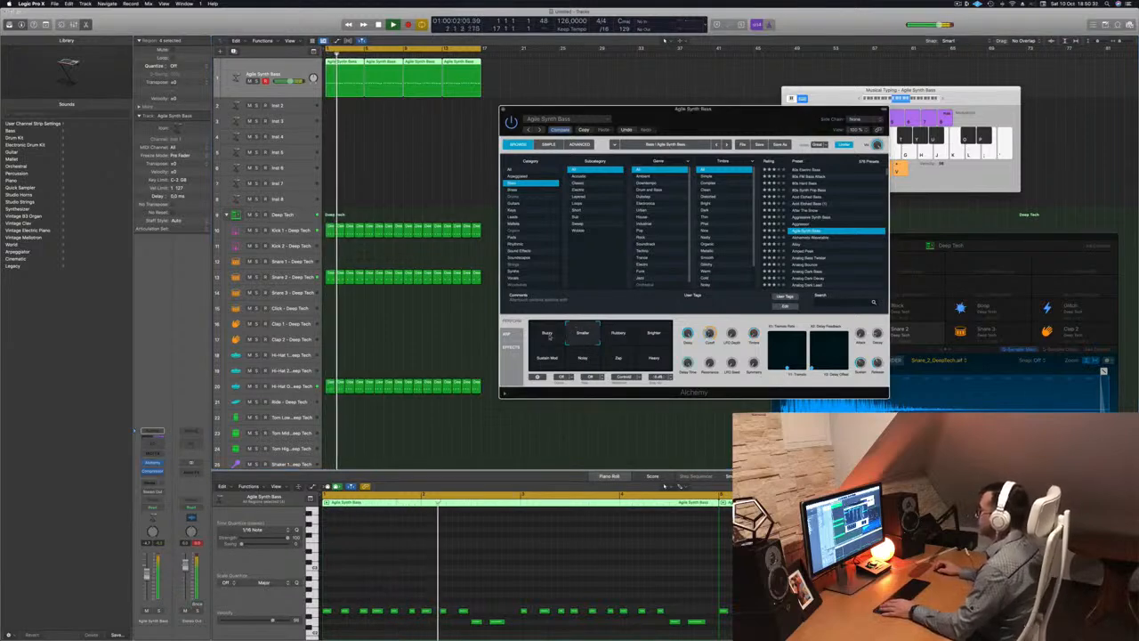
left_click(547, 334)
left_click_drag(744, 122, 688, 109)
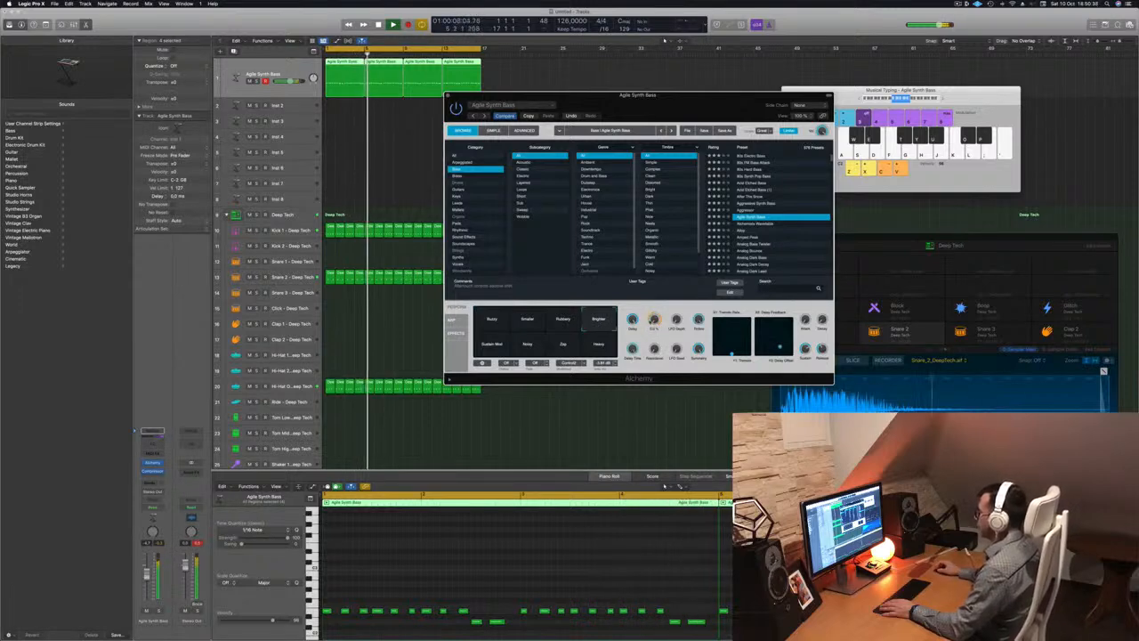
left_click(568, 323)
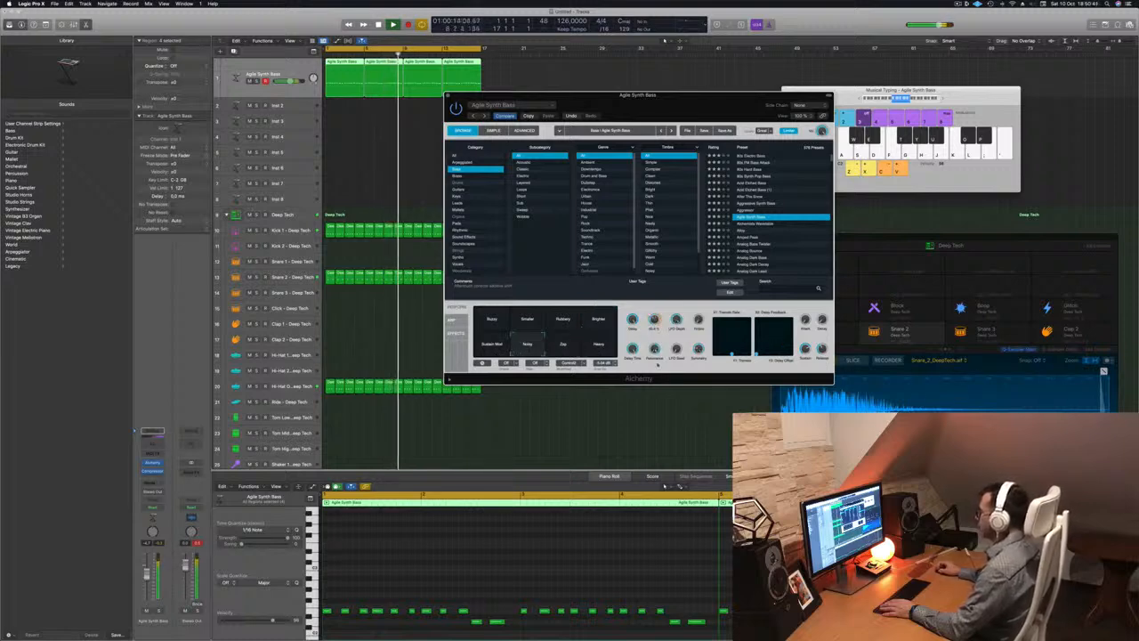
left_click(594, 346)
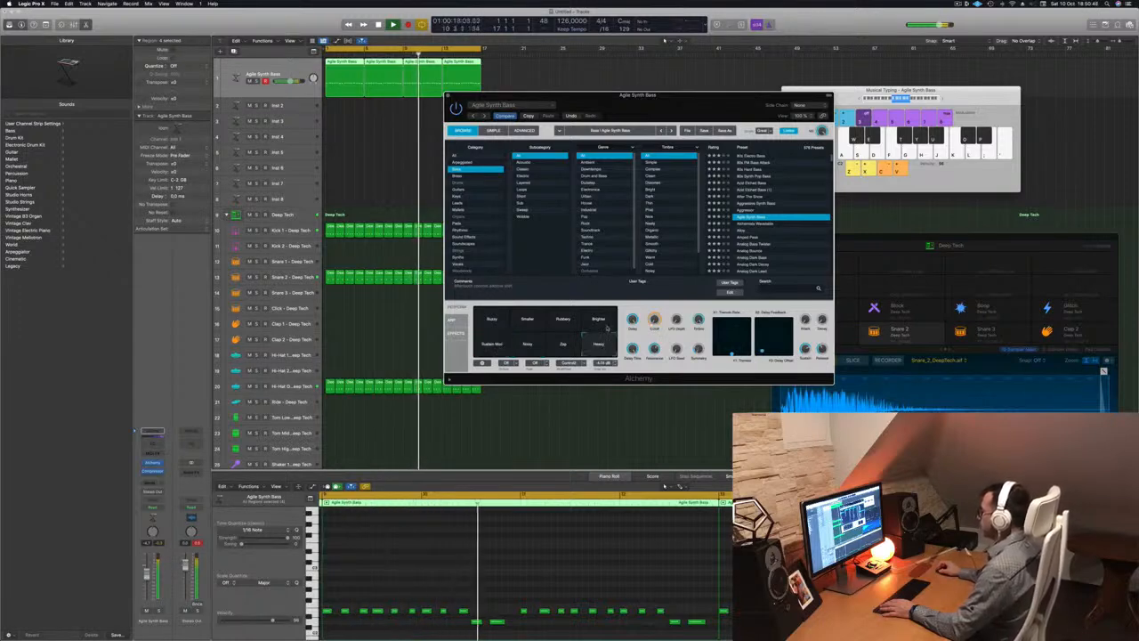
left_click(559, 323)
left_click(492, 318)
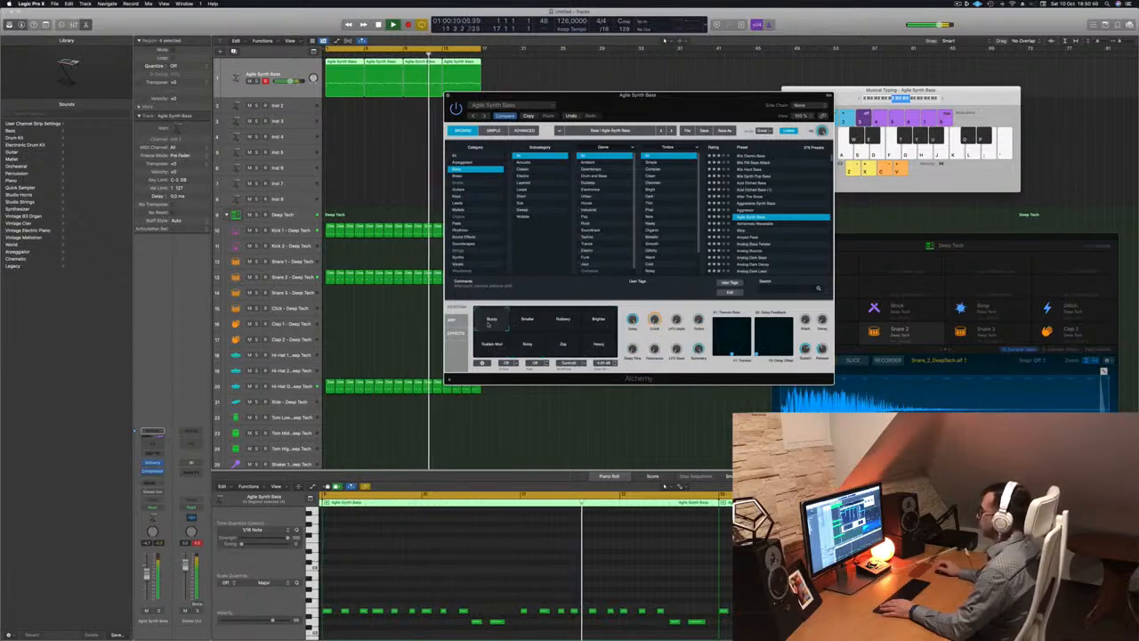
left_click_drag(663, 104, 752, 83)
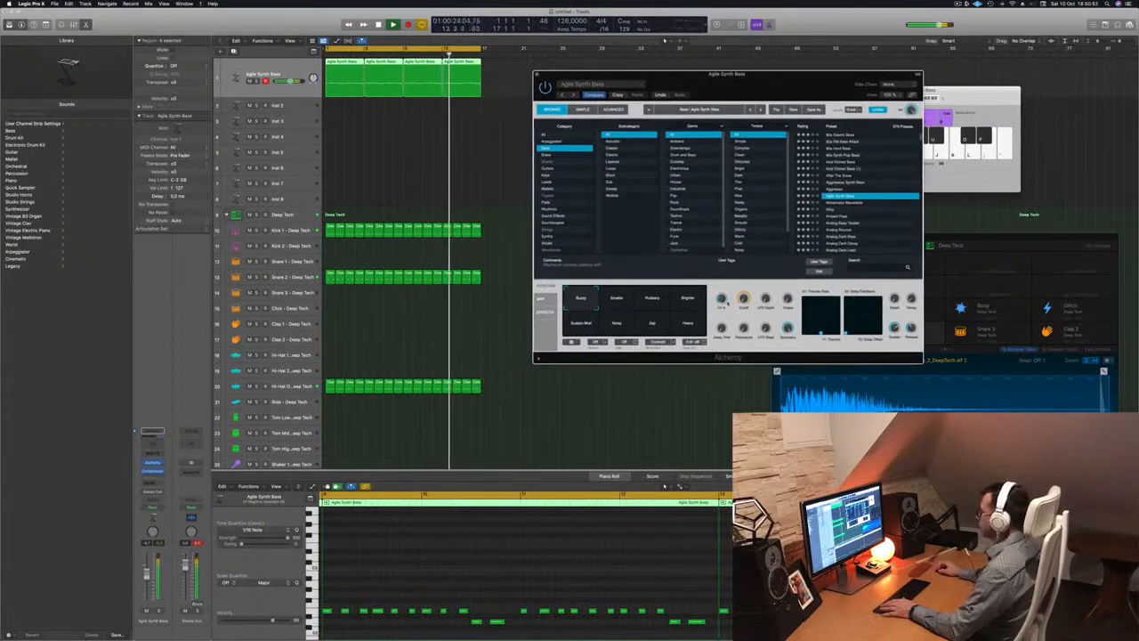
left_click_drag(752, 78, 714, 188)
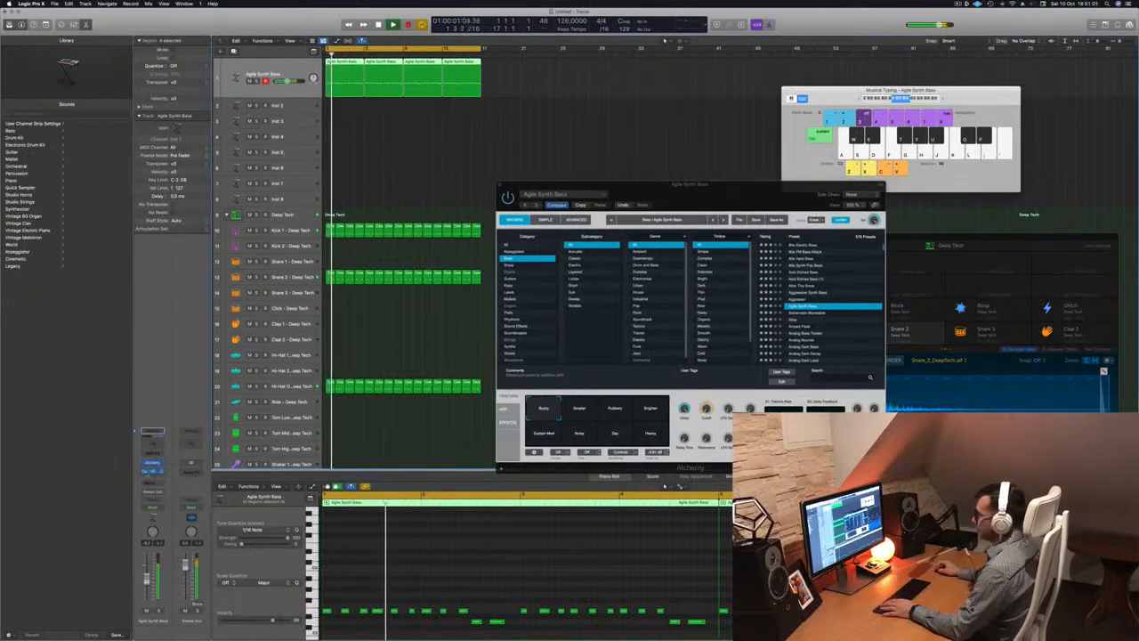
Add a send from the Agile Synth Bass channel to Bus 6
left_click(153, 482)
mouse_move(156, 492)
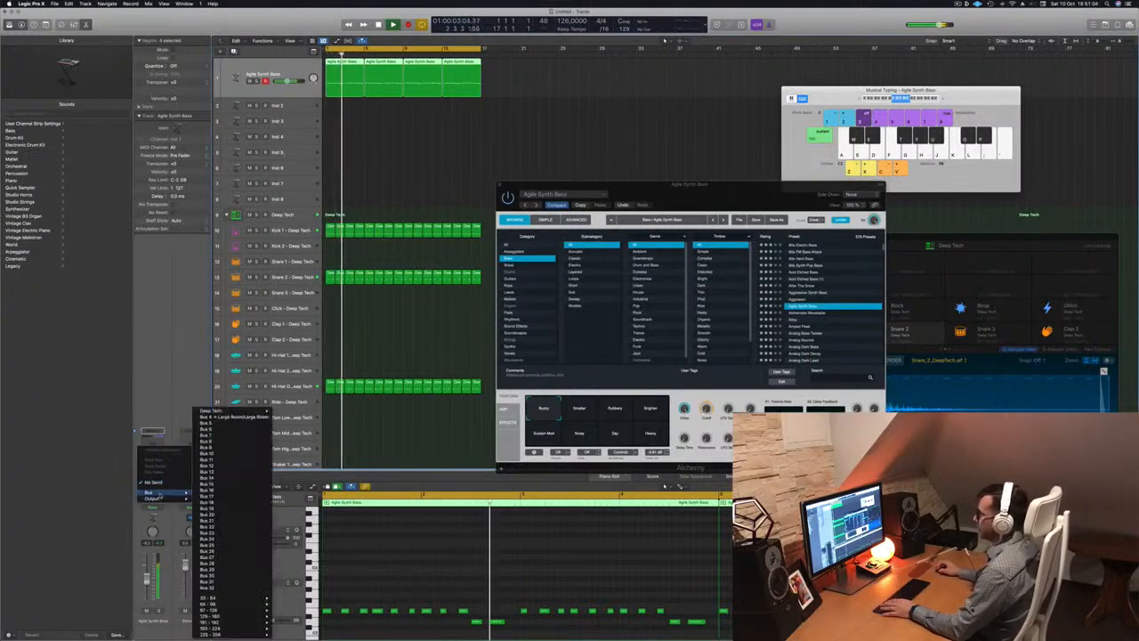
left_click(238, 428)
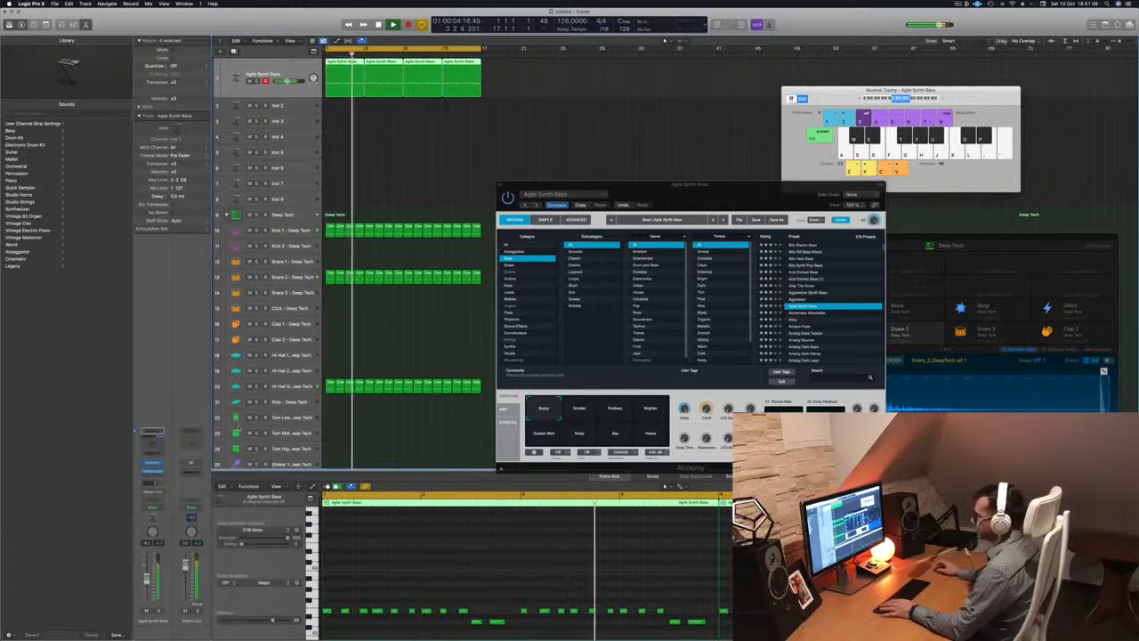
Insert Delay Designer followed by a Channel EQ on the new aux channel
left_click(195, 467)
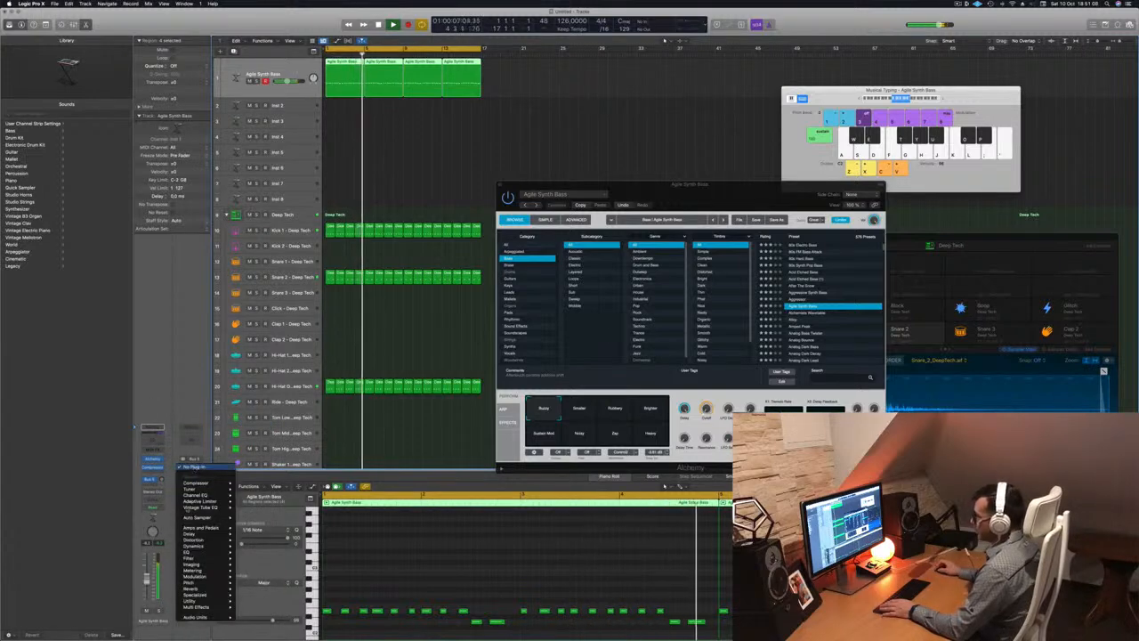
mouse_move(208, 534)
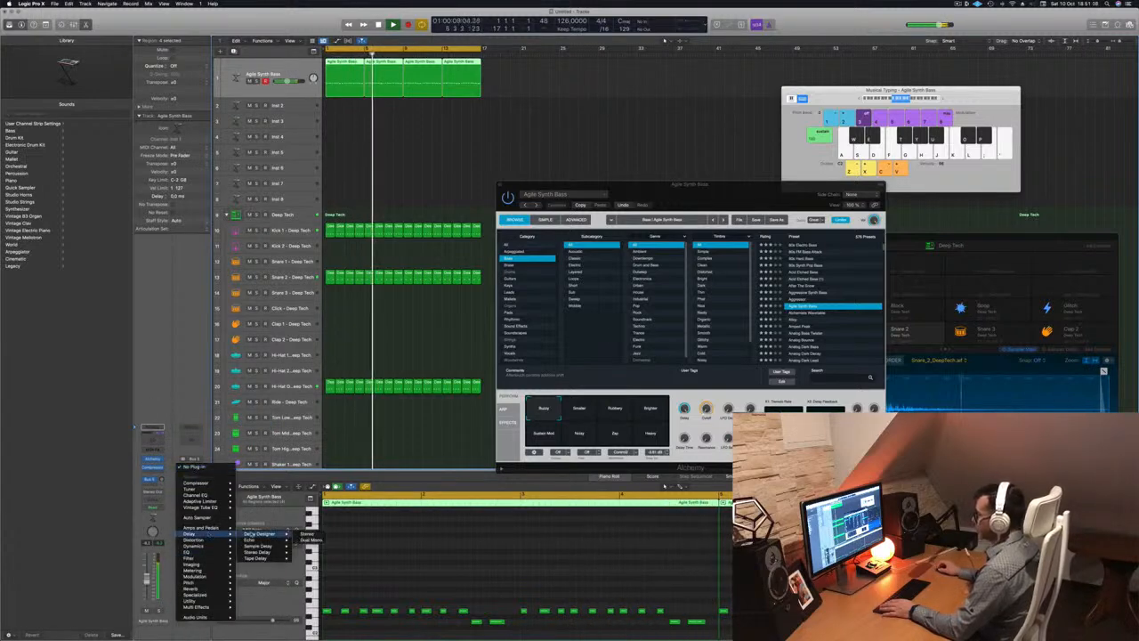
left_click(260, 534)
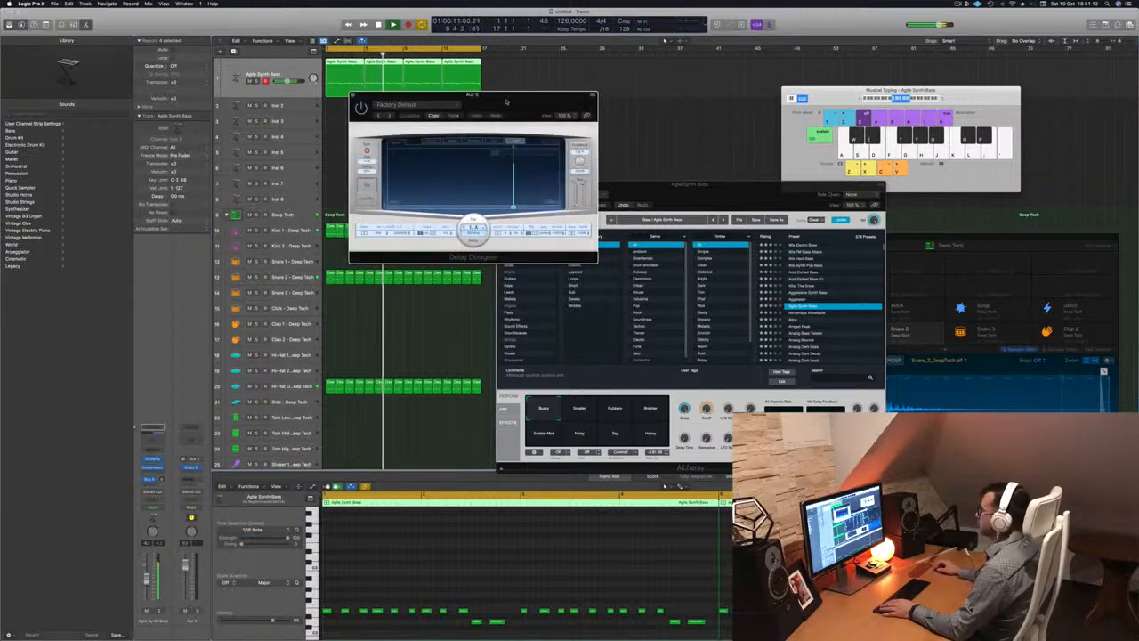
left_click_drag(506, 102, 629, 105)
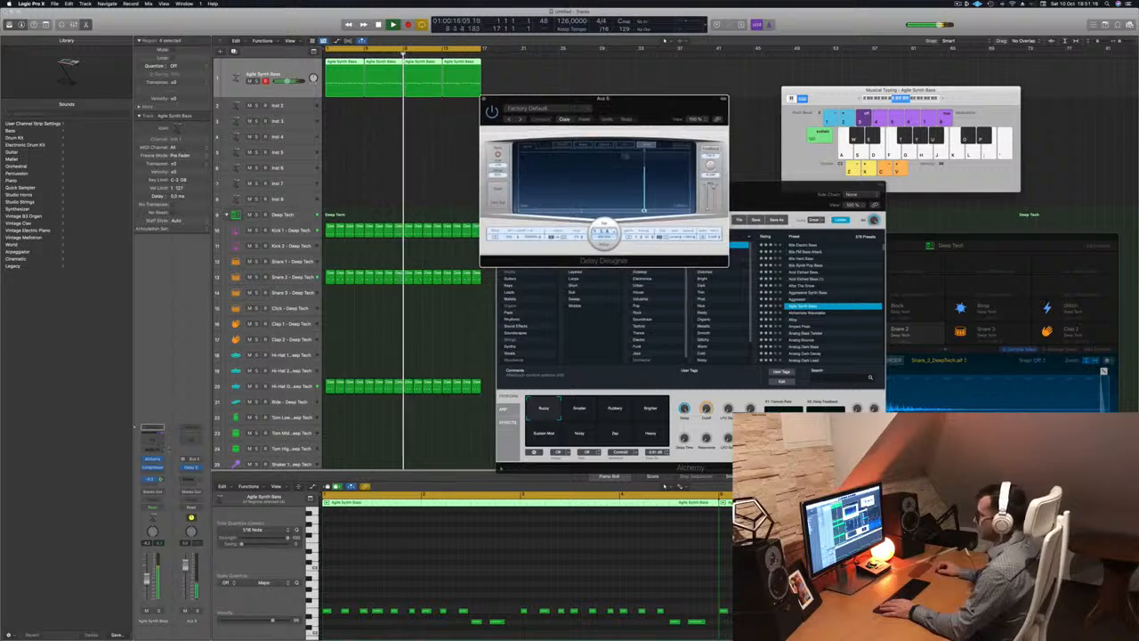
left_click(191, 428)
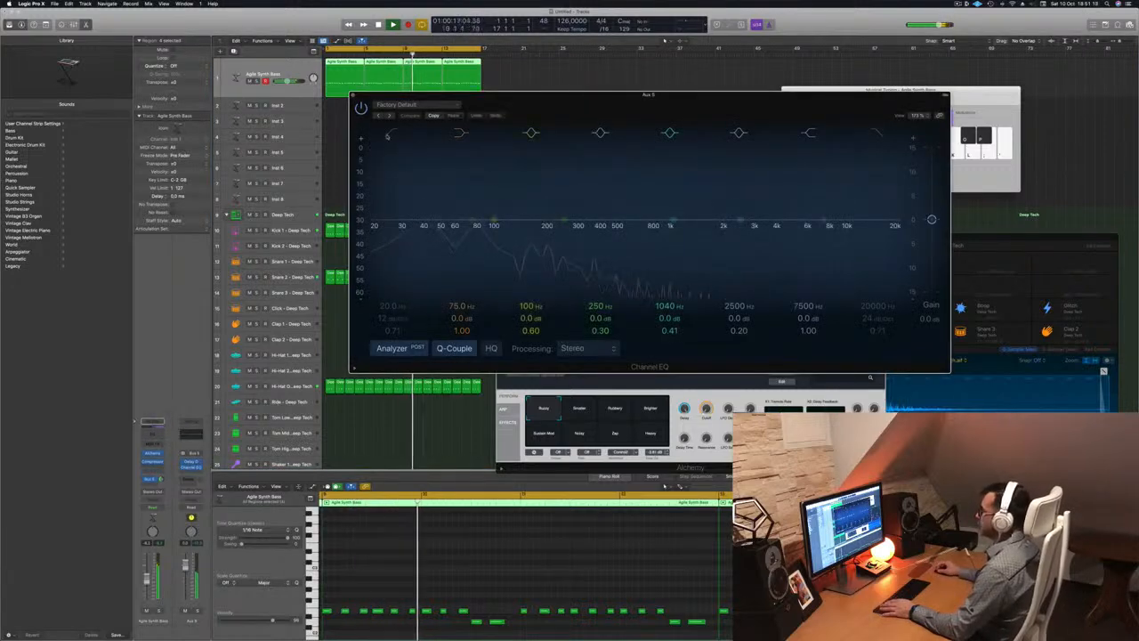
Enable the Channel EQ low cut on the delay aux at about 190 Hz
left_click(388, 135)
left_click_drag(389, 203, 545, 227)
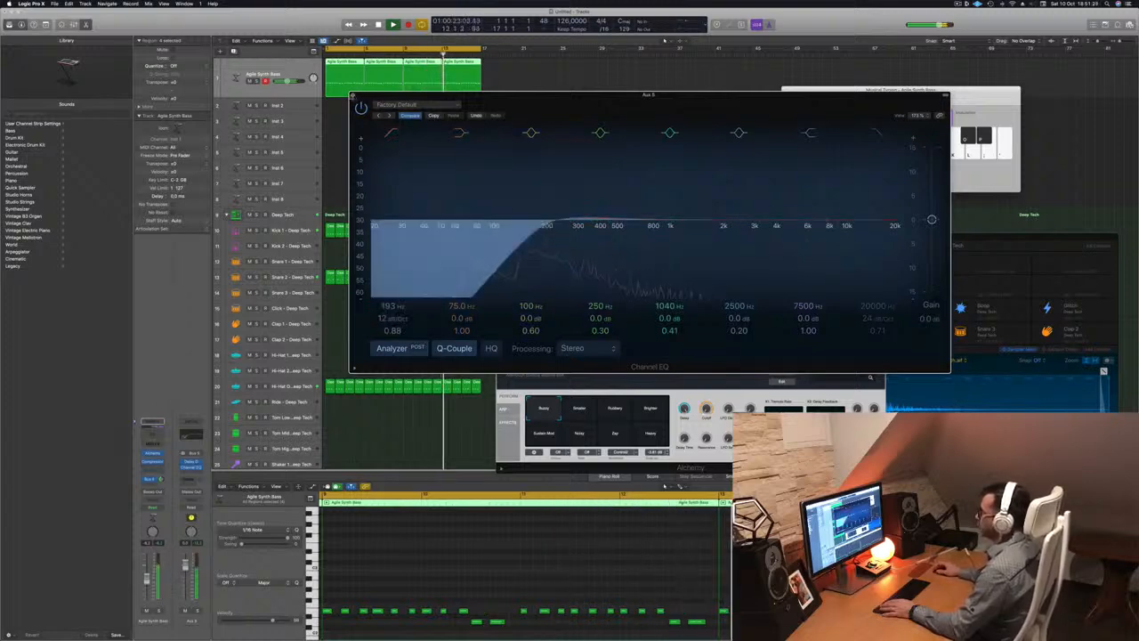
key("super+w")
Load the 1/4 Alternating Pan preset in Delay Designer and play the beat from the start
left_click_drag(653, 103, 606, 119)
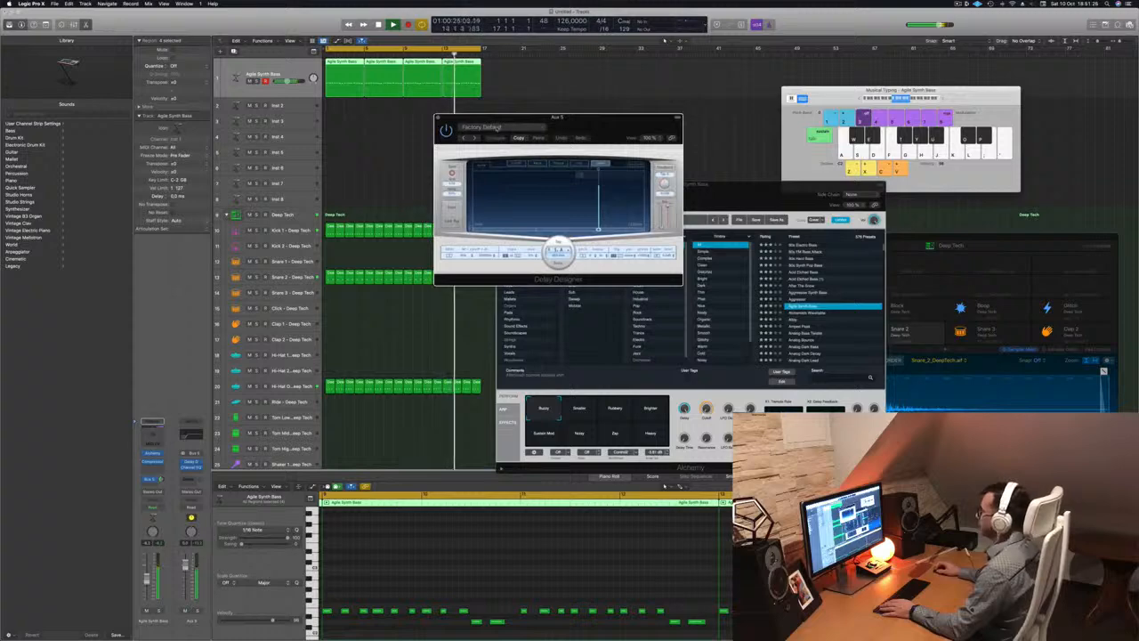
left_click(498, 127)
mouse_move(549, 259)
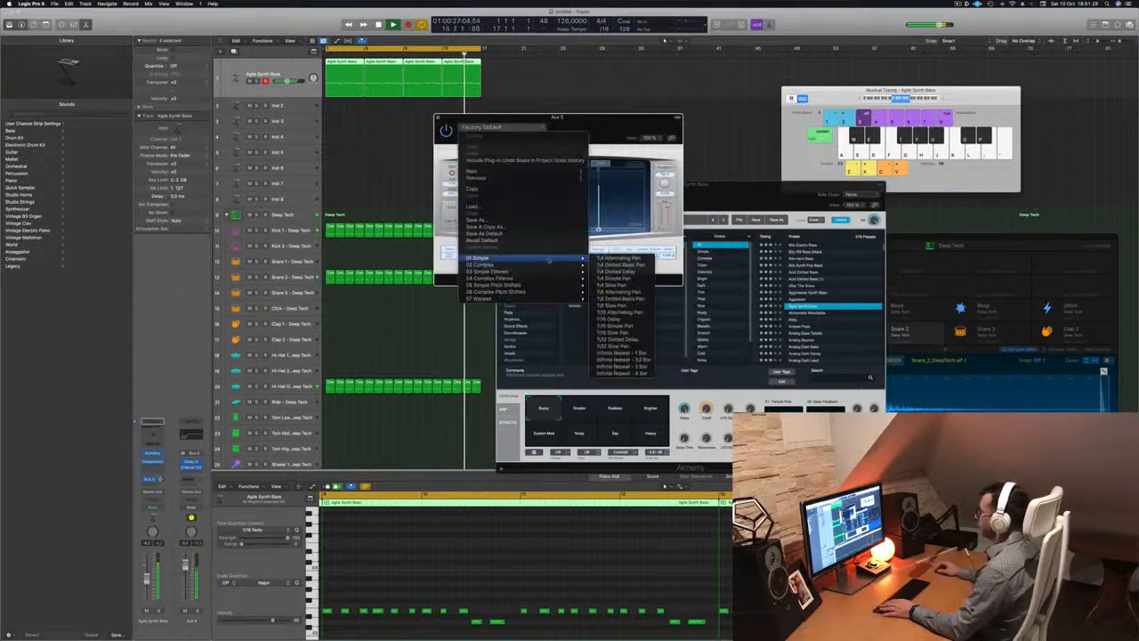
left_click(623, 292)
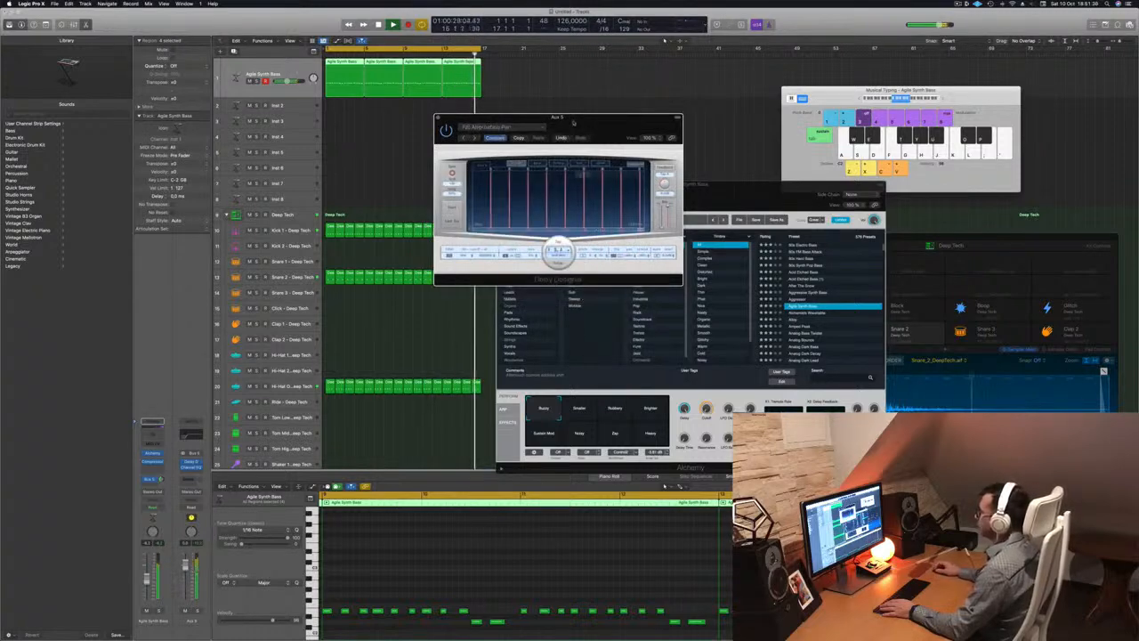
left_click_drag(620, 131, 718, 162)
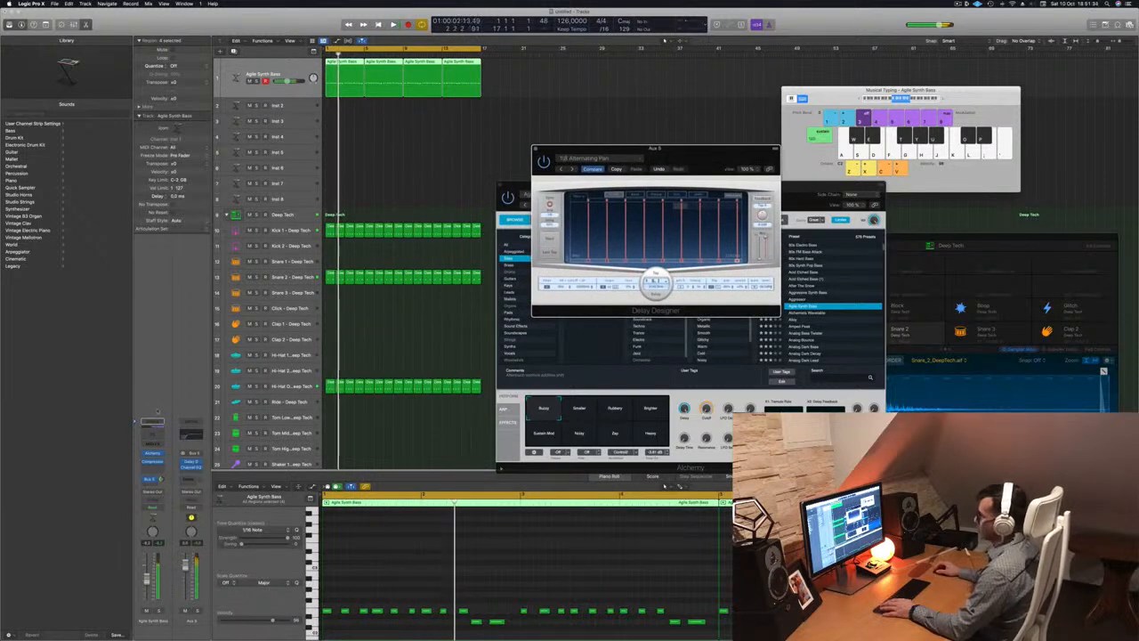
key("space")
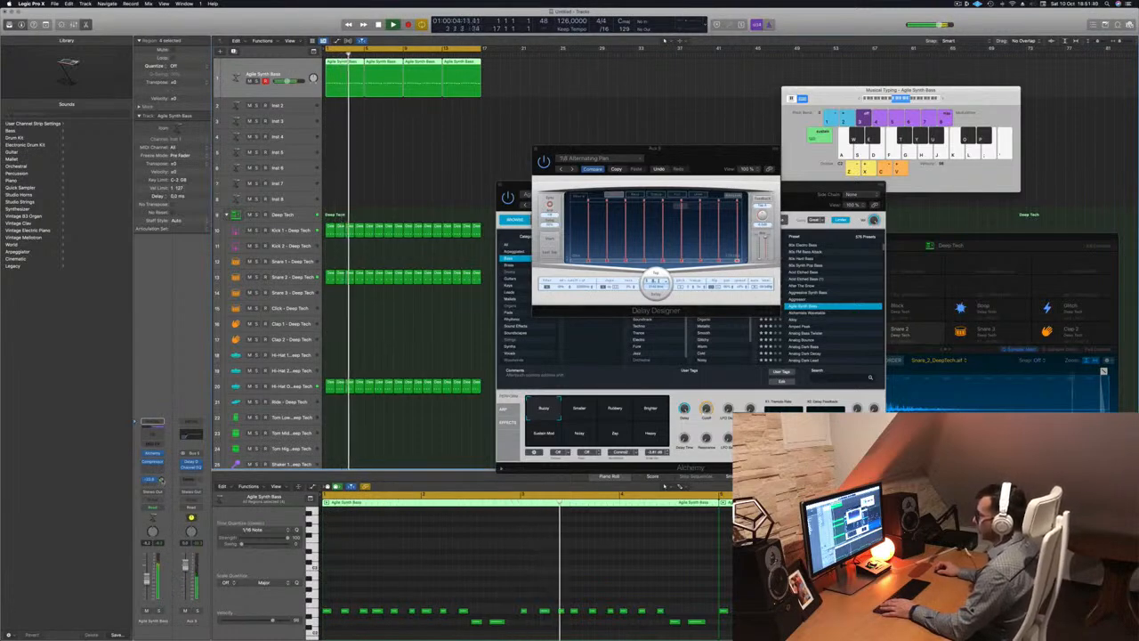
left_click_drag(707, 149, 892, 128)
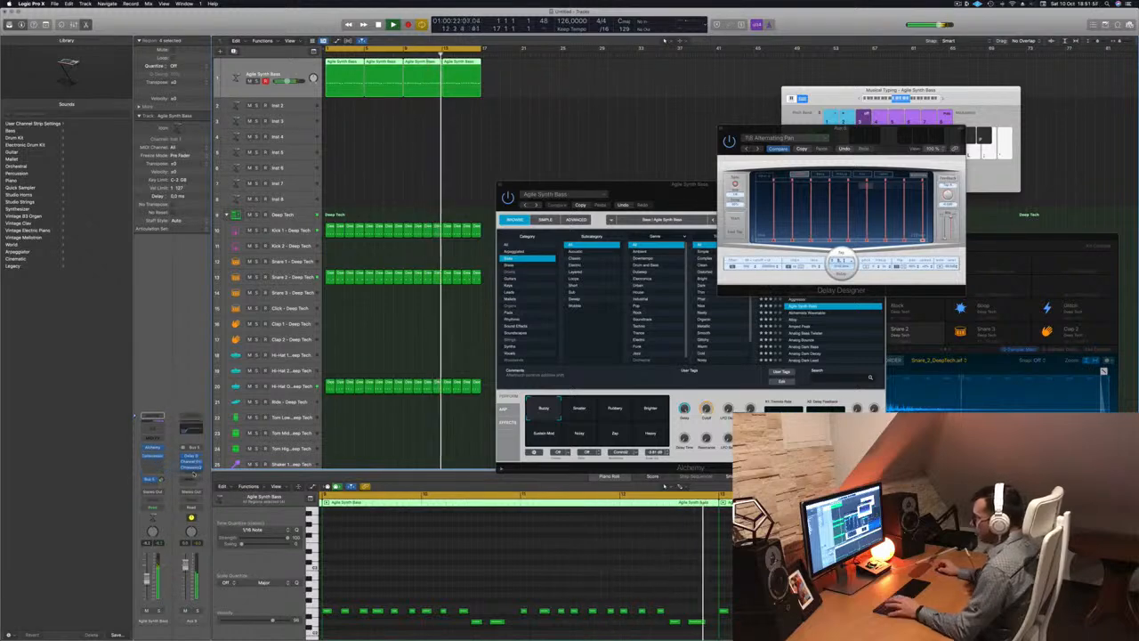
Check the Aux 5 Compressor settings, then close it and the Alchemy bass window
left_click(191, 468)
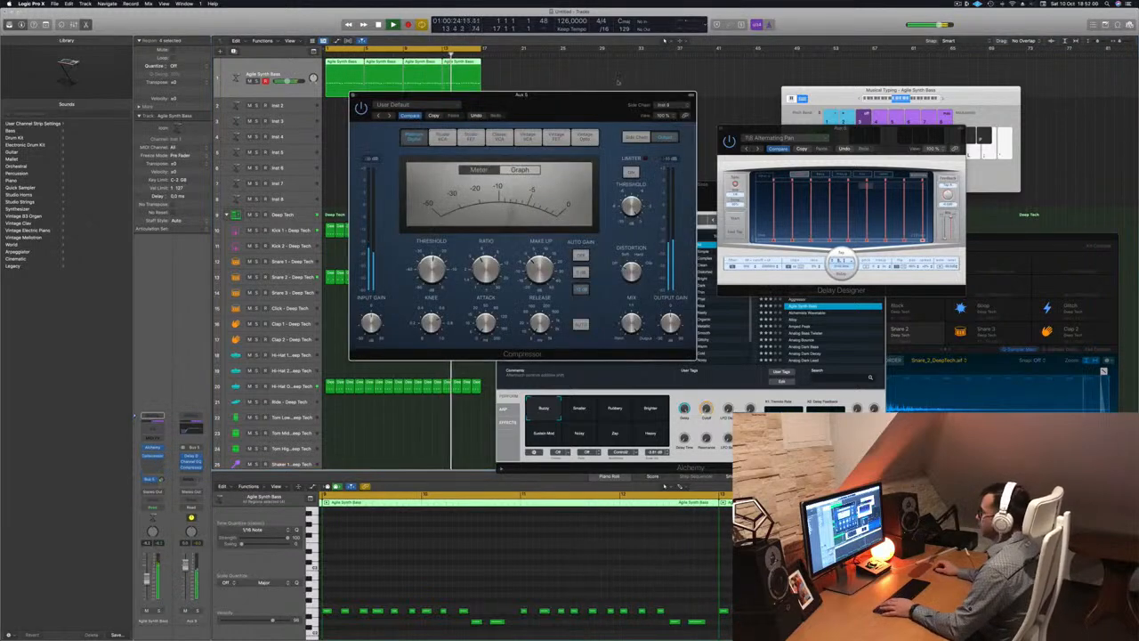
left_click_drag(554, 104, 692, 166)
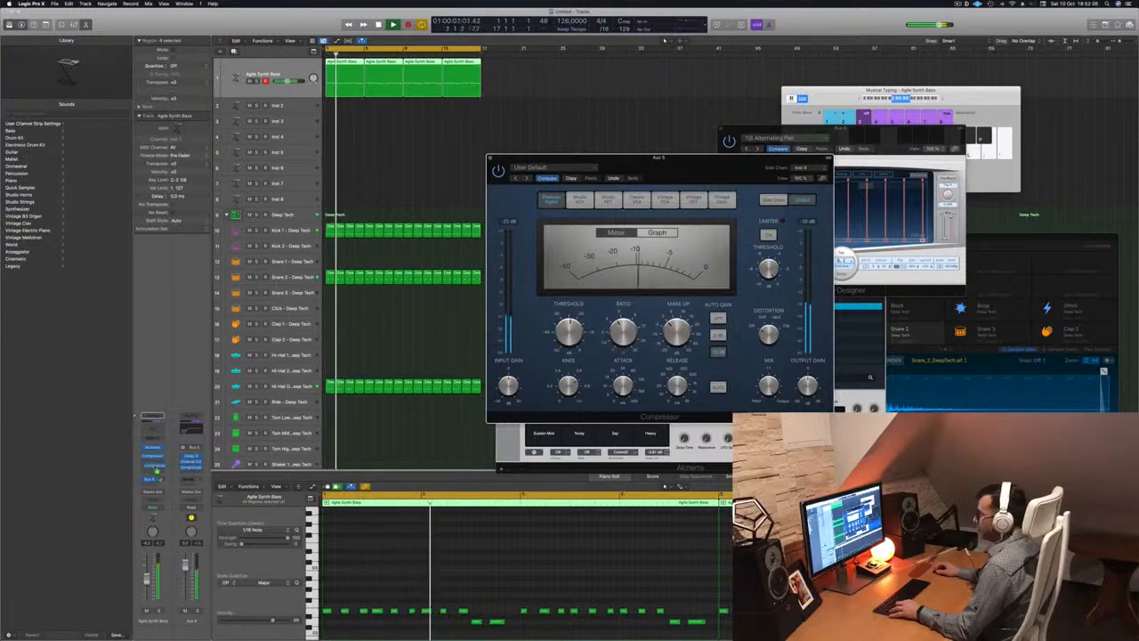
left_click(156, 467)
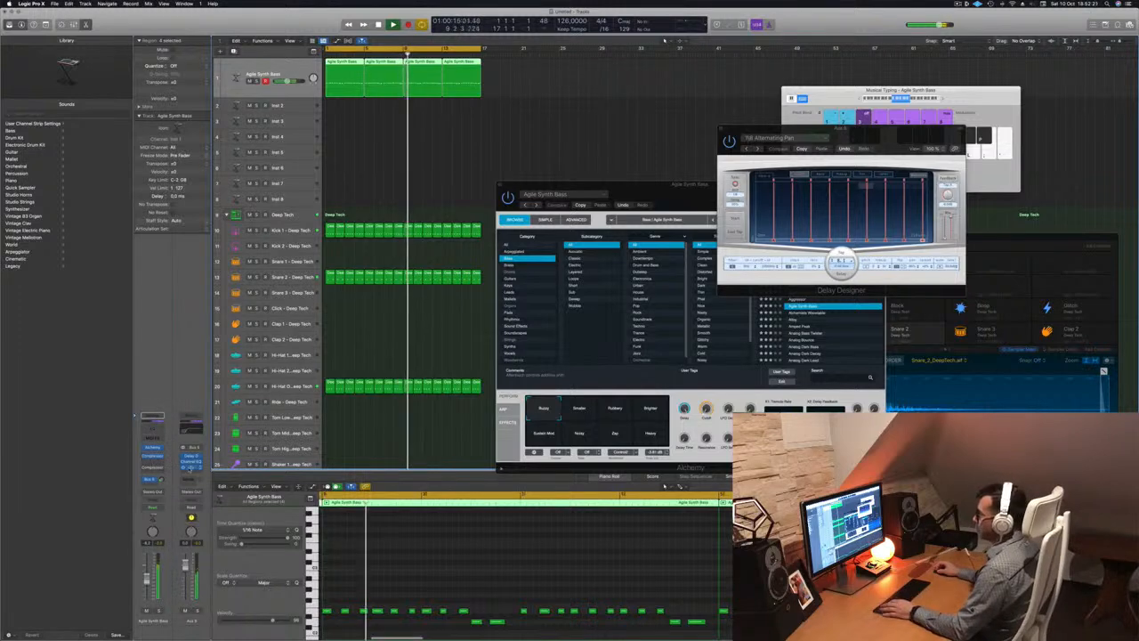
left_click(191, 467)
left_click_drag(546, 95, 797, 291)
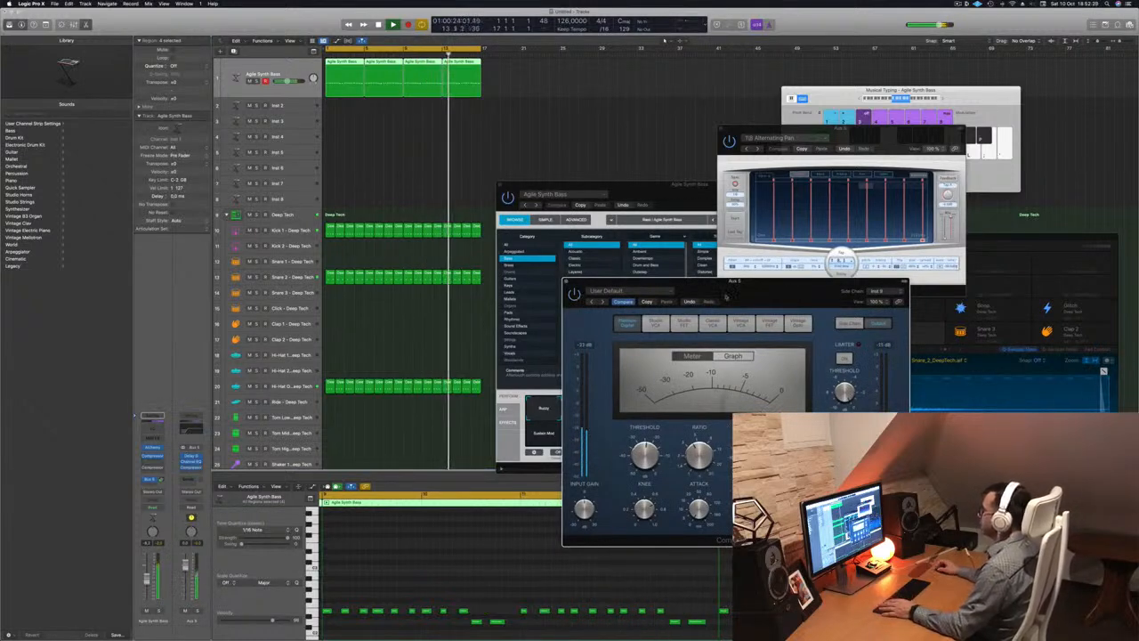
left_click_drag(726, 296, 707, 298)
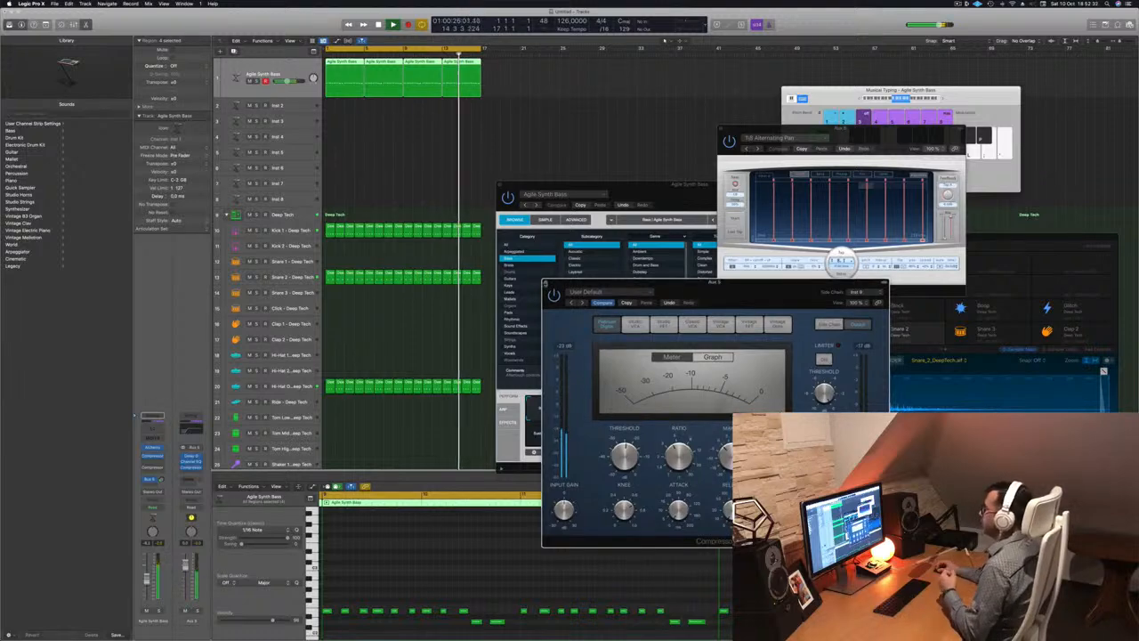
left_click(547, 285)
left_click_drag(641, 194, 496, 240)
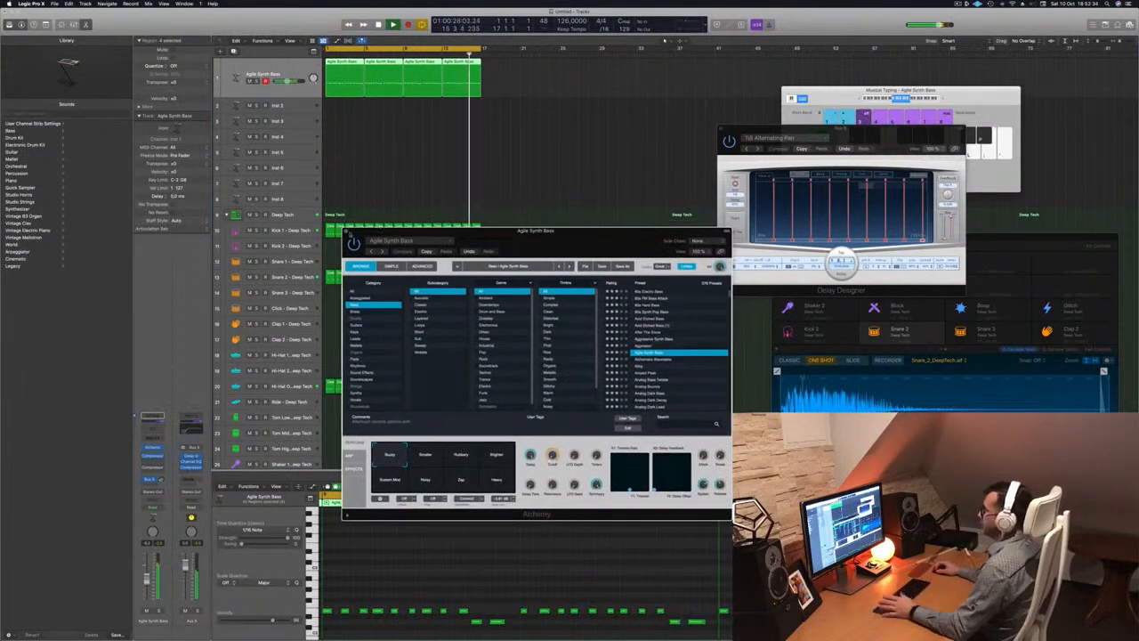
key("super+w")
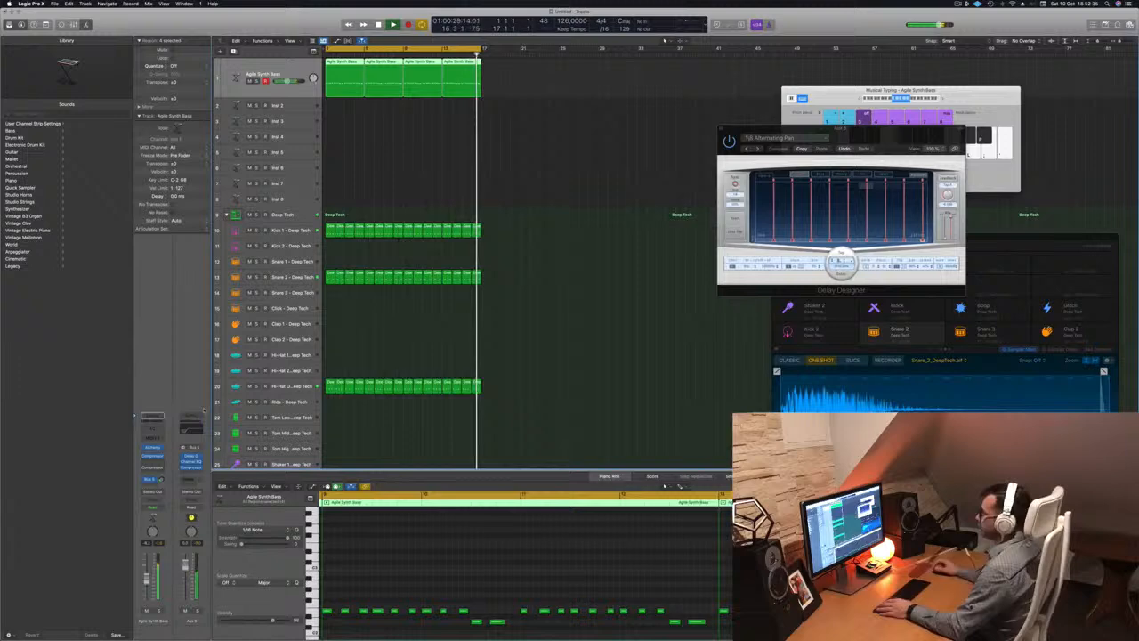
Add a Channel EQ to the Agile Synth Bass, high-cutting at about 920 Hz, 48 dB/Oct
left_click(461, 205)
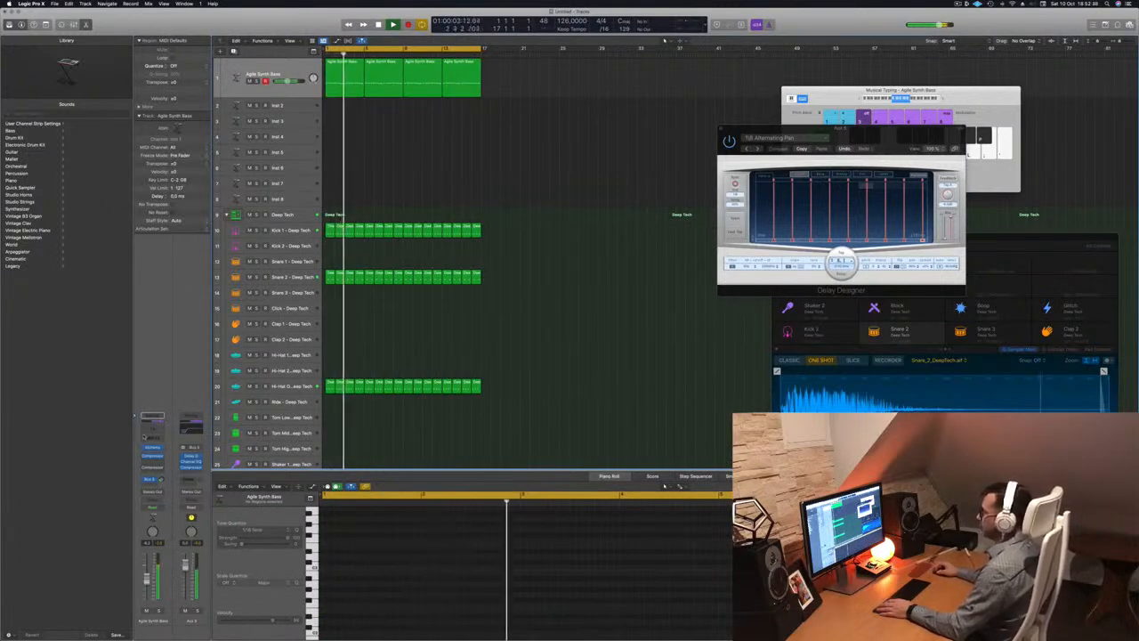
left_click(153, 428)
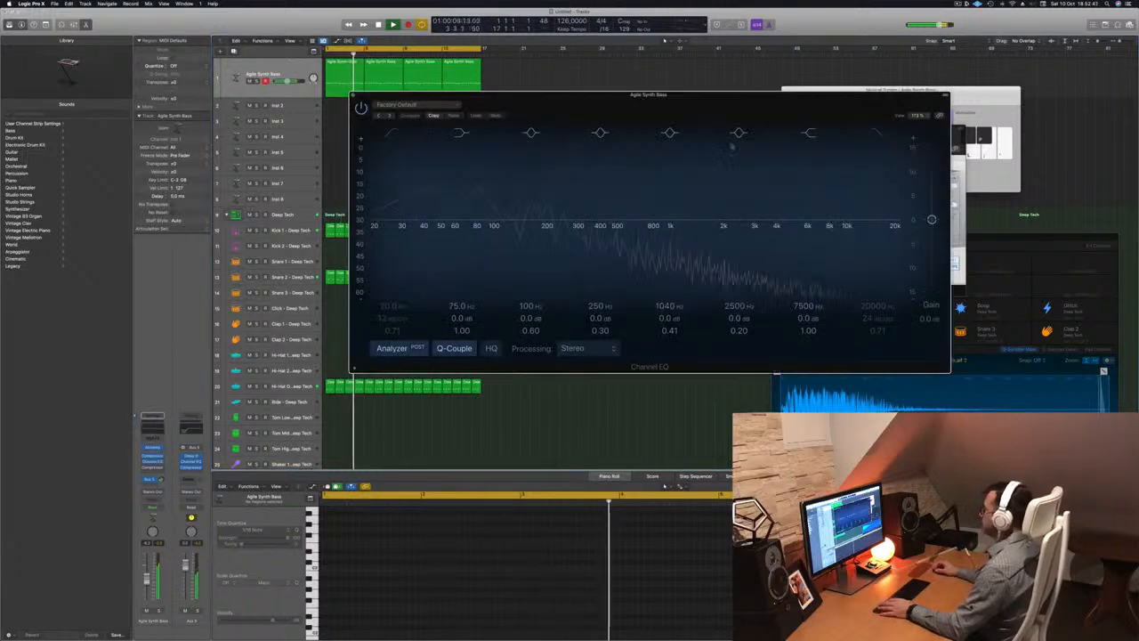
left_click_drag(900, 97, 794, 94)
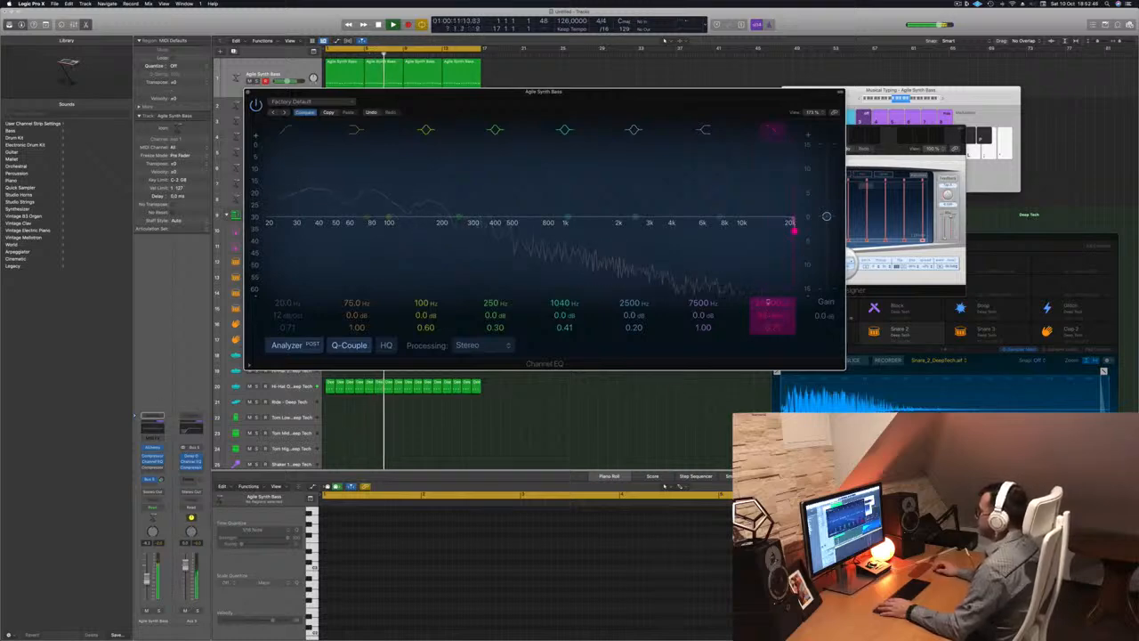
left_click_drag(794, 231, 566, 229)
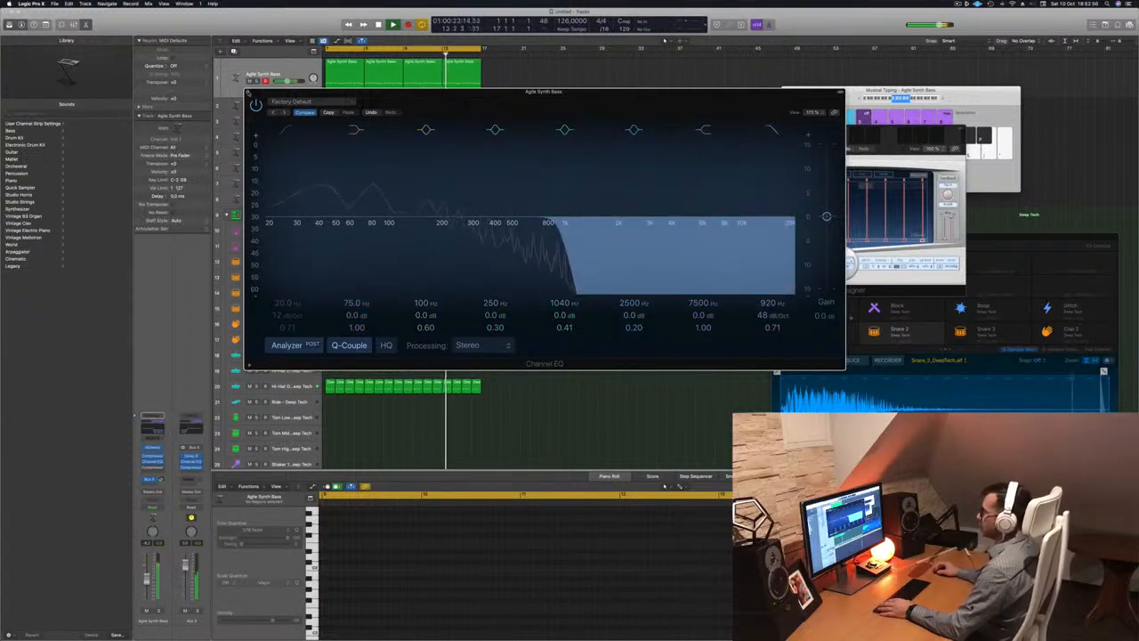
key("super+w")
left_click(296, 109)
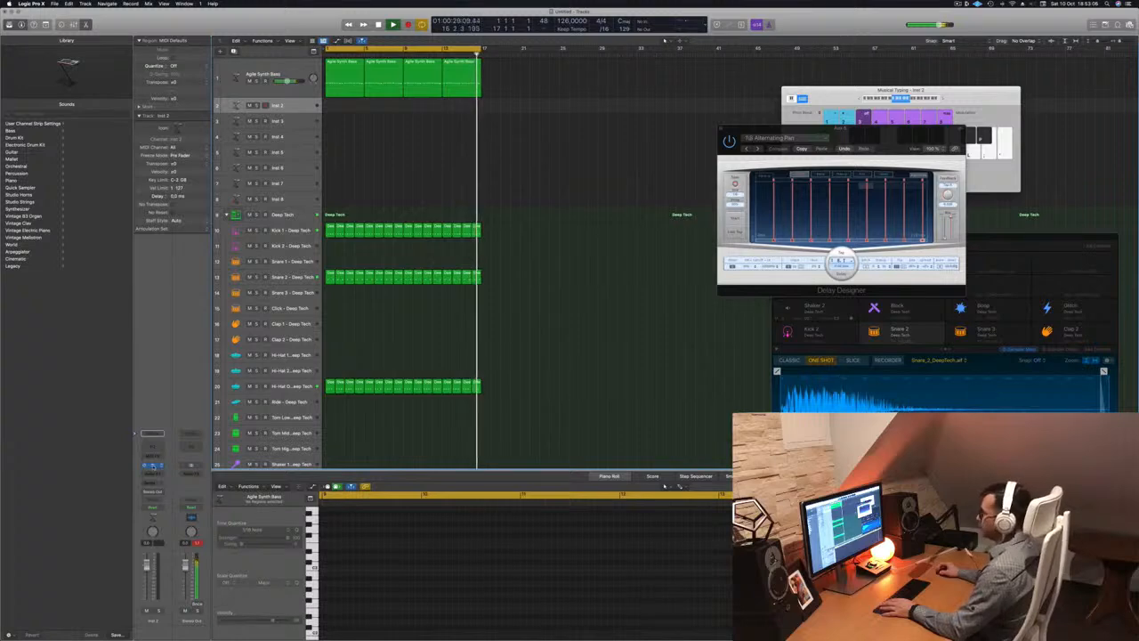
Open the Alchemy instrument on Inst 2 and route a send to Bus 6
left_click_drag(391, 95, 470, 90)
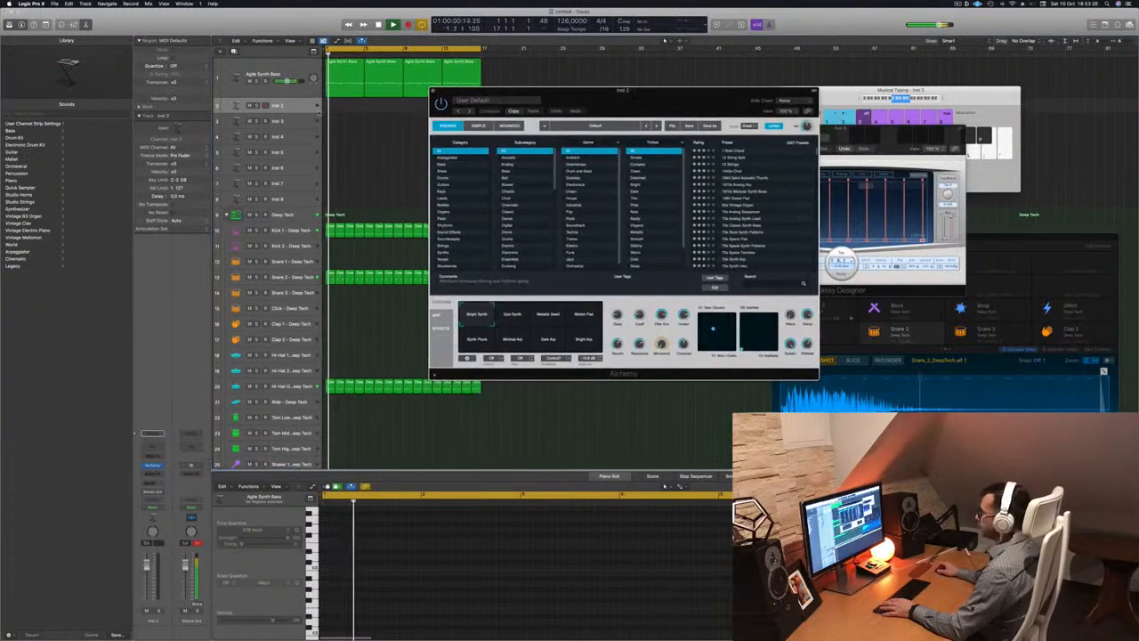
left_click(291, 106)
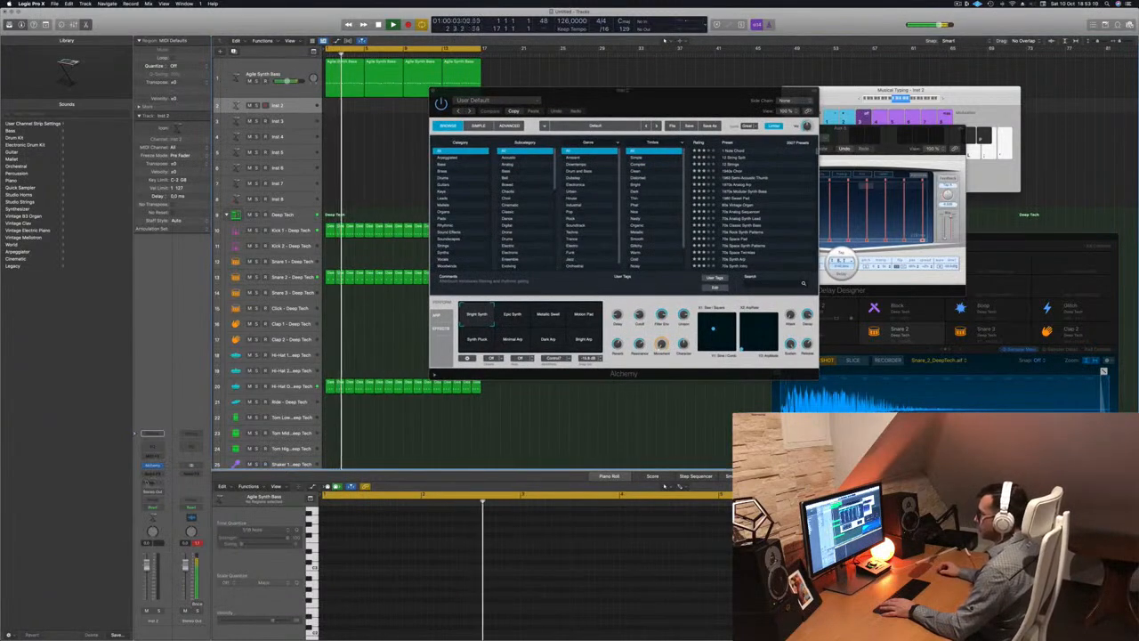
left_click(149, 482)
mouse_move(151, 492)
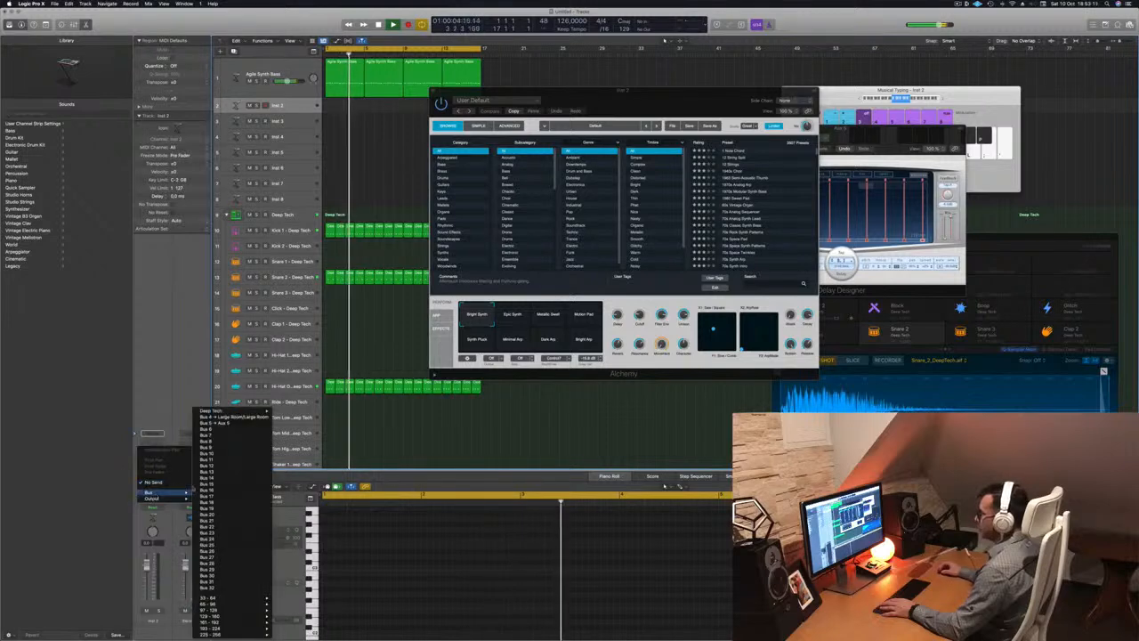
left_click(215, 429)
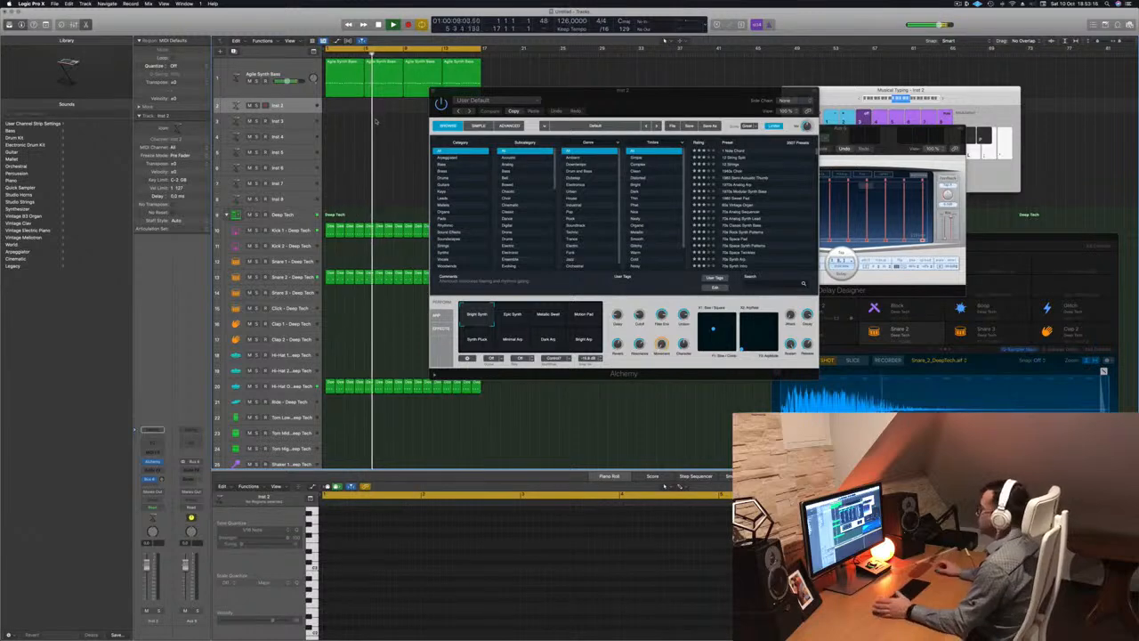
Reposition the Alchemy window and drag the Inst 2 track row taller
left_click_drag(608, 100, 594, 159)
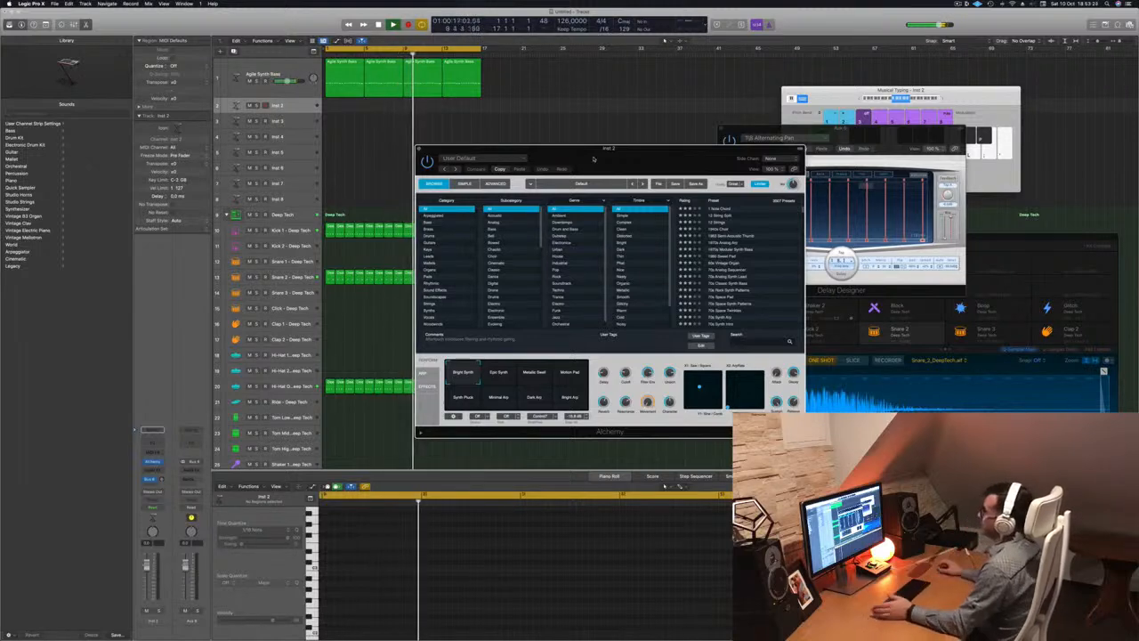
left_click_drag(593, 159, 676, 149)
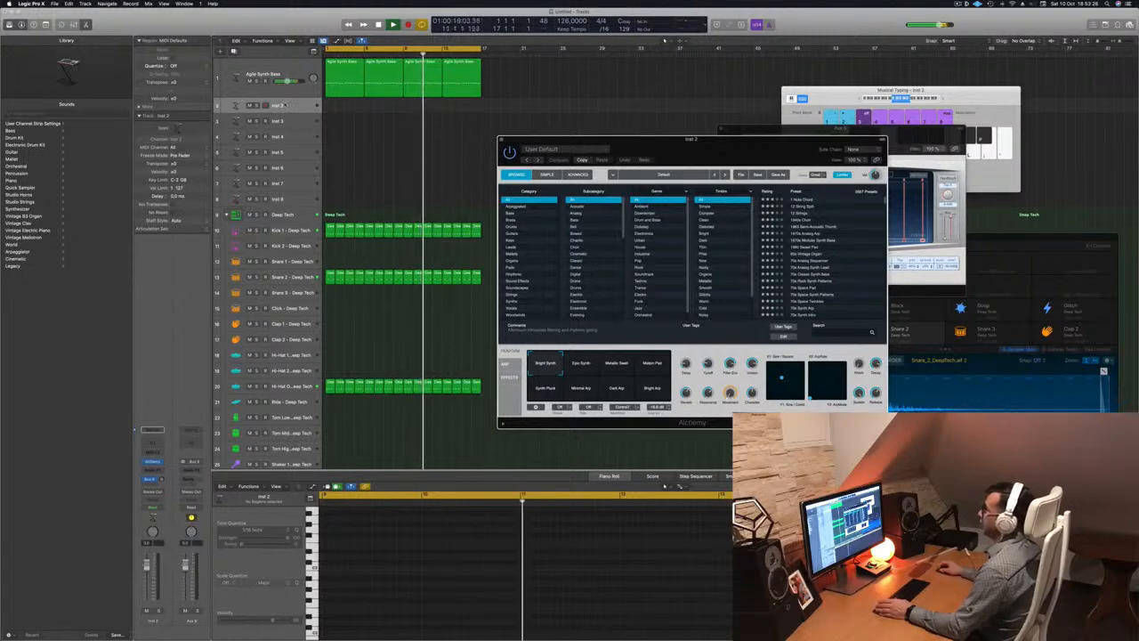
left_click(297, 110)
left_click_drag(297, 112, 297, 144)
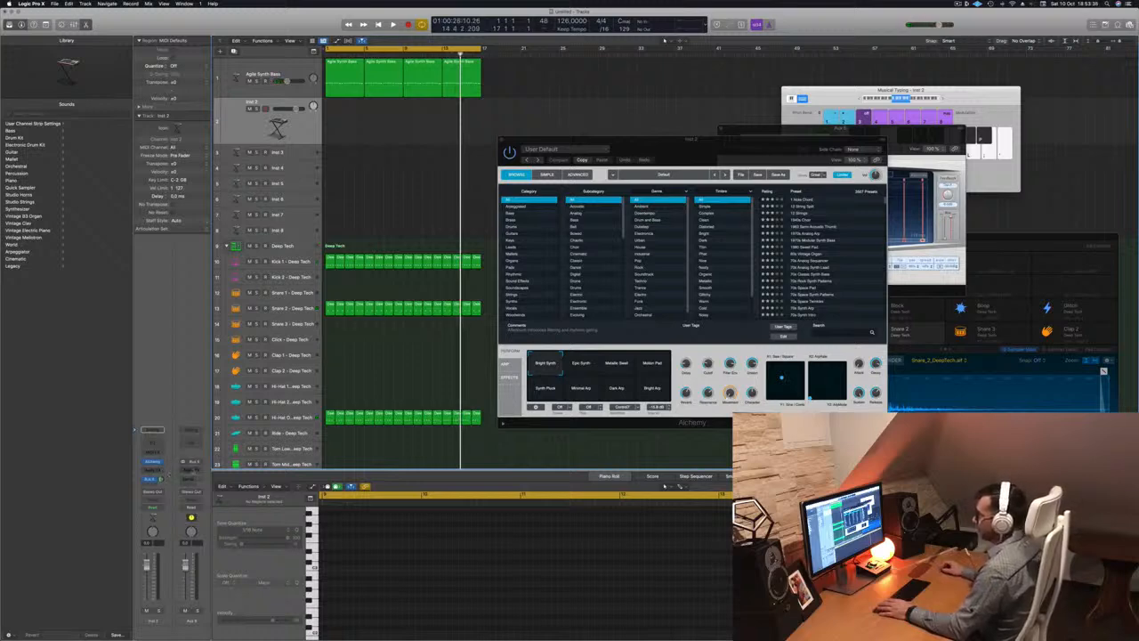
Insert SilverVerb on the aux channel and load its grandlove preset
left_click(191, 469)
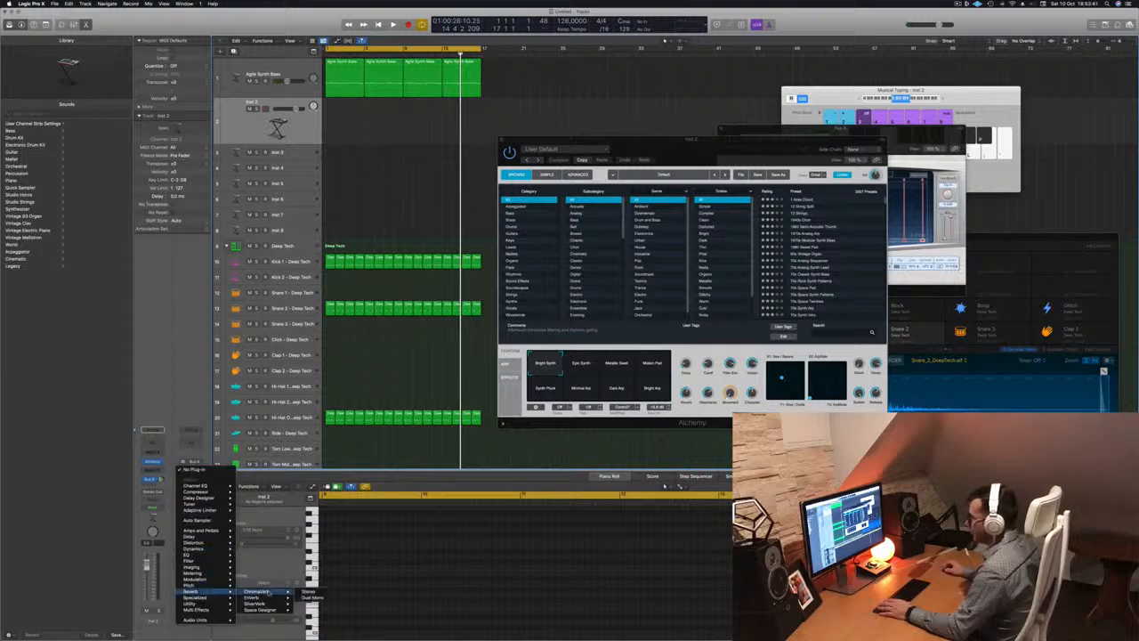
left_click(308, 604)
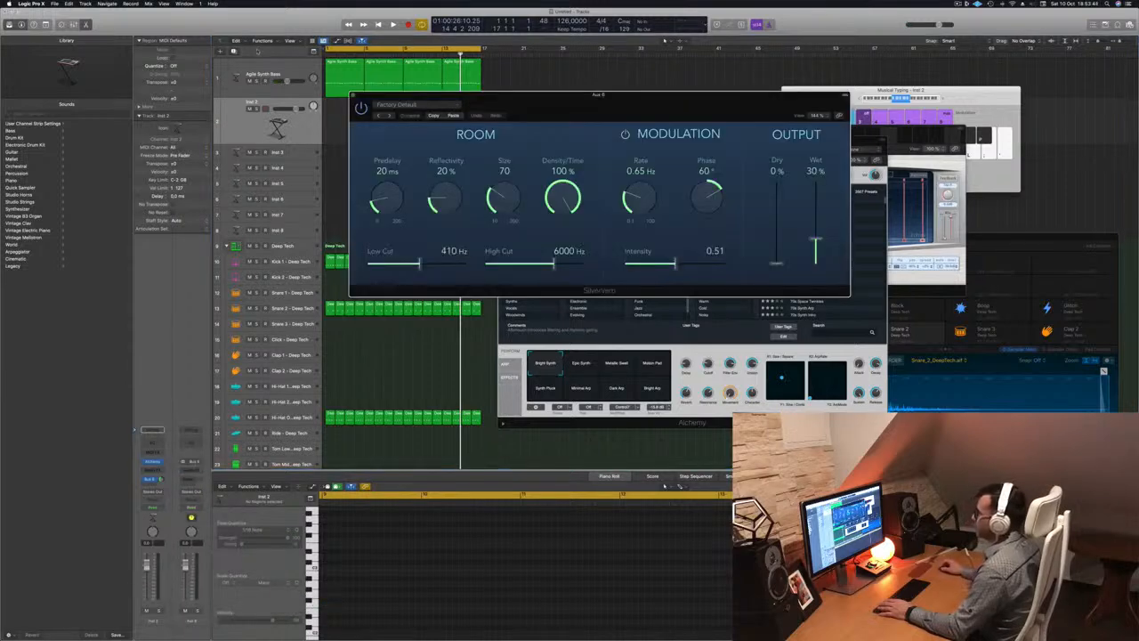
left_click(434, 106)
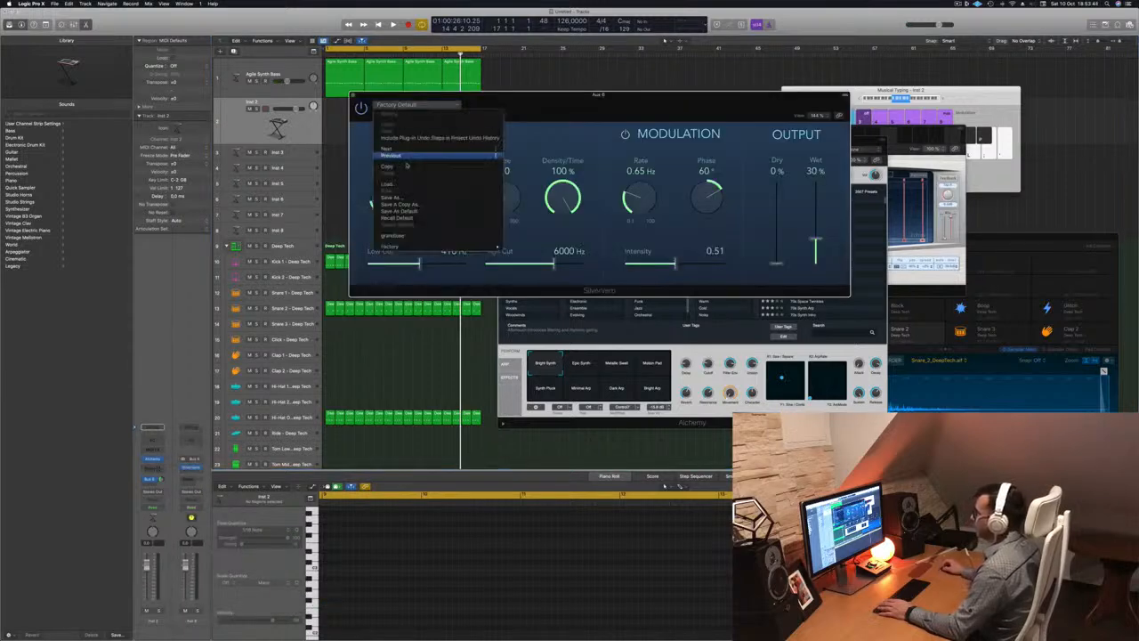
left_click(403, 236)
mouse_move(727, 107)
left_mouse_down()
mouse_move(775, 105)
mouse_move(716, 112)
left_mouse_up()
Audition the reverb during playback and lower the Inst 2 track volume
key("space")
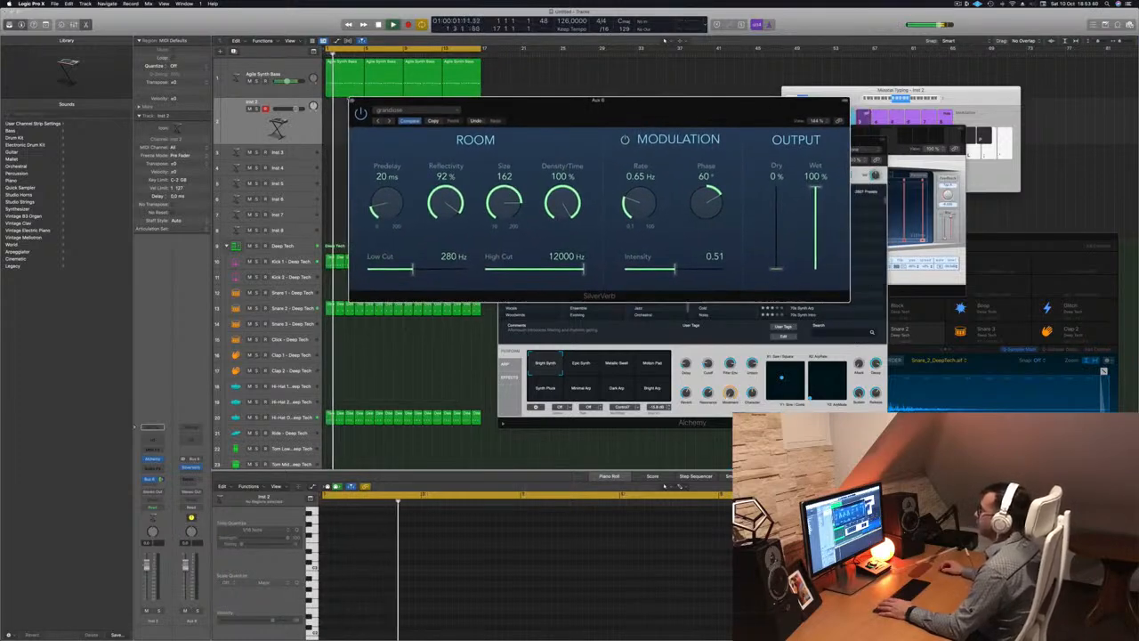
left_click(353, 101)
left_click_drag(296, 108, 287, 108)
key("space")
key("space")
key("super+w")
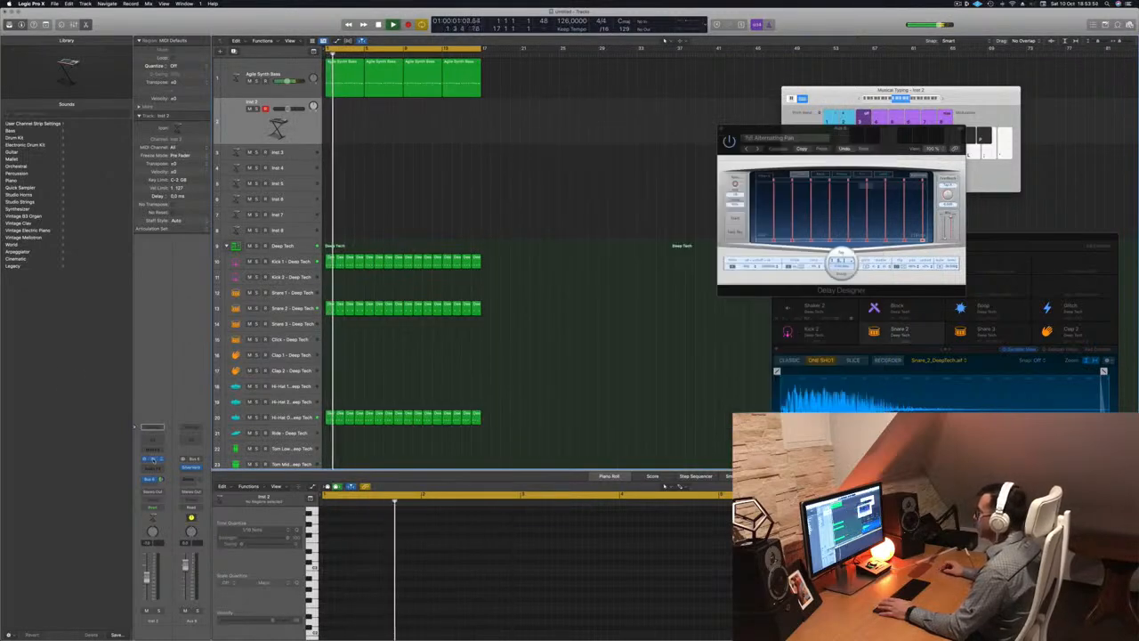
Open Inst 2's Alchemy, filter presets to Pads, and load Light Harmonics
left_click(153, 459)
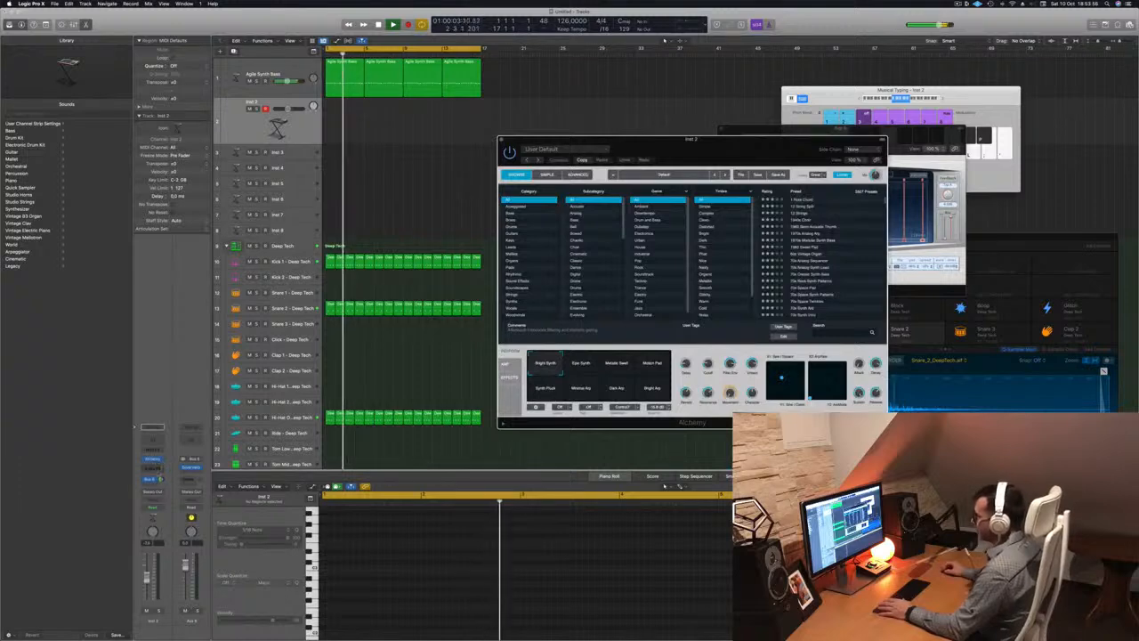
left_click_drag(575, 140, 472, 133)
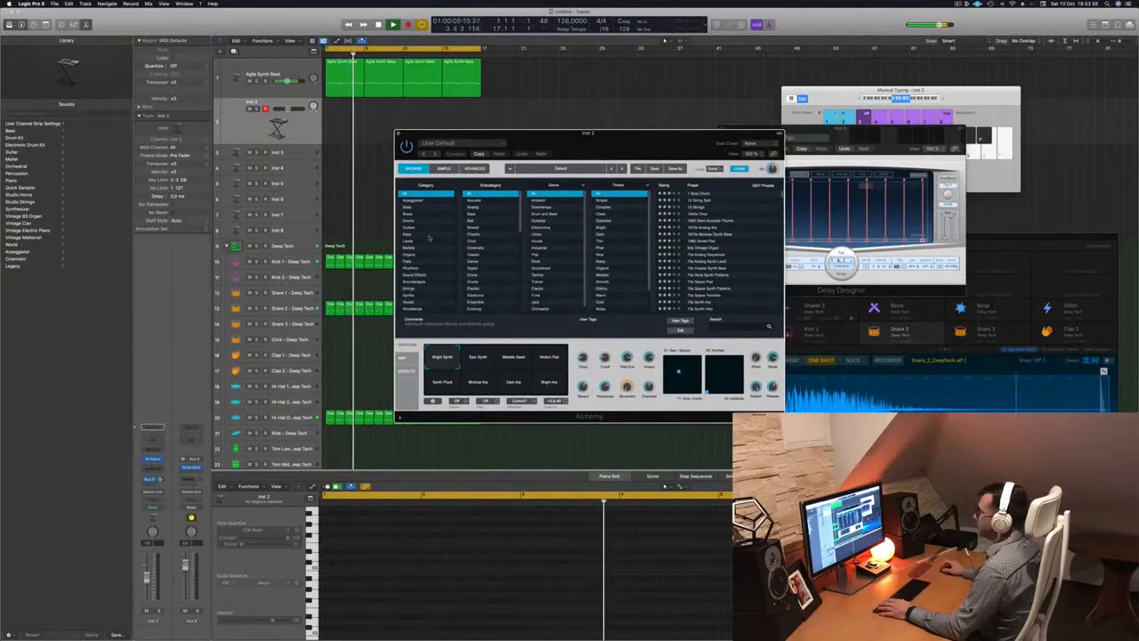
left_click(408, 261)
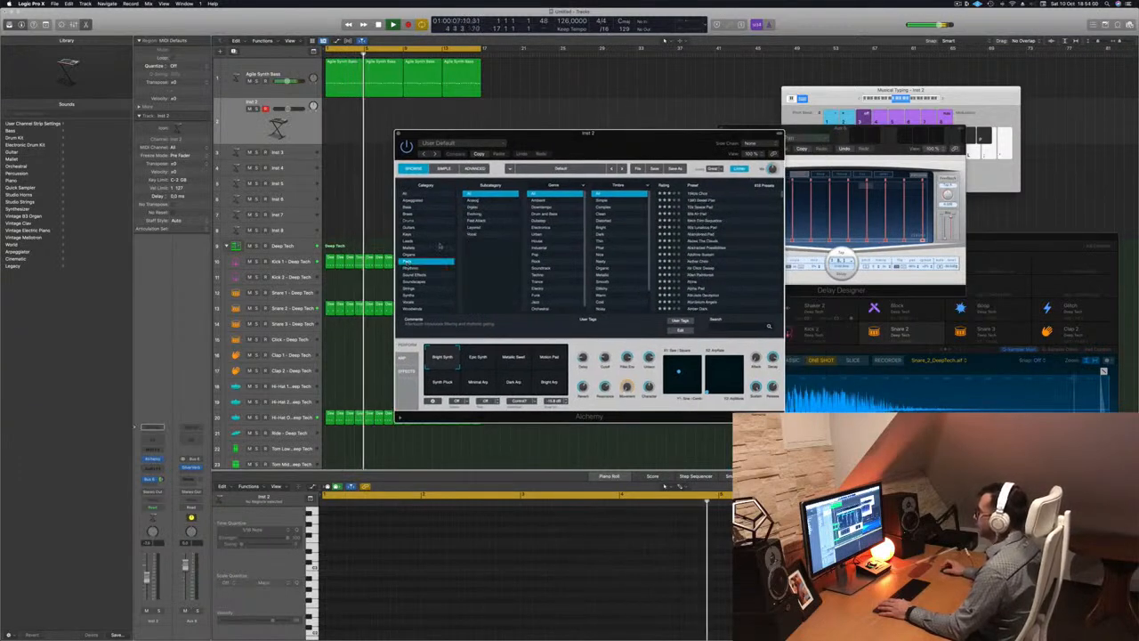
left_click(481, 220)
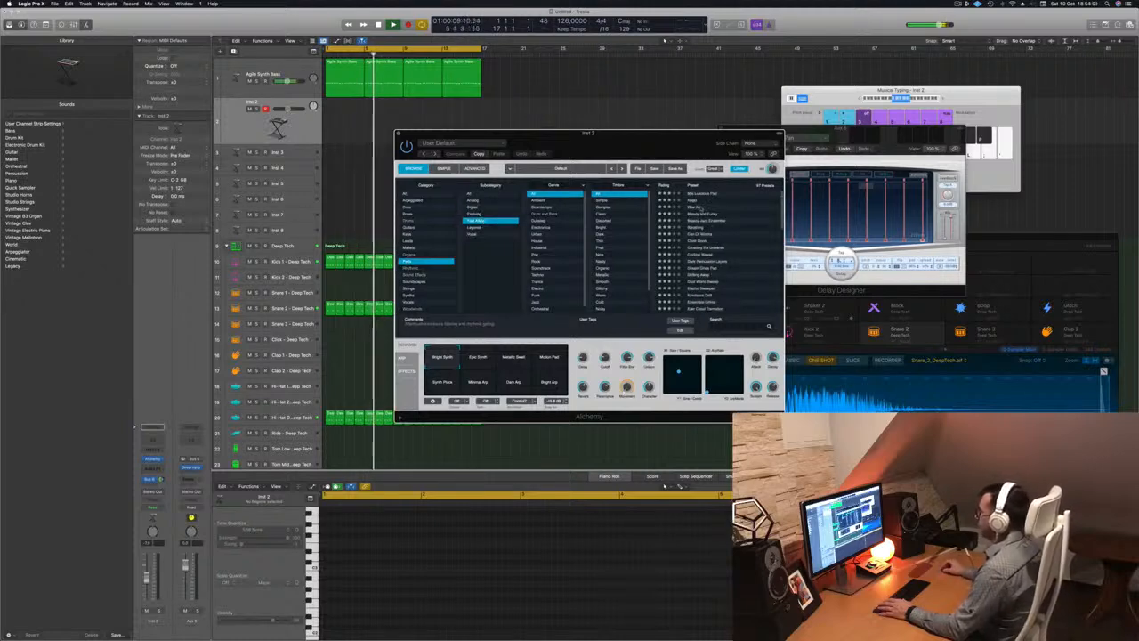
scroll(712, 250, "down", 5)
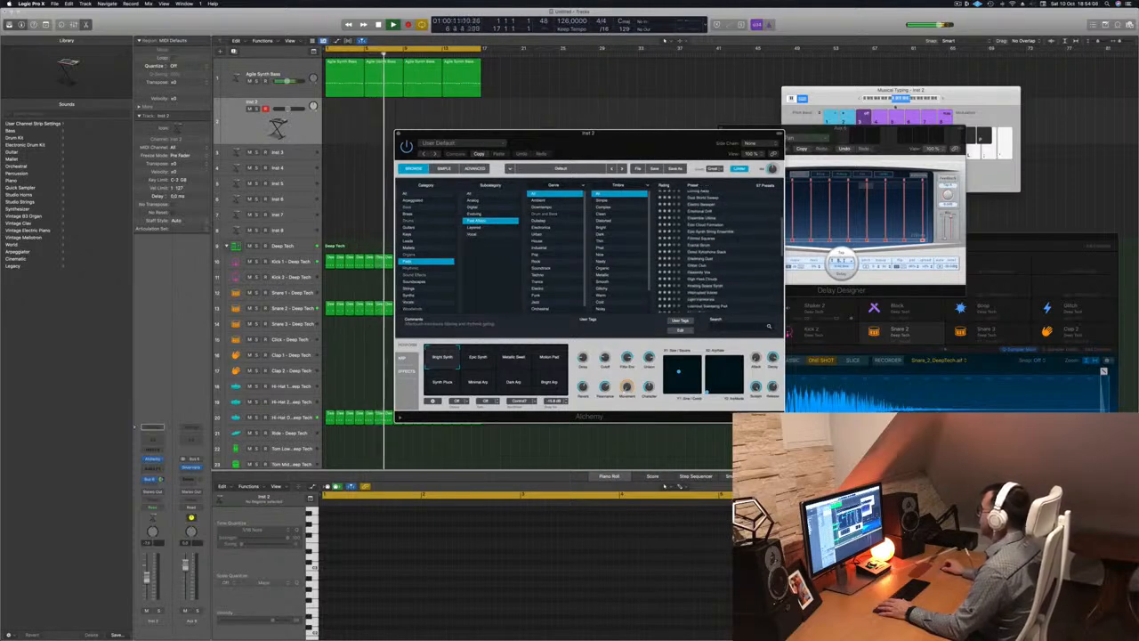
left_click_drag(847, 94, 754, 43)
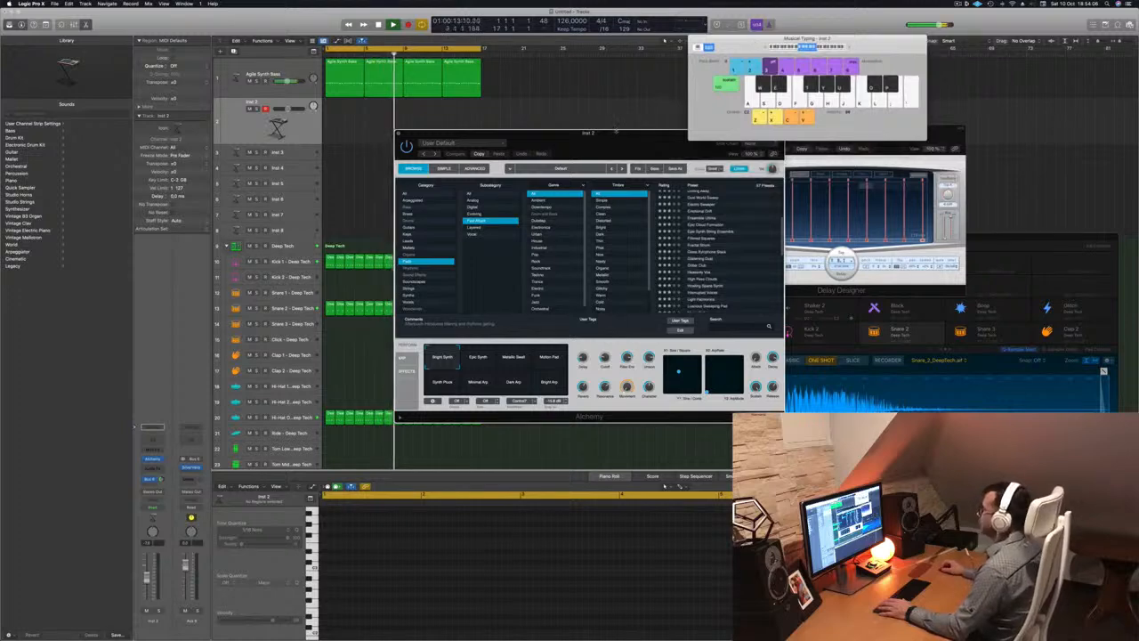
left_click_drag(617, 134, 564, 157)
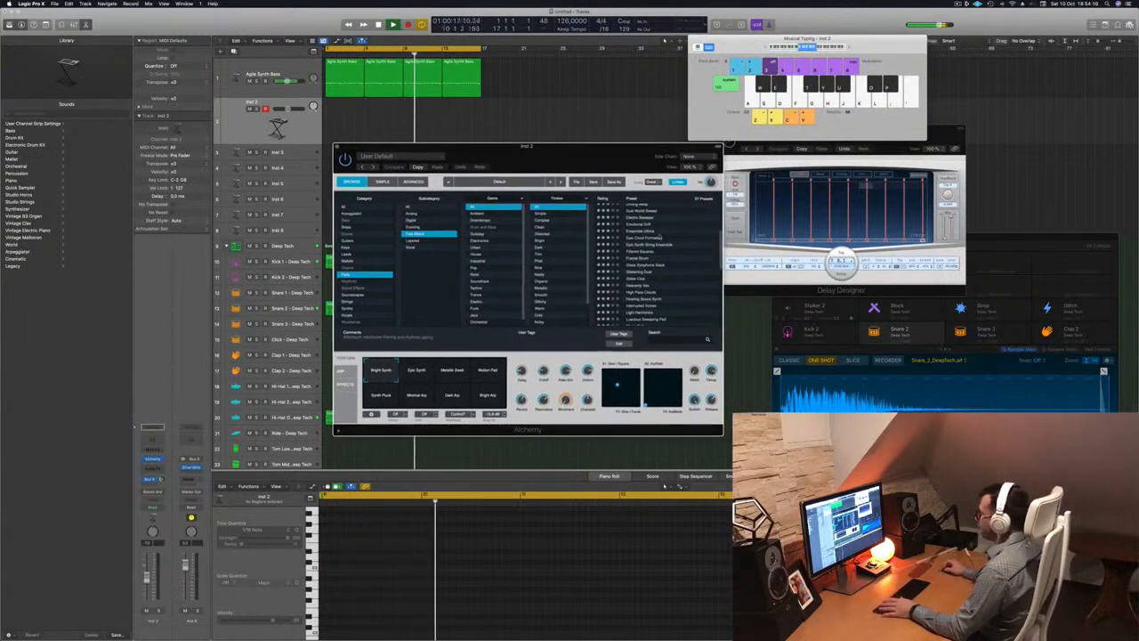
scroll(661, 238, "down", 2)
scroll(658, 235, "down", 2)
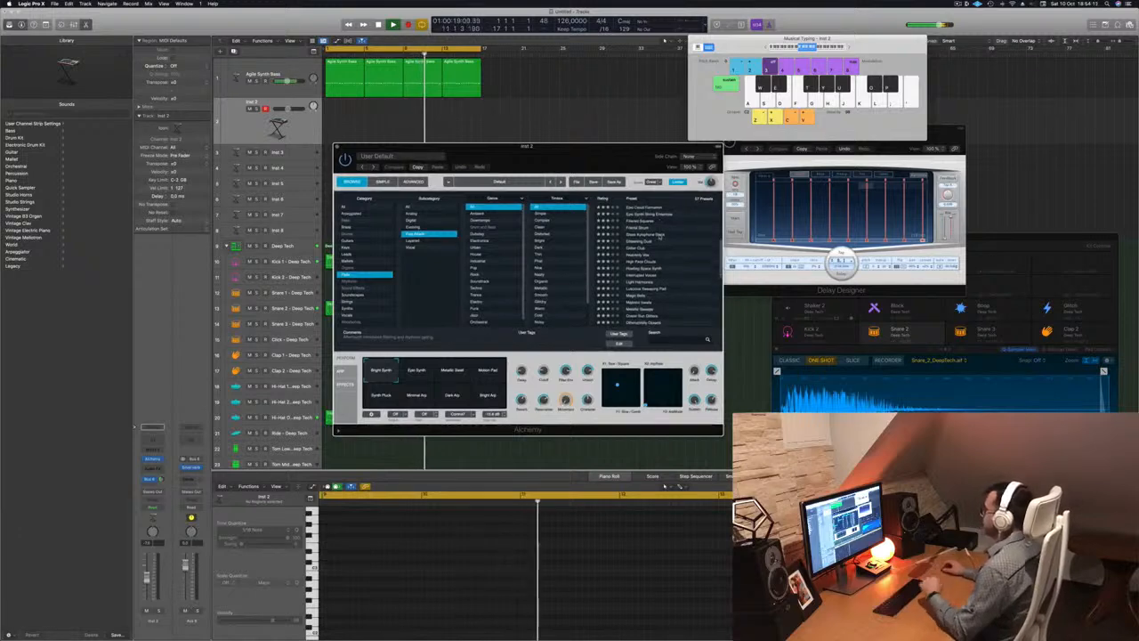
scroll(661, 236, "down", 2)
left_click(663, 264)
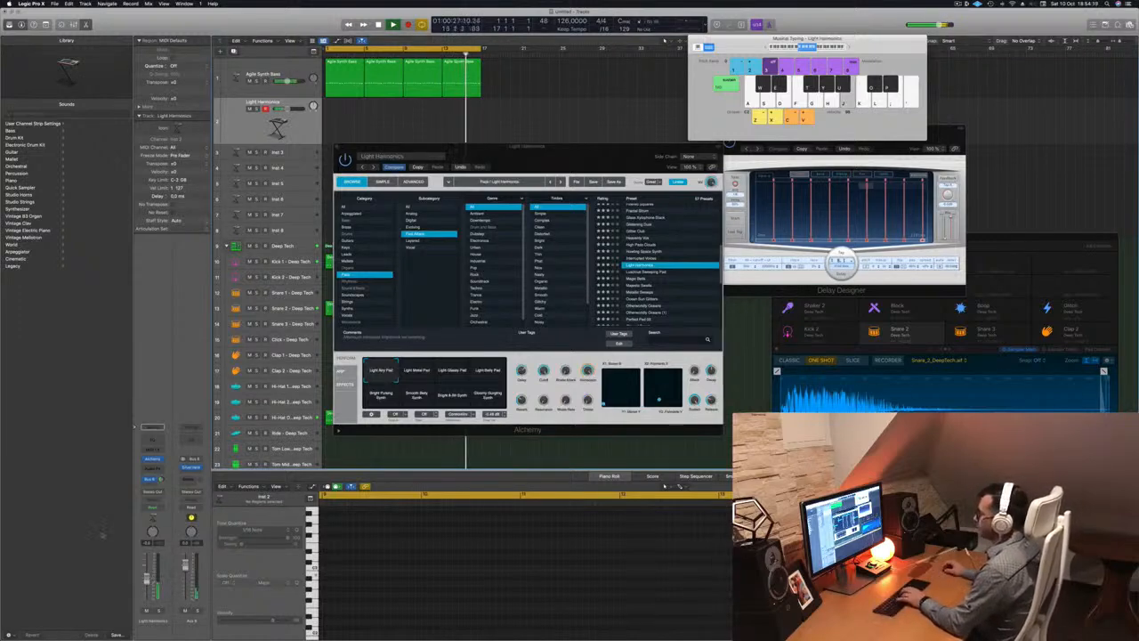
Audition the Light Metal Pad variation, then the Luscious Sweeping Pad preset
key("k")
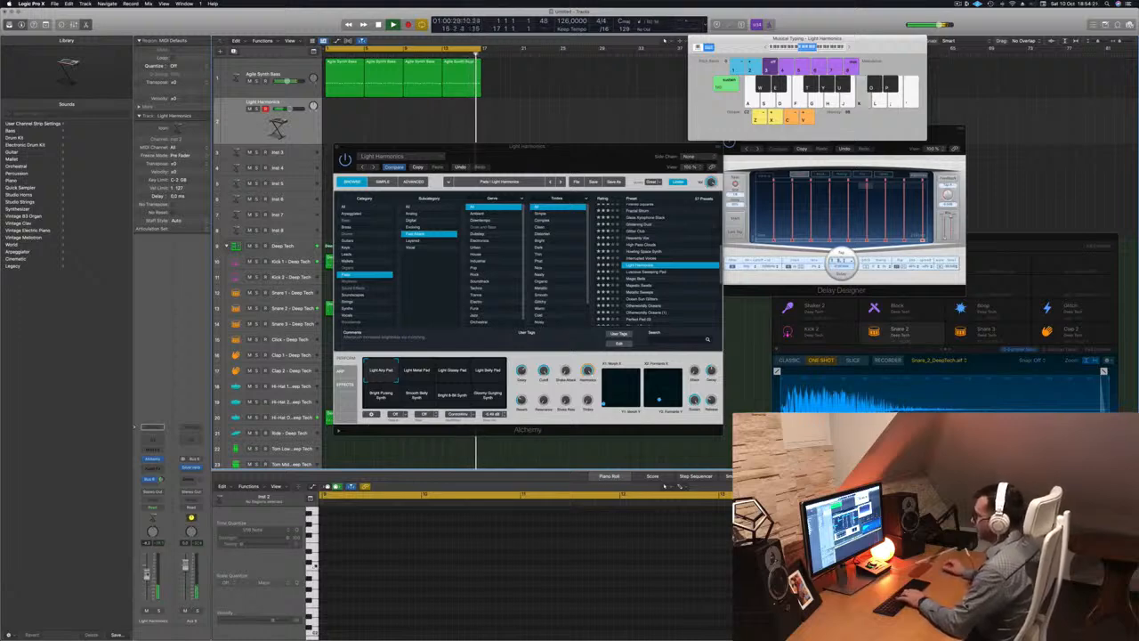
key("g")
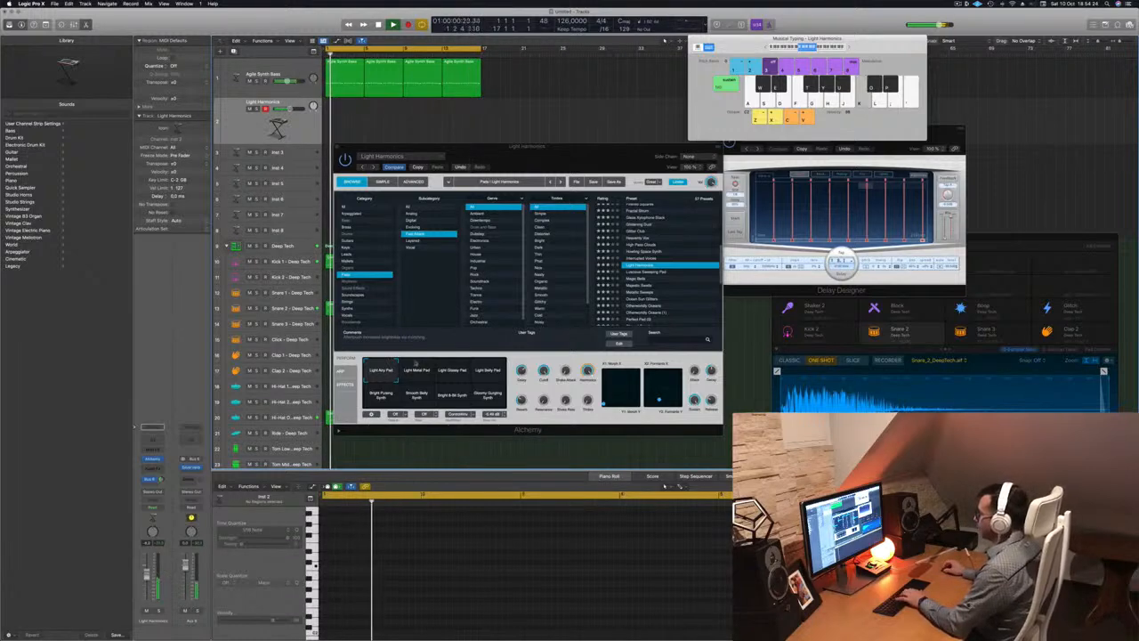
left_click(418, 368)
key("j")
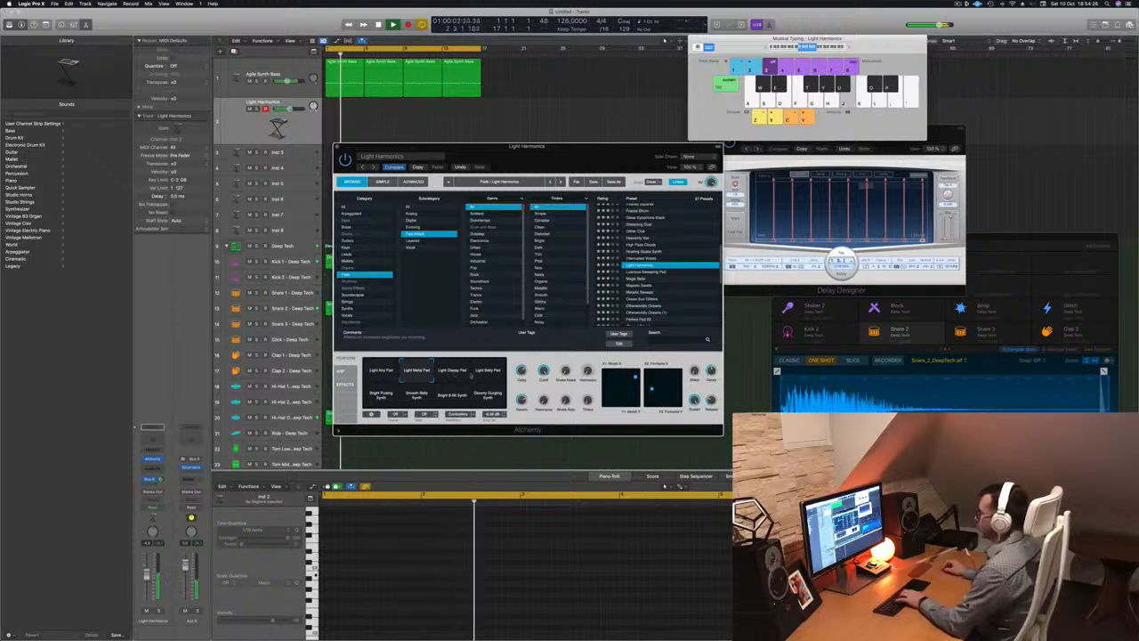
left_click(648, 272)
key("j")
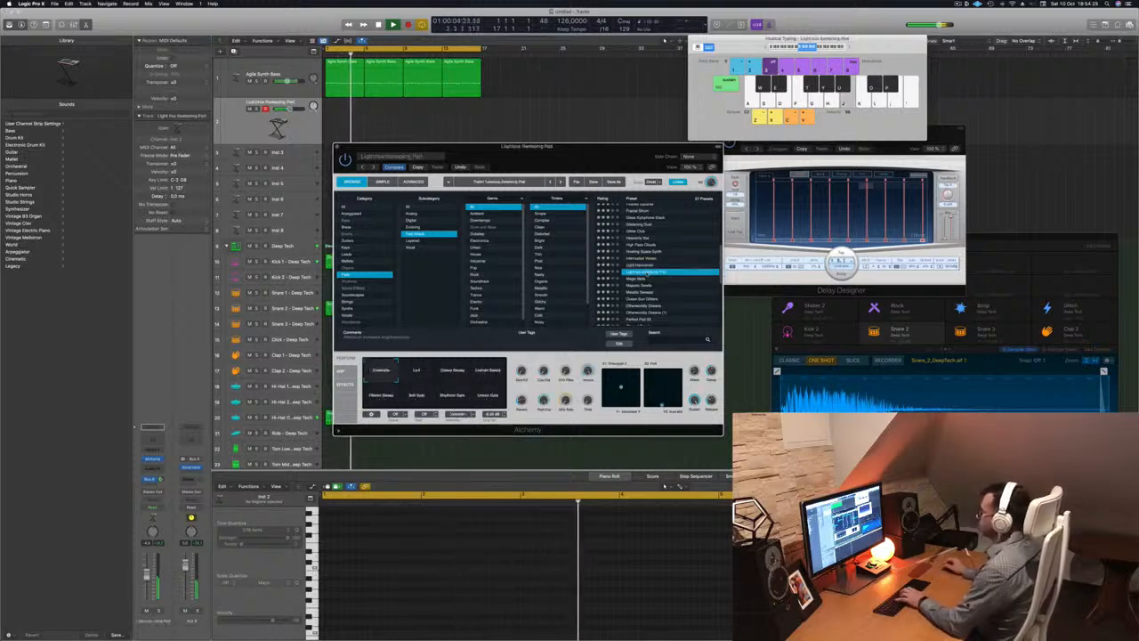
key("f")
key("g")
Load Magic Bells, set the Bus 6 send to -12.3, and audition its Sweet variation
left_click(638, 278)
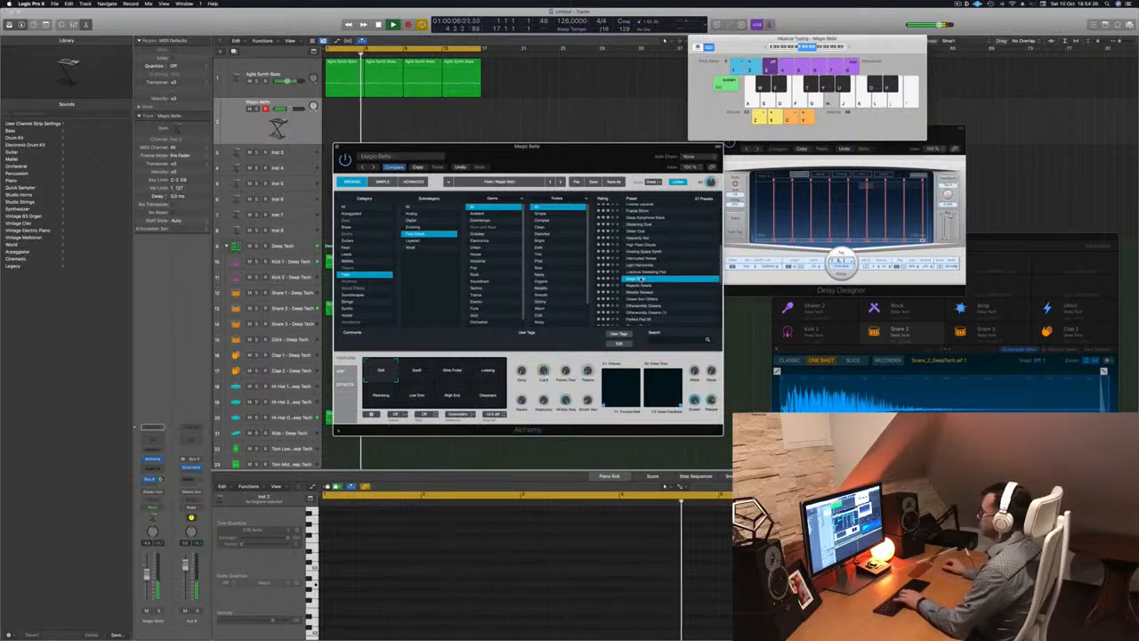
key("j")
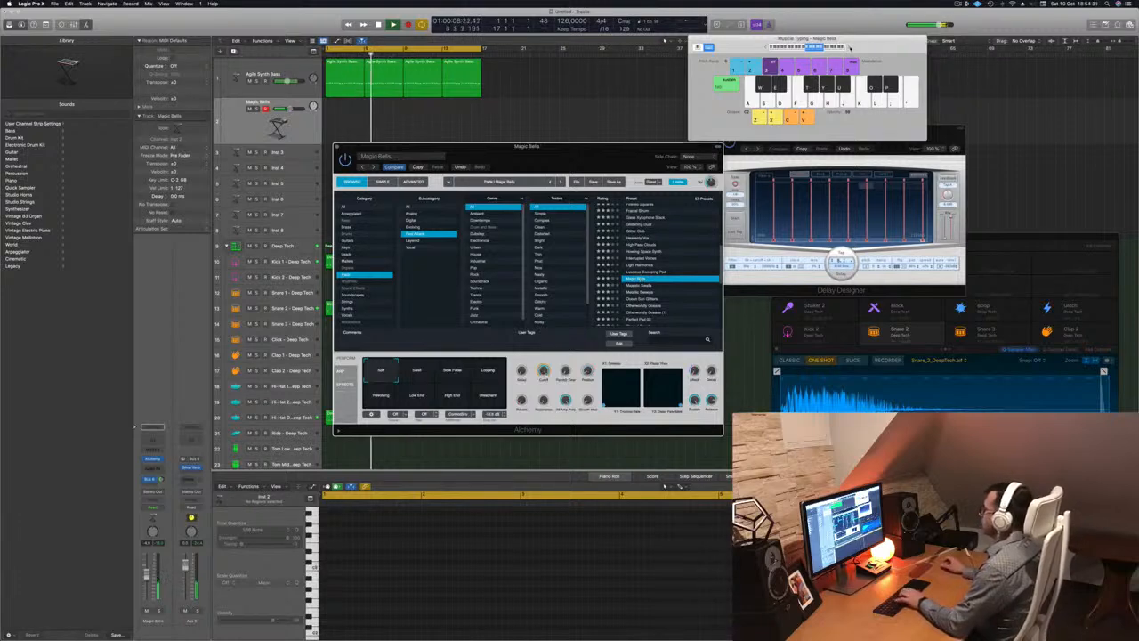
key("j")
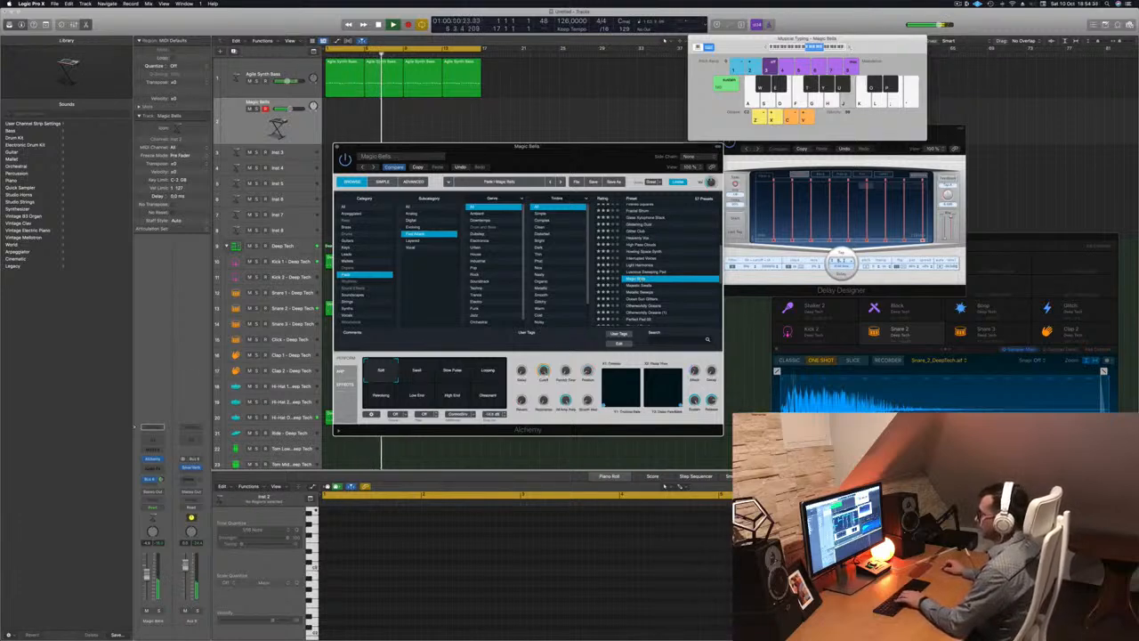
left_click_drag(161, 479, 162, 482)
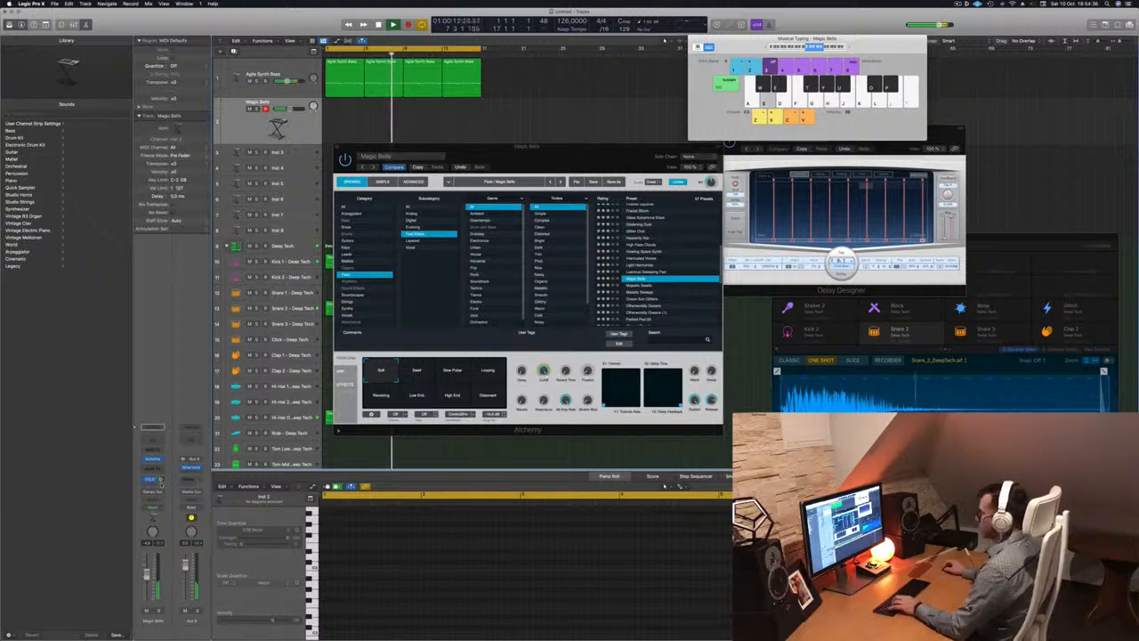
left_click(415, 372)
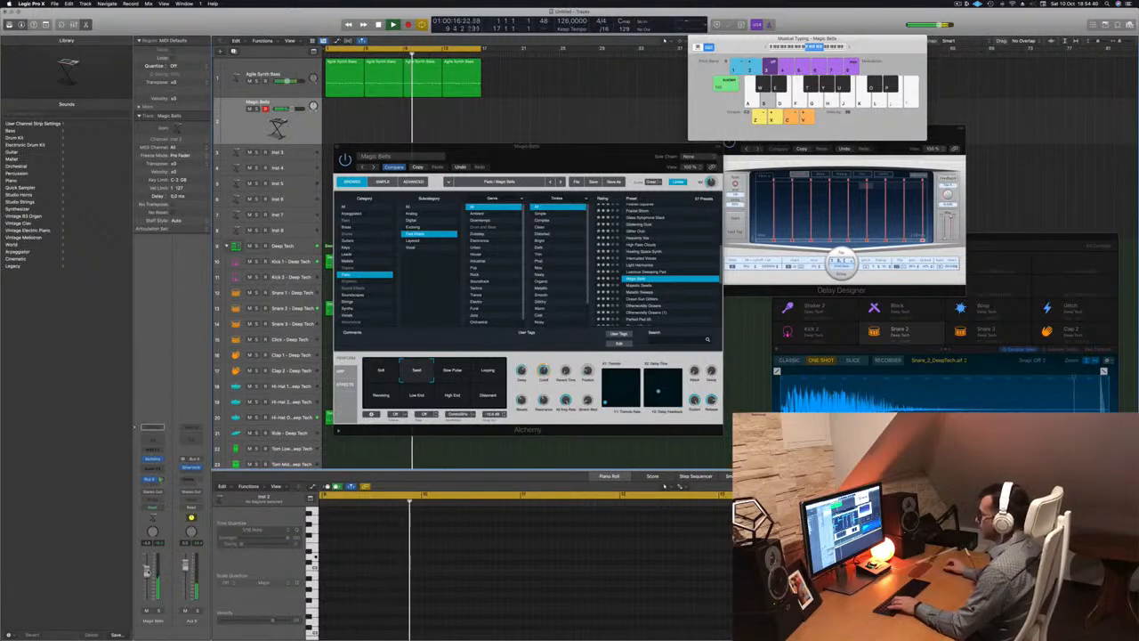
key("f")
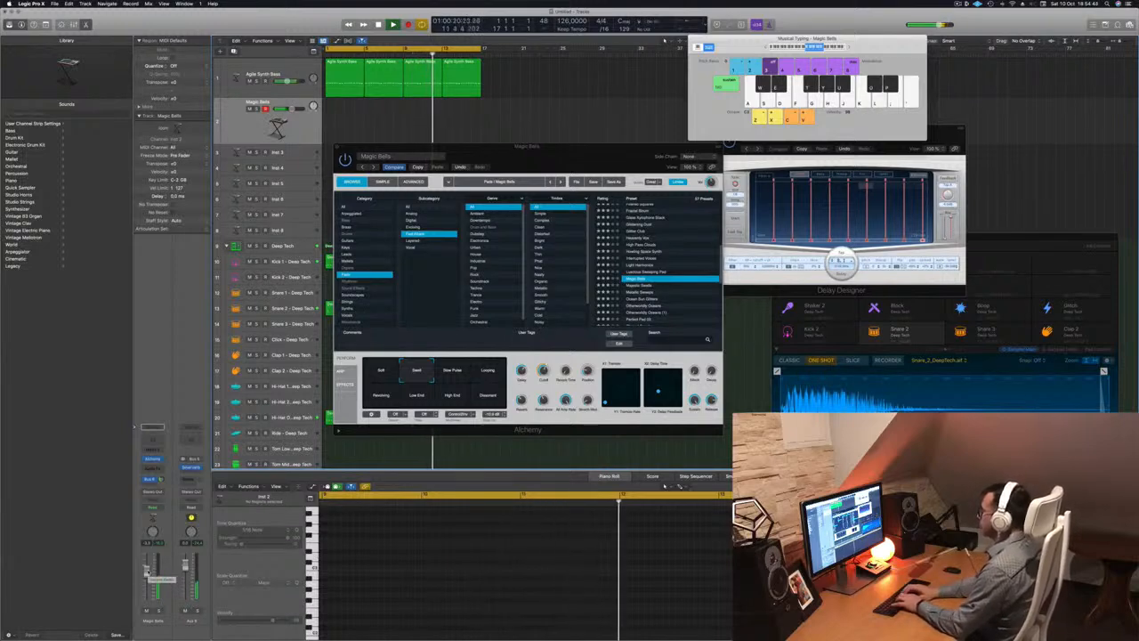
key("k")
key("l")
key("j")
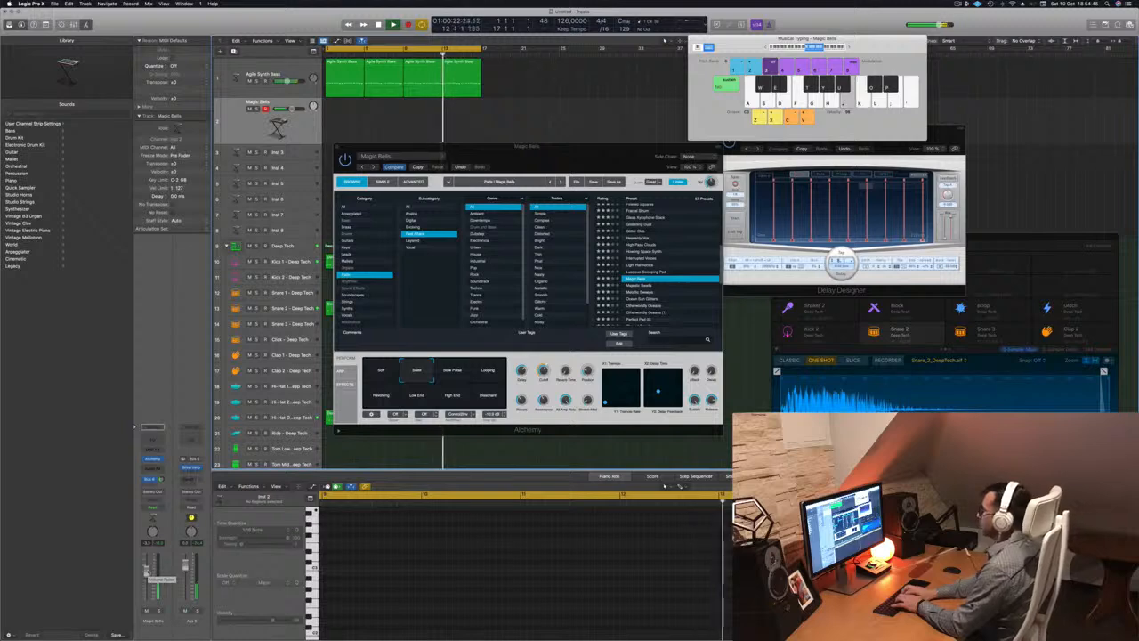
key("h")
key("f")
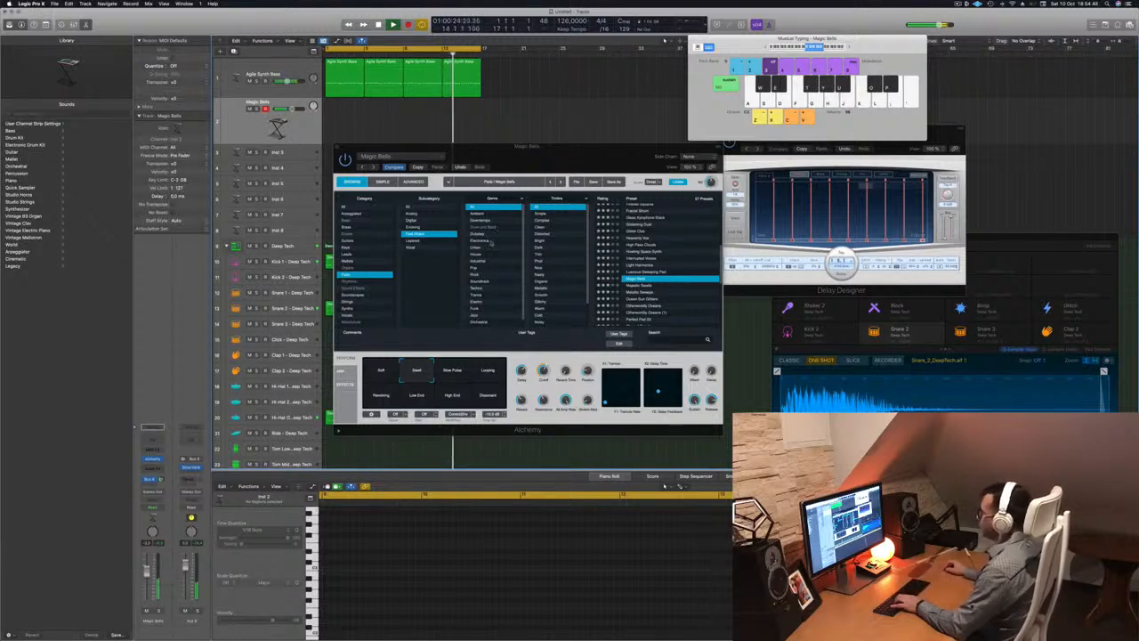
Try the bells' Slow Pulse, Looping, Rewinding and Low End variations
left_click(453, 371)
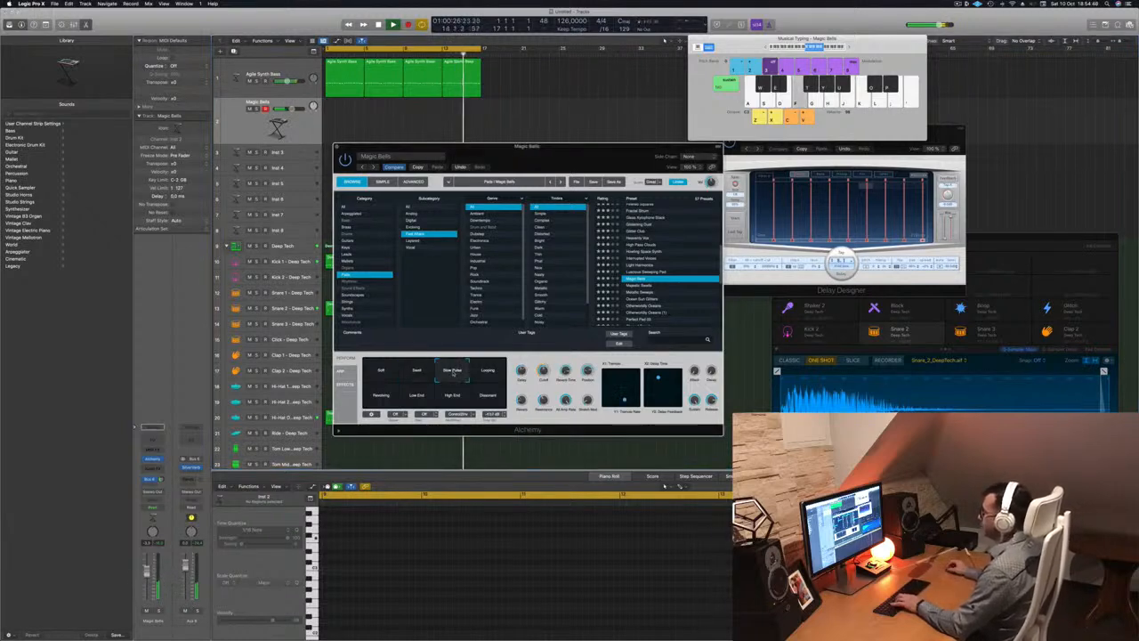
left_click(488, 370)
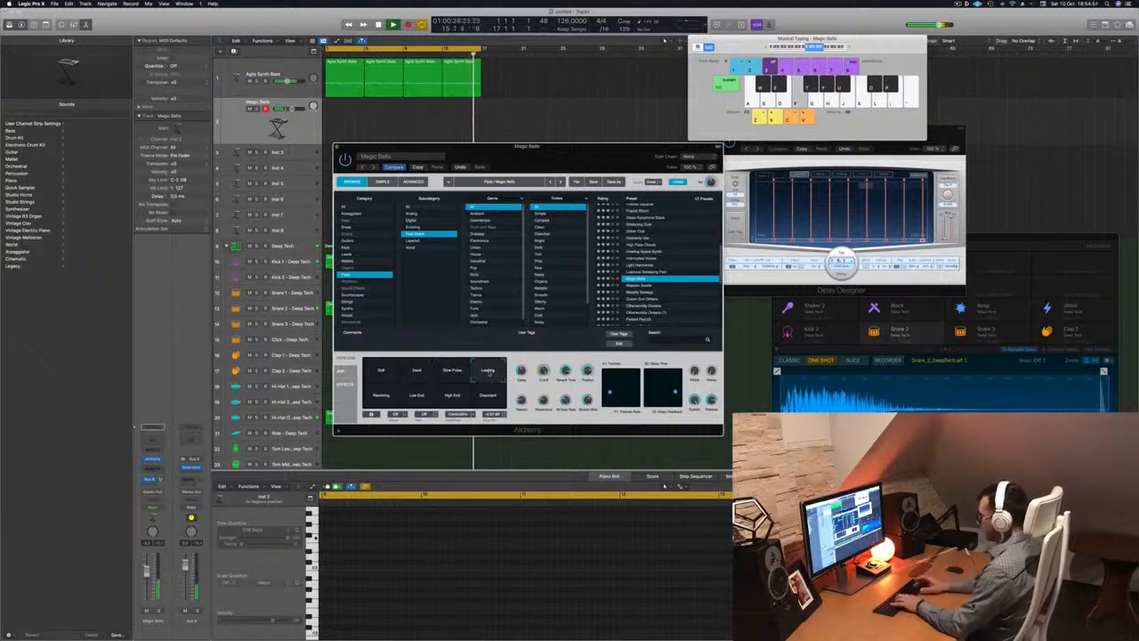
key("apostrophe")
key("apostrophe")
key("semicolon")
key("l")
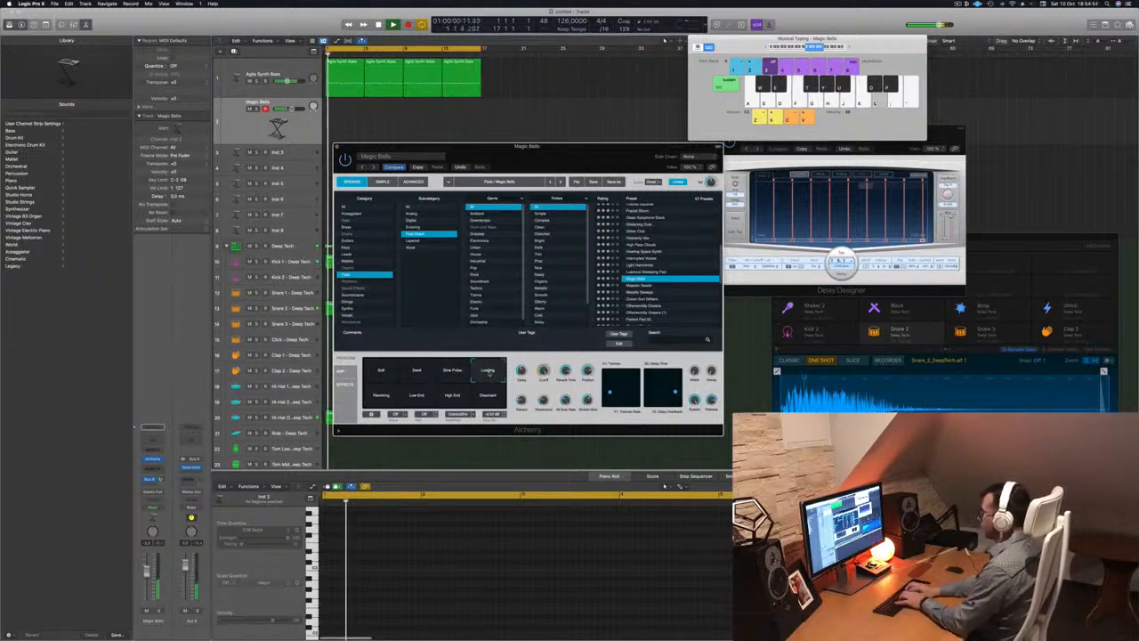
key("k")
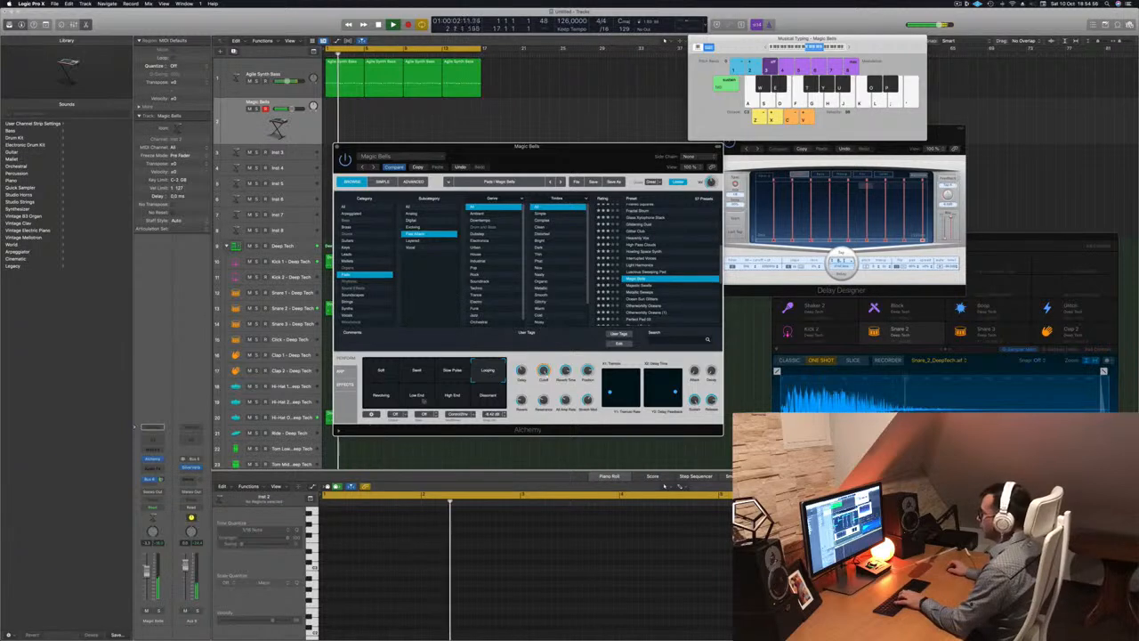
left_click(381, 396)
left_click(416, 395)
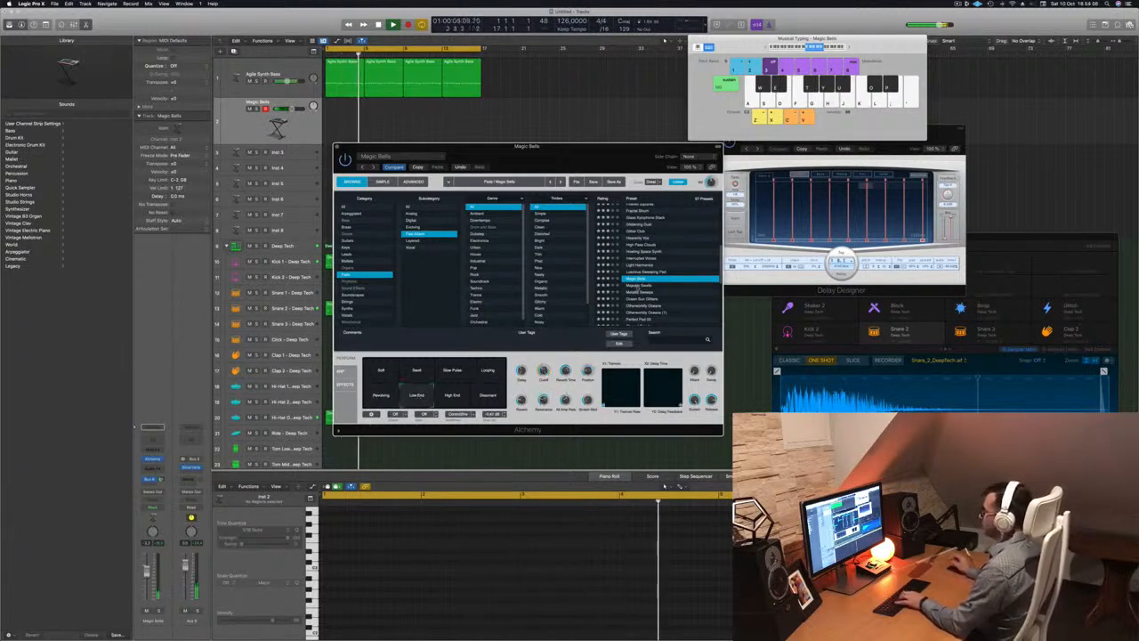
Load Majestic Swells with its Noisy variation, raise the track volume, and audition it
left_click(637, 286)
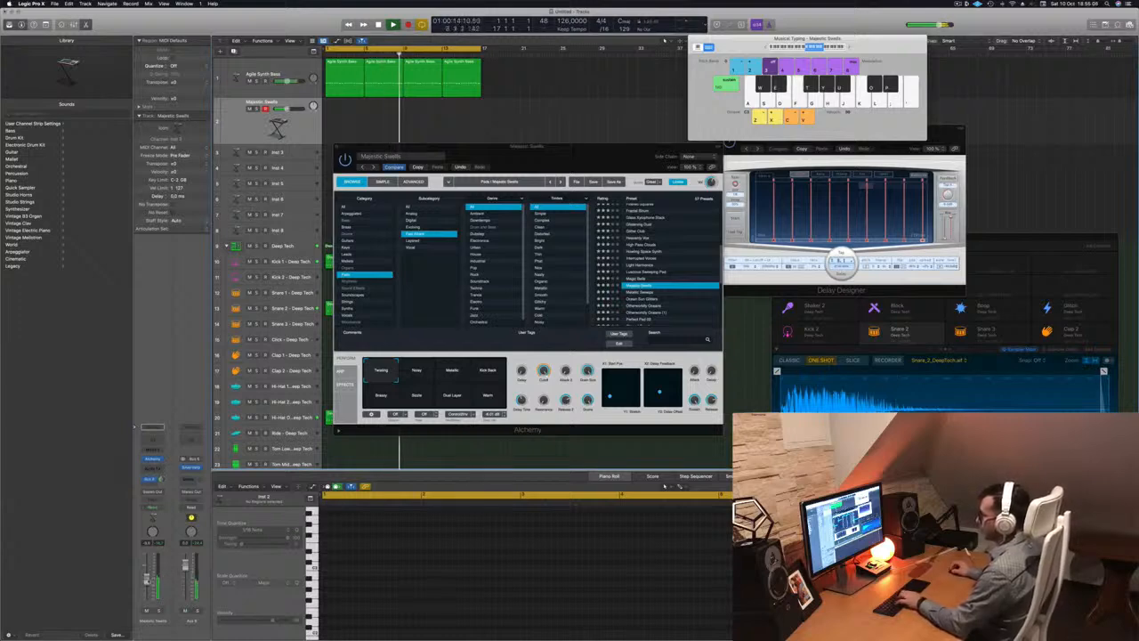
left_click(417, 371)
key("k")
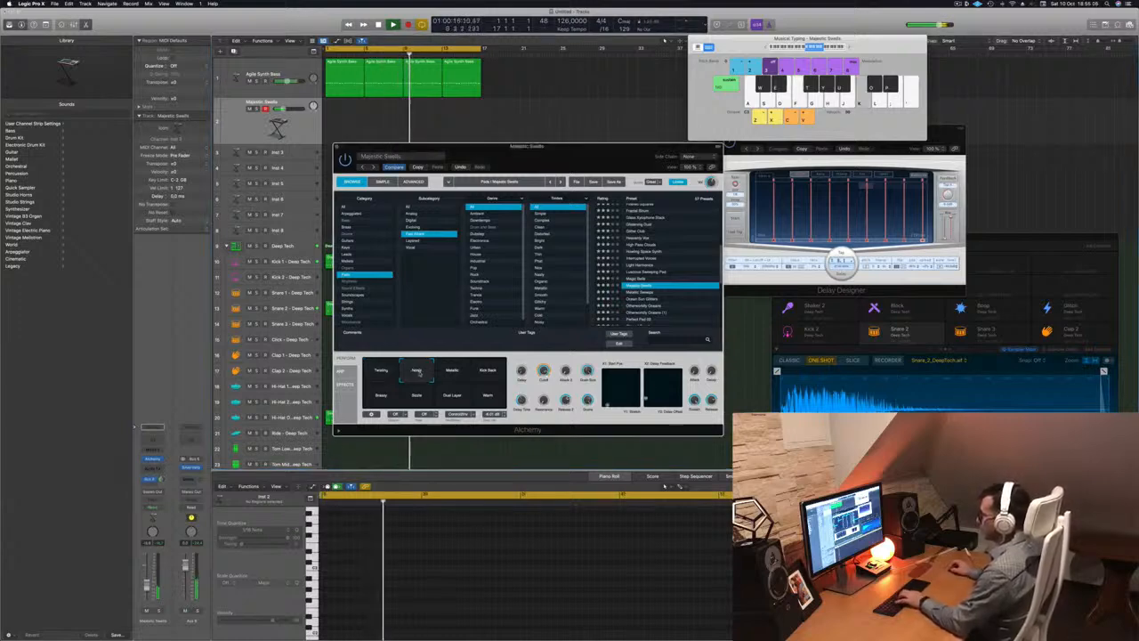
key("k")
left_click_drag(147, 584, 148, 576)
key("apostrophe")
key("semicolon")
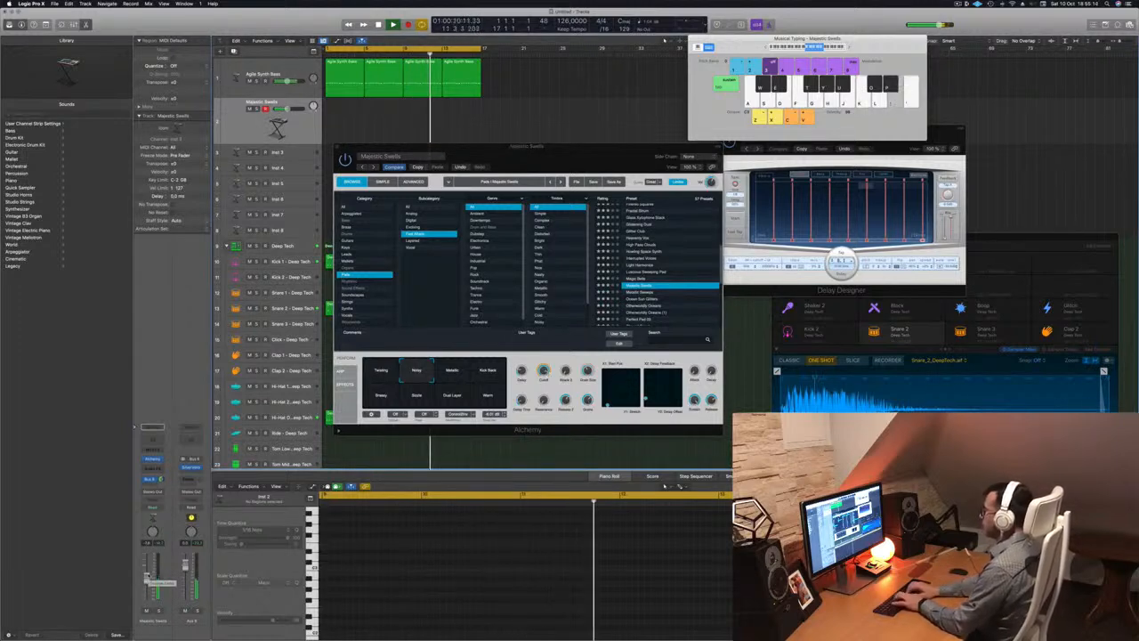
key("f")
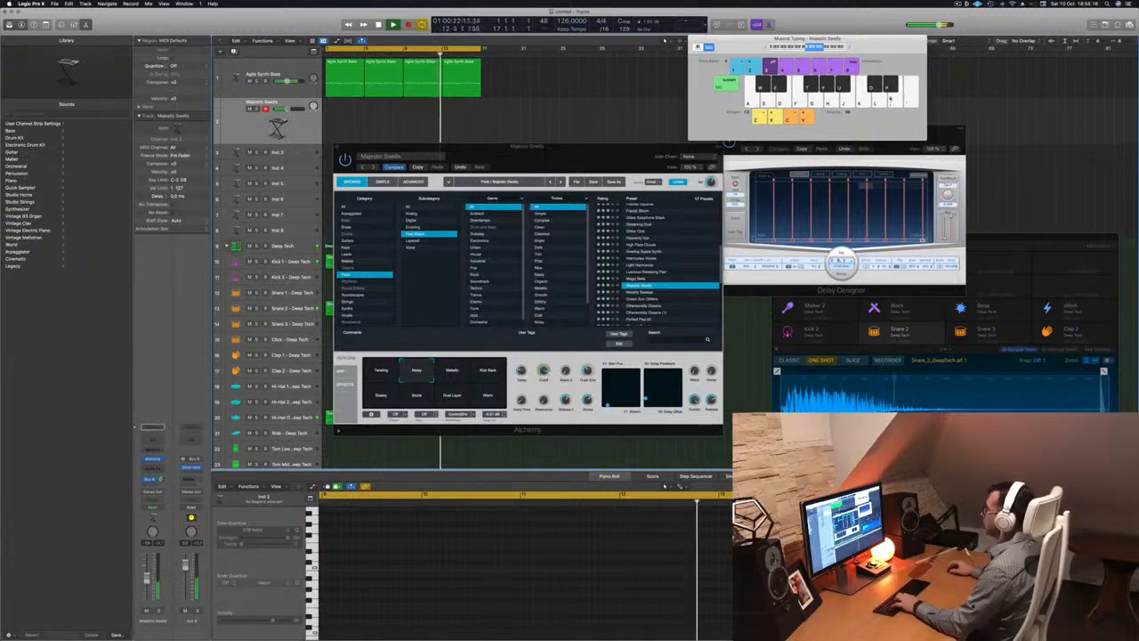
key("d")
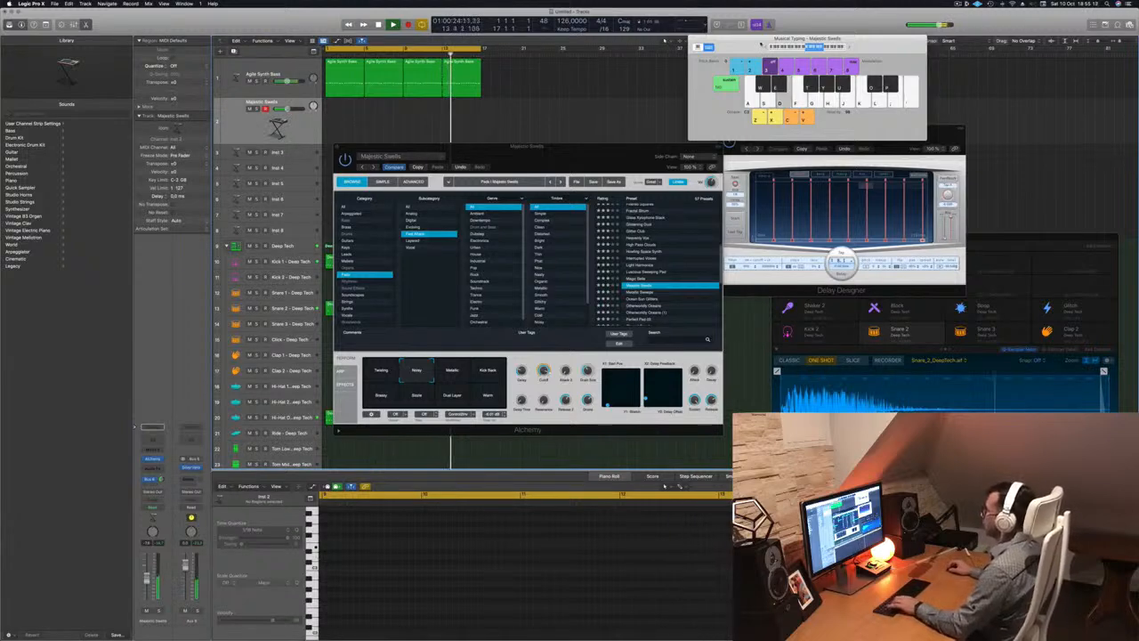
key("f")
left_click_drag(756, 45, 788, 58)
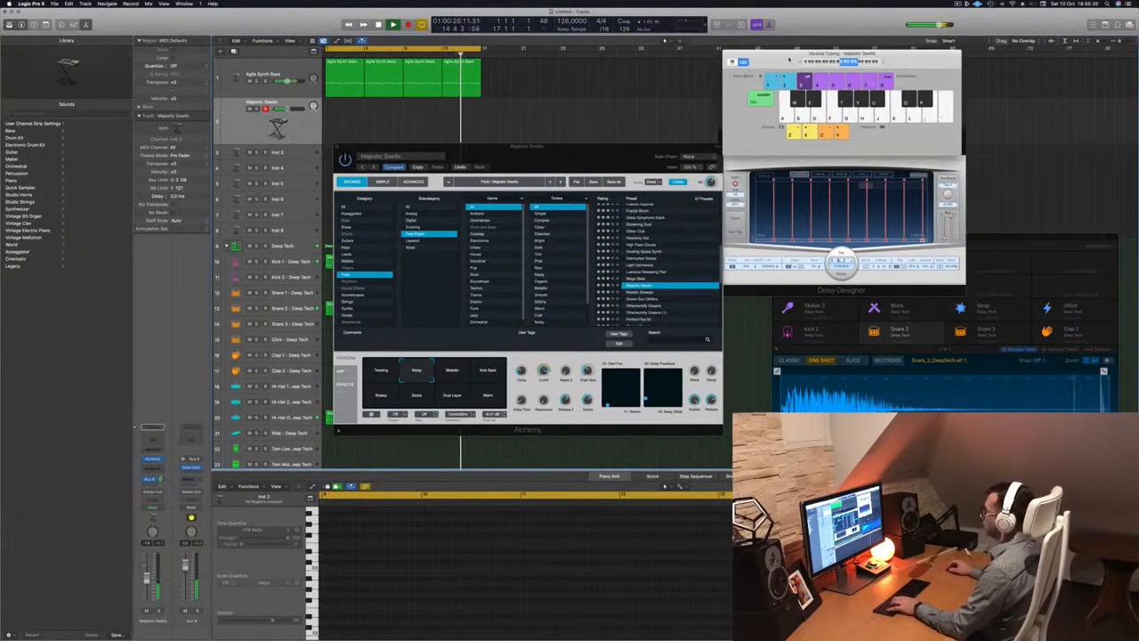
Record a repeating S-D-F pad phrase on the Majestic Swells track, keeping the new region
key("d")
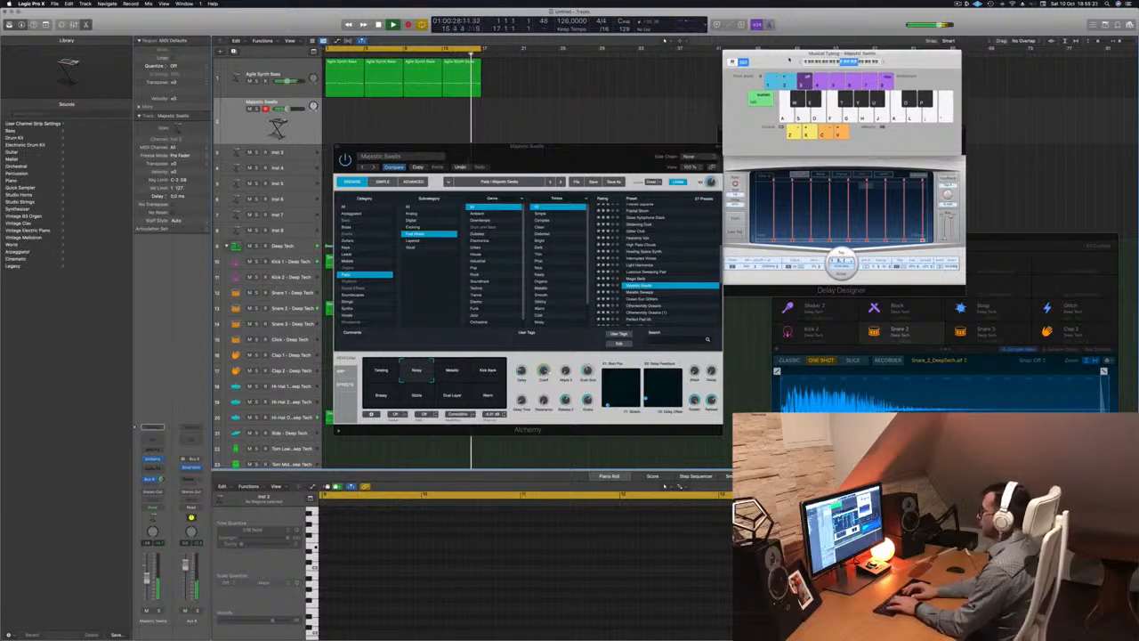
key("r")
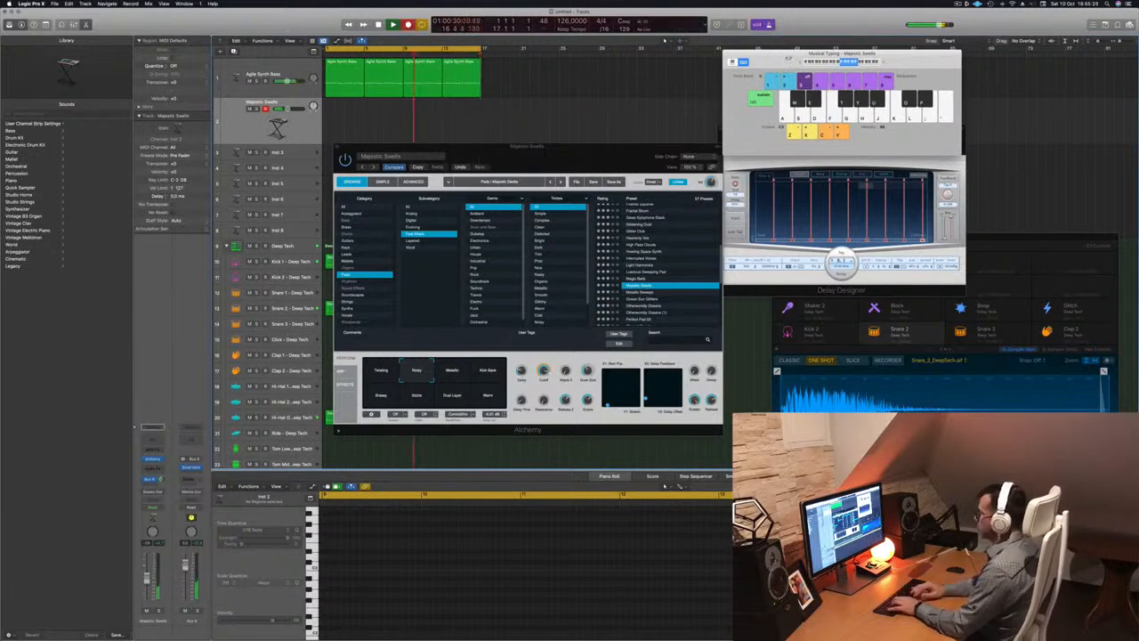
key("s")
key("d")
key("f")
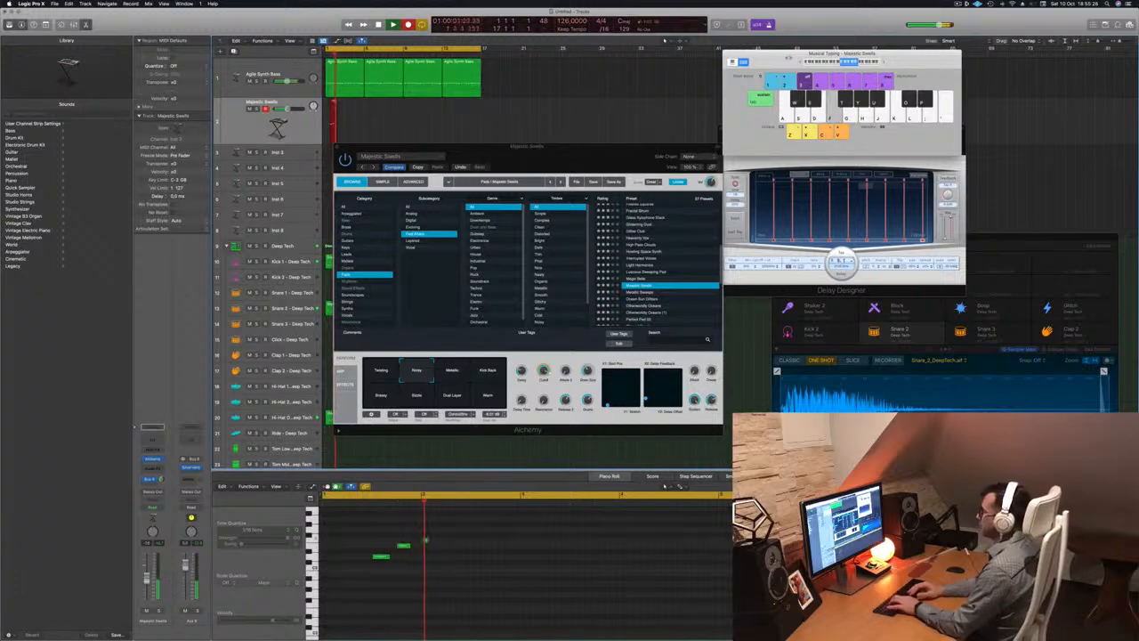
key("s")
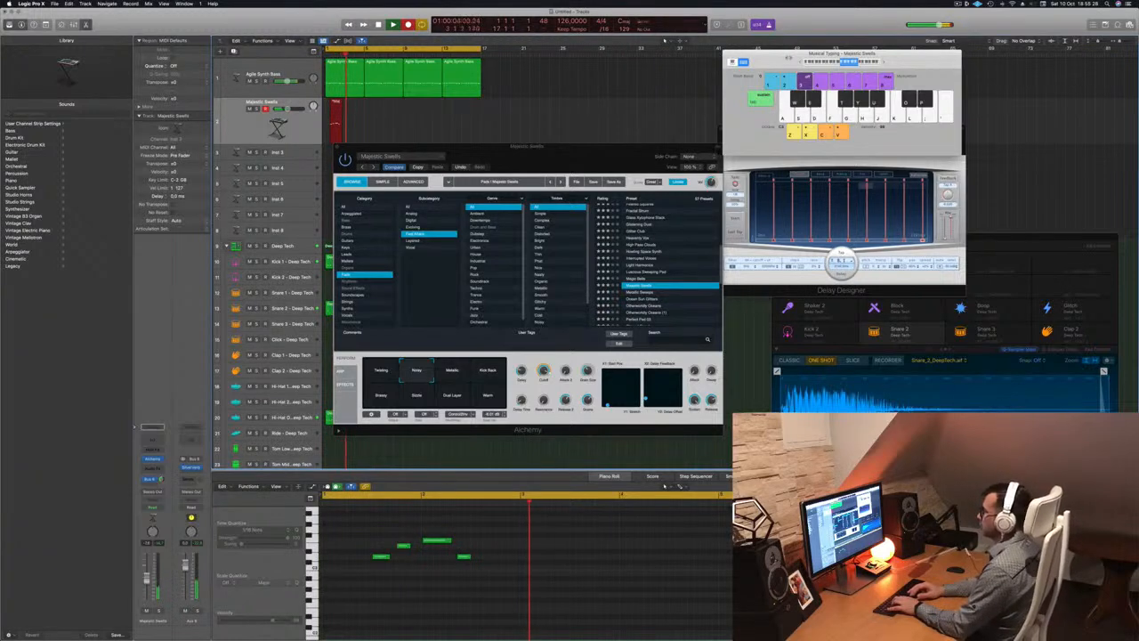
key("s")
key("d")
key("f")
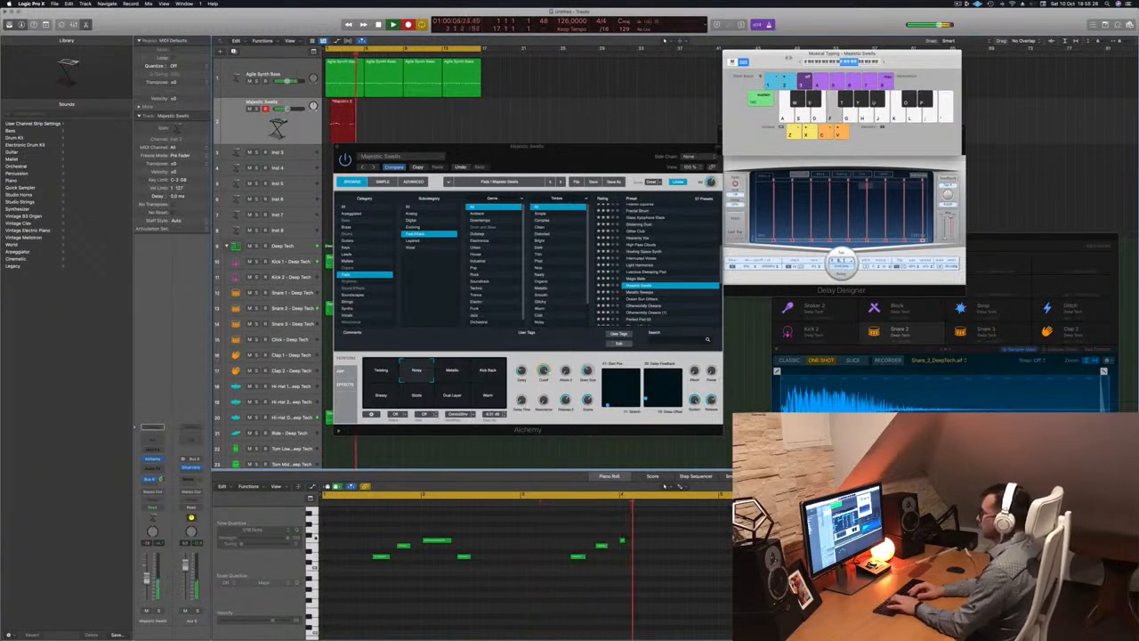
key("s")
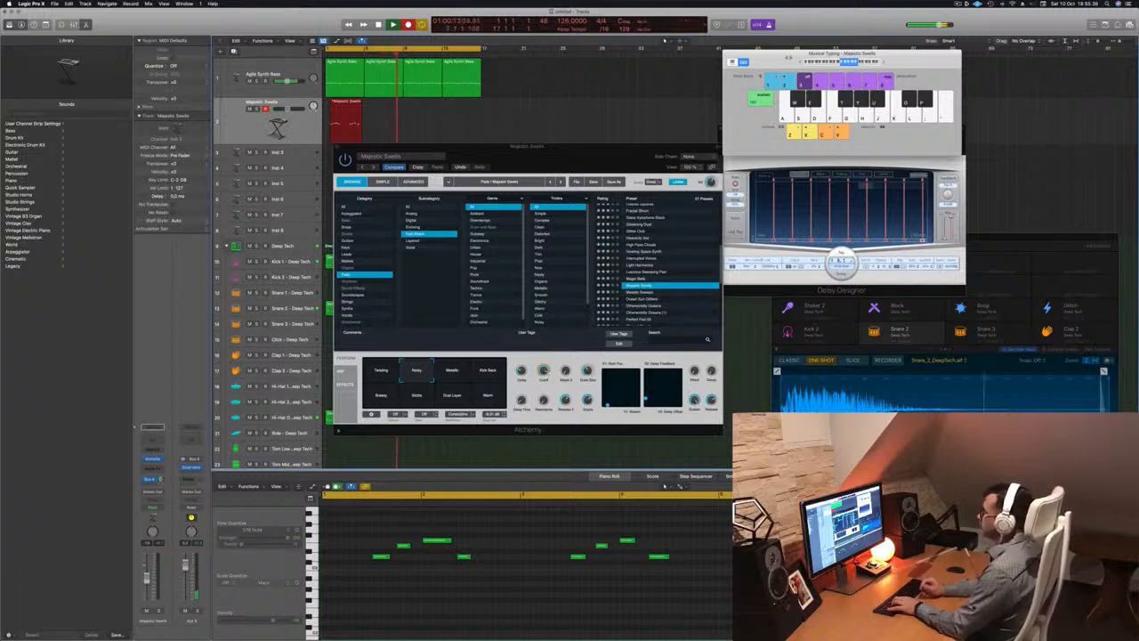
key("d")
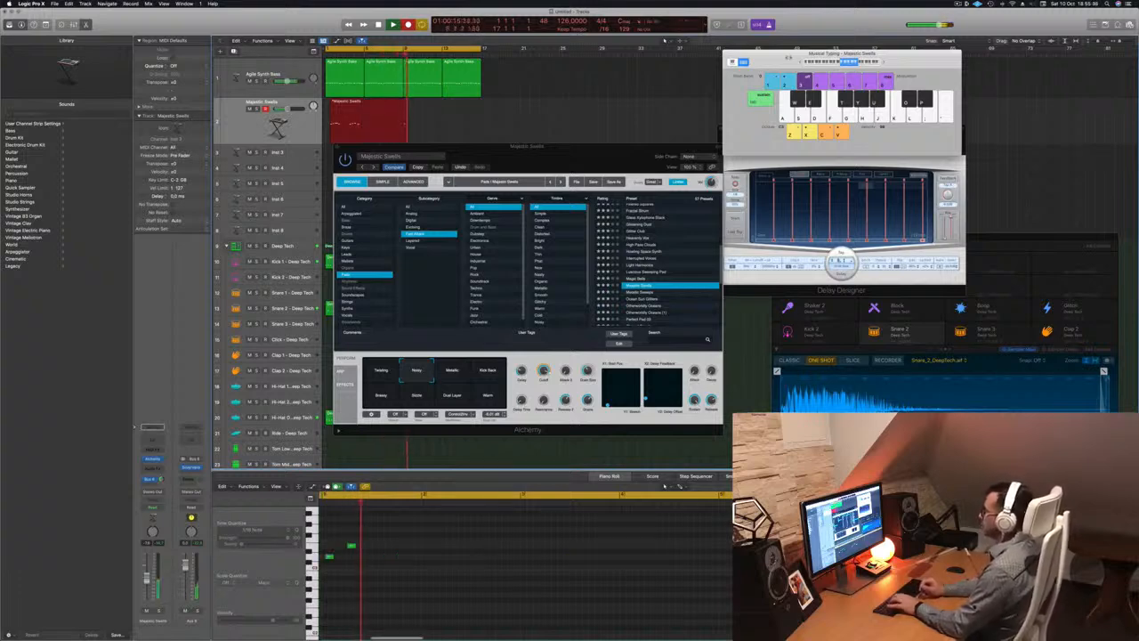
key("f")
key("s")
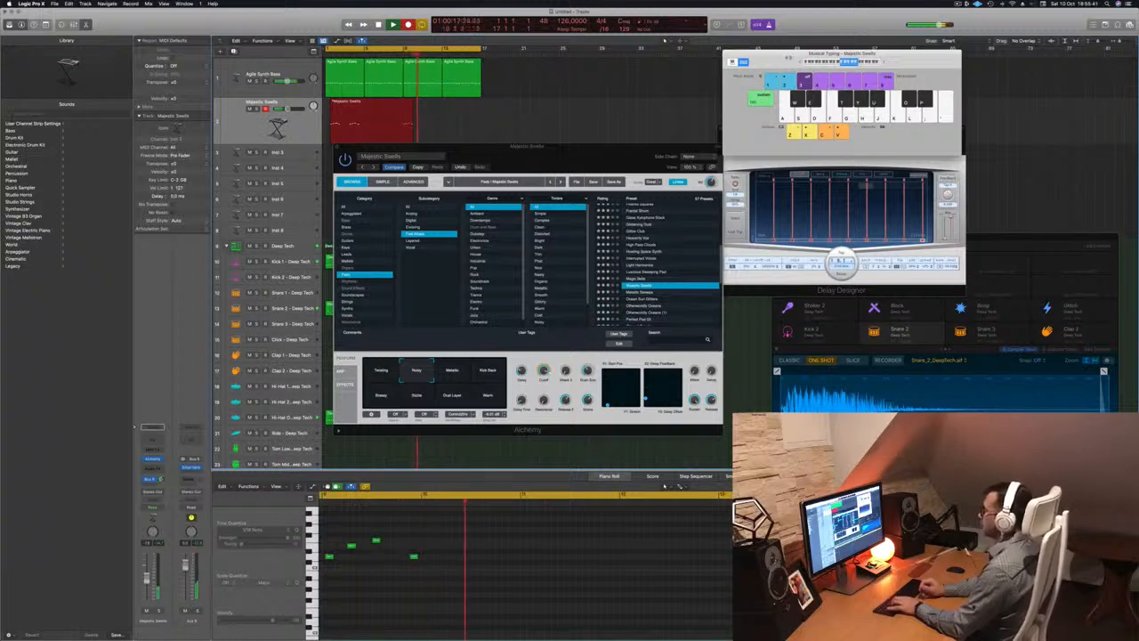
key("s")
key("d")
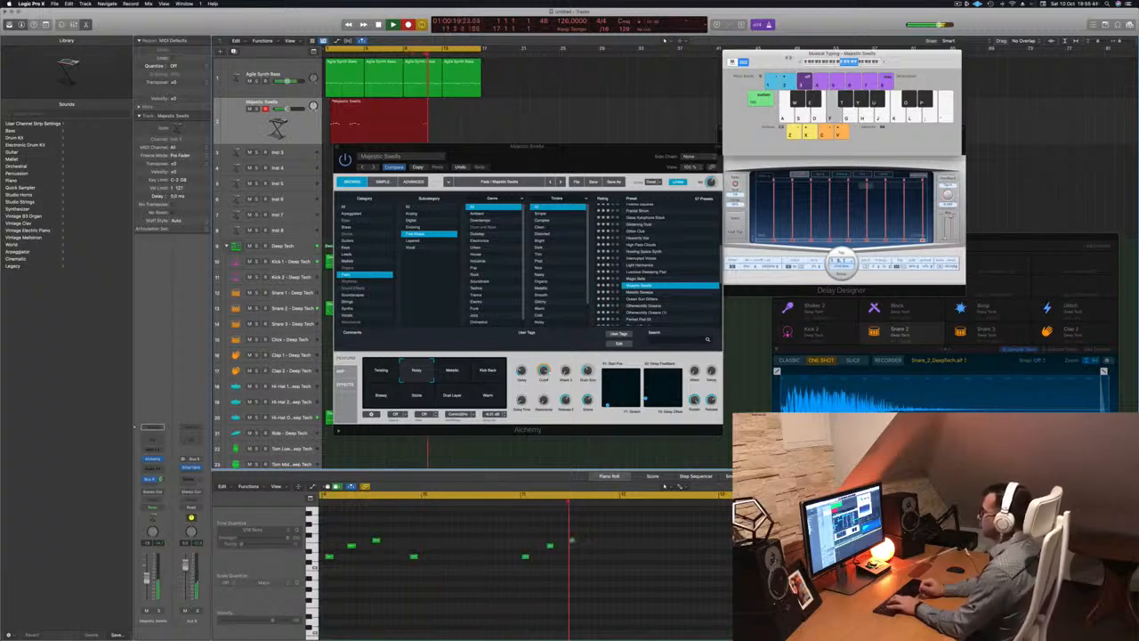
key("f")
key("s")
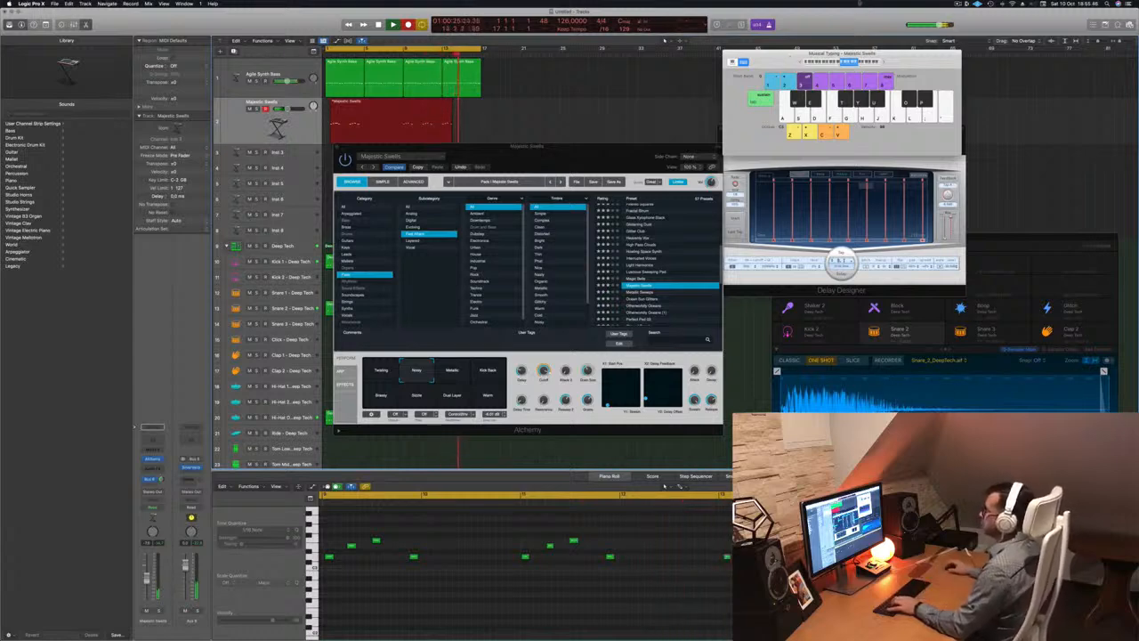
key("space")
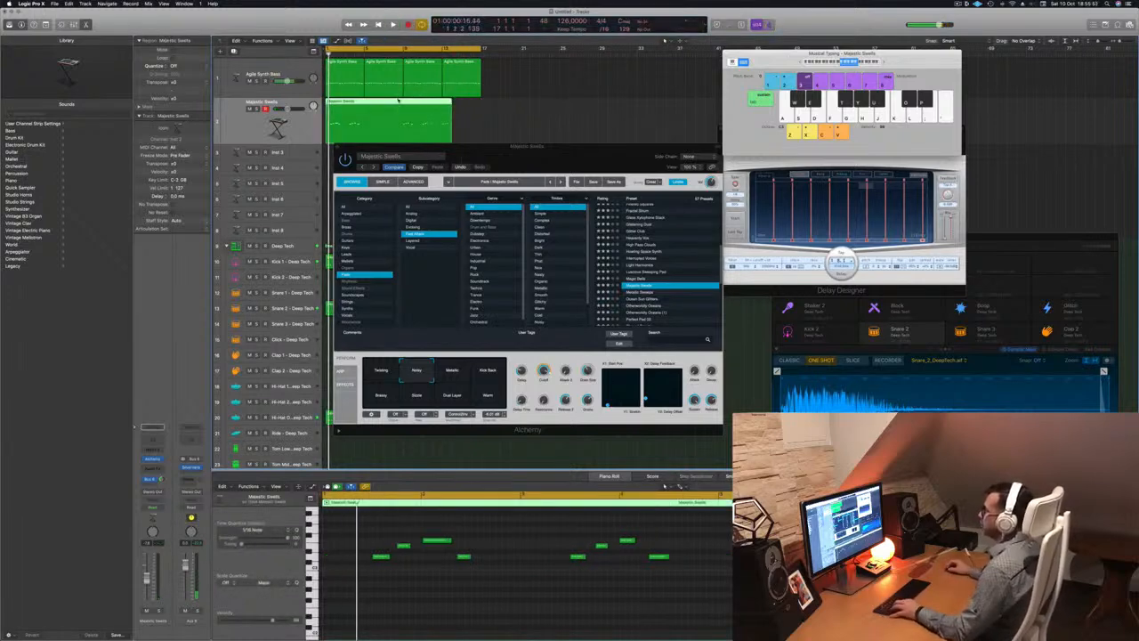
Split the pad region at bar 9, delete the first part, and move the rest to bar 1
double_click(402, 102, "super")
left_click(401, 102)
key("BackSpace")
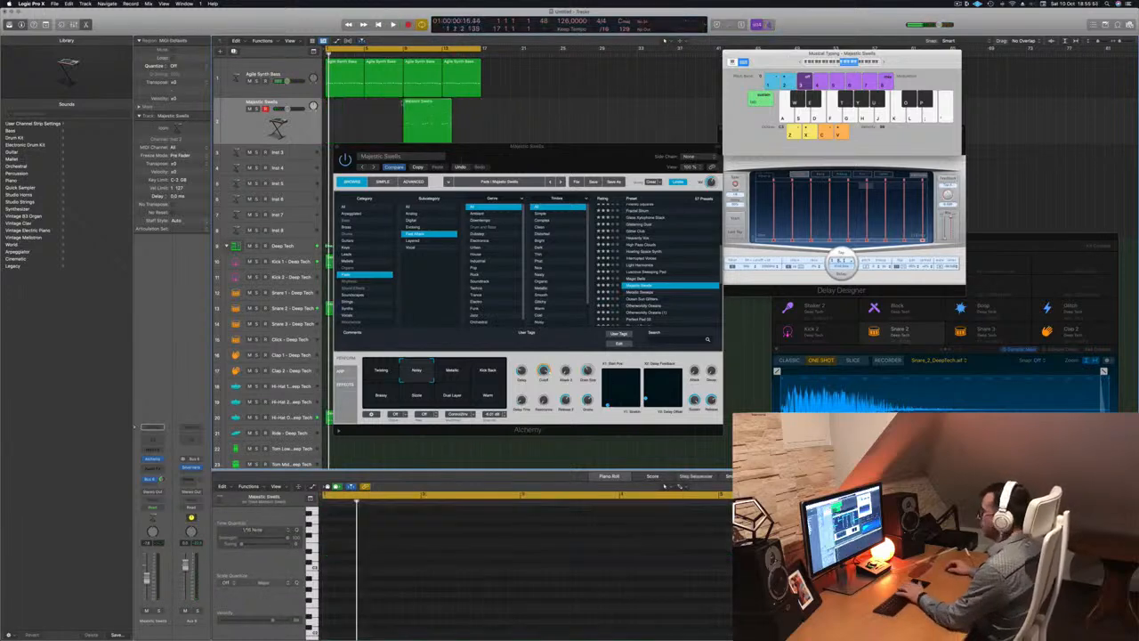
left_click_drag(423, 116, 346, 116)
key("space")
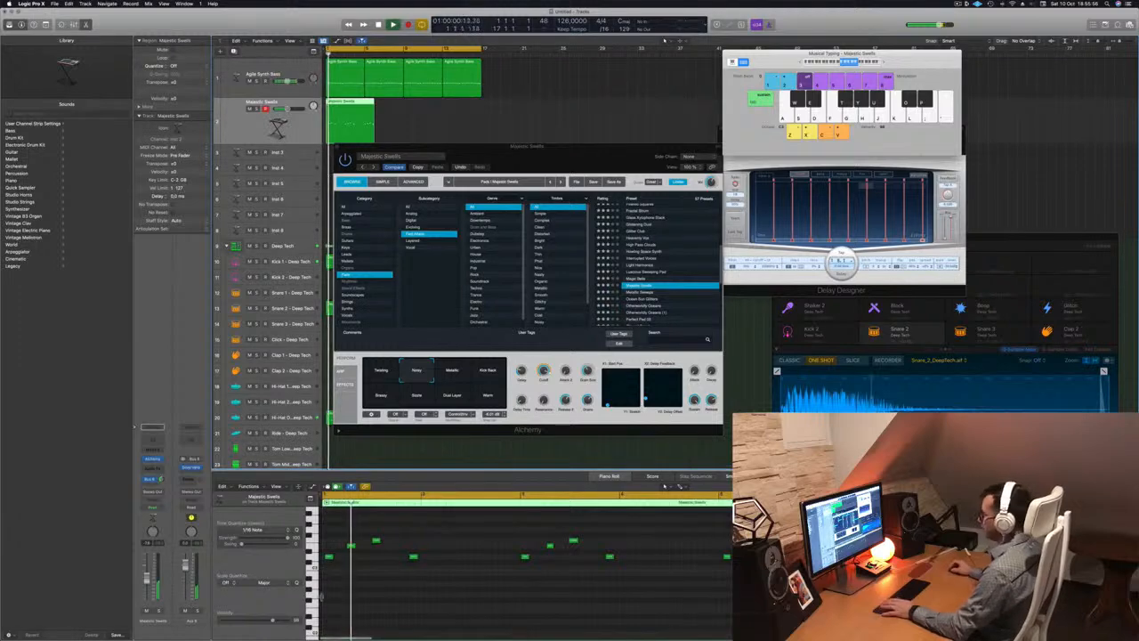
Select the recorded pad notes in the note editor, then a single note
left_click(445, 583)
key("super+a")
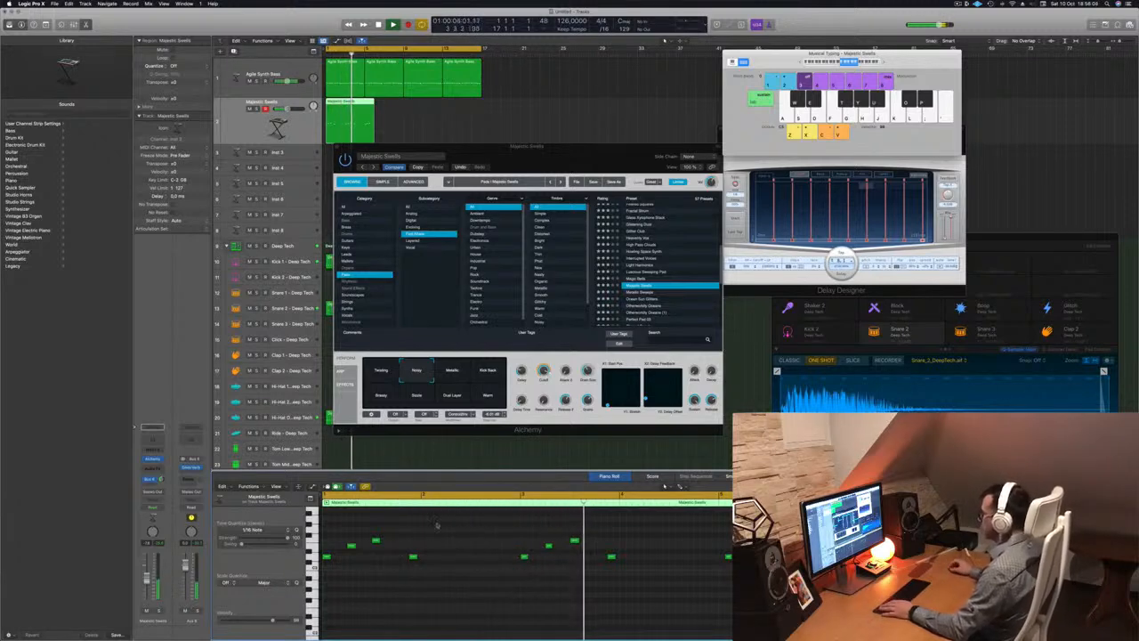
key("Return")
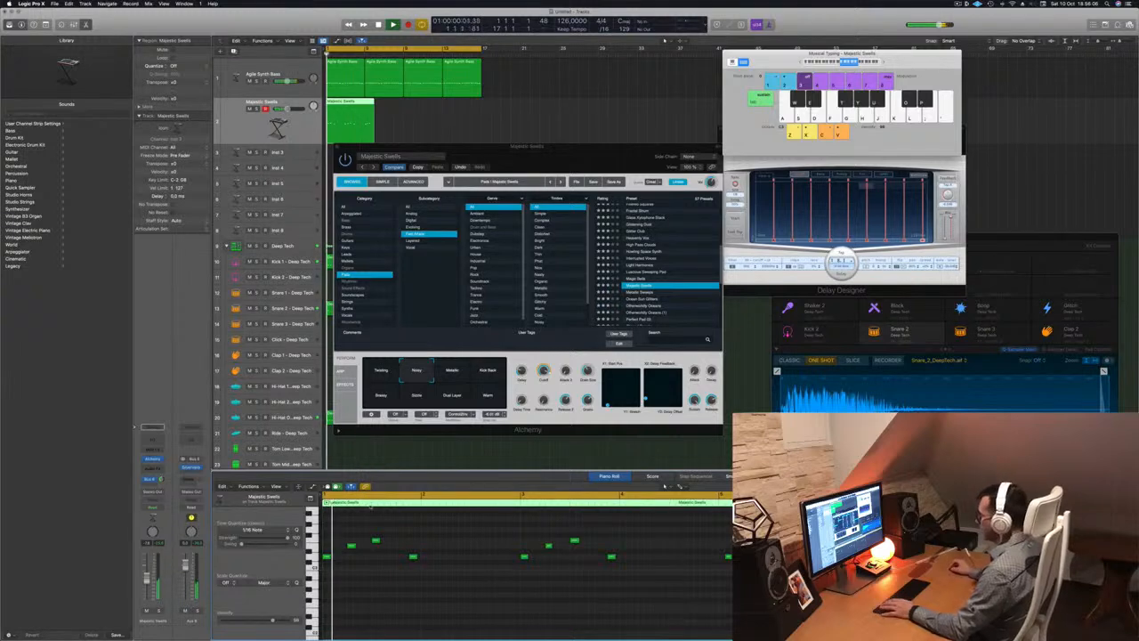
left_click_drag(442, 531, 414, 570)
key("space")
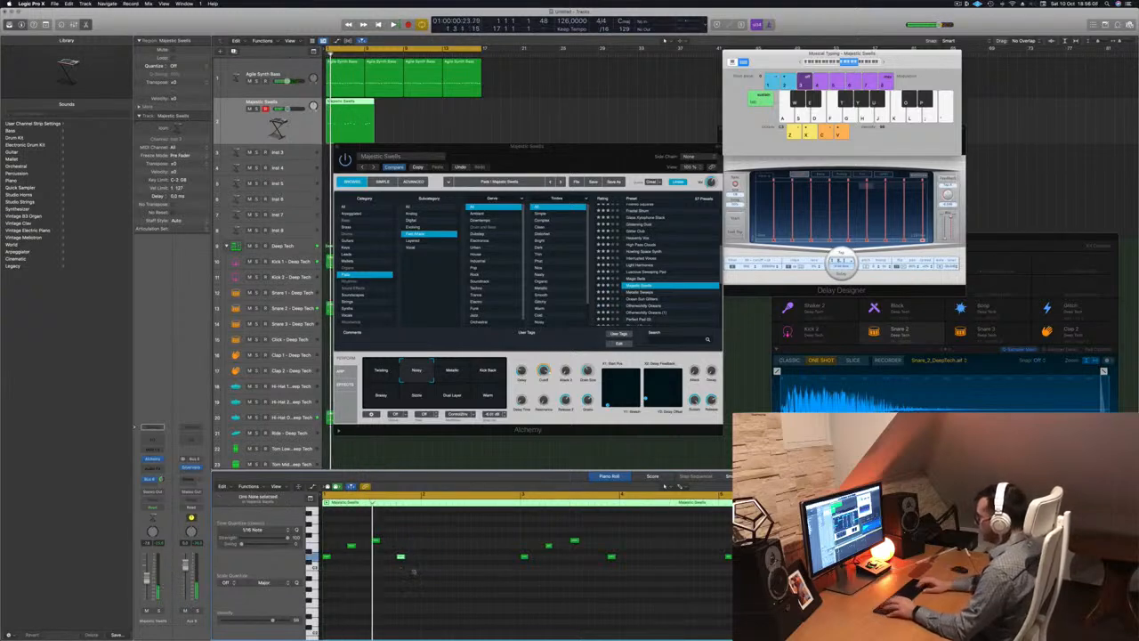
Play the pad back from the beginning several times to review it
key("space")
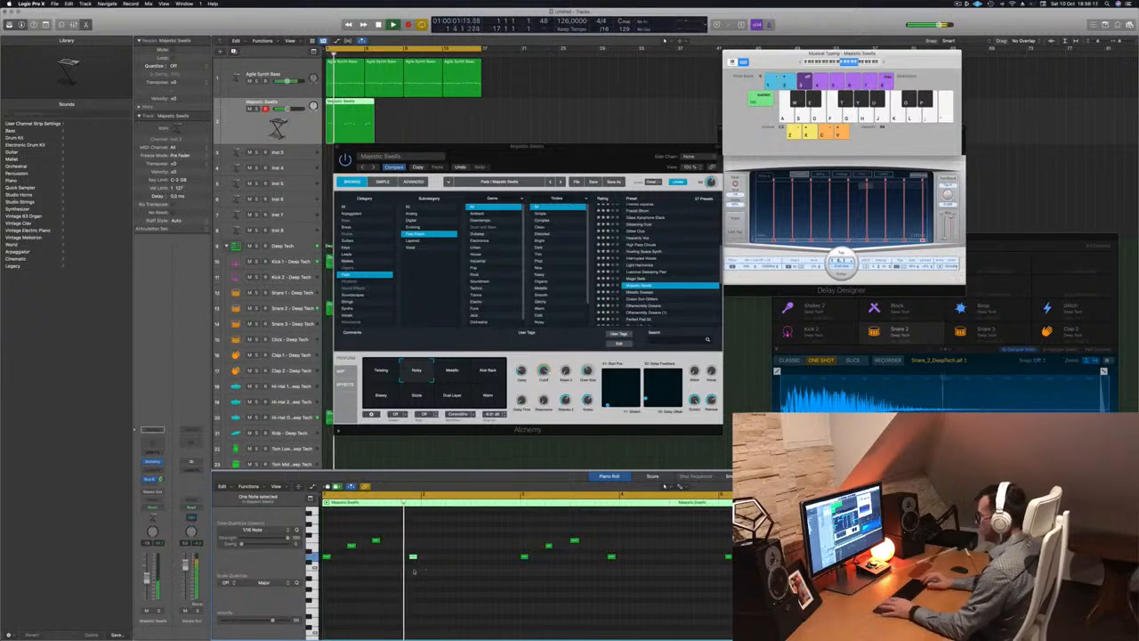
key("Return")
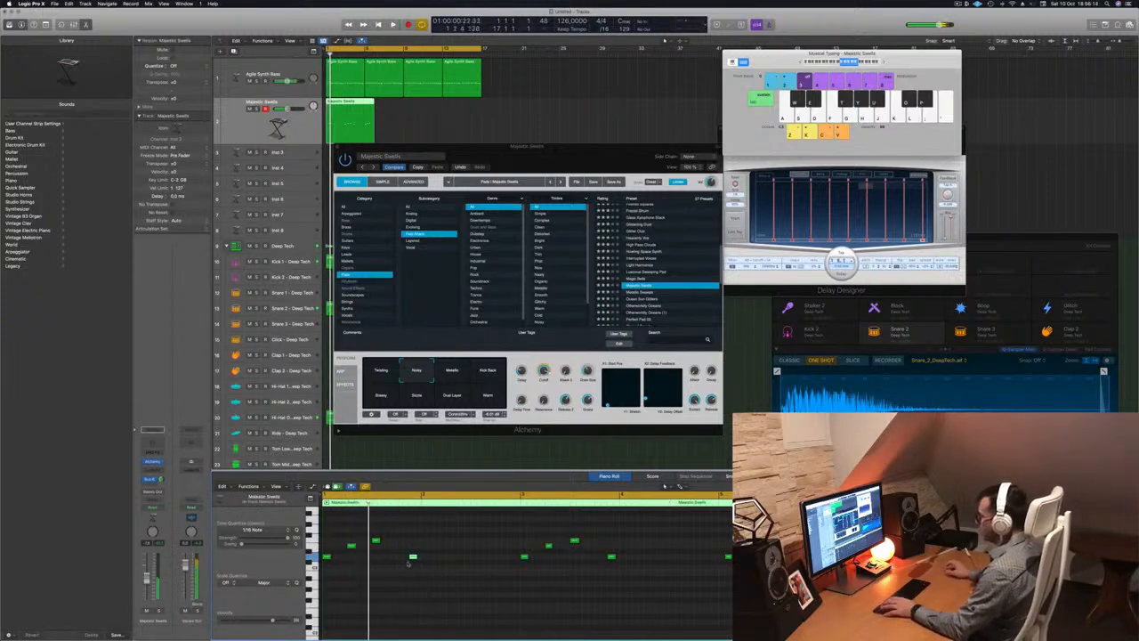
key("Return")
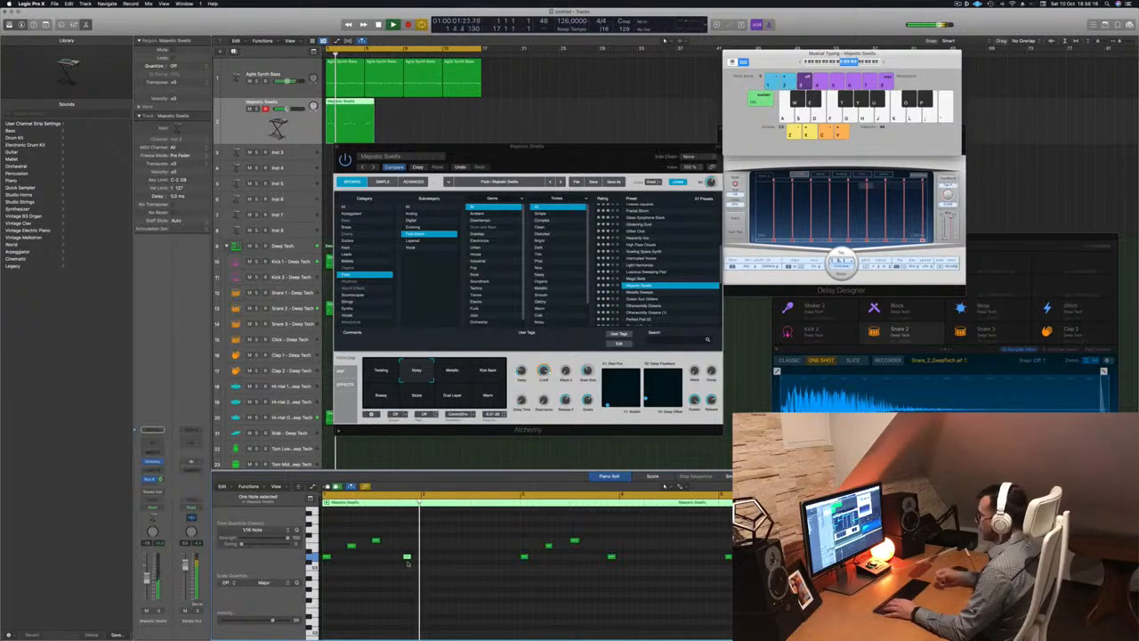
key("Return")
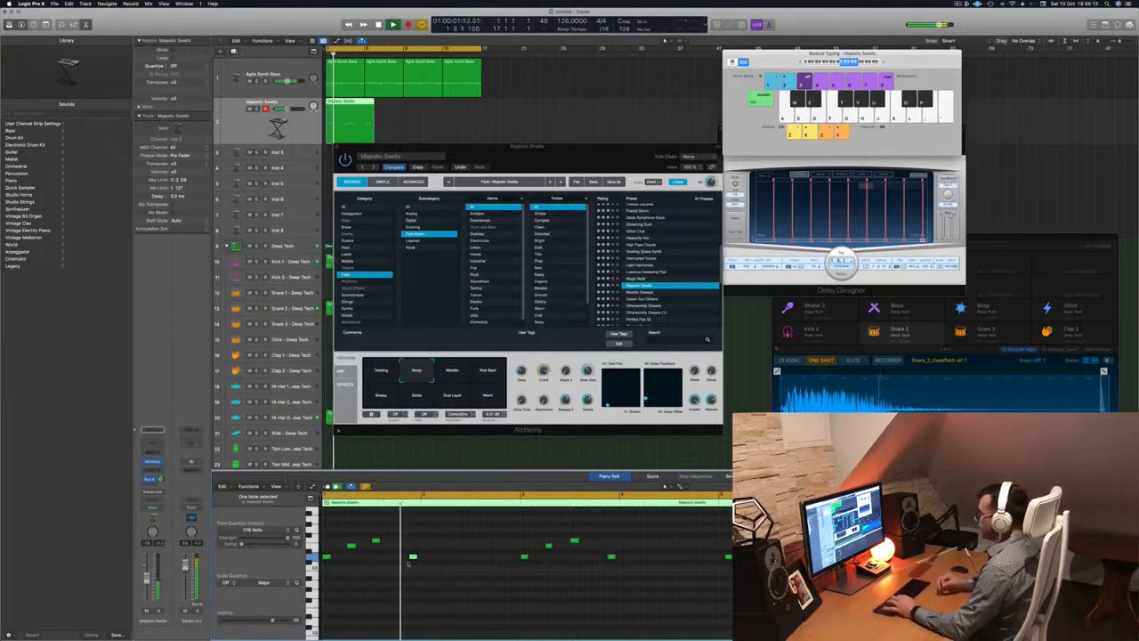
key("Return")
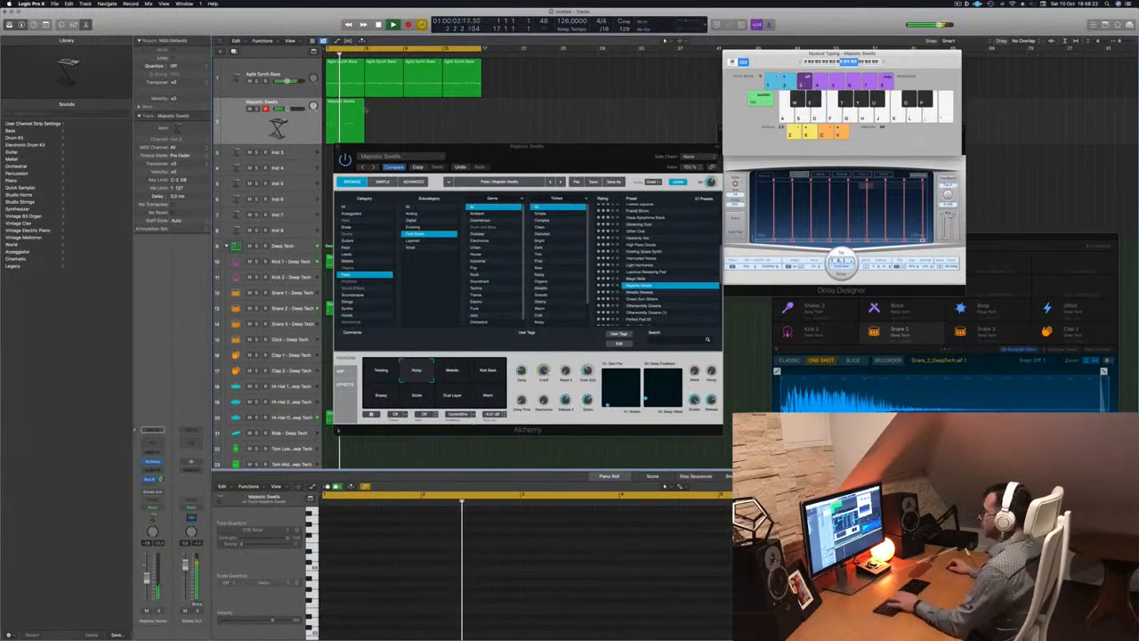
left_click_drag(495, 149, 680, 87)
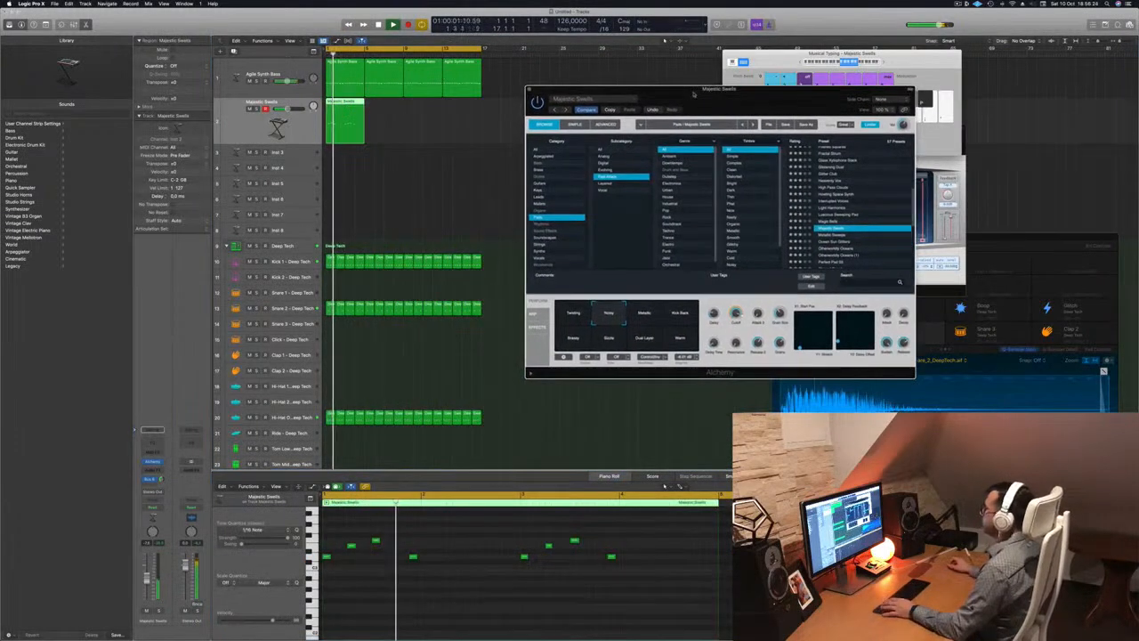
left_click(149, 478)
key("Return")
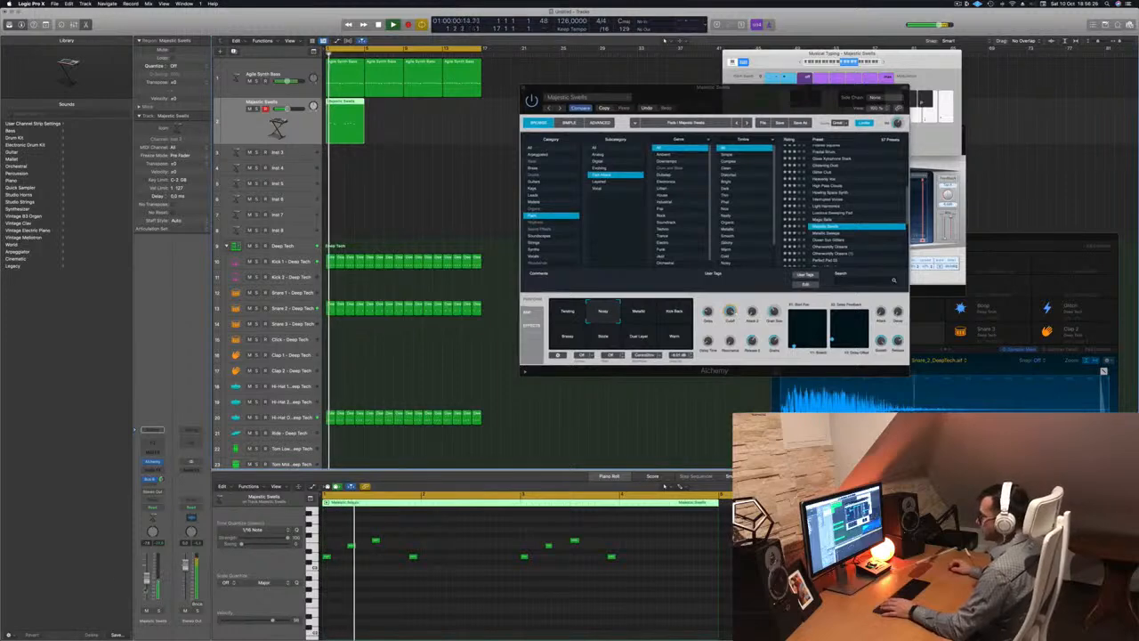
Add a Bus 5 send on the Majestic Swells channel feeding Aux 5
left_click(151, 480)
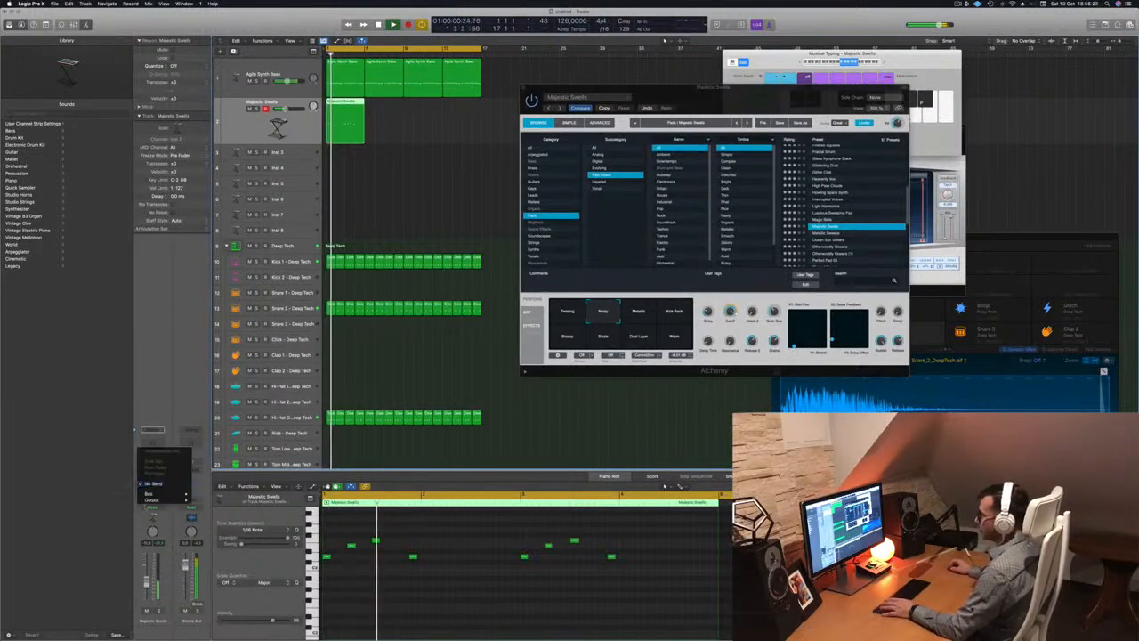
mouse_move(149, 493)
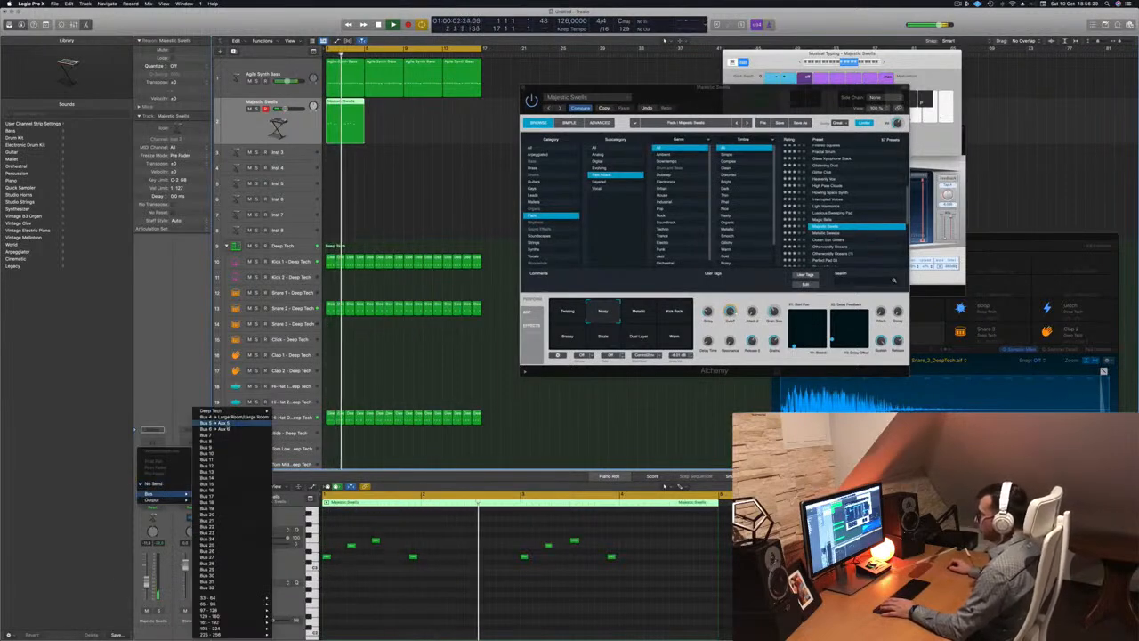
left_click(218, 424)
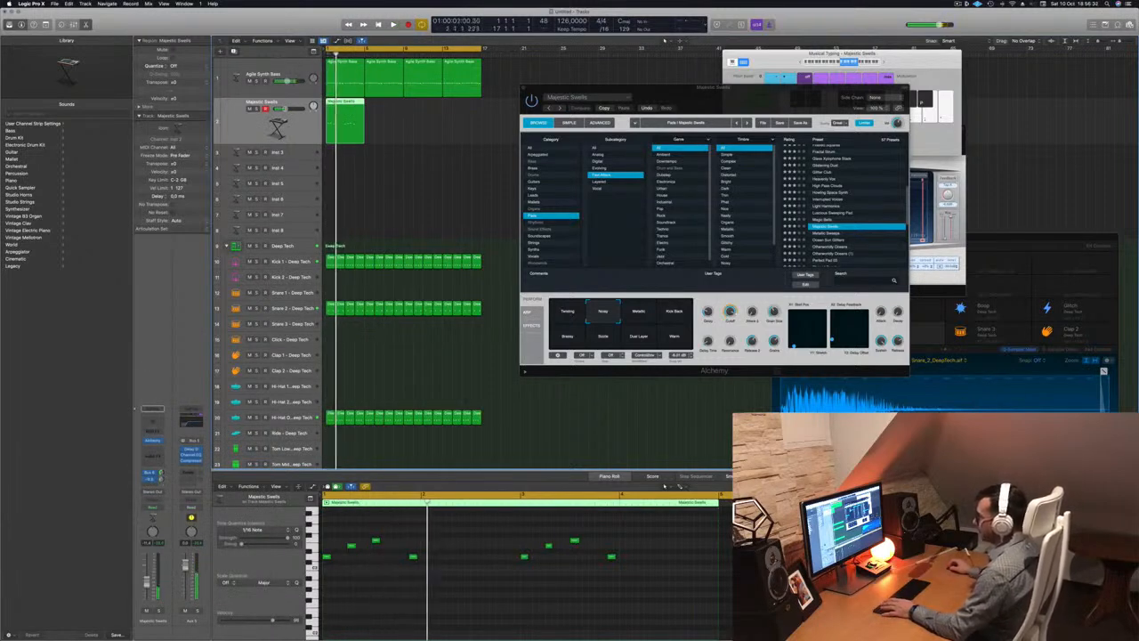
key("Return")
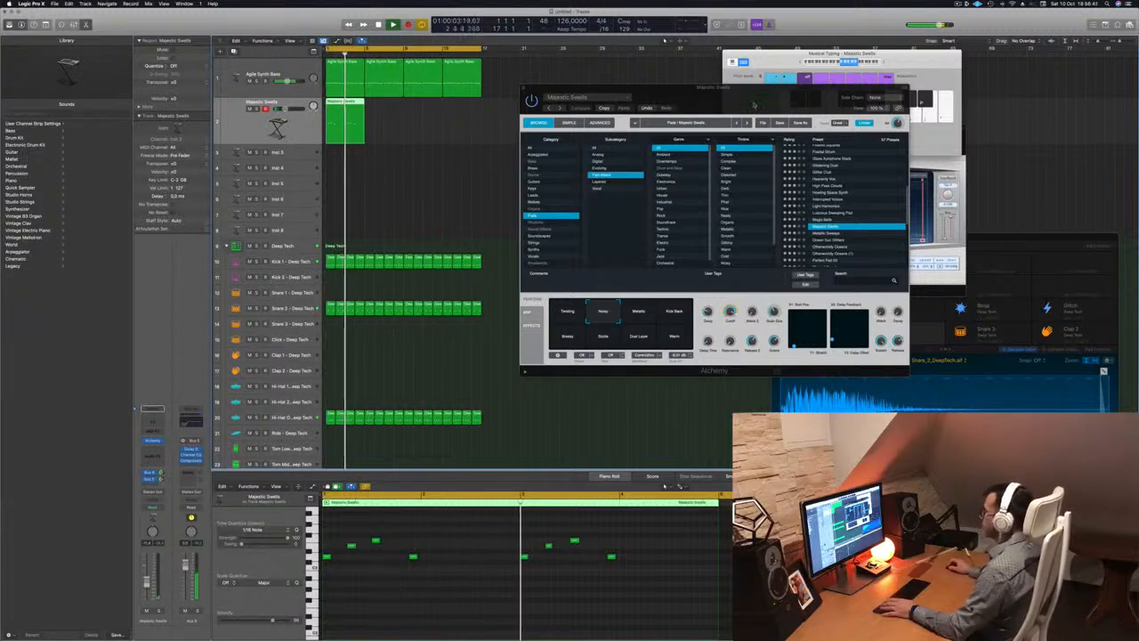
Copy the Majestic Swells region to bar 5 and repeat both regions through bar 16
left_click_drag(755, 105, 746, 106)
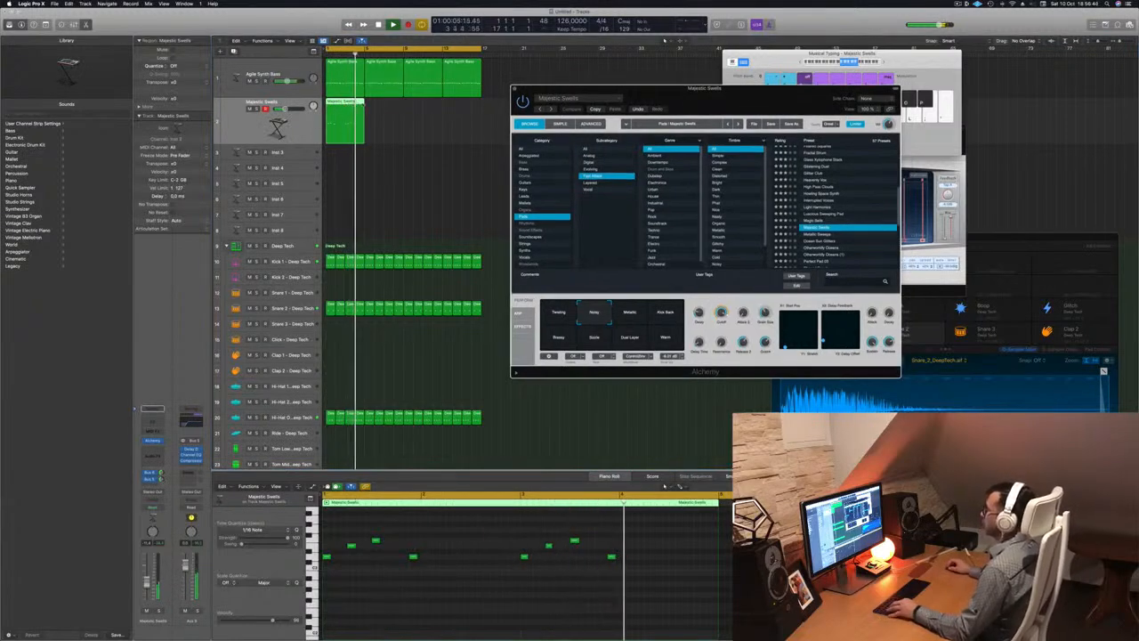
left_click_drag(349, 106, 388, 108)
left_click(347, 106, "shift")
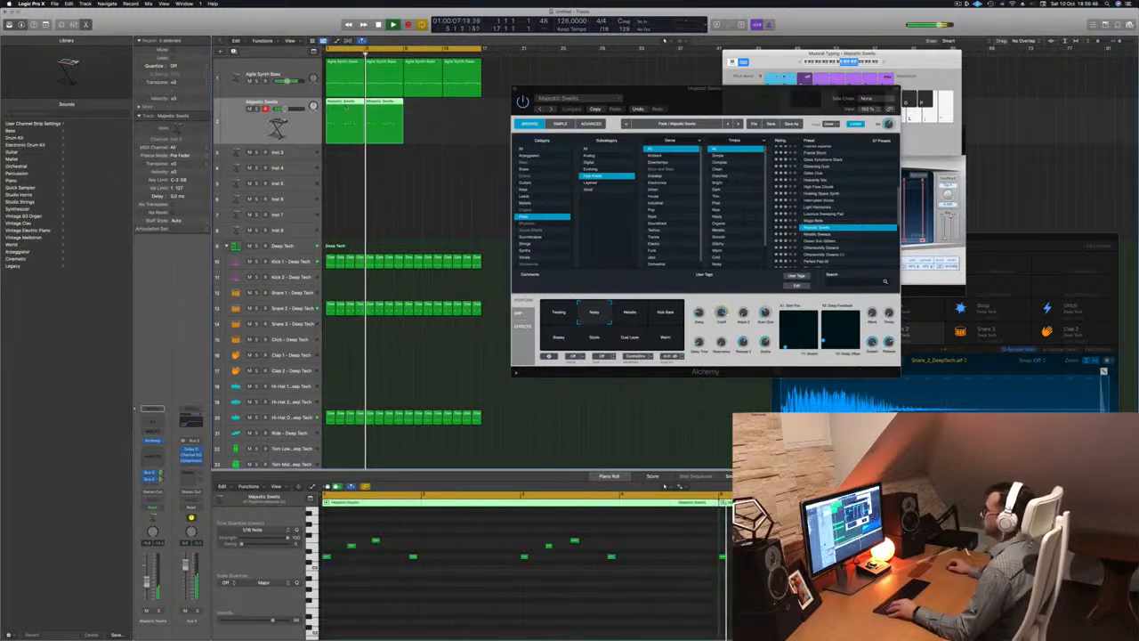
key("super+r")
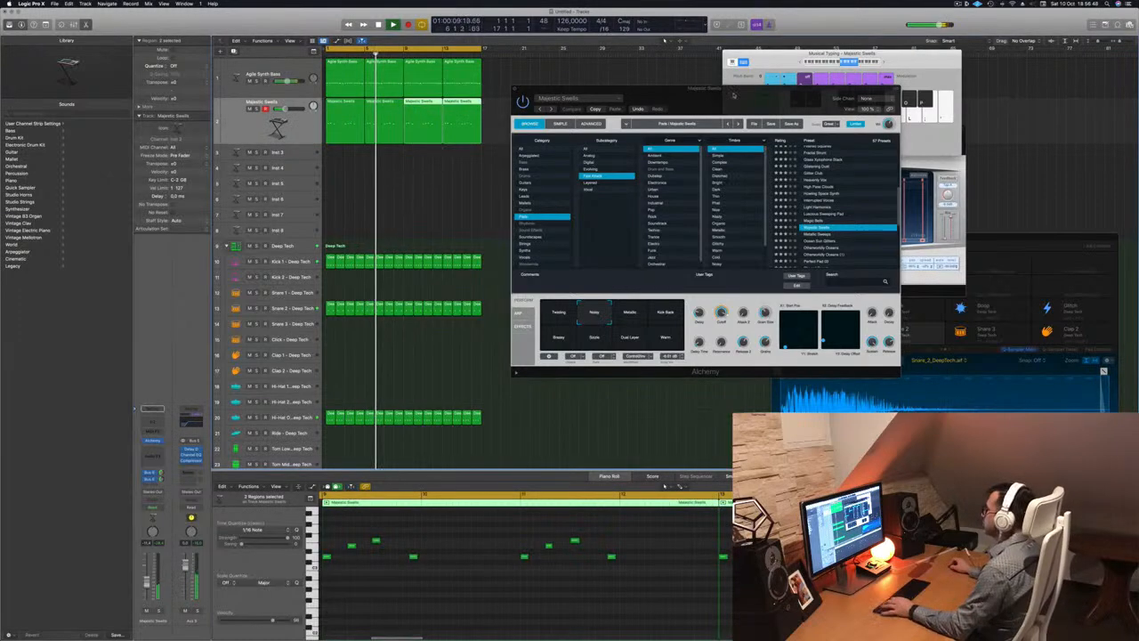
Try the Metallic, Kick Back, Scuzz and Dual Layer variations, ending on Warm
left_click_drag(735, 93, 644, 115)
left_click(541, 338)
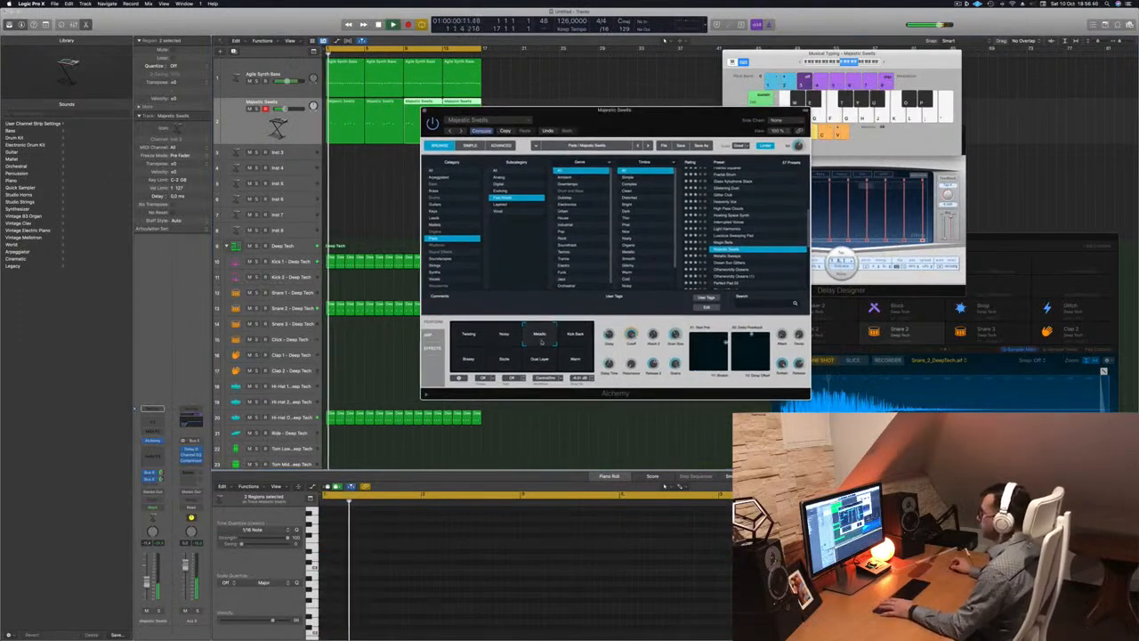
left_click(578, 338)
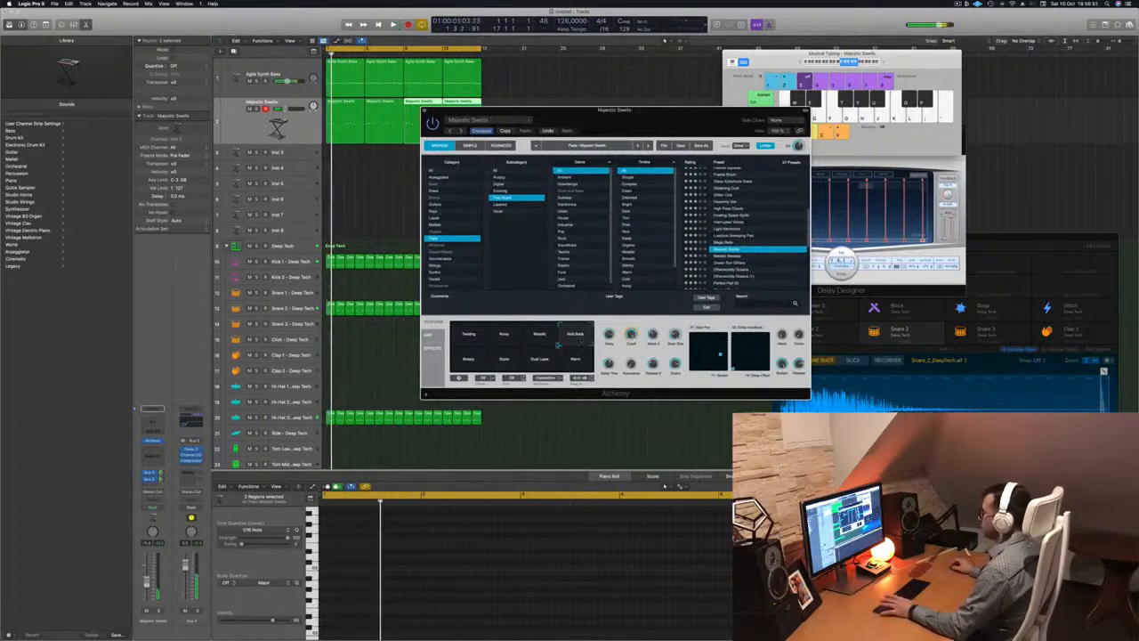
left_click(469, 359)
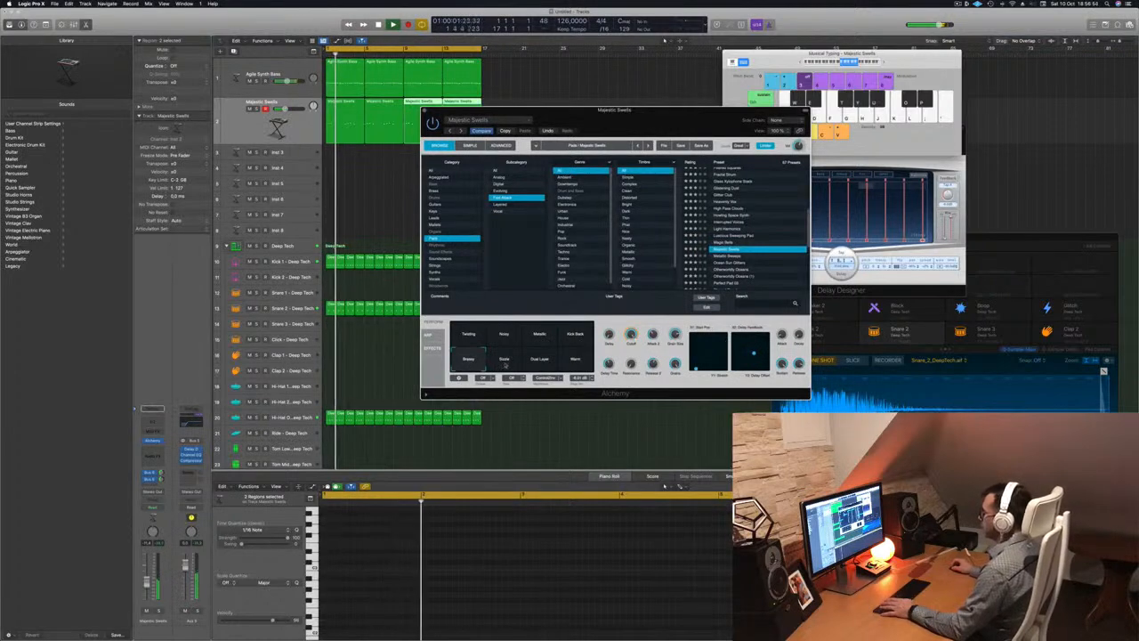
left_click(504, 360)
left_click(541, 360)
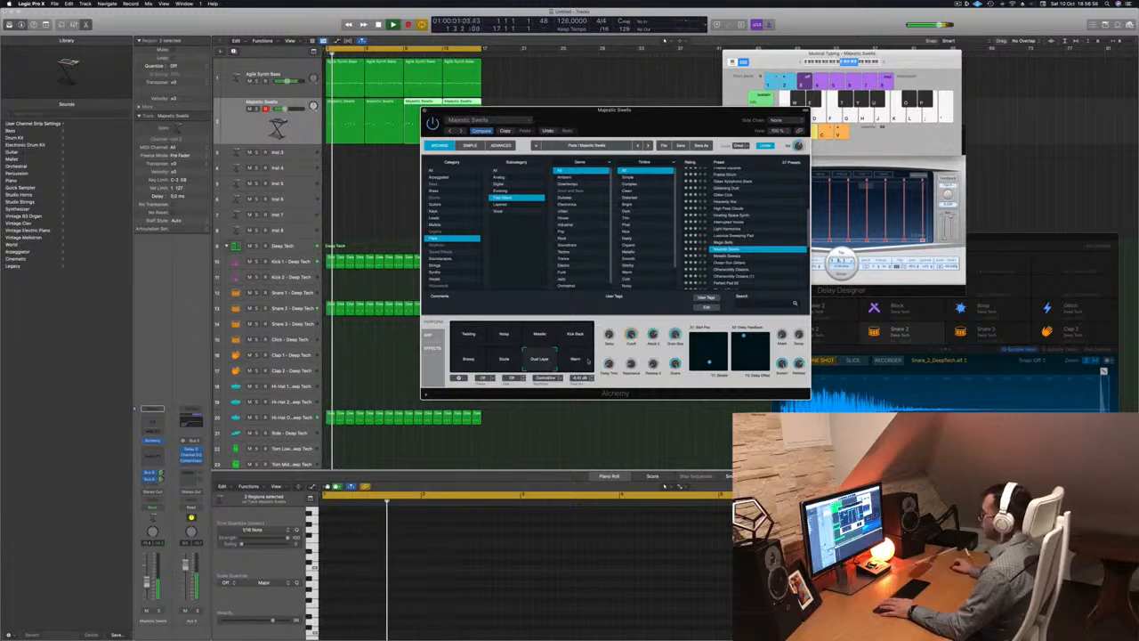
left_click(586, 361)
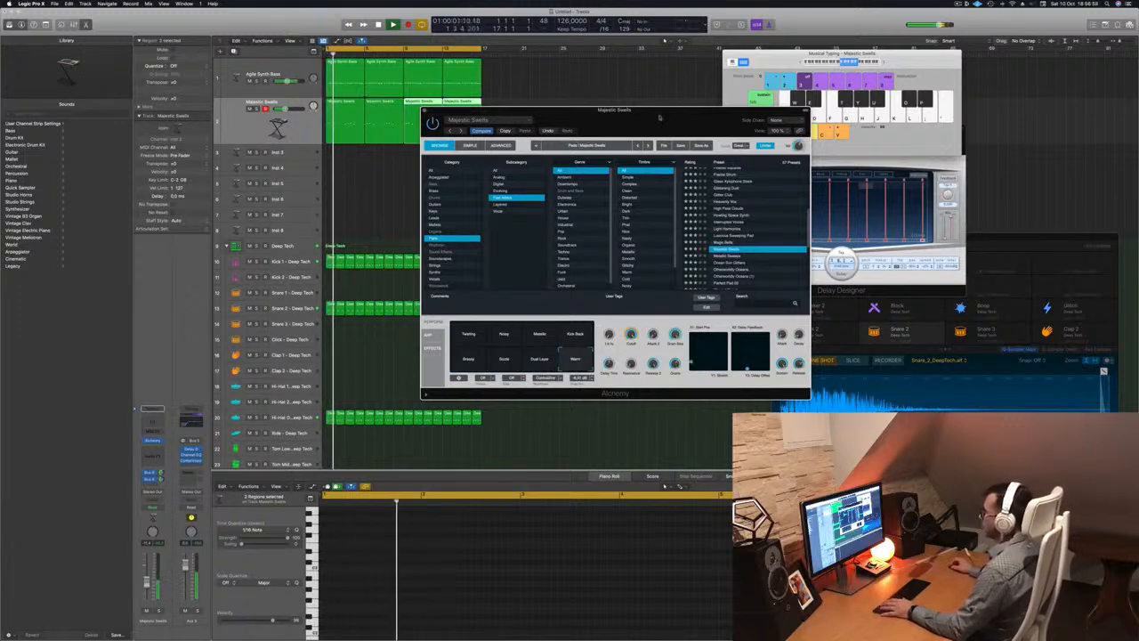
left_click_drag(659, 117, 622, 145)
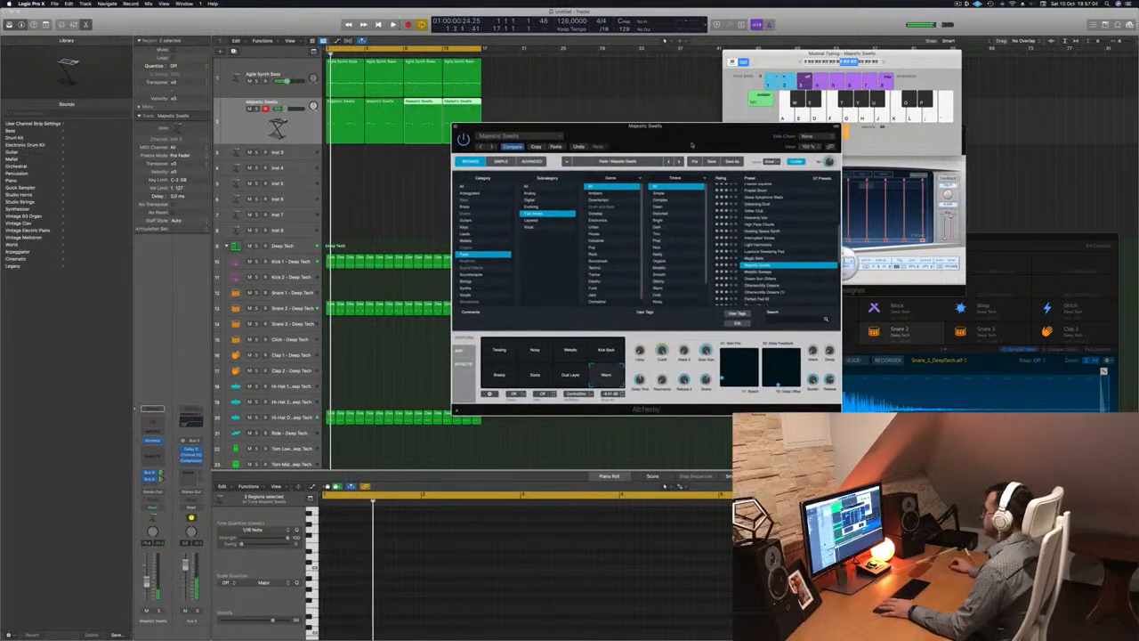
Step through the Pads presets from Metallic Sweeps to Perfect Pad 03
scroll(764, 233, "down", 2)
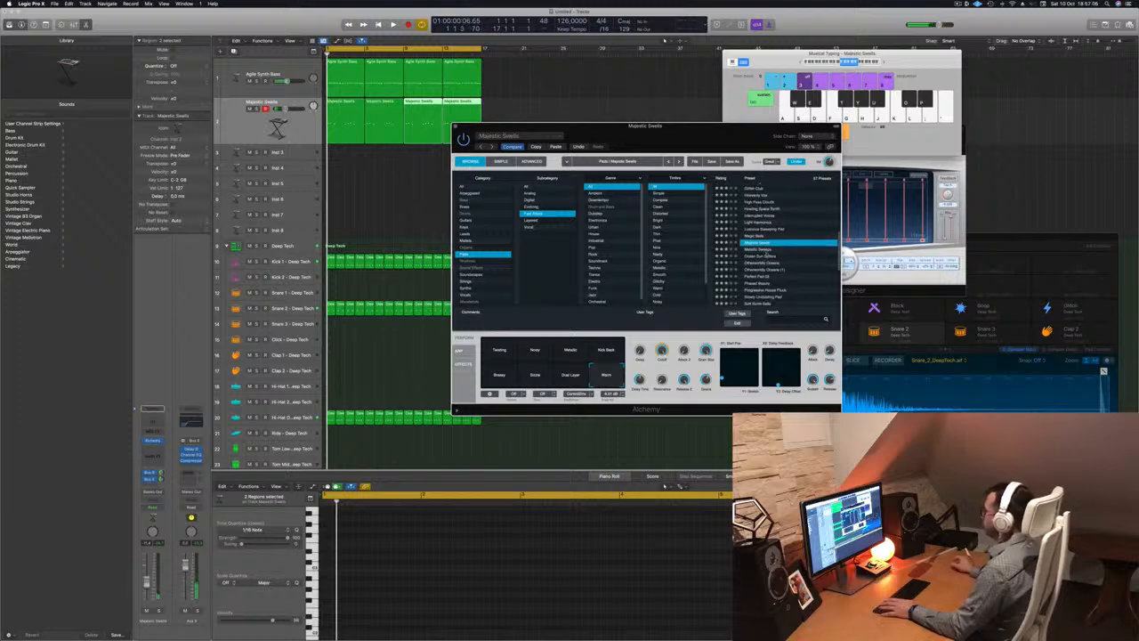
left_click(765, 252)
key("space")
left_click(766, 256)
scroll(767, 255, "down", 1)
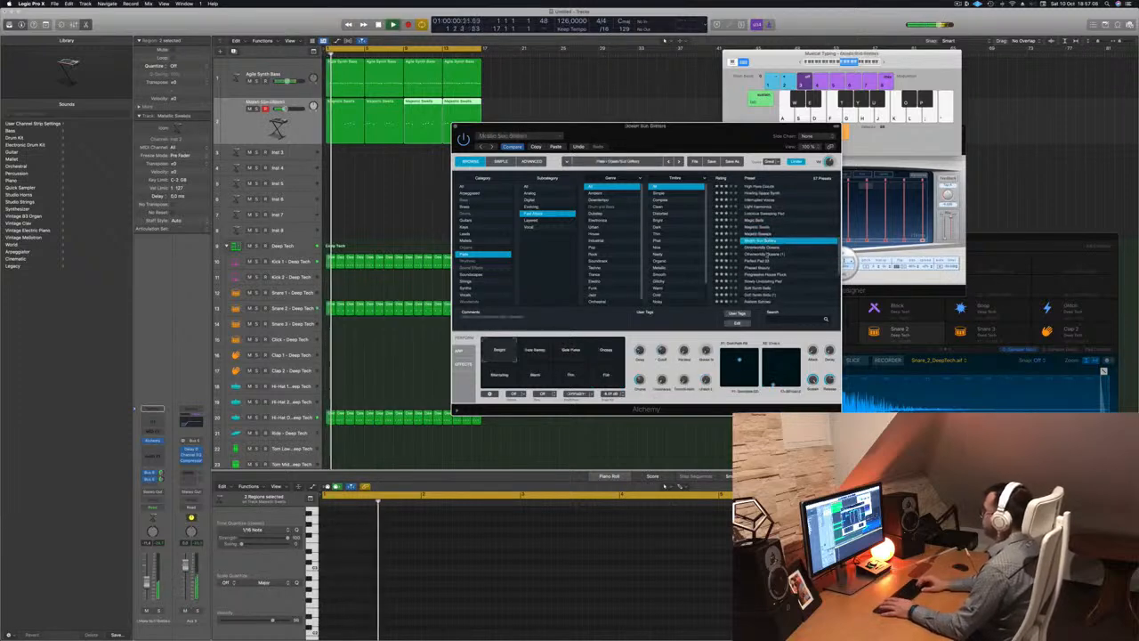
key("Down")
key("space")
key("space")
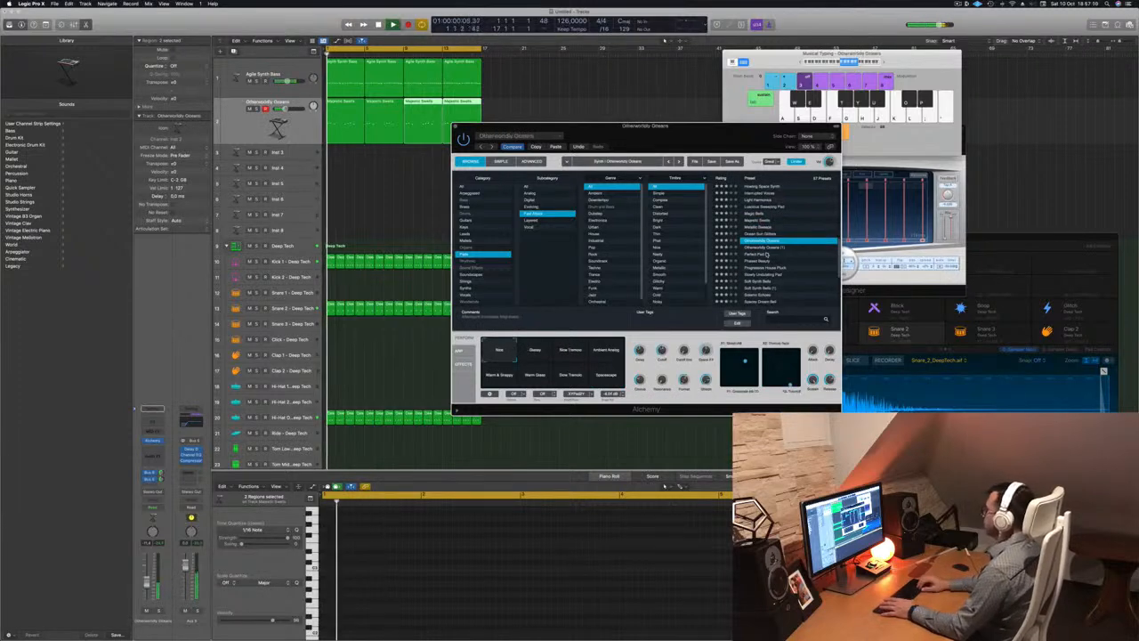
key("Down")
key("Down")
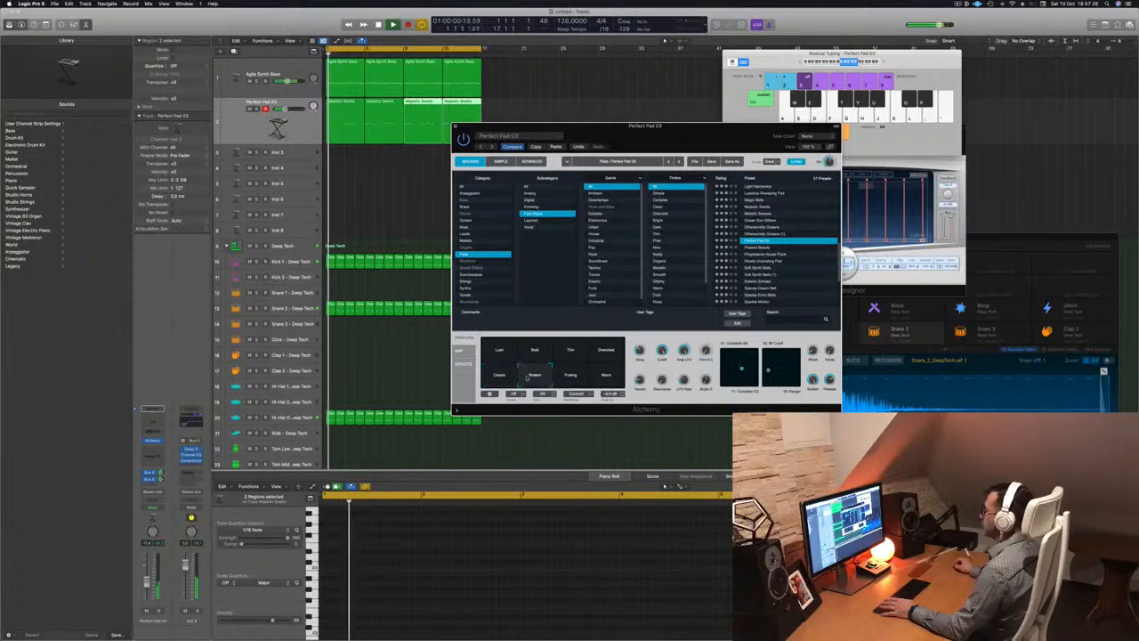
Switch Perfect Pad 03 from the Warm to the Lush performance variation
left_click(607, 377)
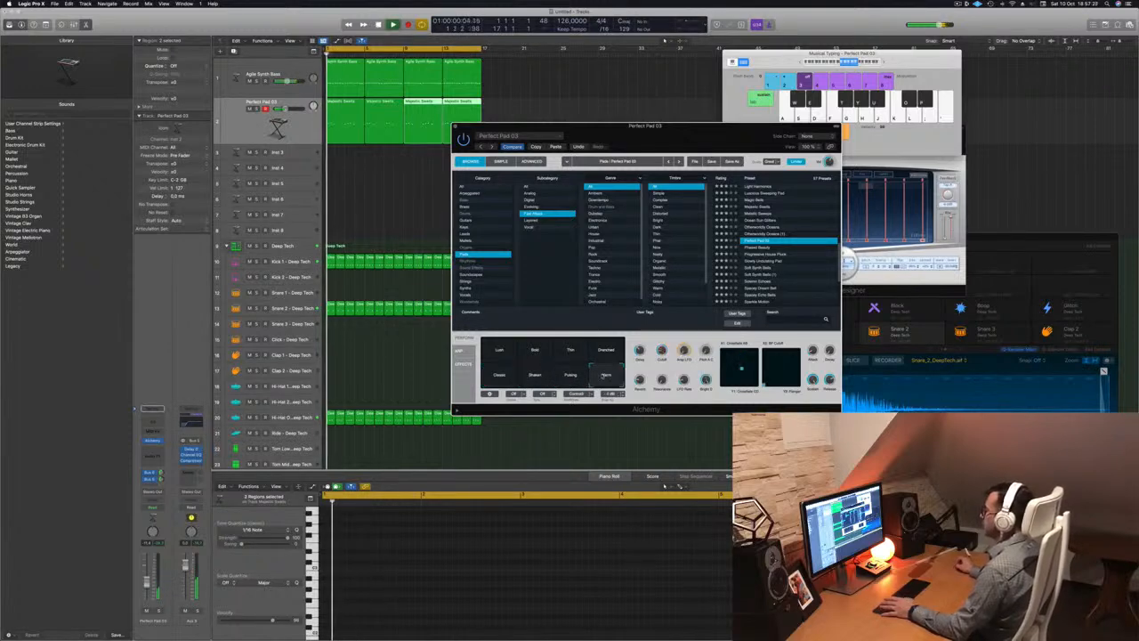
left_click(491, 350)
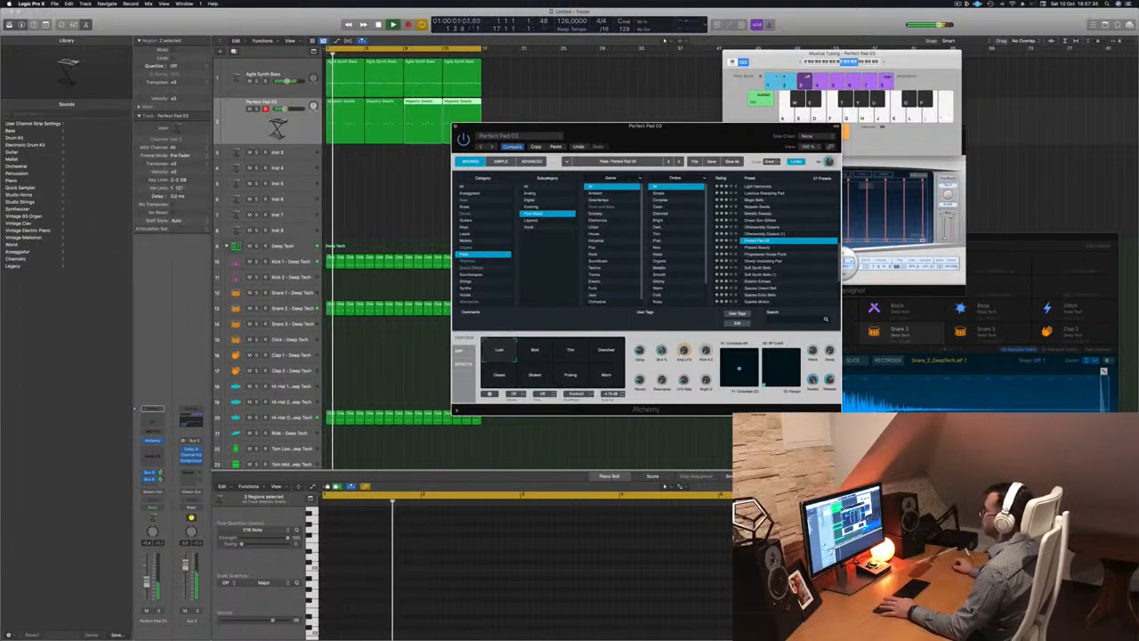
left_click_drag(671, 144, 745, 156)
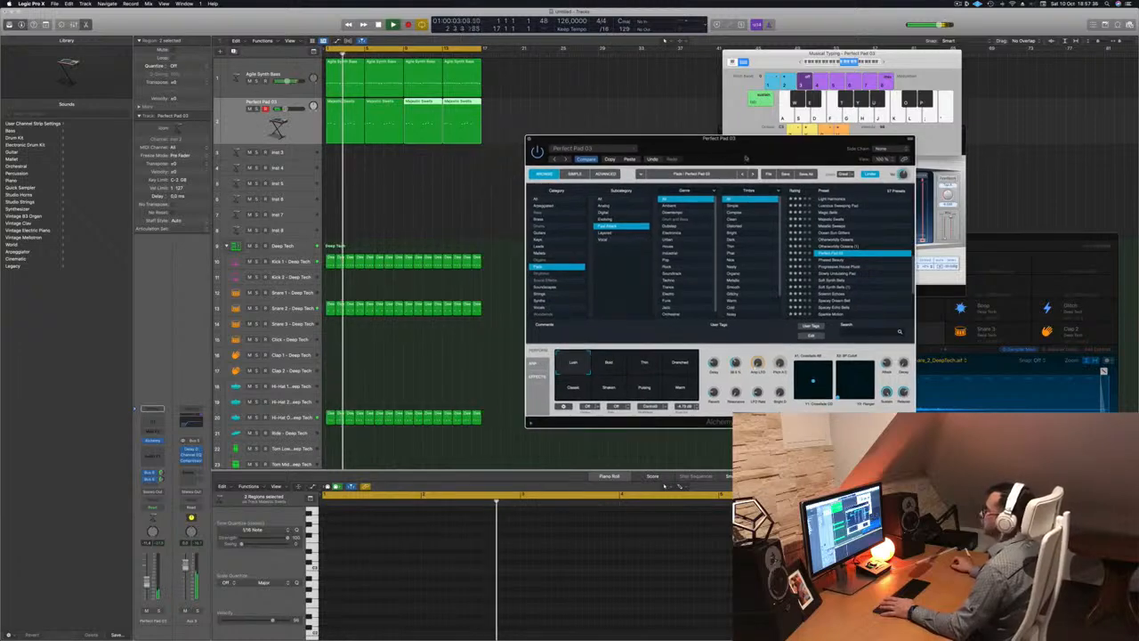
Close Alchemy and Option-drag a copy of the first Agile Synth Bass region onto Inst 3
left_click(530, 139)
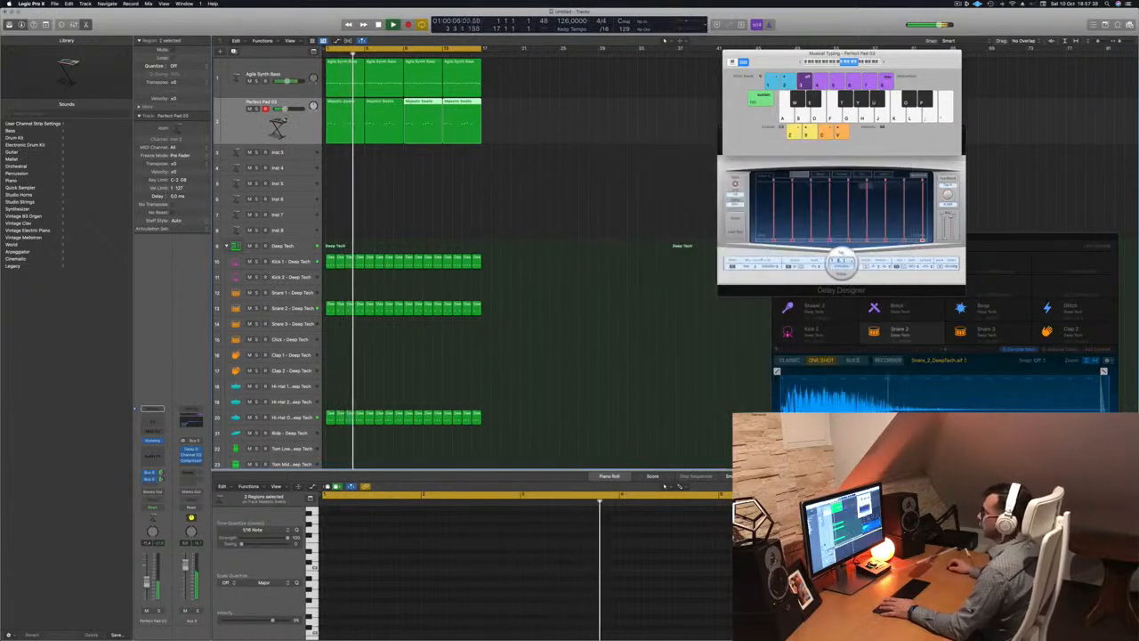
left_click(290, 125)
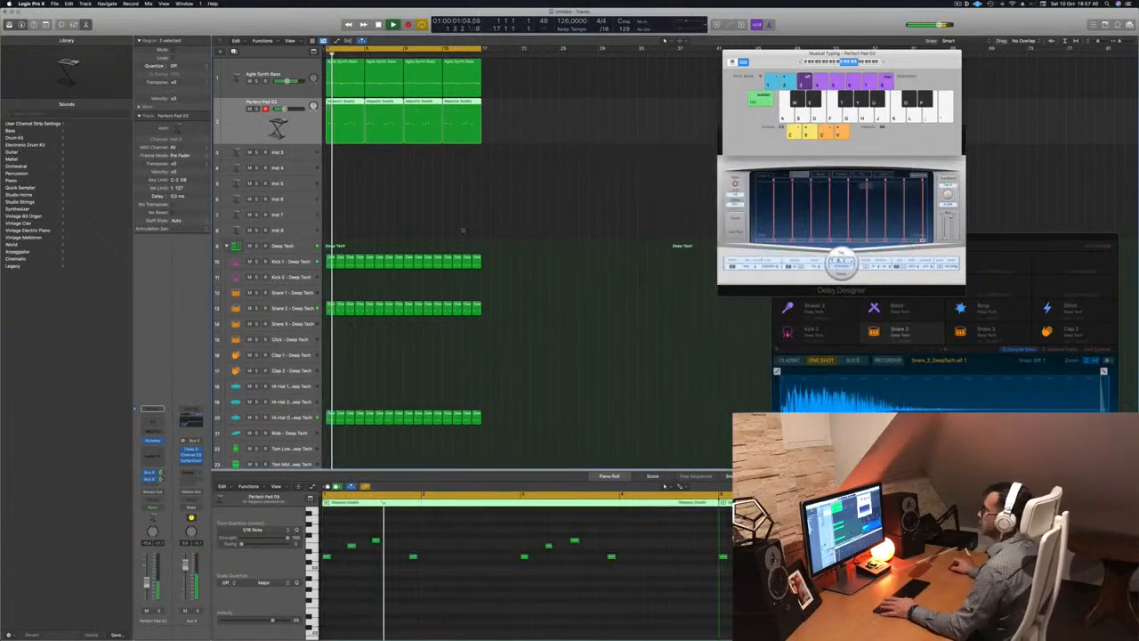
left_click(416, 198)
left_click_drag(333, 76, 331, 157)
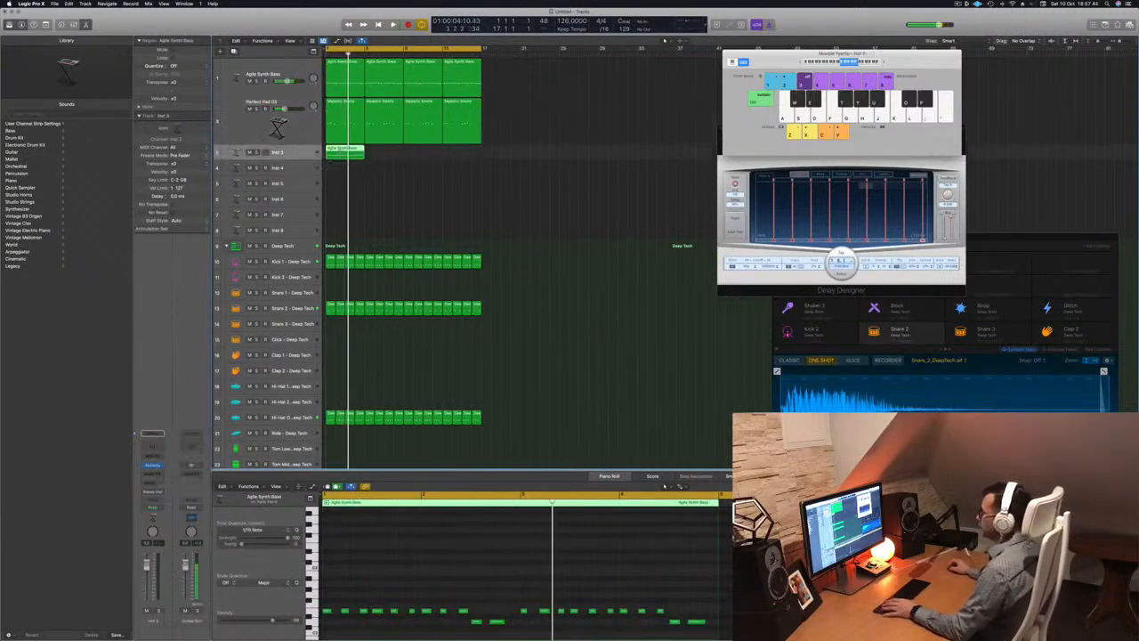
scroll(419, 613, "left", 2)
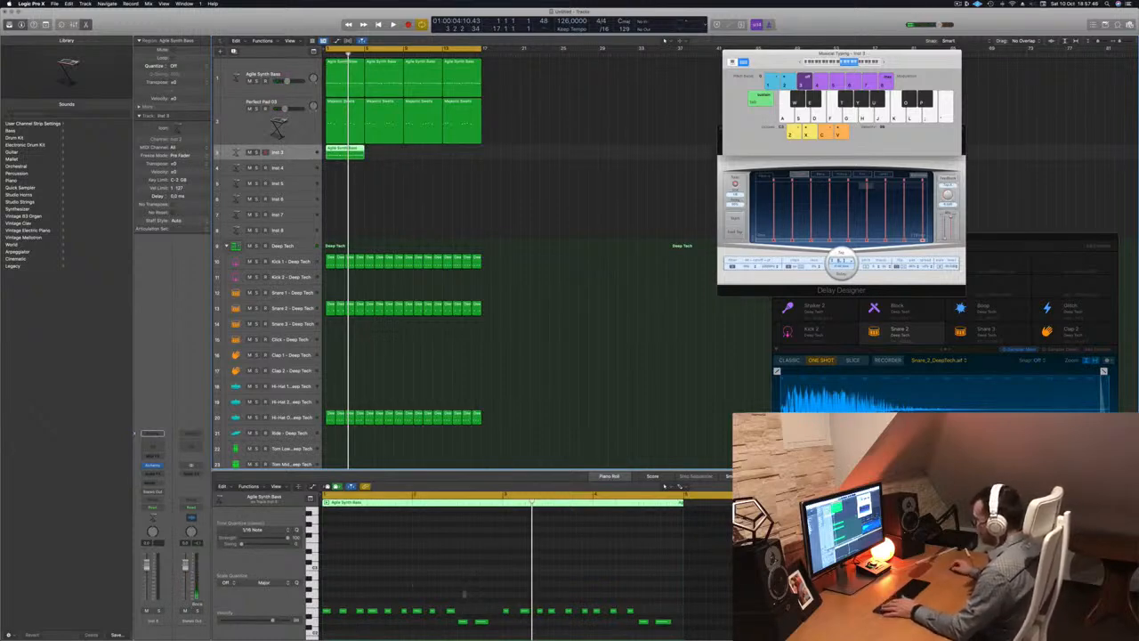
In the Piano Roll, delete the short and stray notes, lengthen the rest into sustains, and play it back
left_click(472, 606)
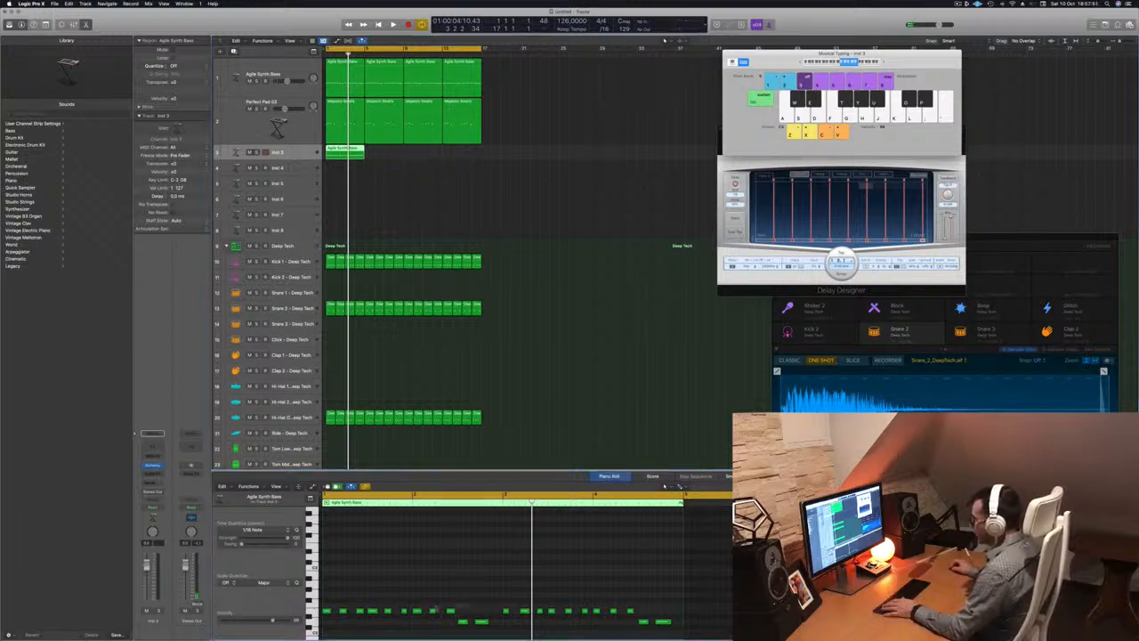
left_click(342, 611)
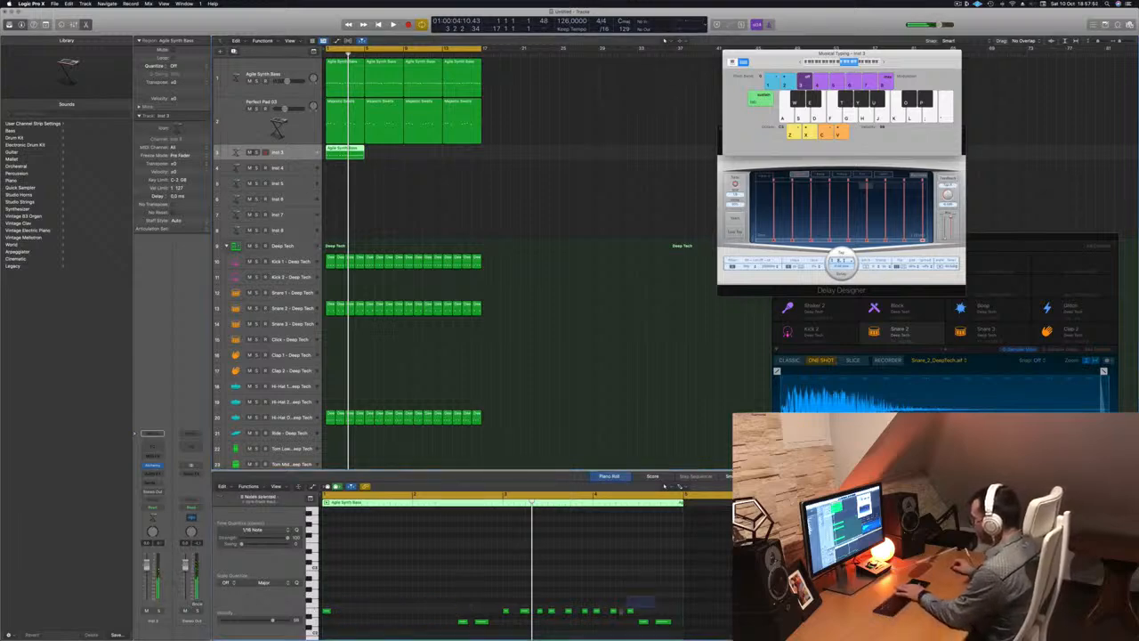
key("Delete")
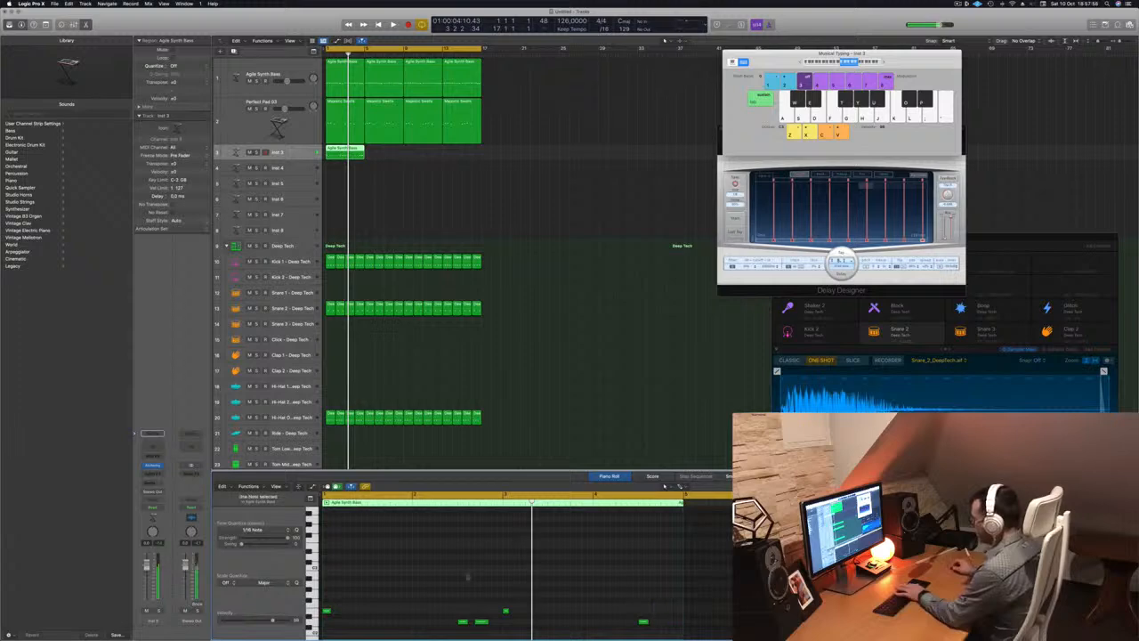
left_click(481, 621)
key("Delete")
left_click_drag(542, 594, 501, 620)
left_click_drag(646, 621, 683, 620)
key("space")
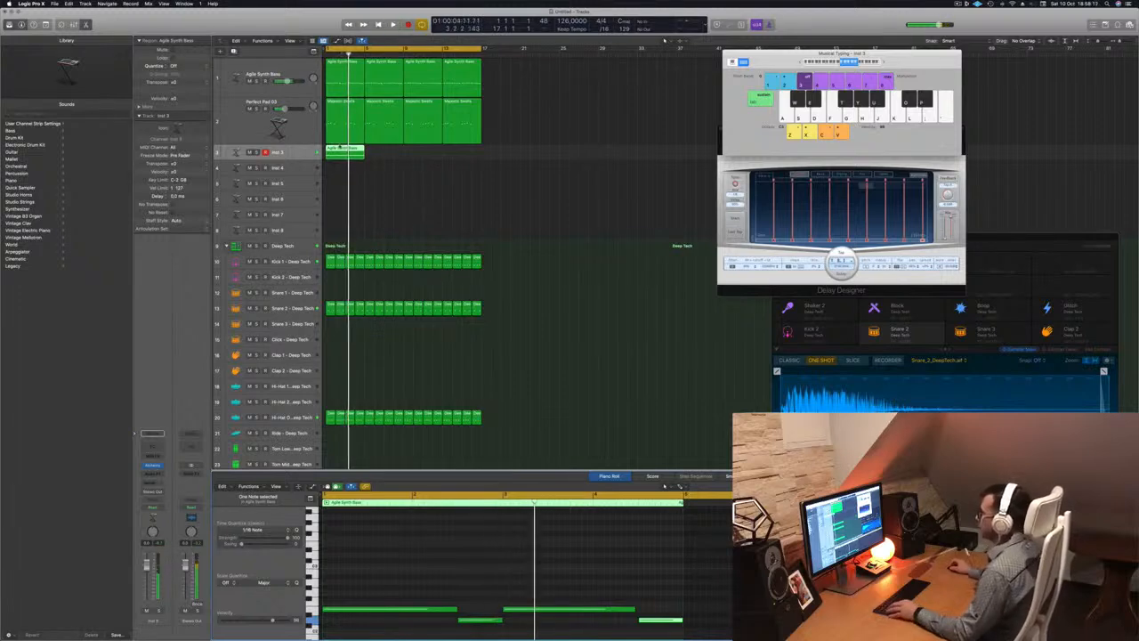
Duplicate all four Inst 3 notes at a higher pitch, then bring up Inst 3's Alchemy instrument
mouse_move(339, 148)
left_mouse_down()
mouse_move(351, 158)
mouse_move(318, 159)
mouse_move(341, 159)
left_mouse_up()
left_click(391, 536)
key("super+a")
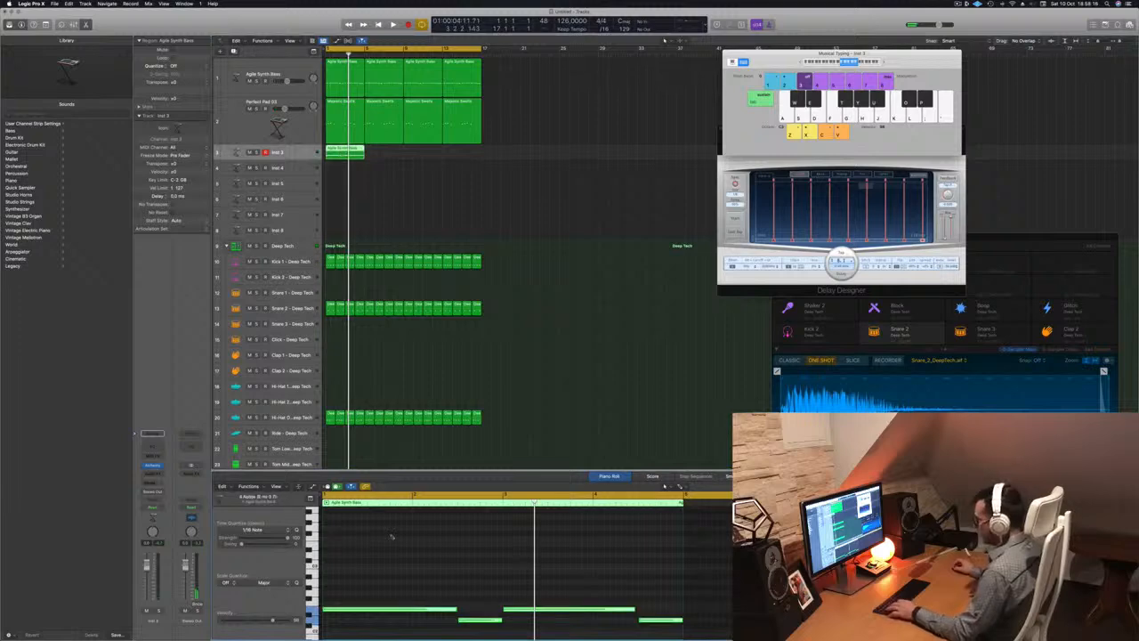
left_click_drag(369, 611, 368, 549)
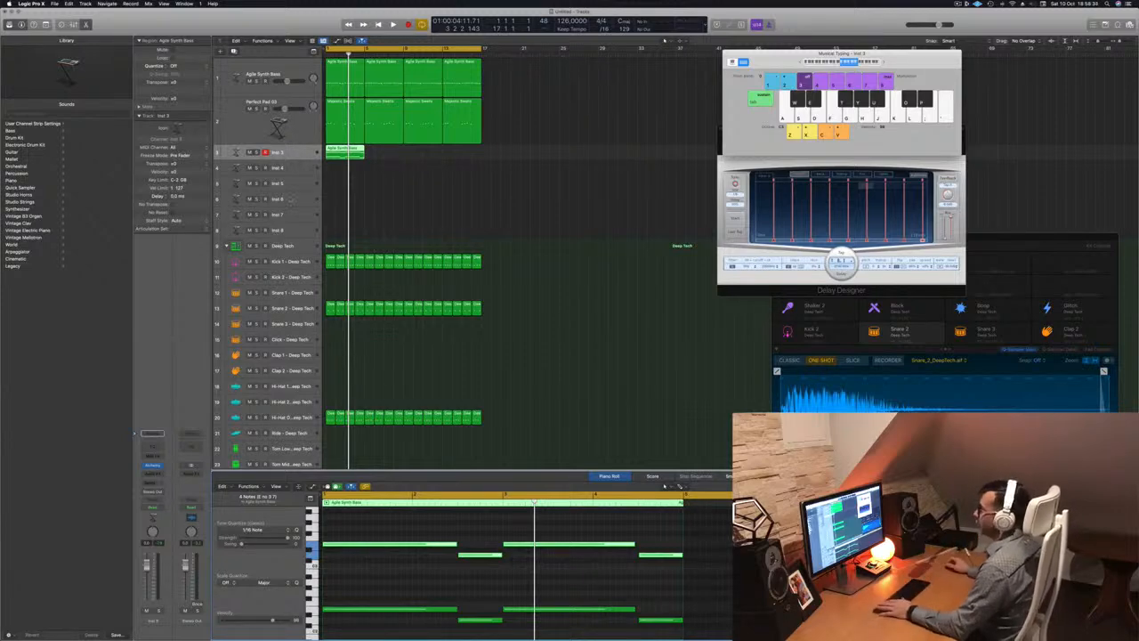
left_click(153, 466)
left_click_drag(593, 99, 566, 116)
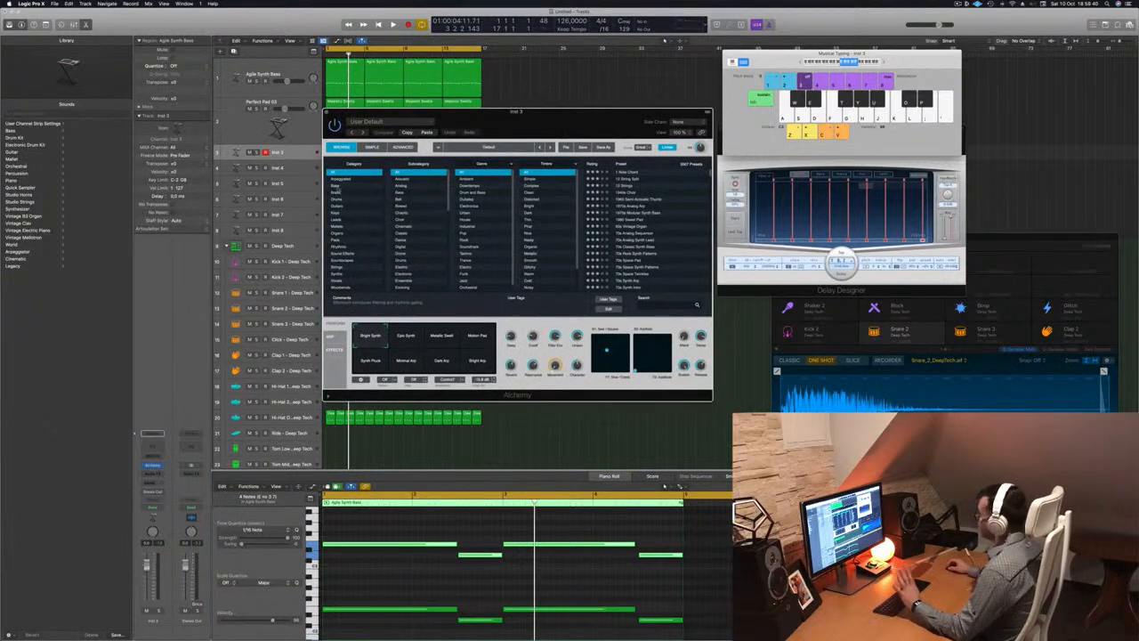
Load Alchemy's 1970s Analog Arp preset from the Arpeggiated category onto Inst 3
left_click(344, 179)
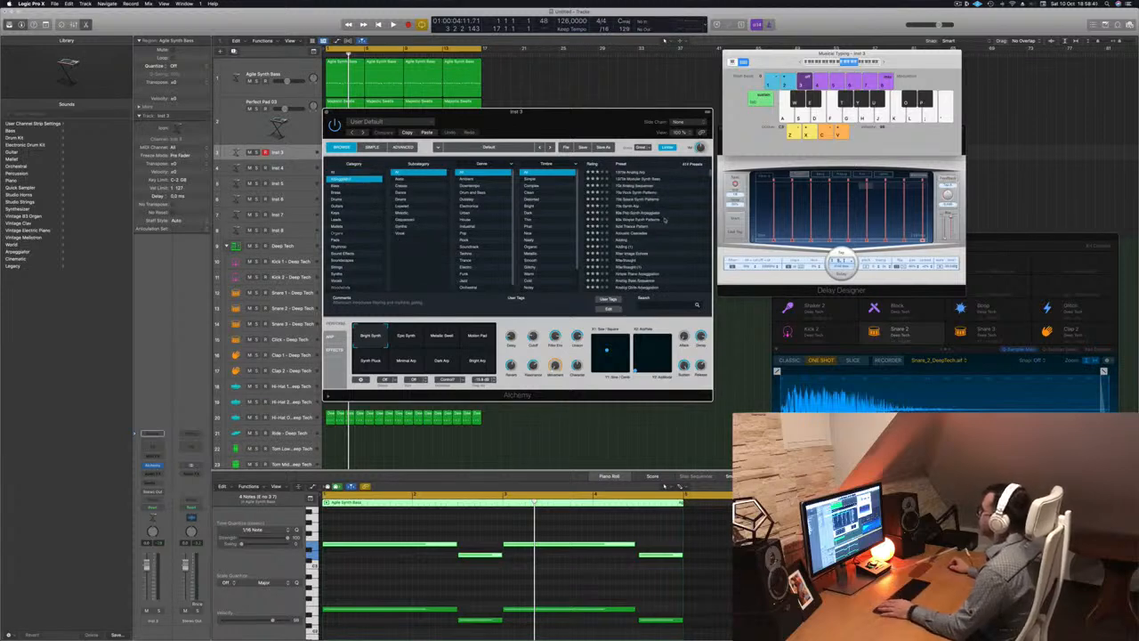
left_click_drag(562, 121, 667, 126)
left_click(690, 177)
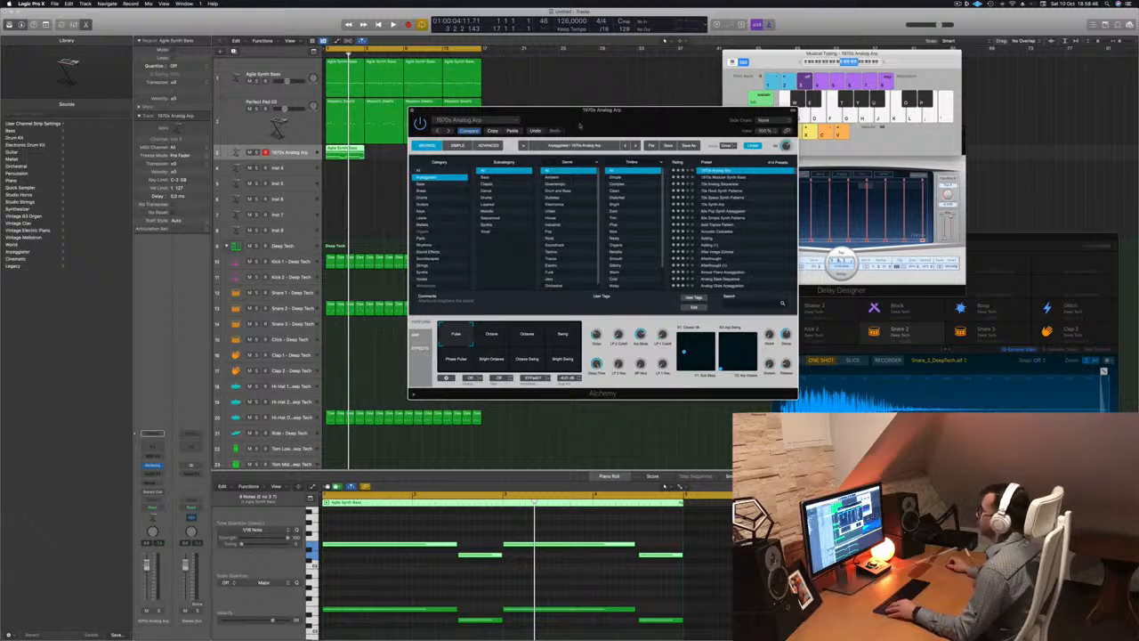
left_click_drag(579, 126, 763, 248)
Stretch the Inst 3 region to double length and select all the arp track's regions
left_click_drag(365, 152, 420, 160)
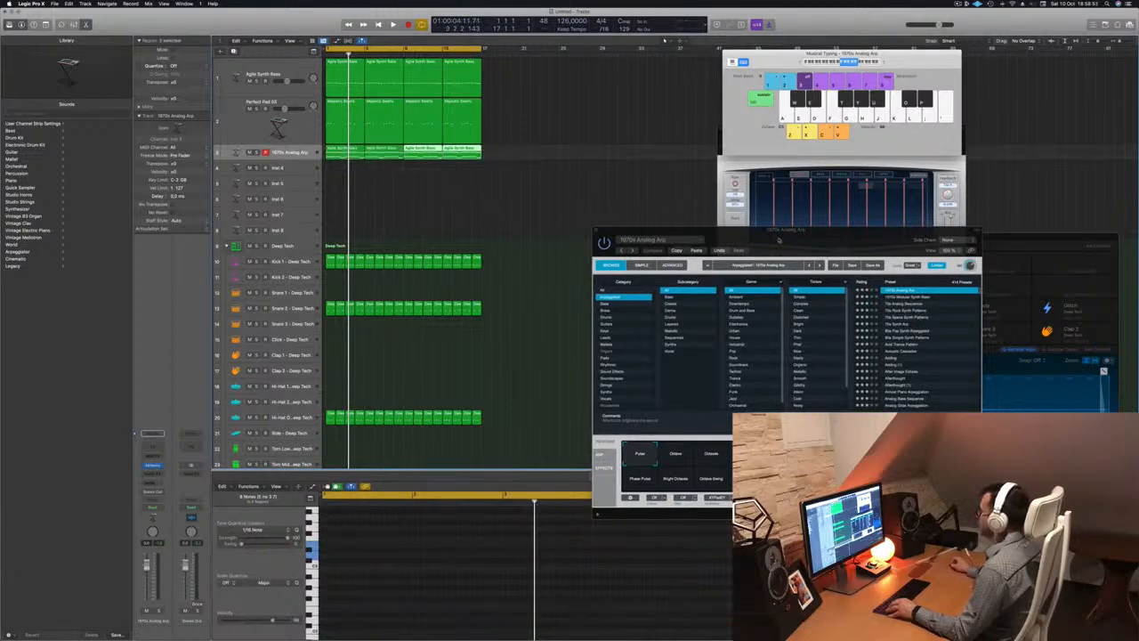
left_click_drag(779, 244, 602, 200)
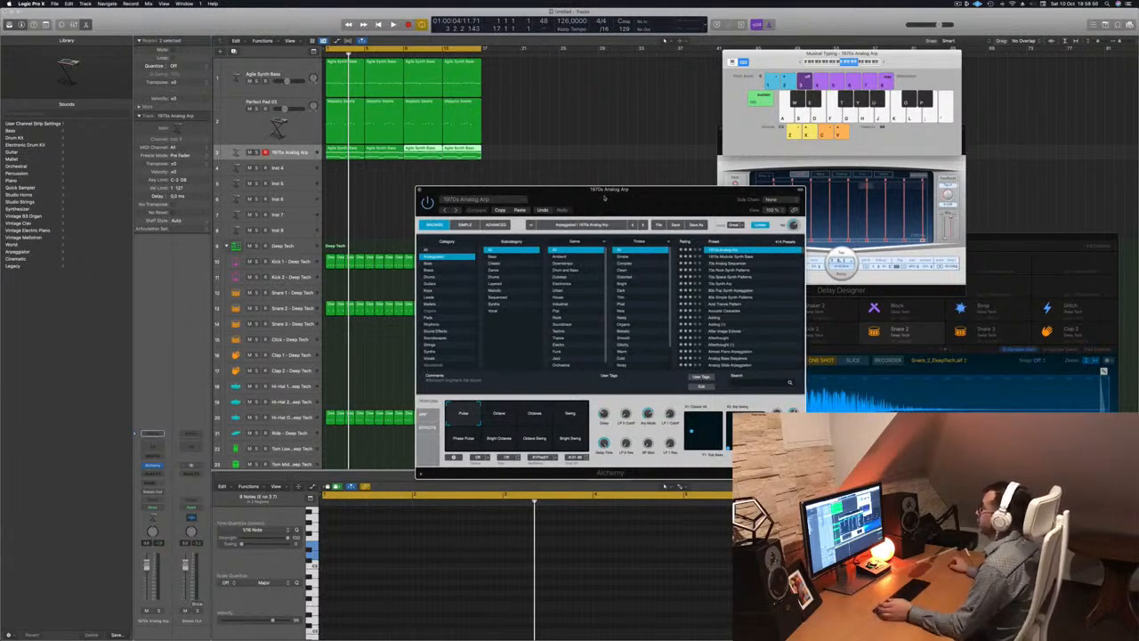
left_click_drag(603, 196, 489, 192)
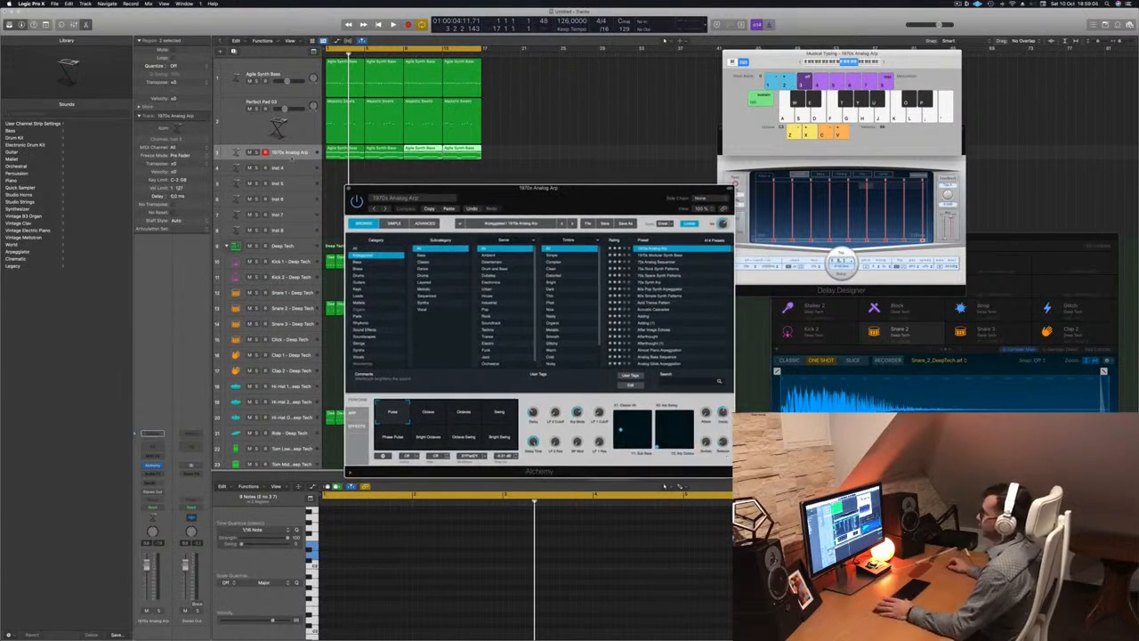
left_click(291, 158)
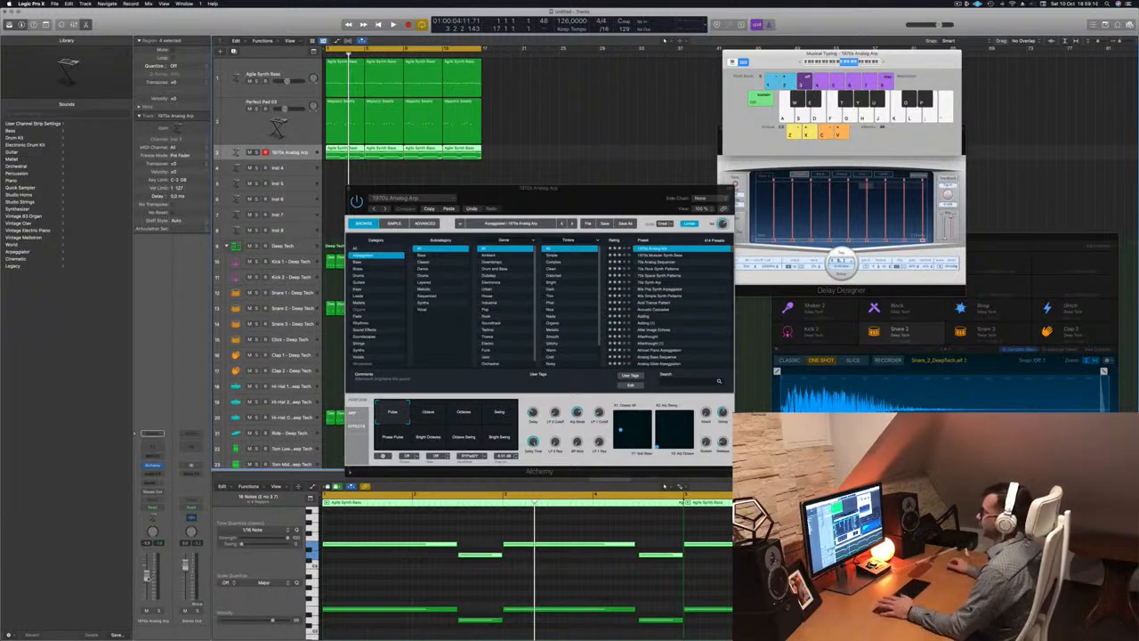
During playback, try the Octave, Swing and Bright arp variations, return to Pulse, and lower the volume slightly
key("space")
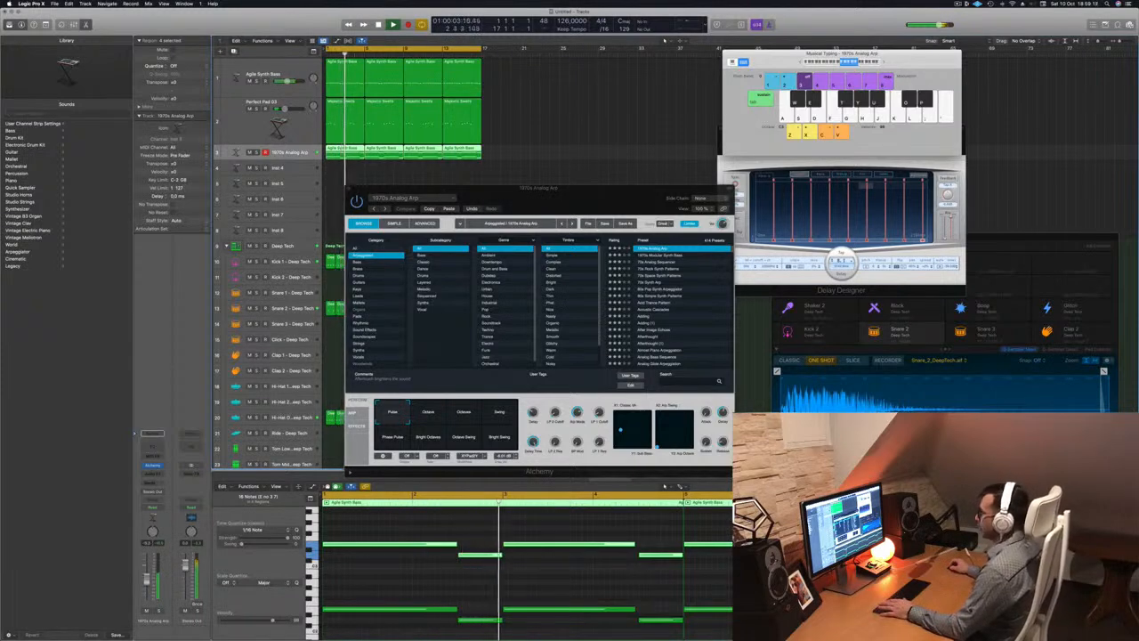
left_click(463, 411)
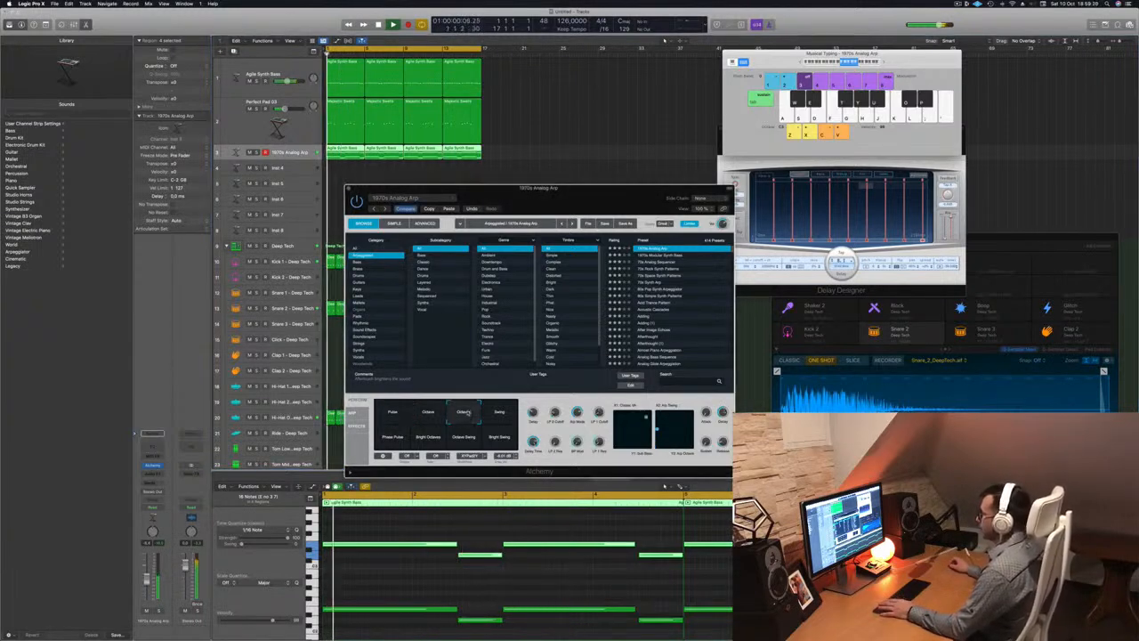
left_click(499, 412)
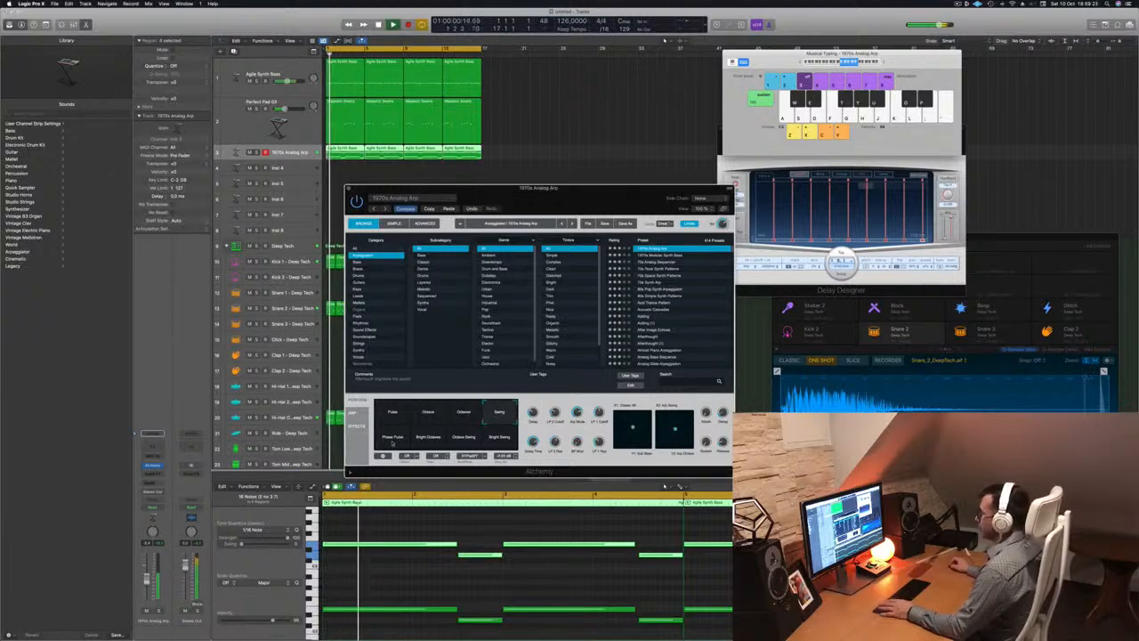
left_click(429, 437)
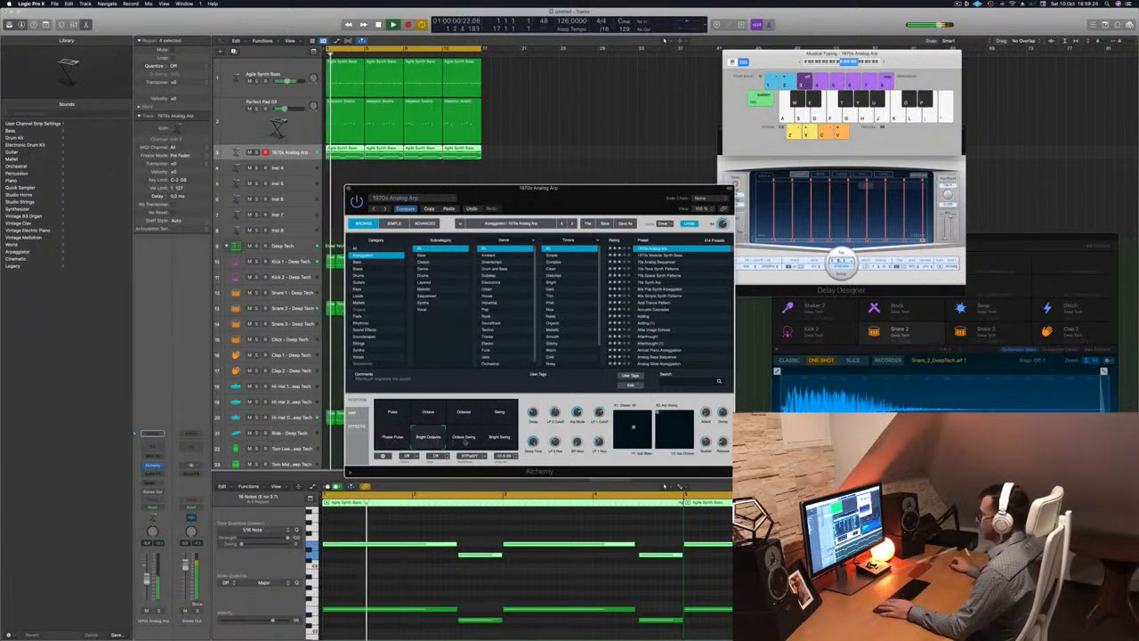
left_click(463, 436)
left_click(499, 437)
left_click(392, 411)
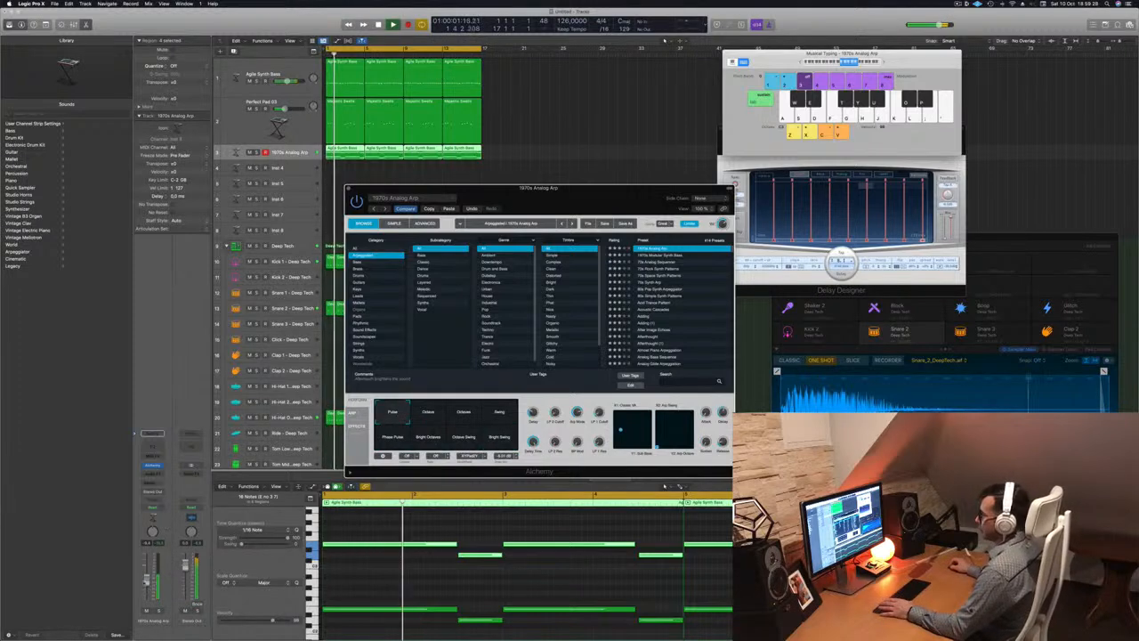
left_click_drag(147, 581, 147, 584)
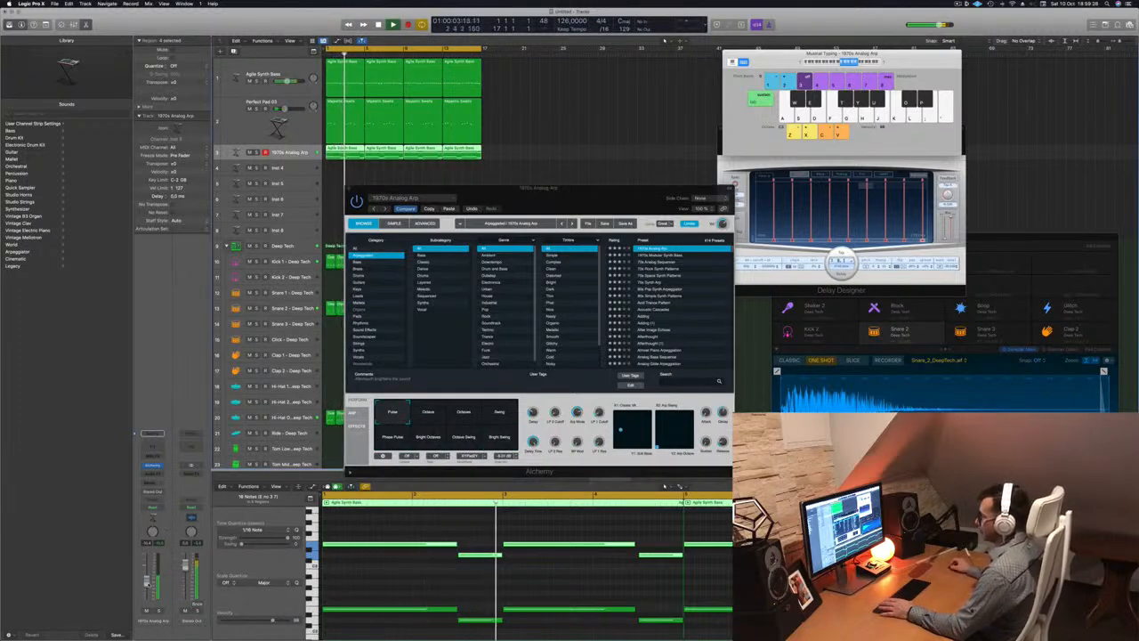
Audition the Harmonized, Happy Splashed, Having A Splashing Time, Heavy Resonant Machine, Heavy Water and Hi-Bells presets
left_click_drag(586, 188, 625, 158)
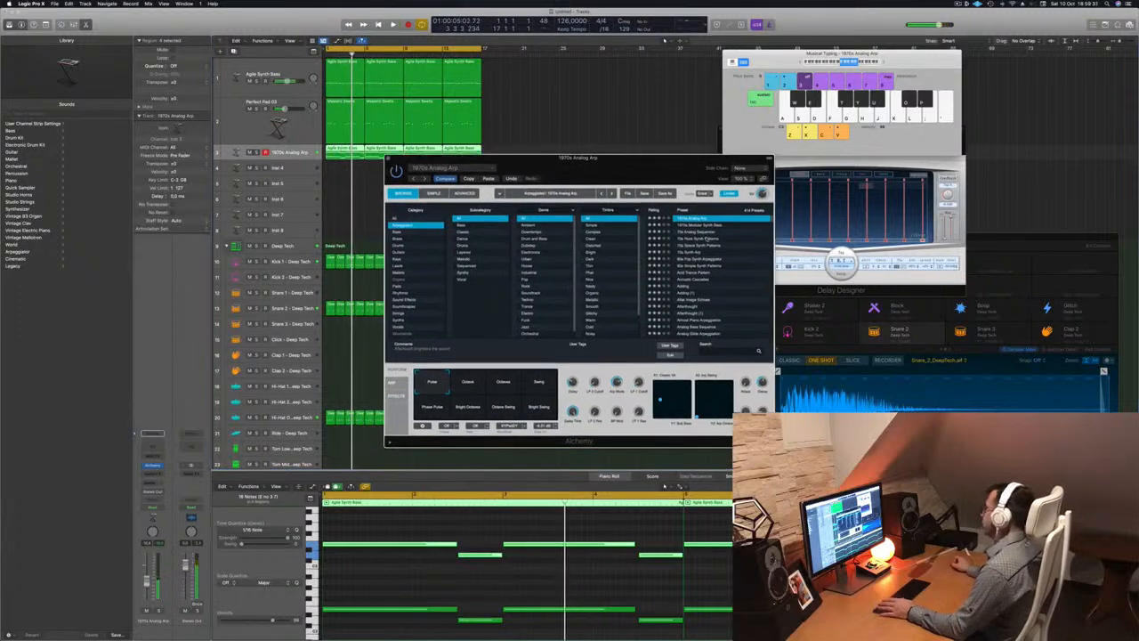
scroll(710, 239, "down", 10)
left_click(688, 259)
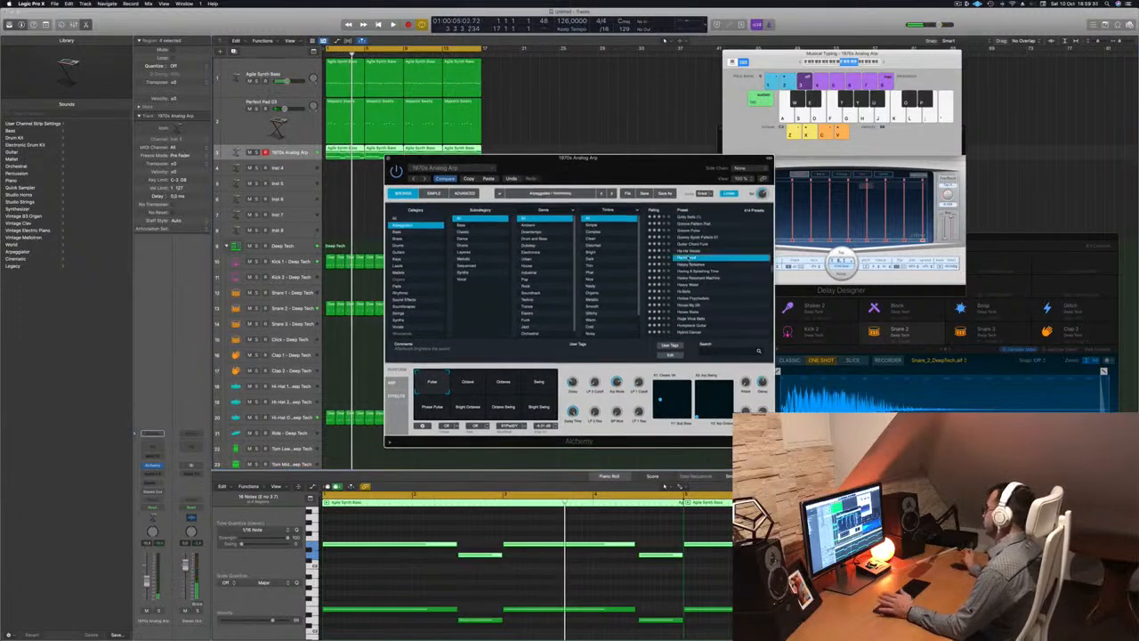
left_click_drag(616, 170, 550, 166)
key("Down")
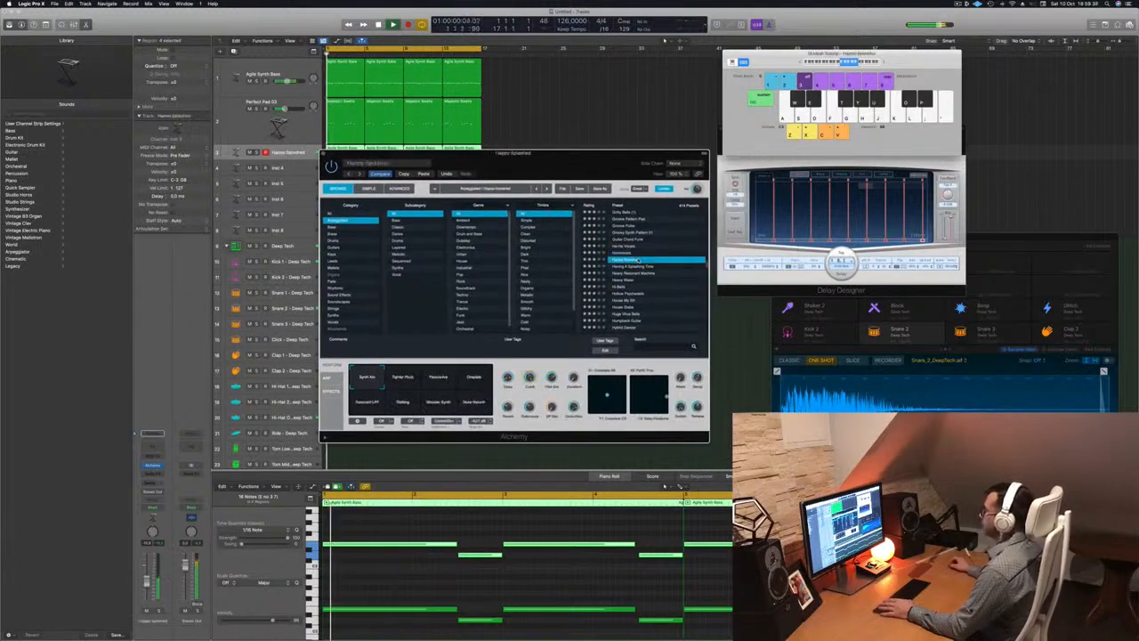
left_click_drag(593, 184, 604, 182)
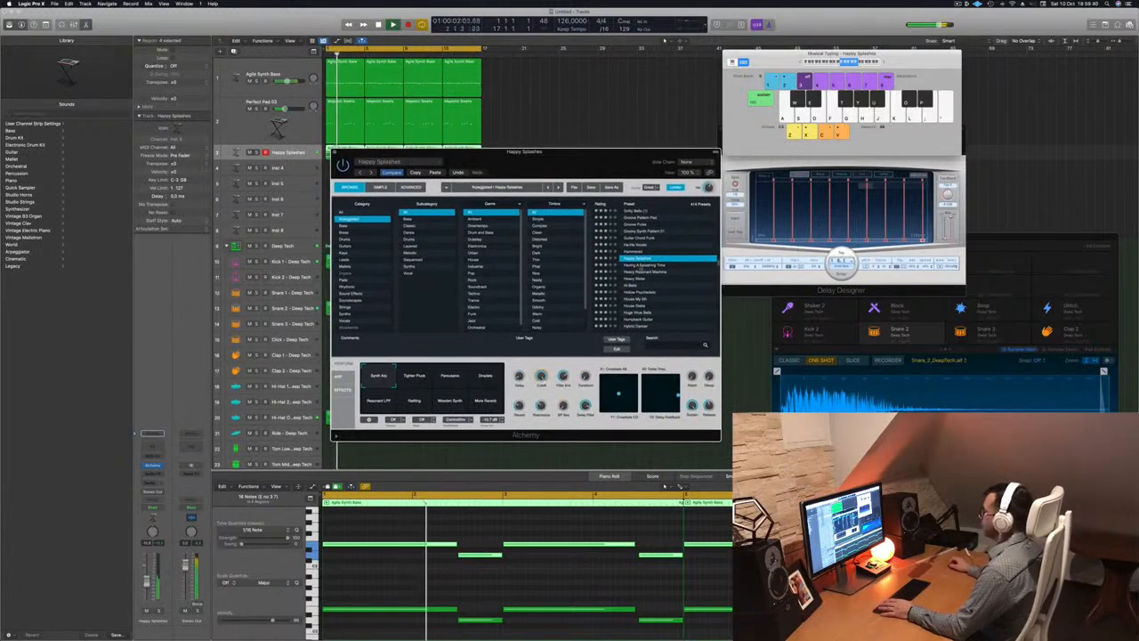
left_click(639, 266)
key("Return")
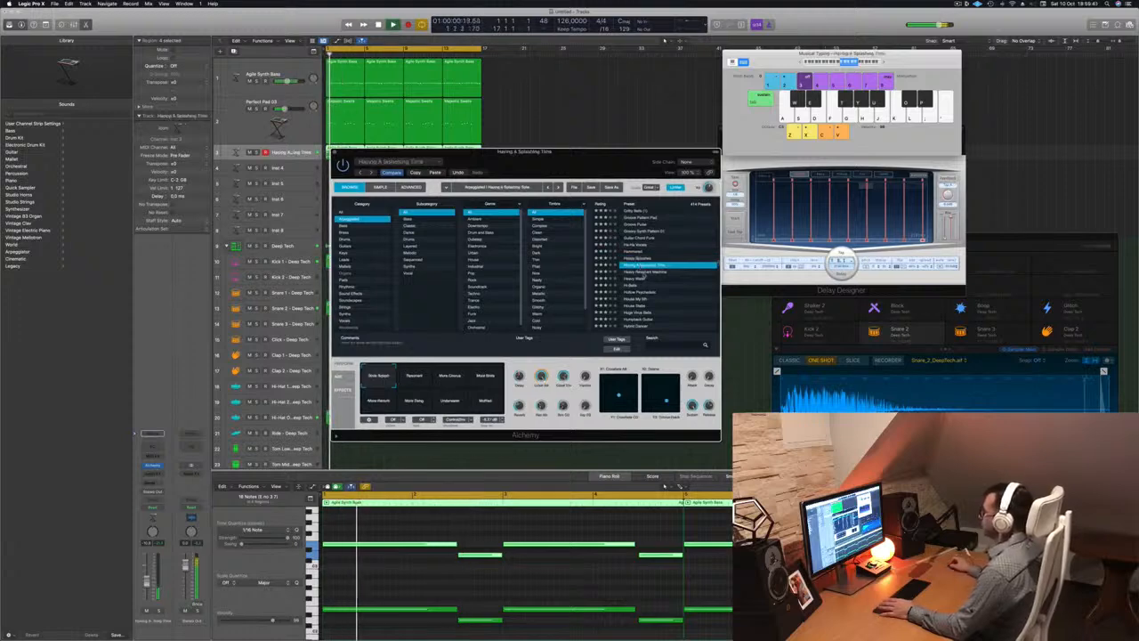
left_click(640, 273)
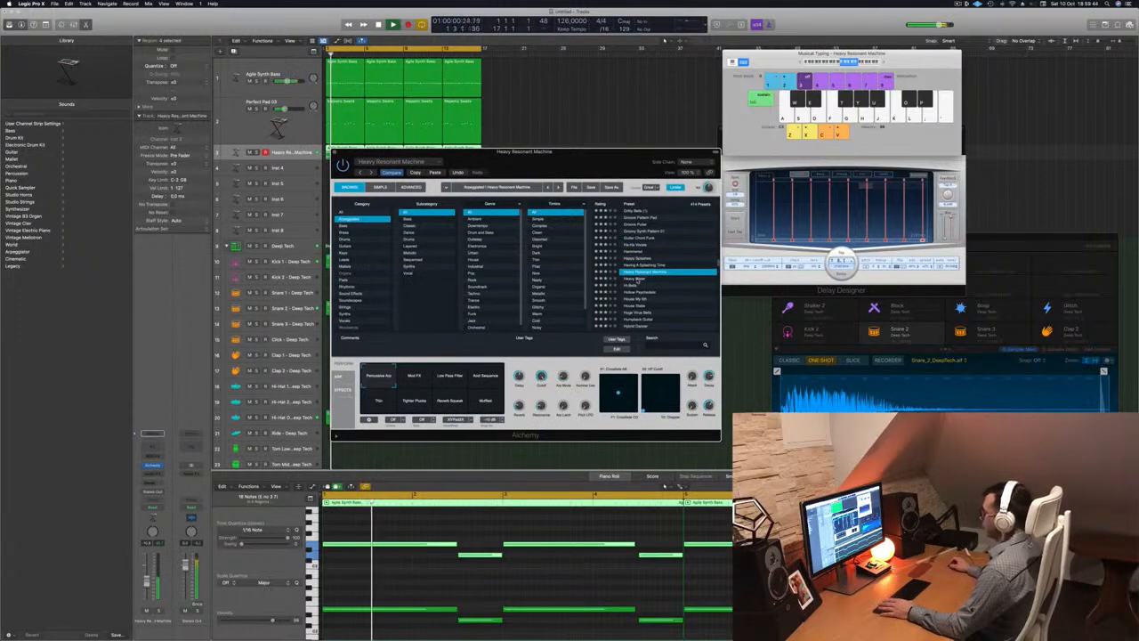
left_click(637, 279)
left_click(642, 286)
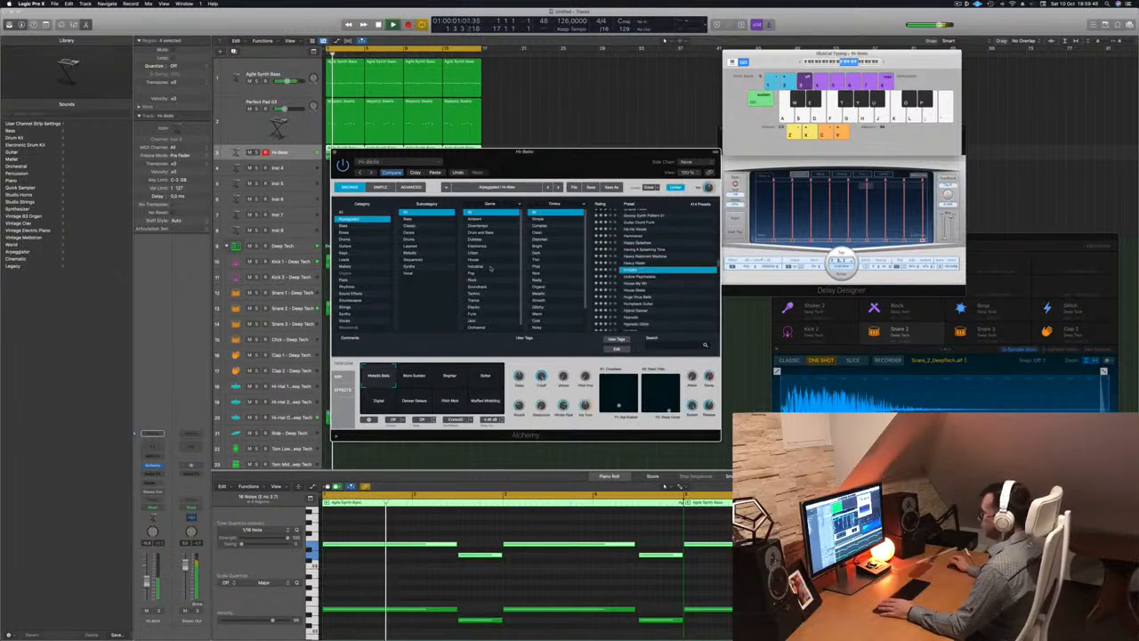
key("Return")
Filter the presets to the Bass subcategory, audition several arps, and settle on Low Shuffler
left_click(412, 220)
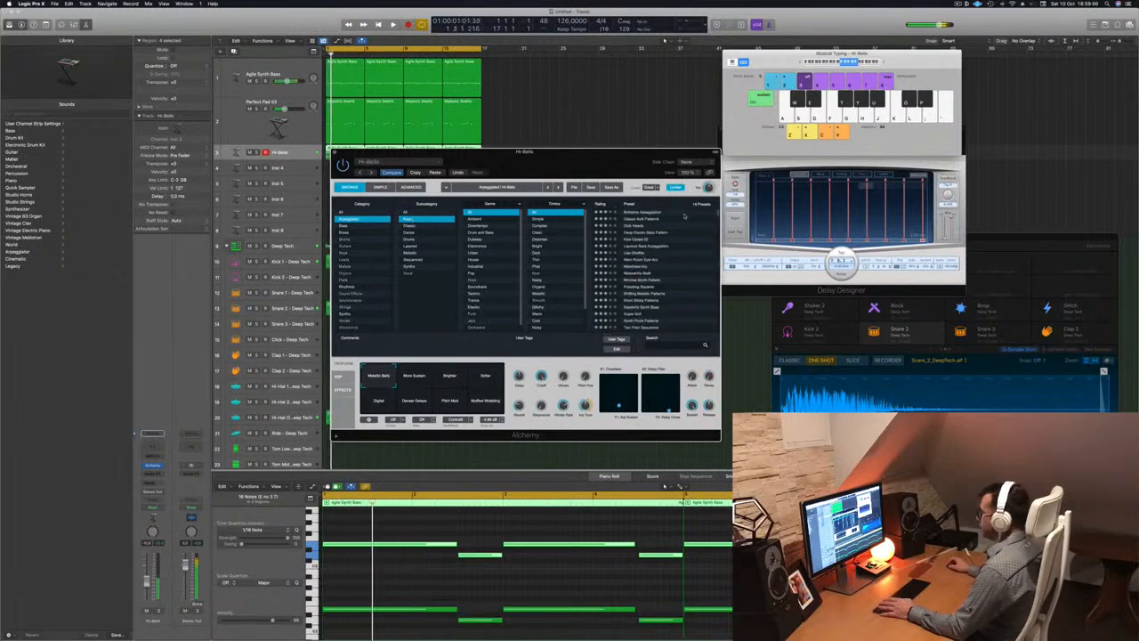
left_click(656, 213)
left_click_drag(622, 175, 680, 196)
key("space")
left_click(705, 217)
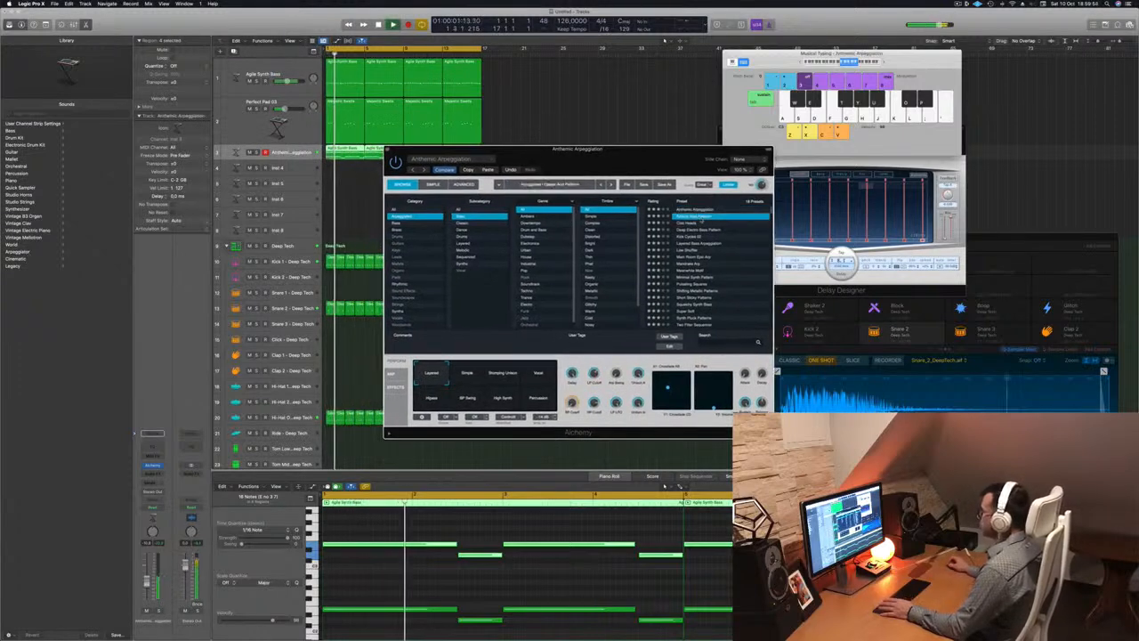
key("space")
key("space")
left_click_drag(644, 171, 679, 189)
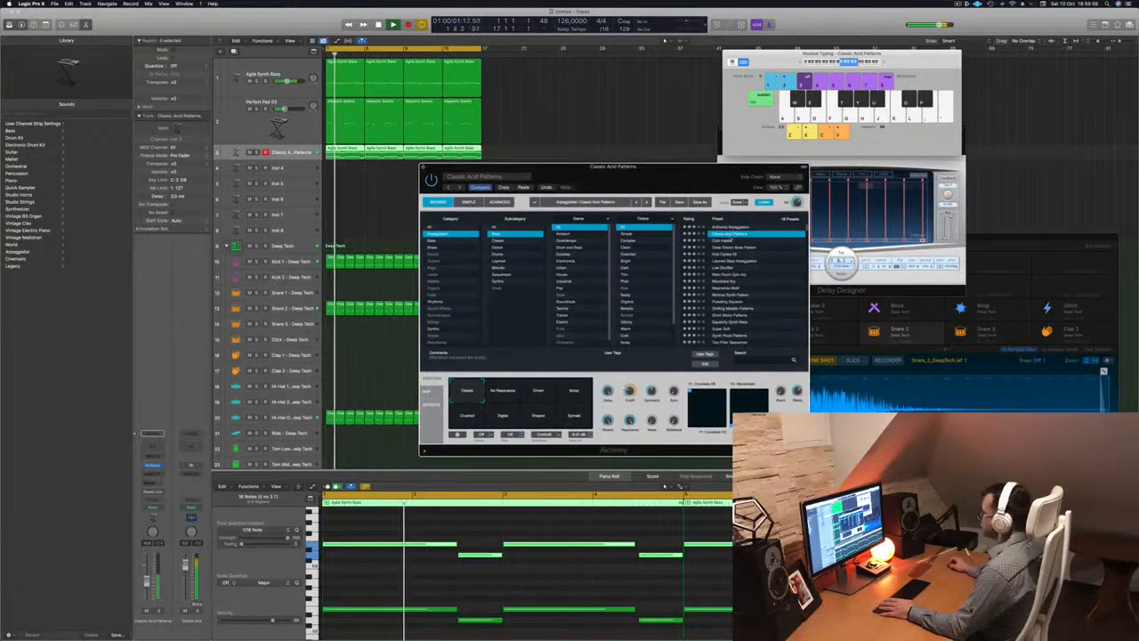
left_click(725, 241)
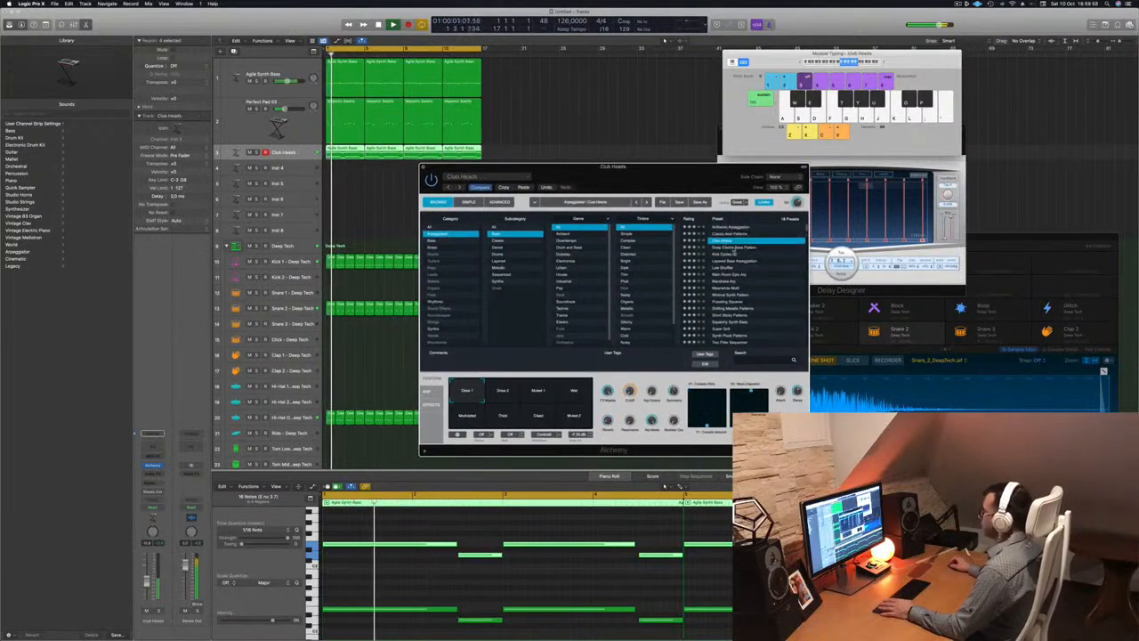
left_click(738, 247)
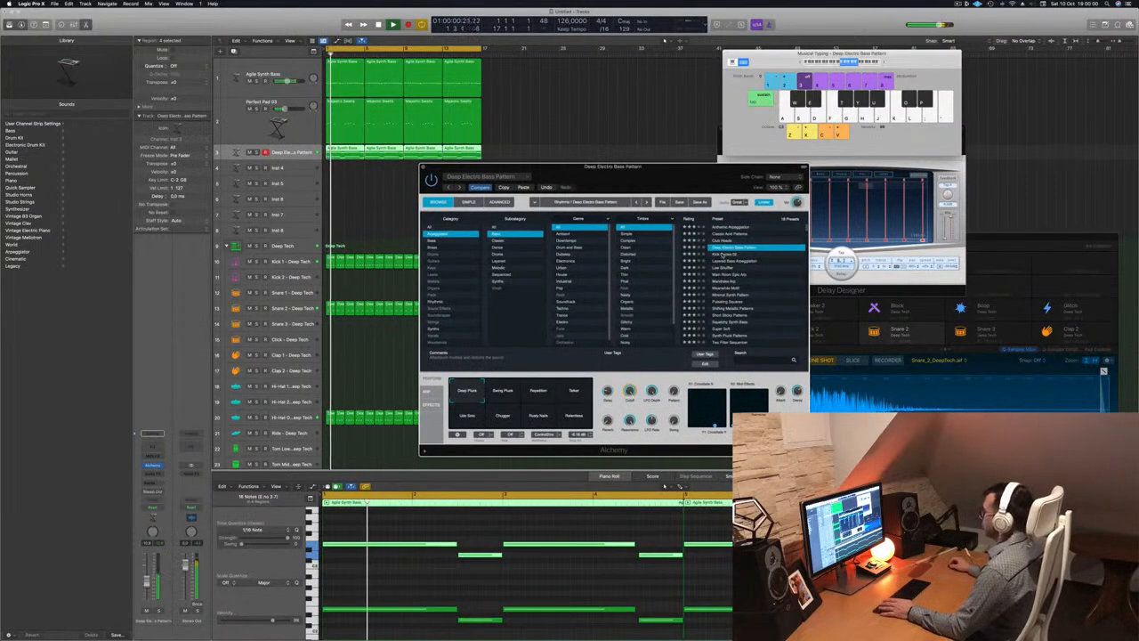
left_click(723, 255)
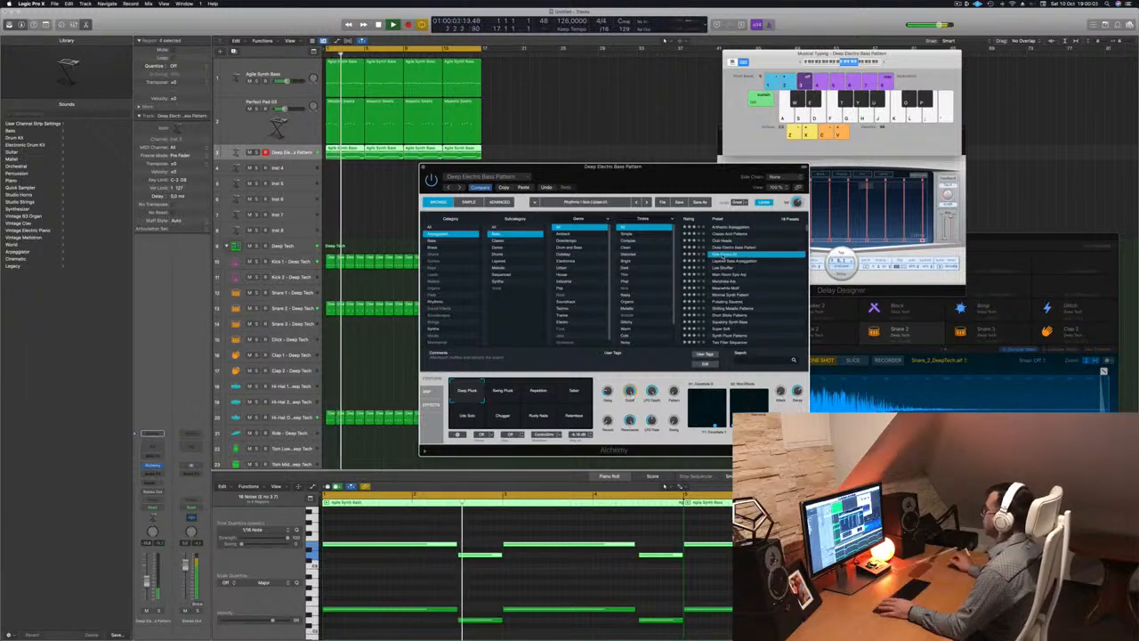
key("space")
key("space")
left_click(731, 260)
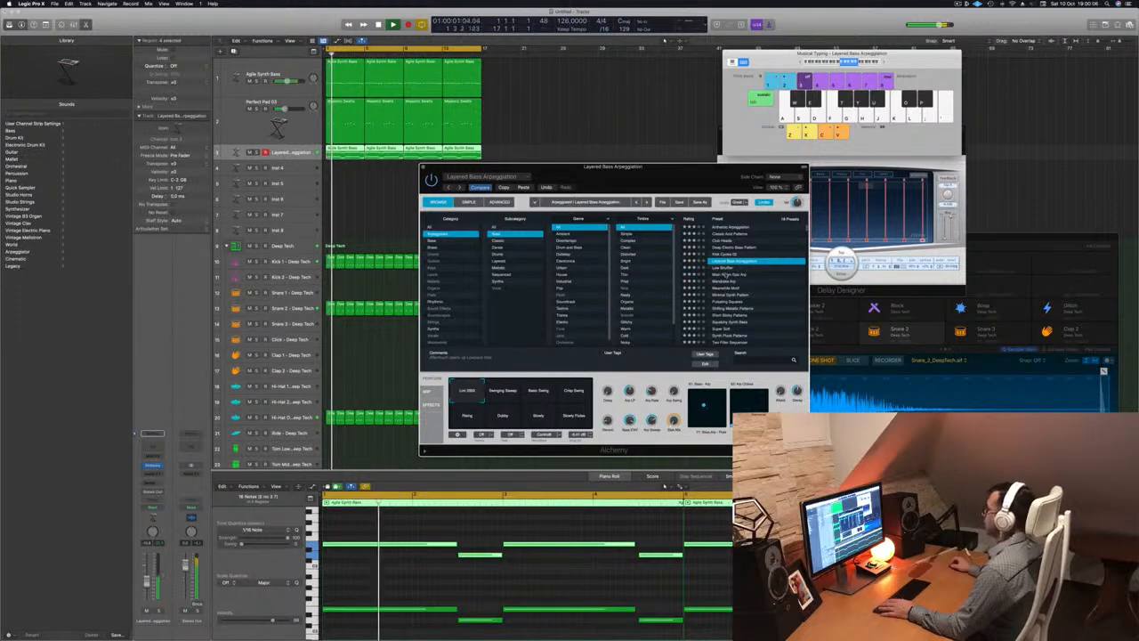
left_click(727, 267)
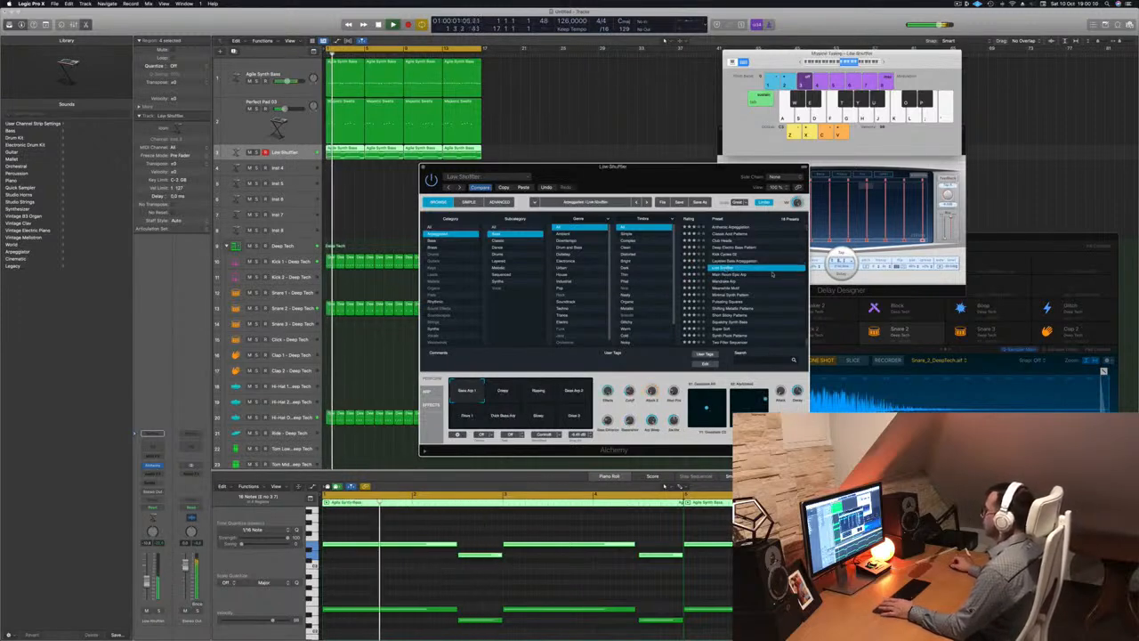
Briefly solo the Low Shuffler track, then try the Crispy and Ripping perform variations during playback
left_click_drag(614, 166, 606, 139)
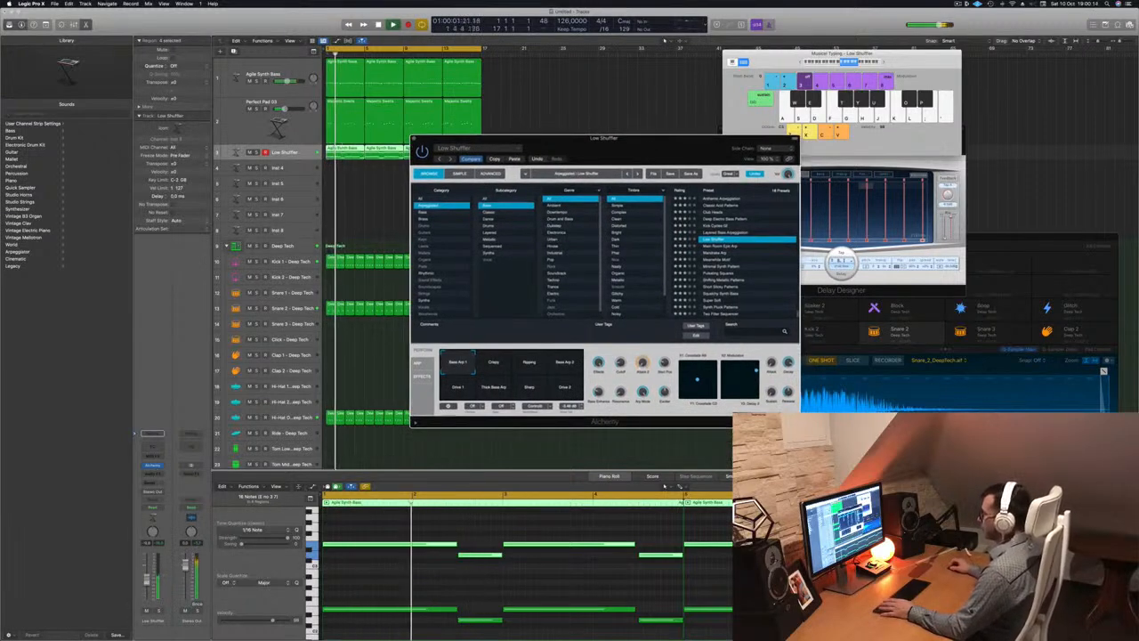
left_click(285, 153)
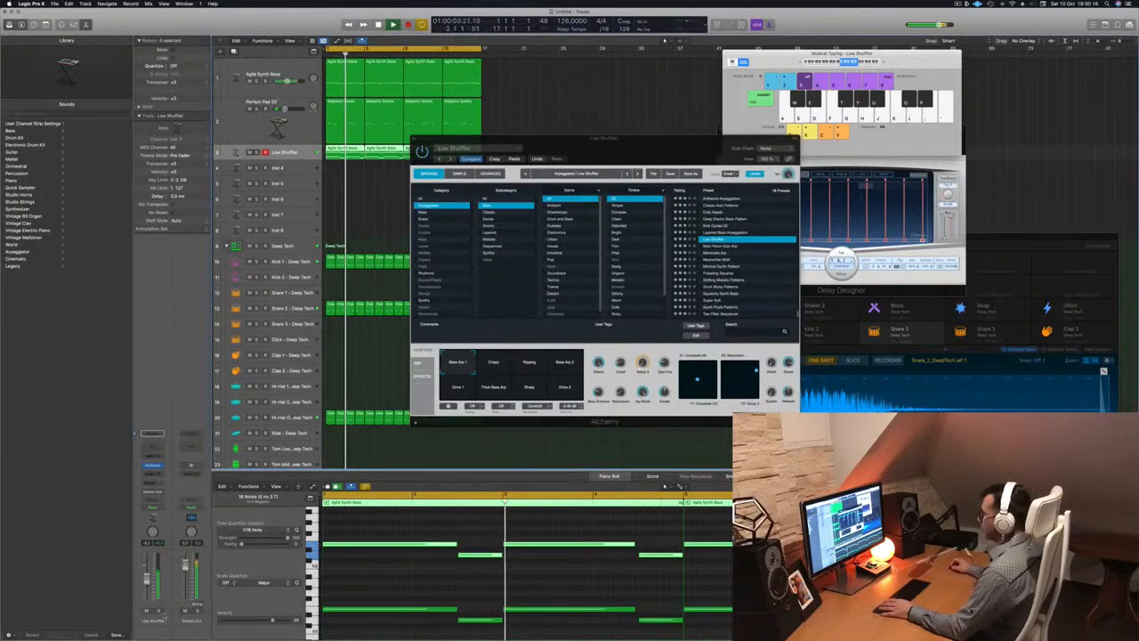
key("s")
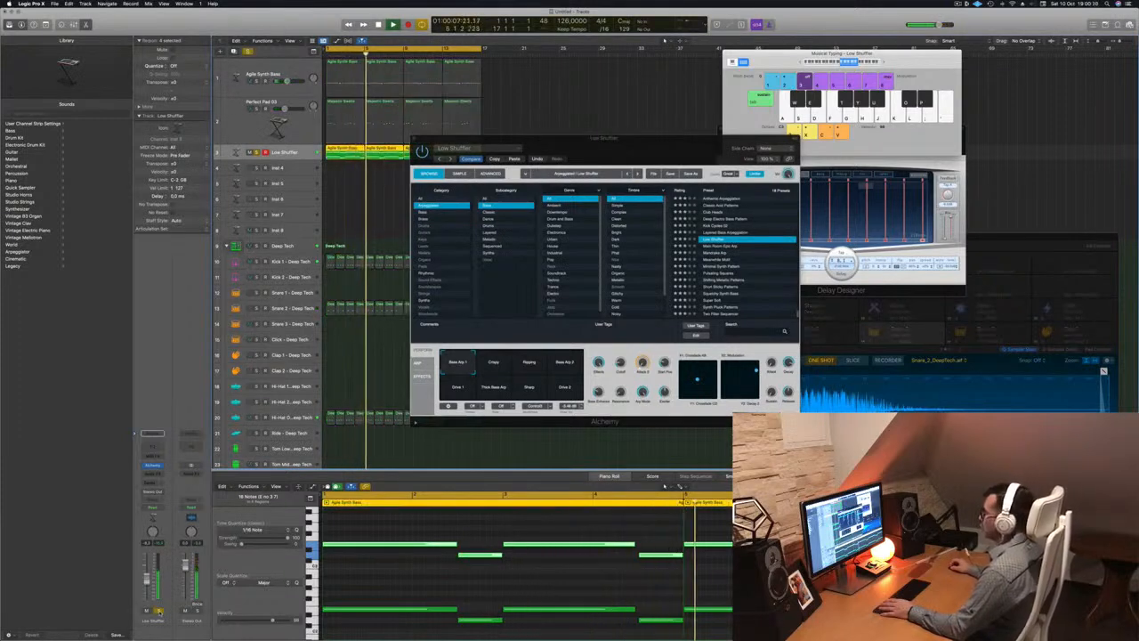
key("s")
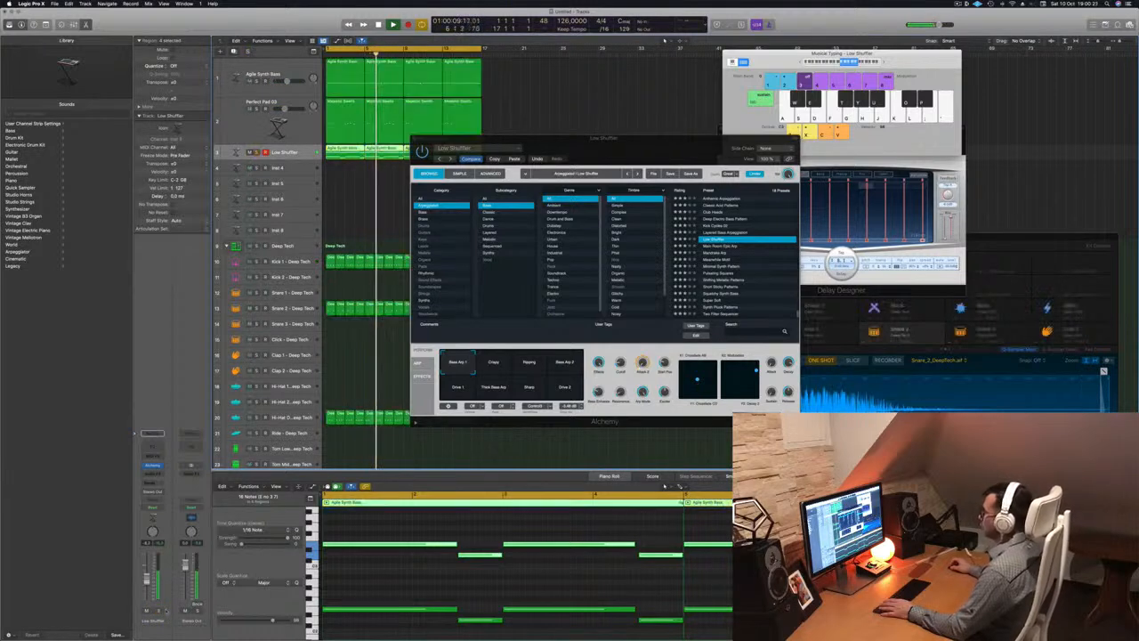
key("Return")
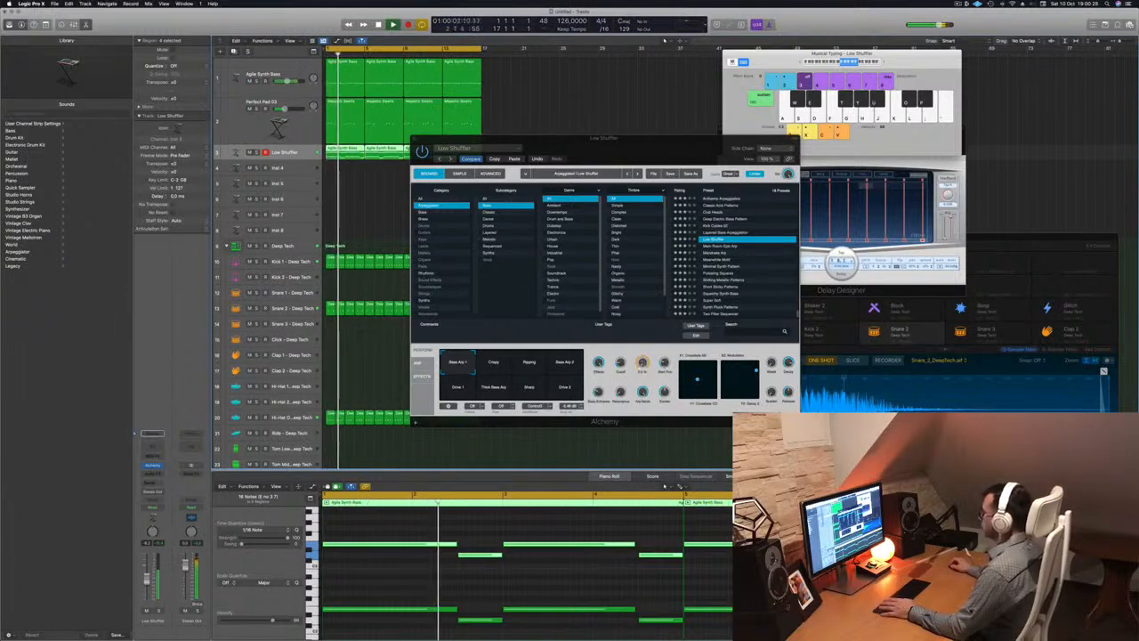
left_click(621, 364)
key("space")
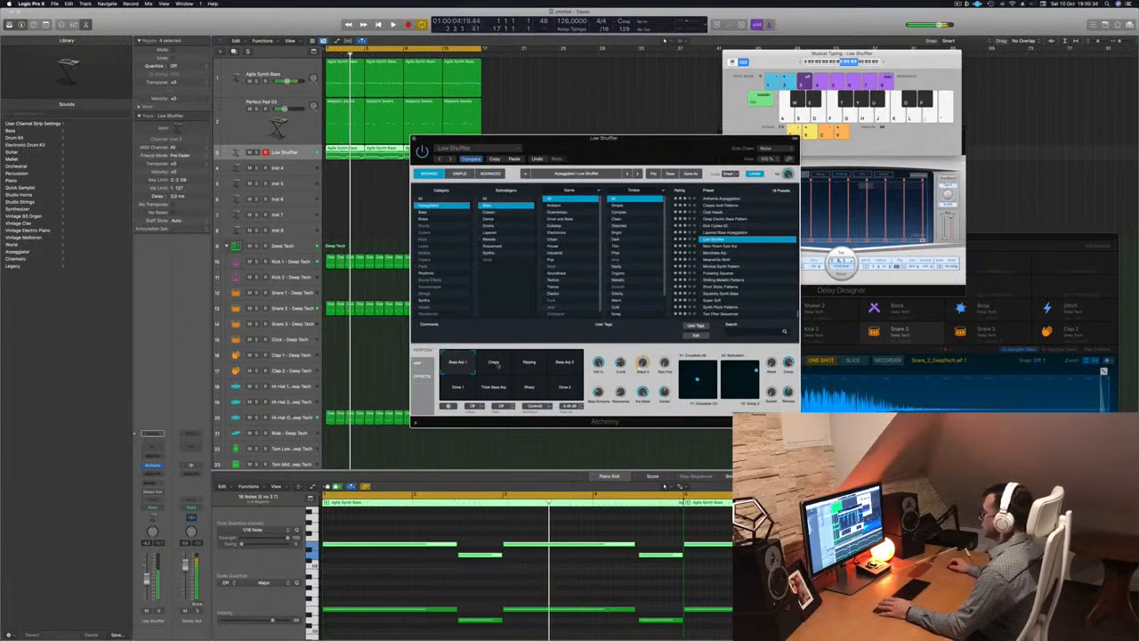
left_click(493, 363)
left_click(528, 363)
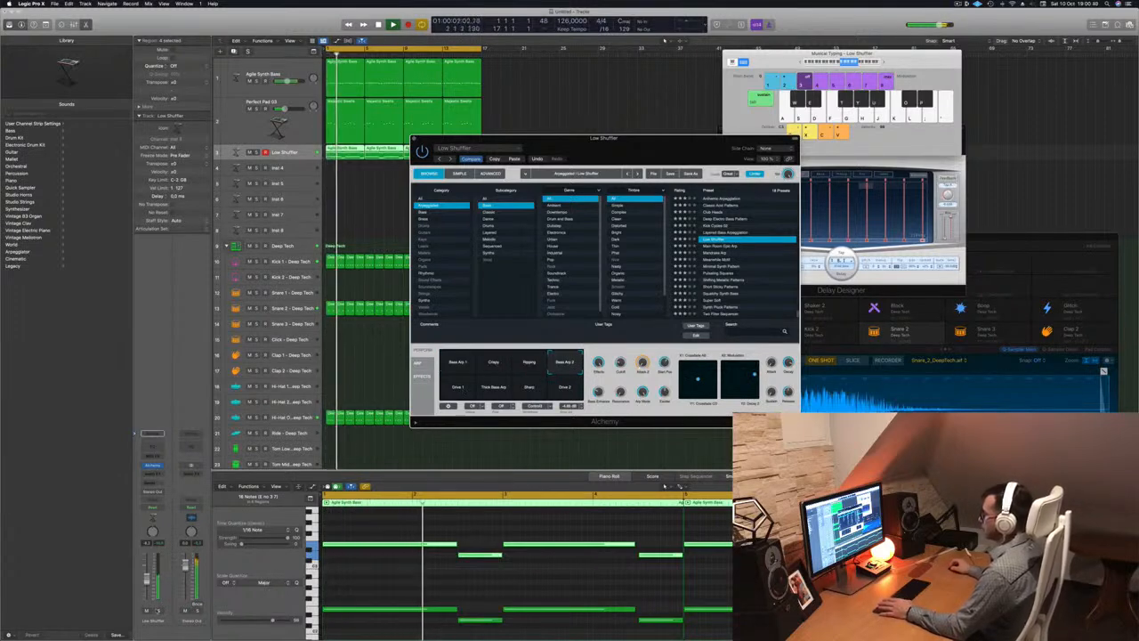
Solo Low Shuffler, mute Agile Synth Bass, and try Bass Arp 1, Thick Bass Arp, then Drive 2
key("s")
key("s")
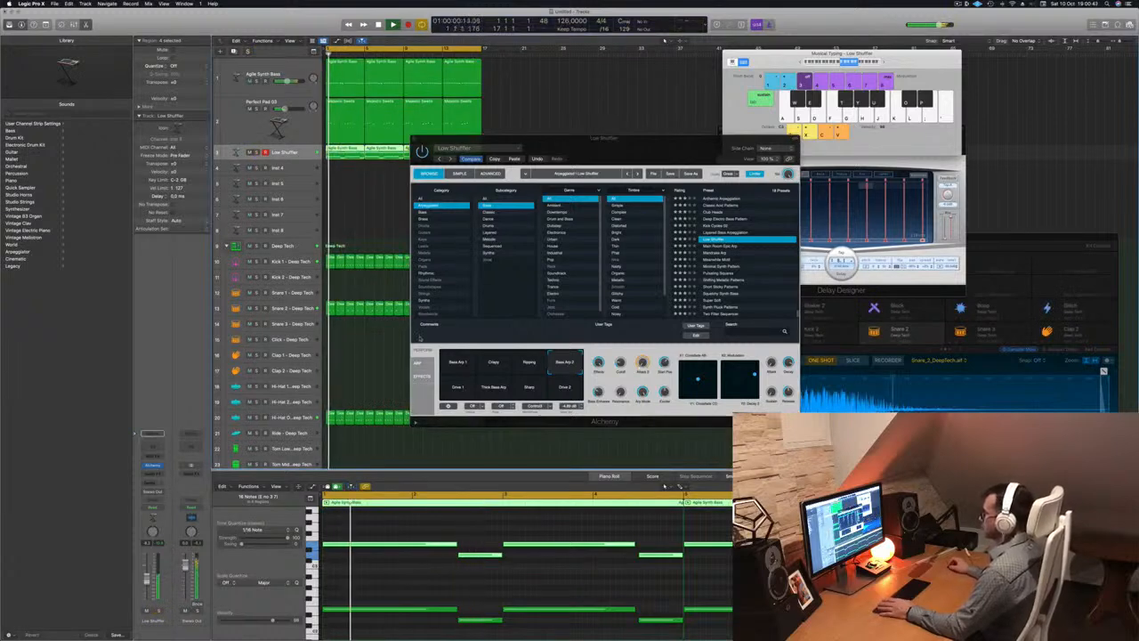
left_click(250, 81)
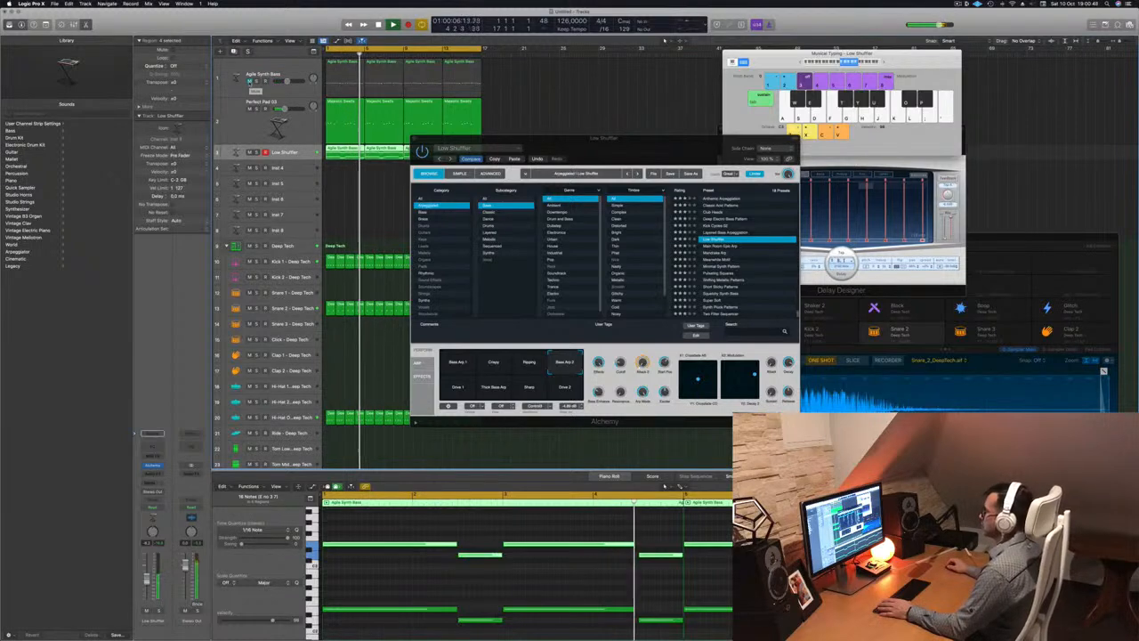
left_click(458, 386)
left_click(458, 362)
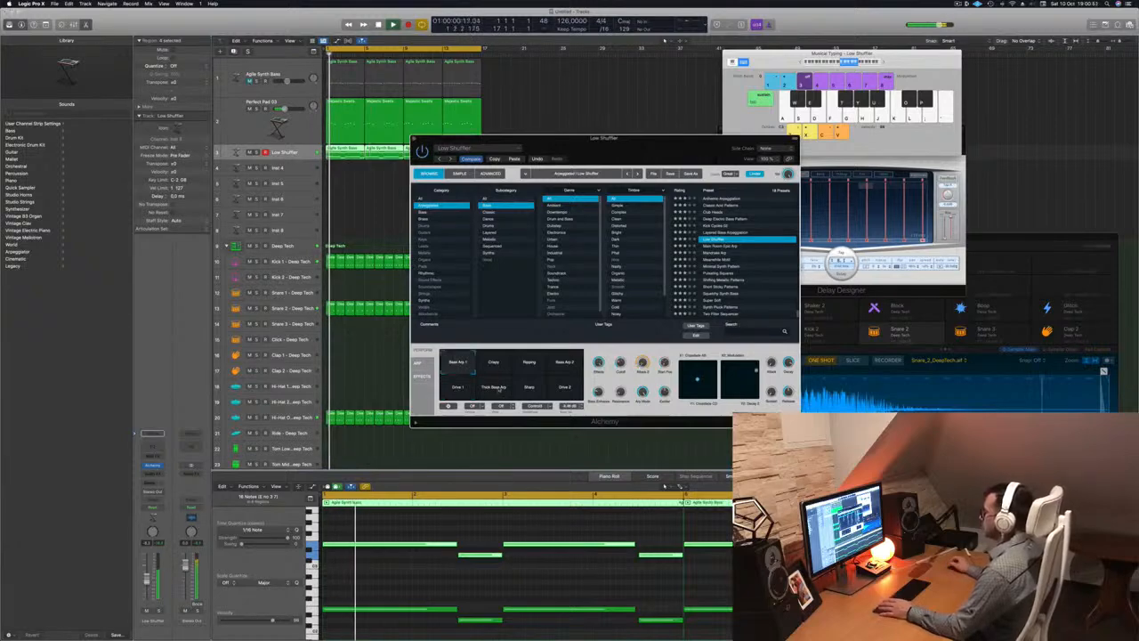
left_click(494, 387)
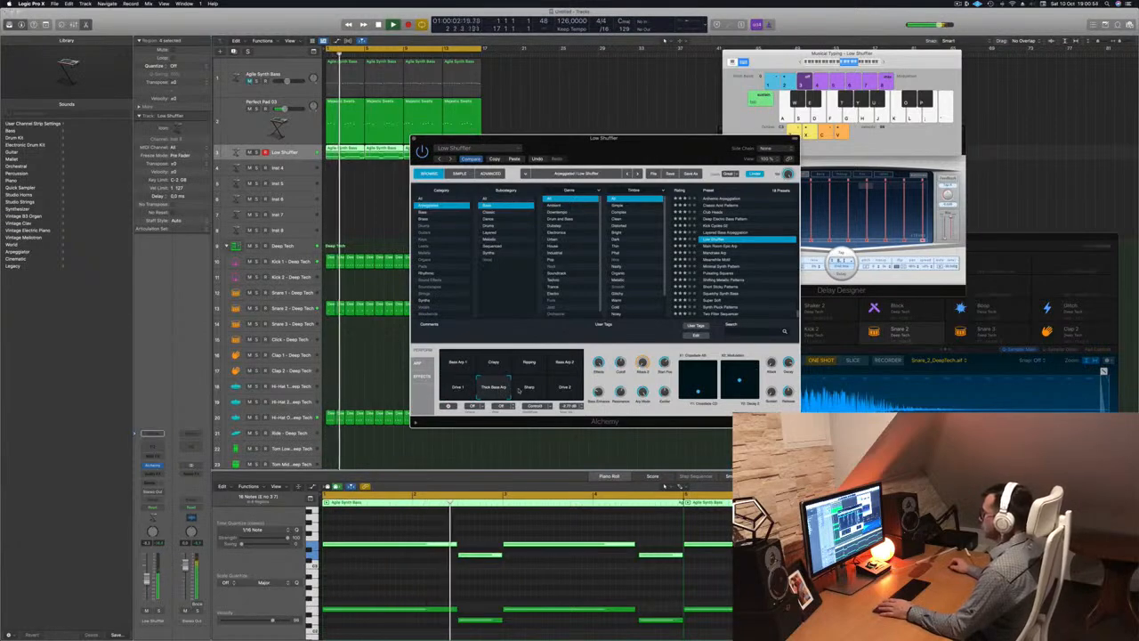
left_click(572, 390)
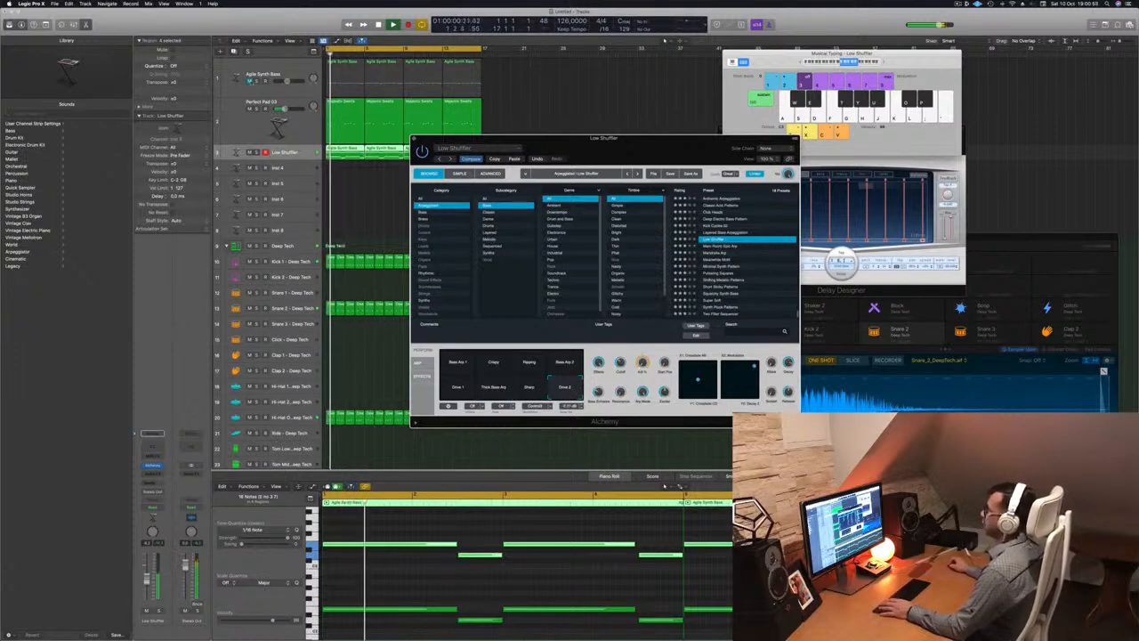
left_click(300, 153)
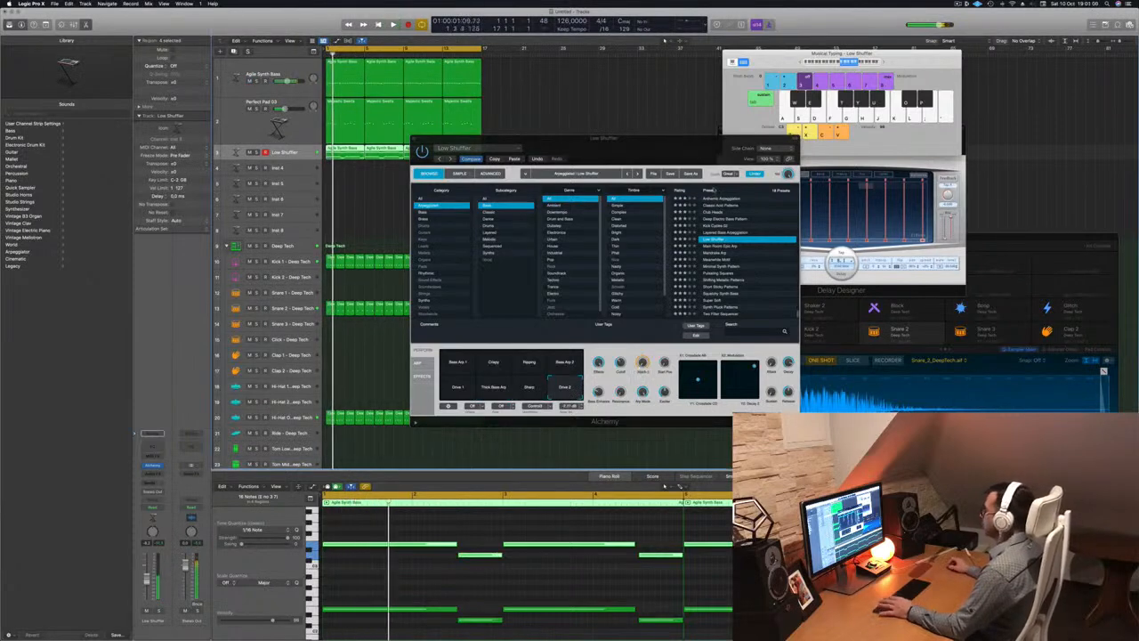
Load Main Room Epic Arp, then the Mandrake Arp preset, and restart playback
left_click(719, 247)
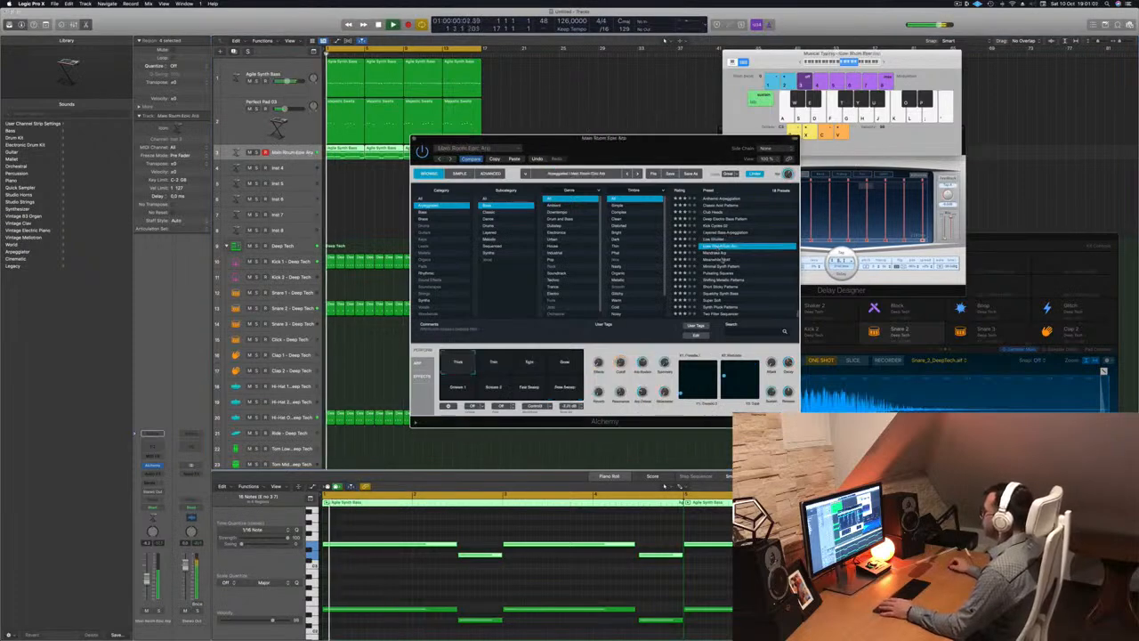
left_click(717, 254)
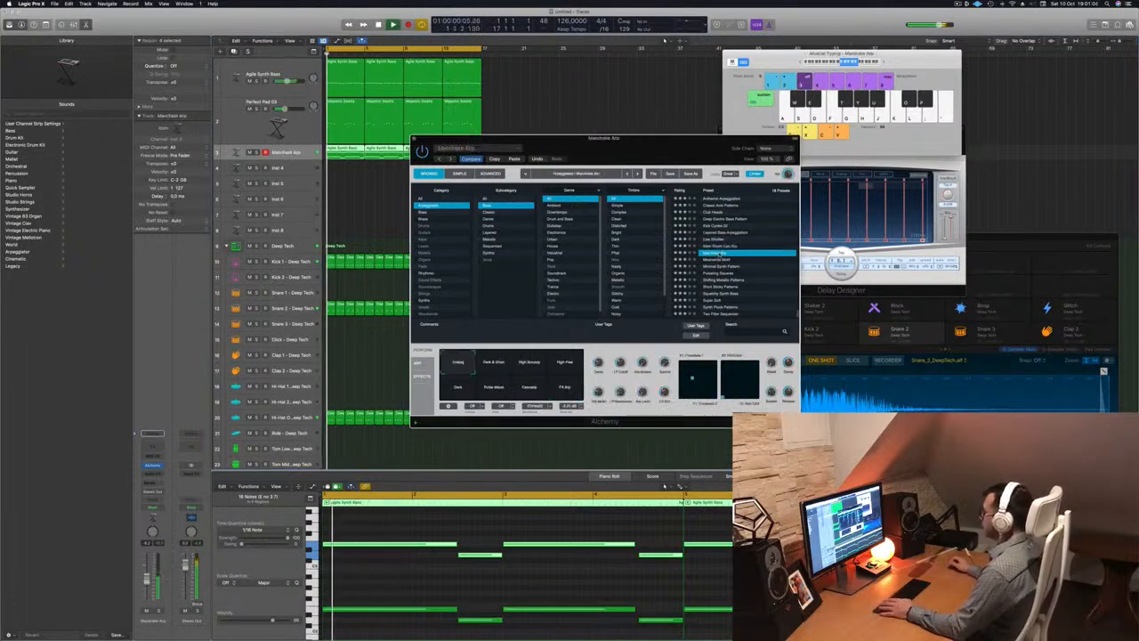
mouse_move(630, 148)
left_mouse_down()
mouse_move(652, 132)
mouse_move(663, 139)
mouse_move(652, 164)
mouse_move(639, 159)
left_mouse_up()
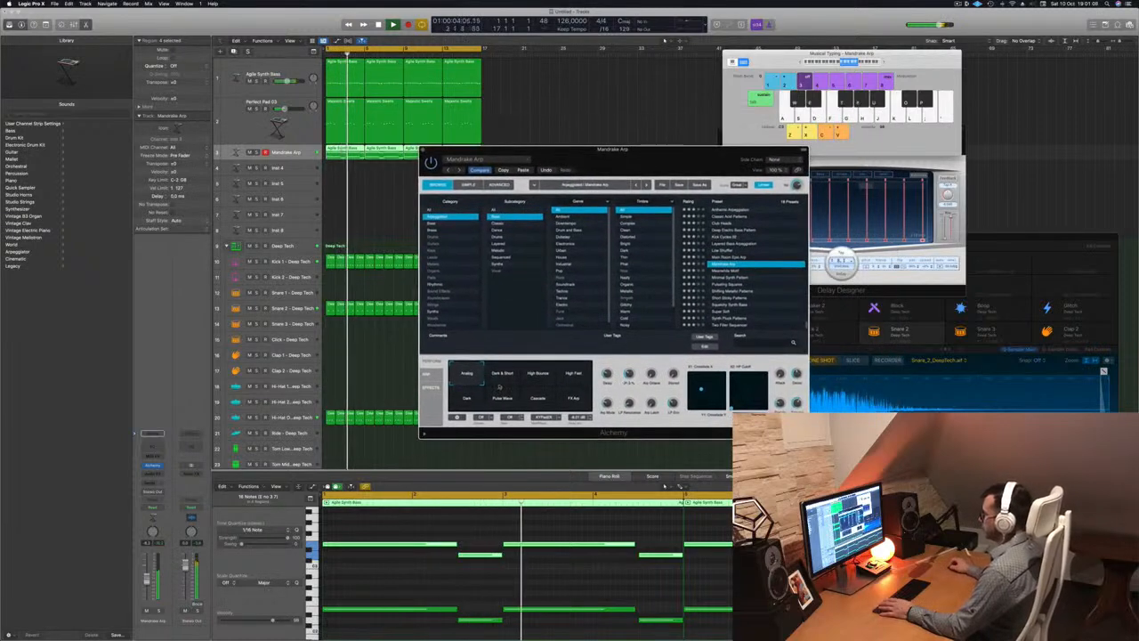
key("space")
key("space")
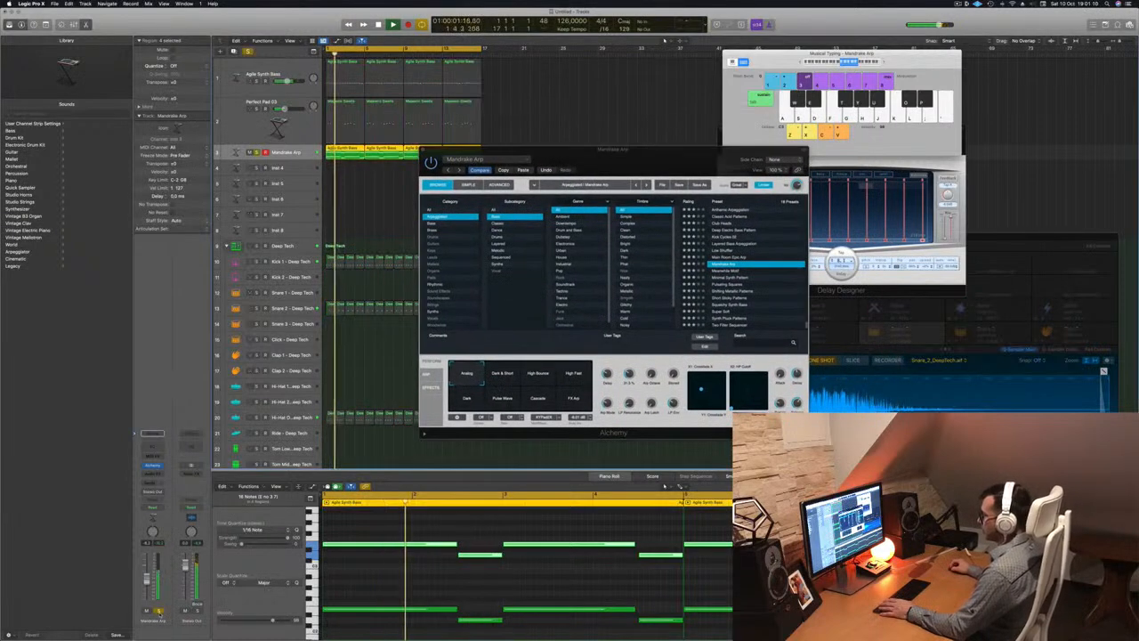
Try the Dark & Short, High Bounce, High Fast, FX Arp, Cascade, Pulse Wave and Dark variations, ending on Analog
left_click(498, 383)
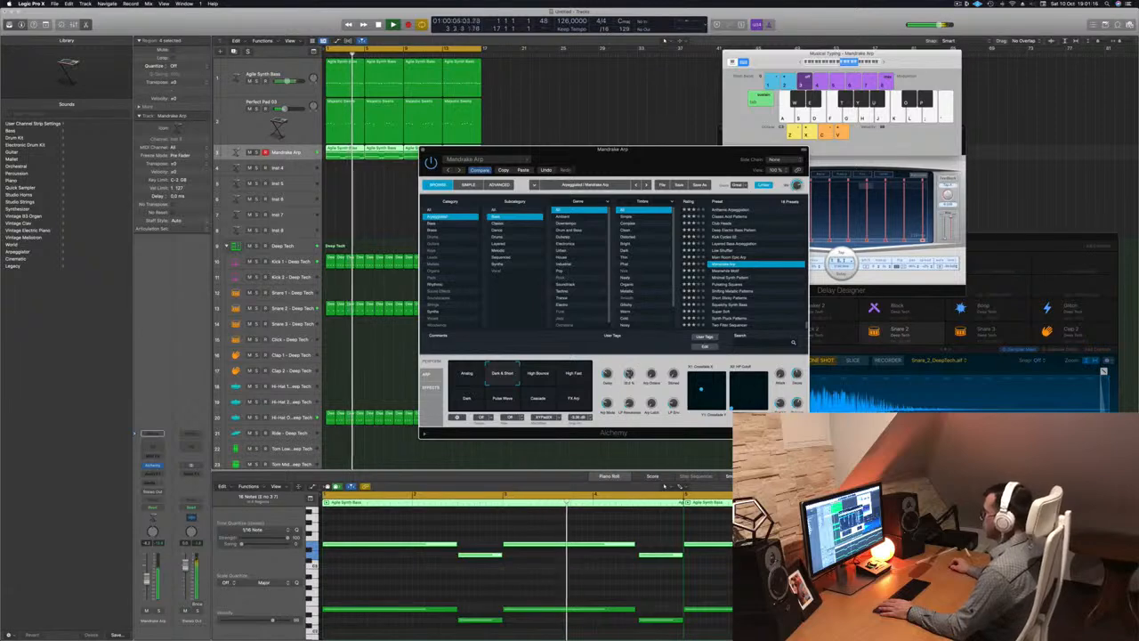
left_click(542, 376)
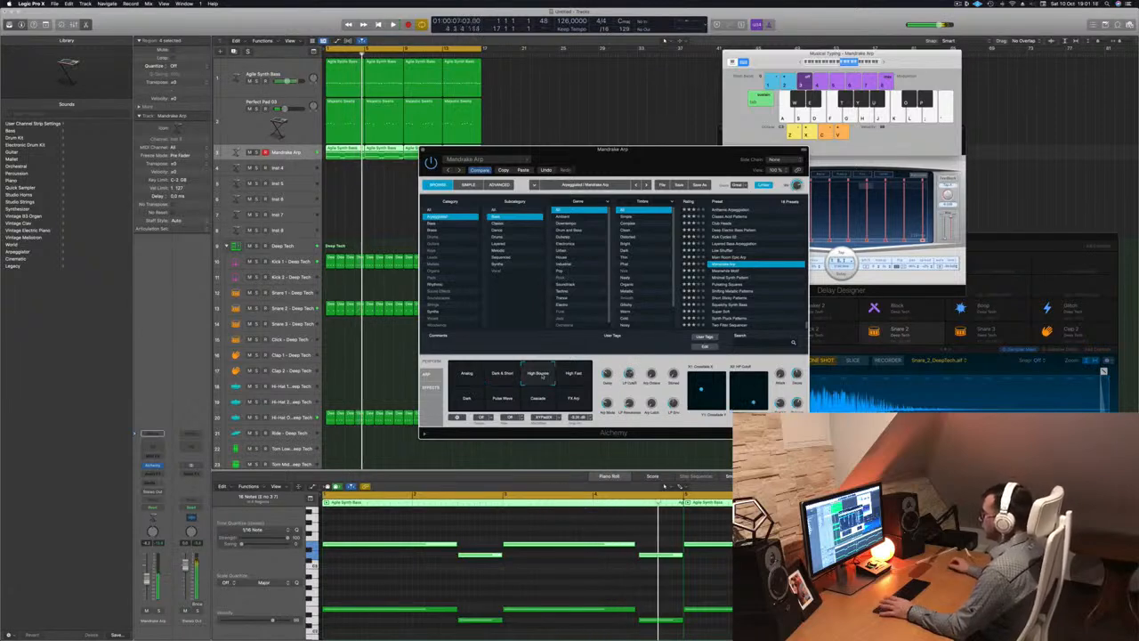
left_click(585, 374)
left_click(574, 398)
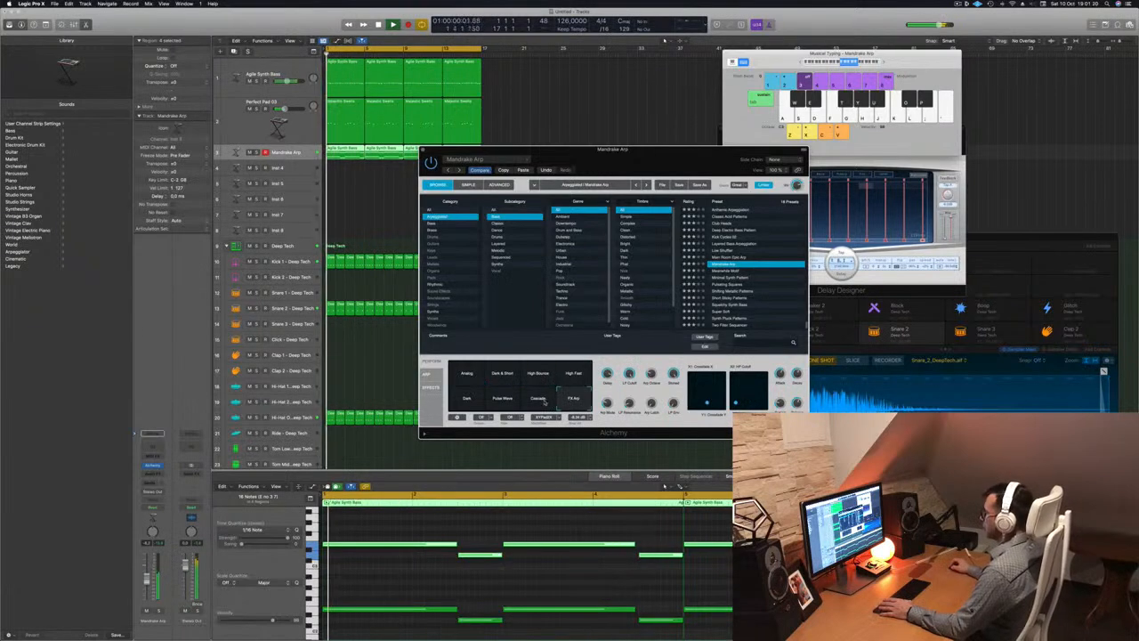
left_click(537, 398)
left_click(502, 405)
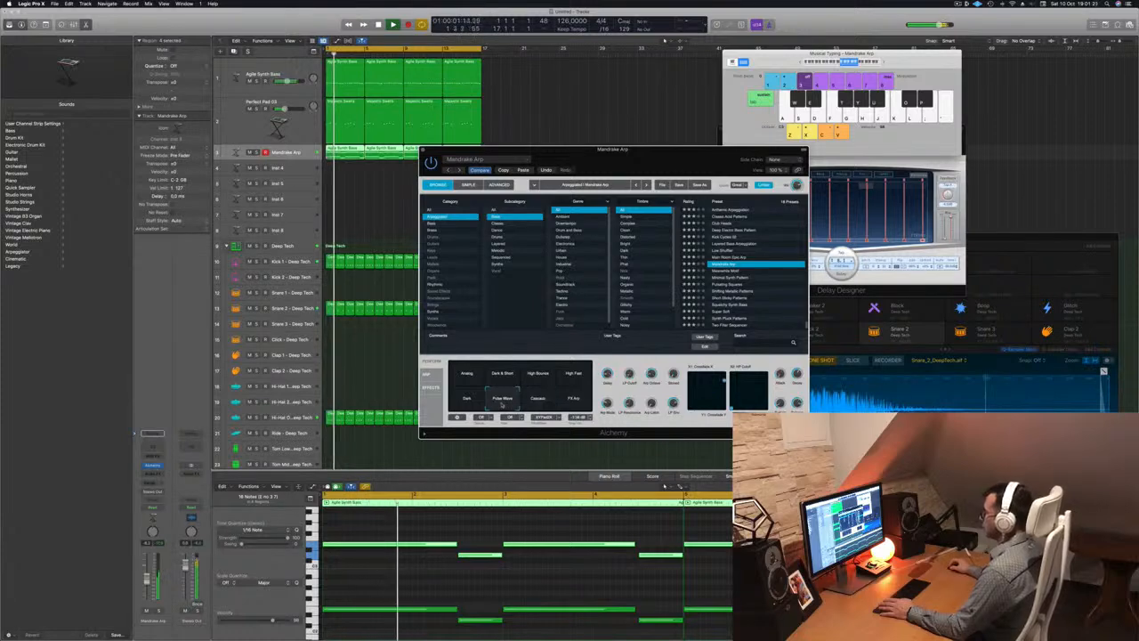
left_click(468, 402)
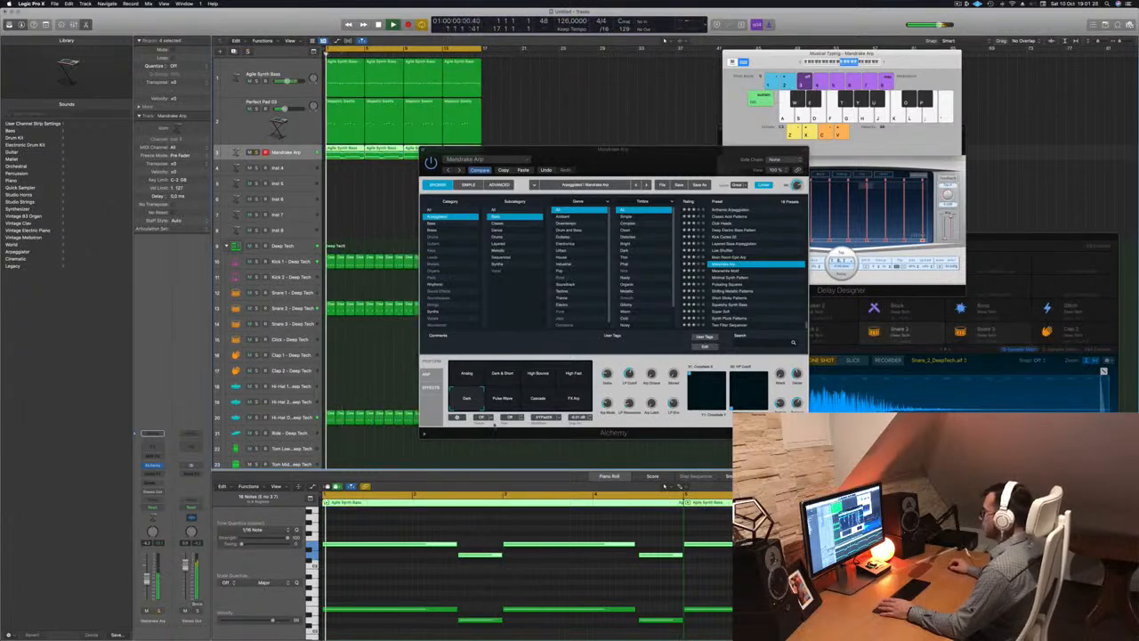
left_click(468, 373)
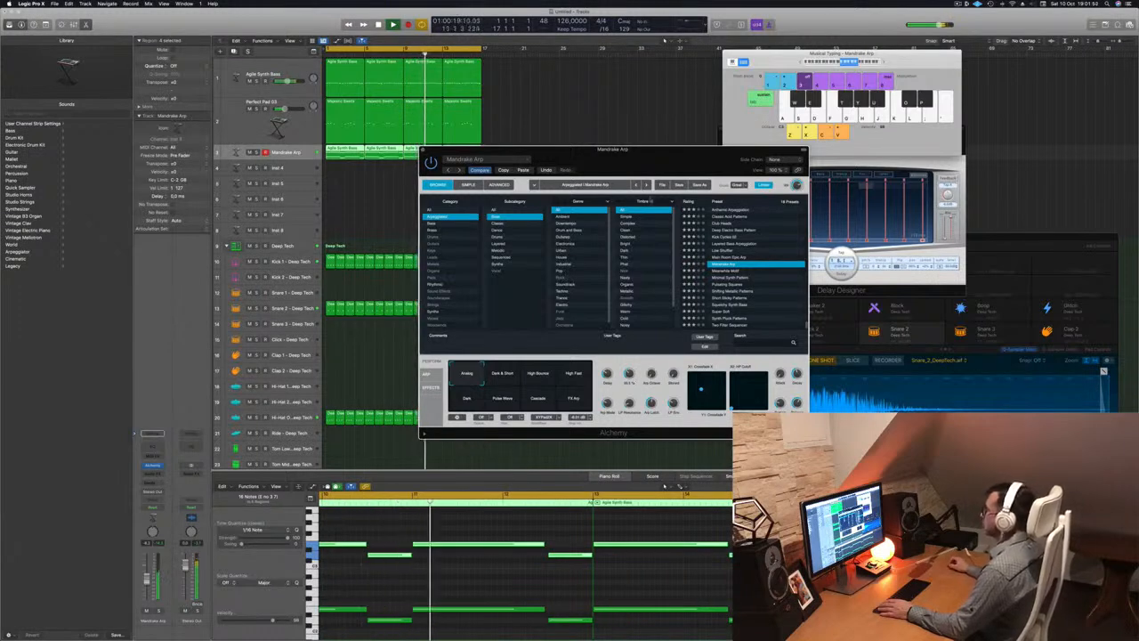
left_click_drag(666, 149, 654, 155)
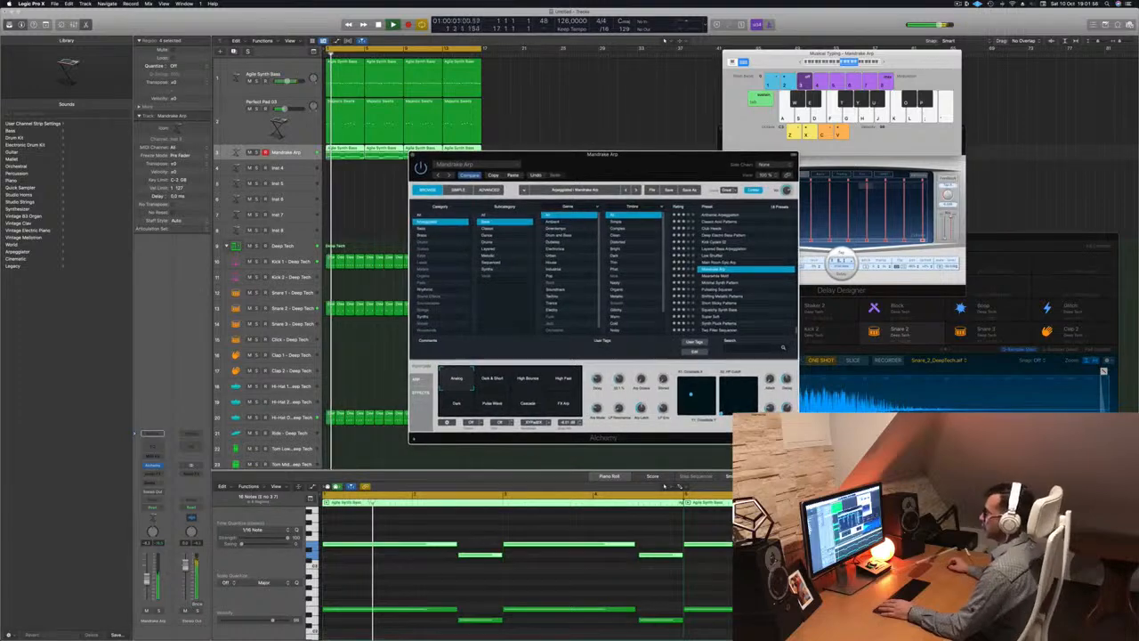
Insert a Channel EQ on Mandrake Arp with its low cut enabled and raised, then close the EQ and keyboard windows
left_click(153, 446)
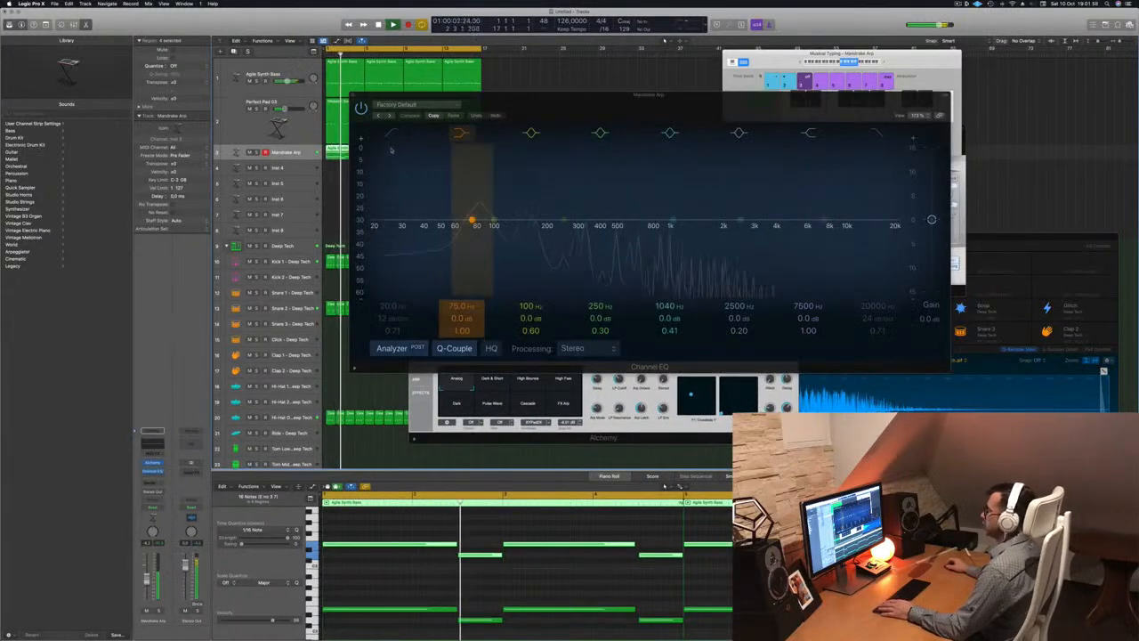
left_click(392, 134)
left_click_drag(397, 192, 497, 228)
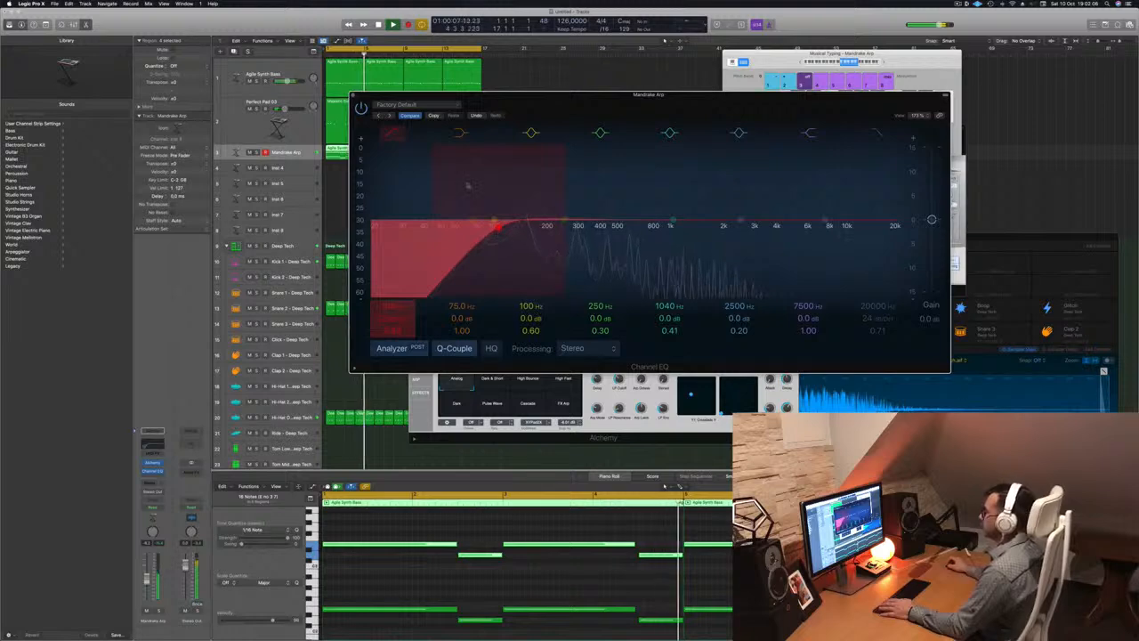
left_click(353, 96)
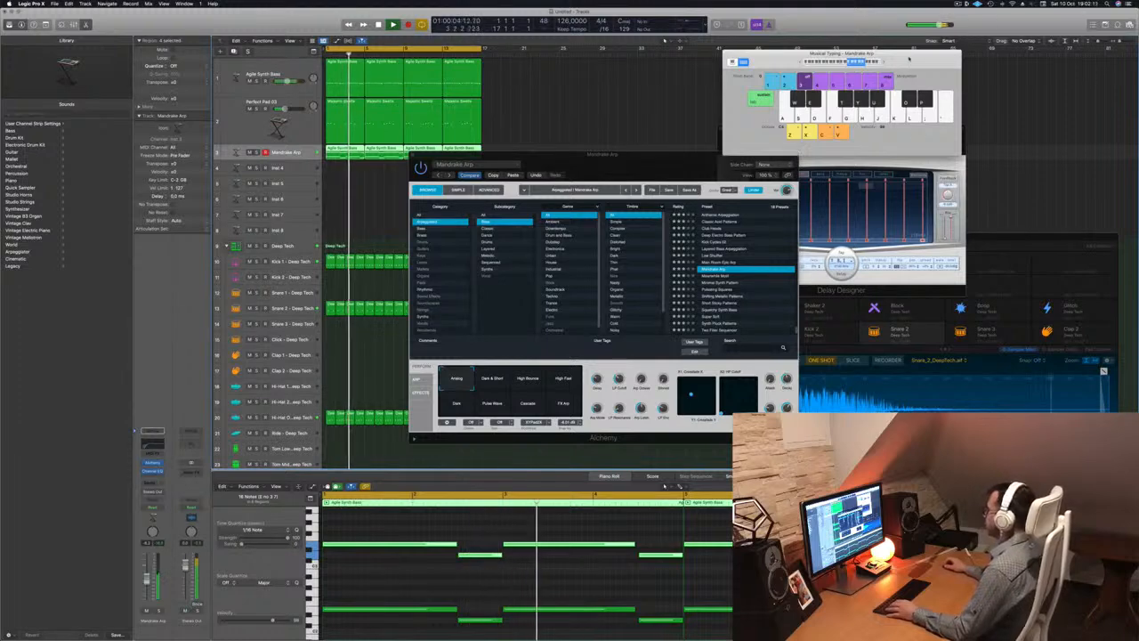
left_click(727, 53)
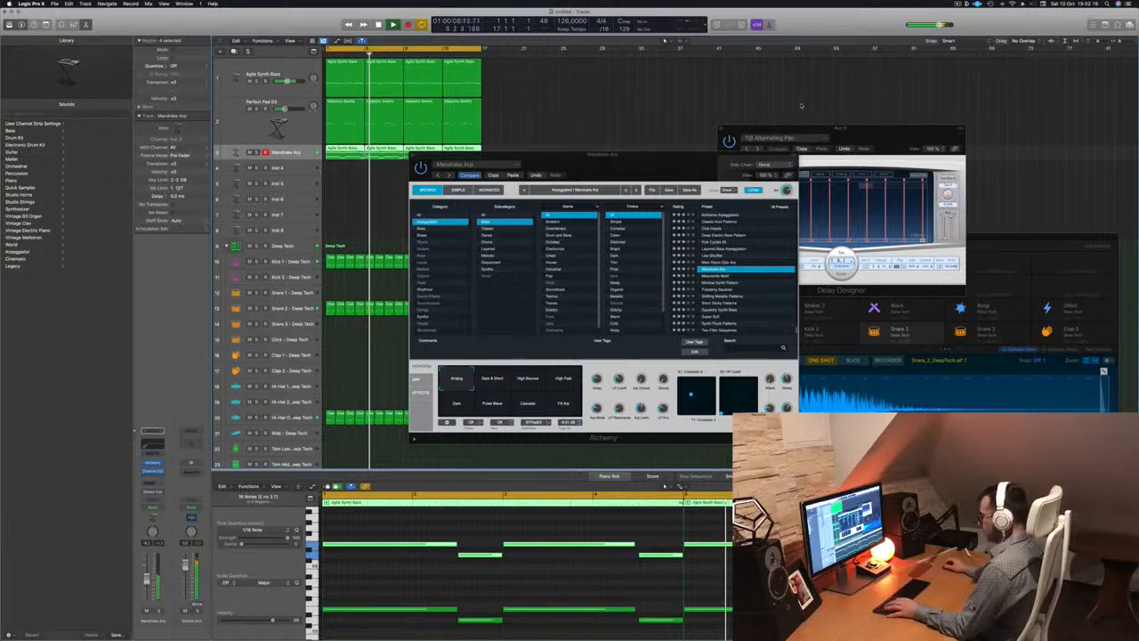
In the Mixer, copy channel 1's Compressor onto Mandrake Arp after its EQ, check its settings, then close it
key("x")
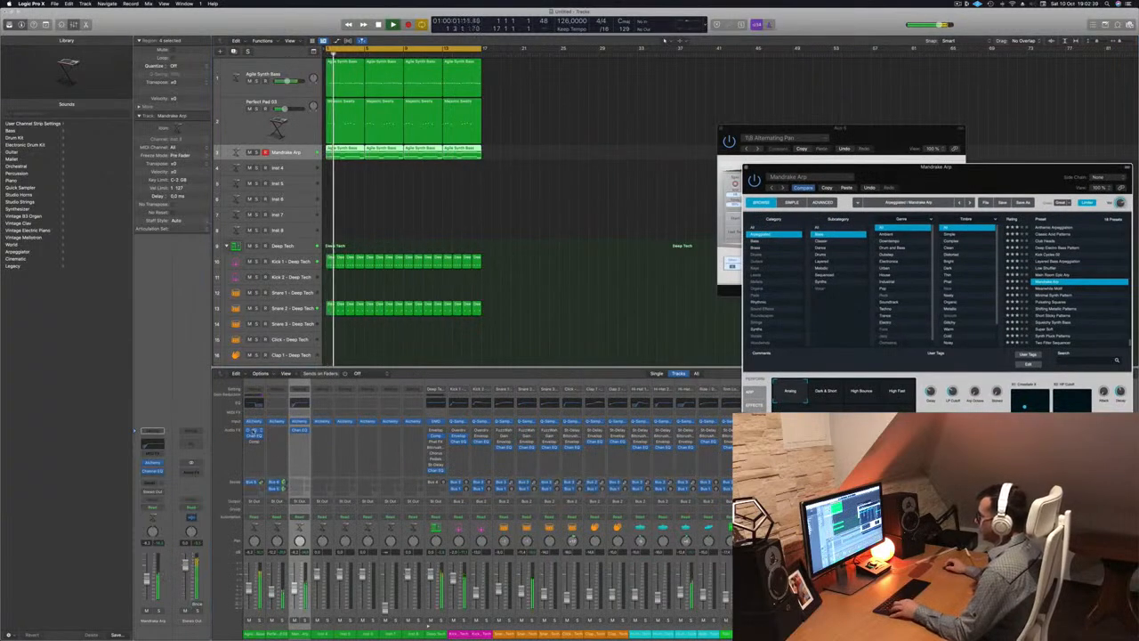
left_click_drag(254, 434, 303, 440)
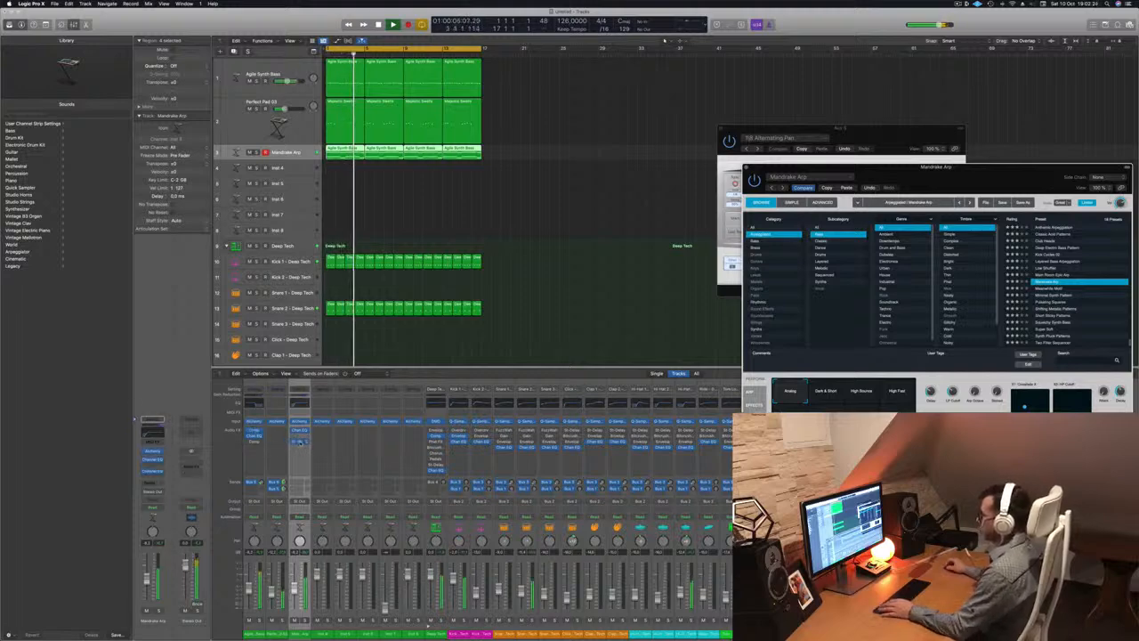
left_click(300, 438)
left_click_drag(580, 99, 641, 134)
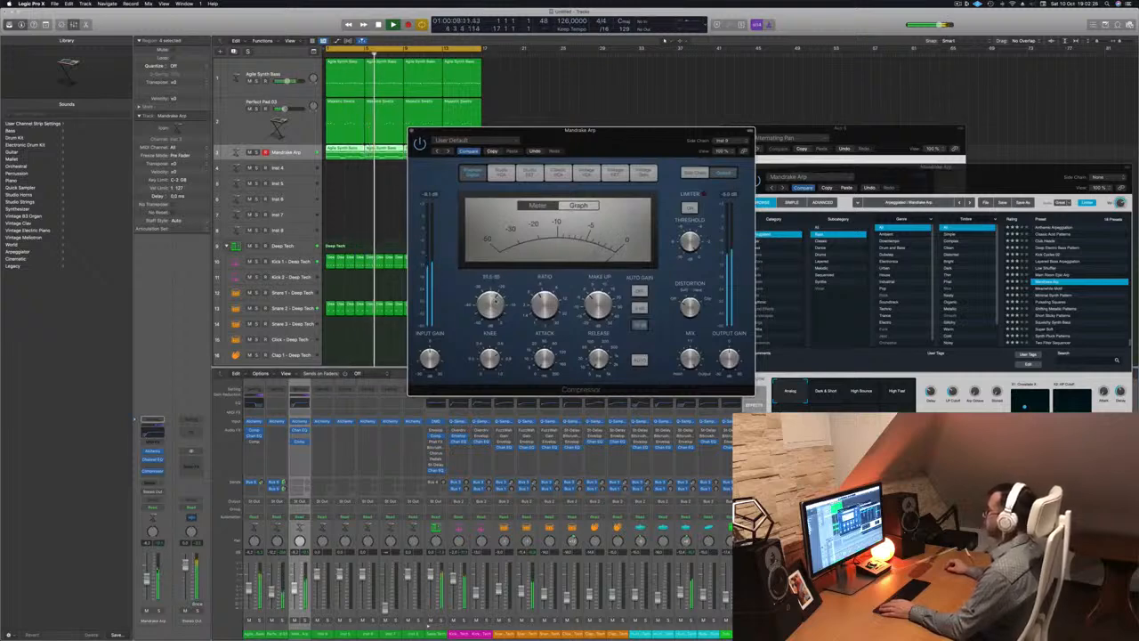
left_click(412, 132)
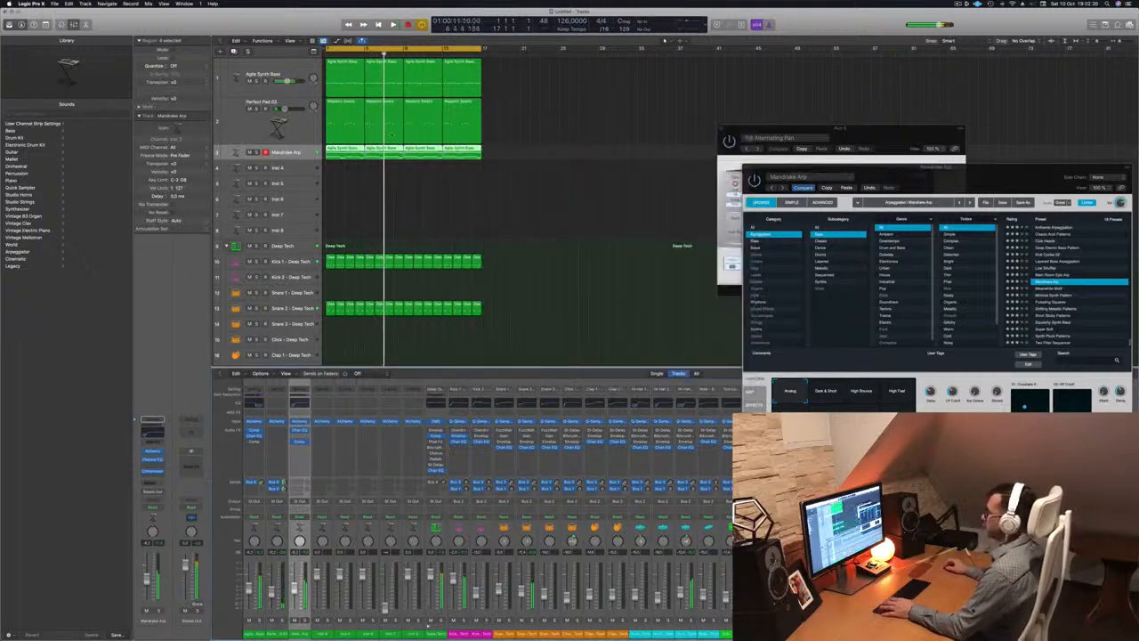
key("Return")
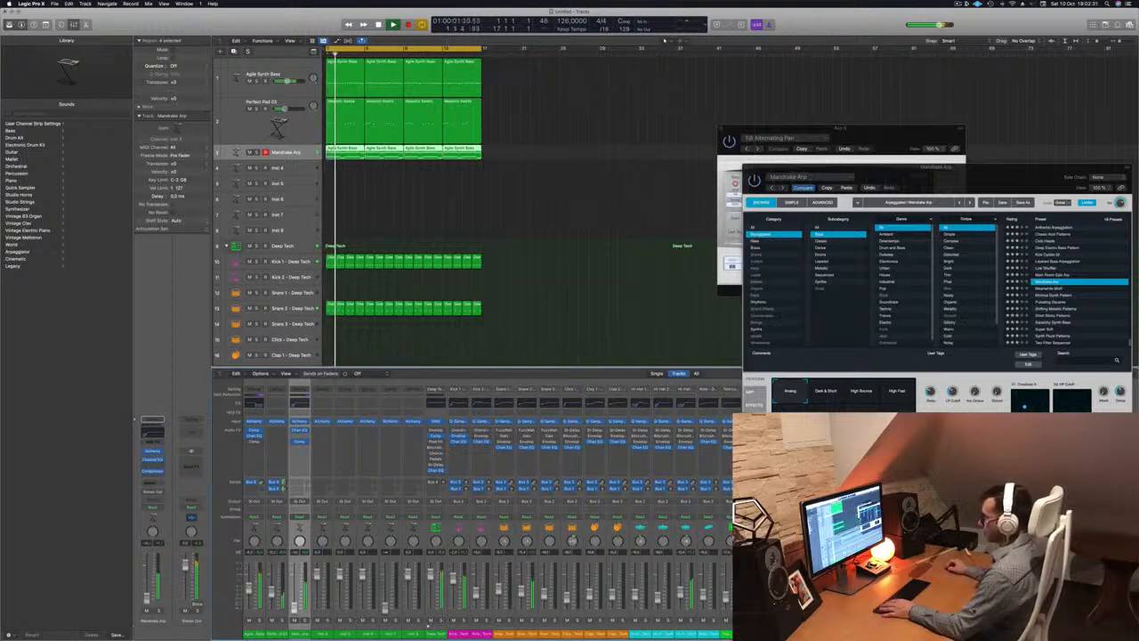
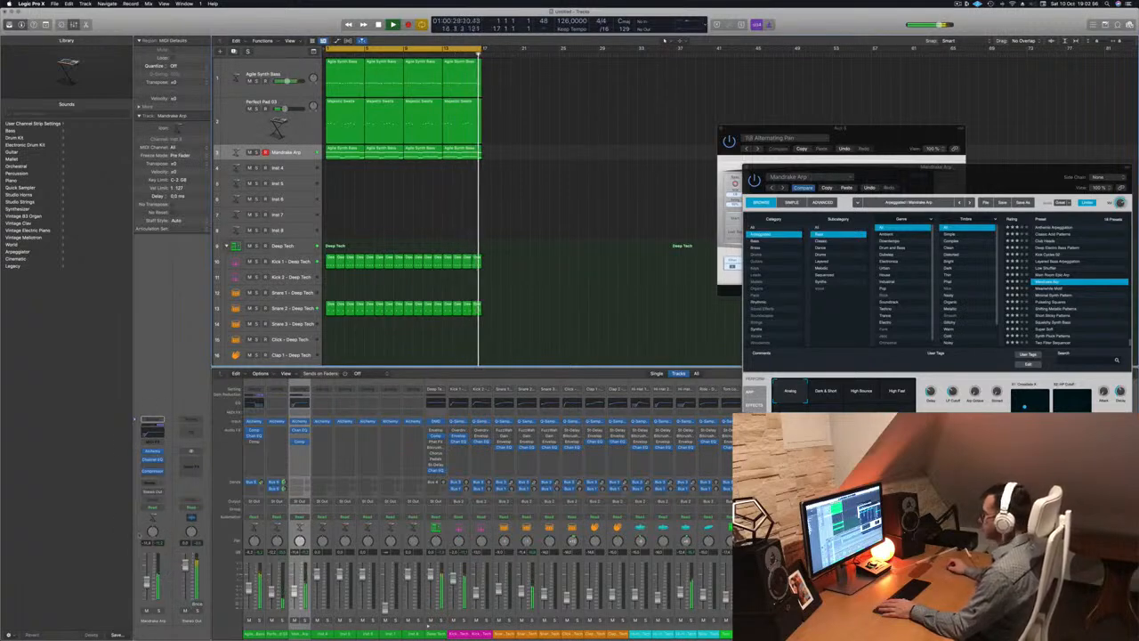
Move the Delay Designer aside, show Mandrake Arp's ARP page, and play from bar 1
left_click_drag(880, 133, 874, 21)
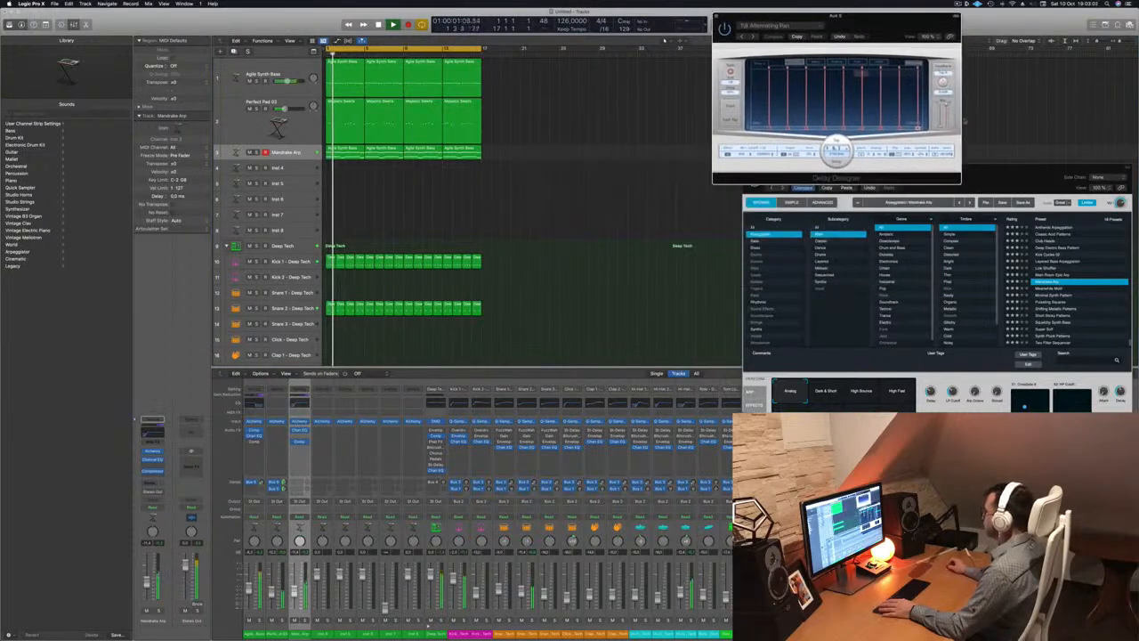
left_click_drag(1010, 178, 633, 106)
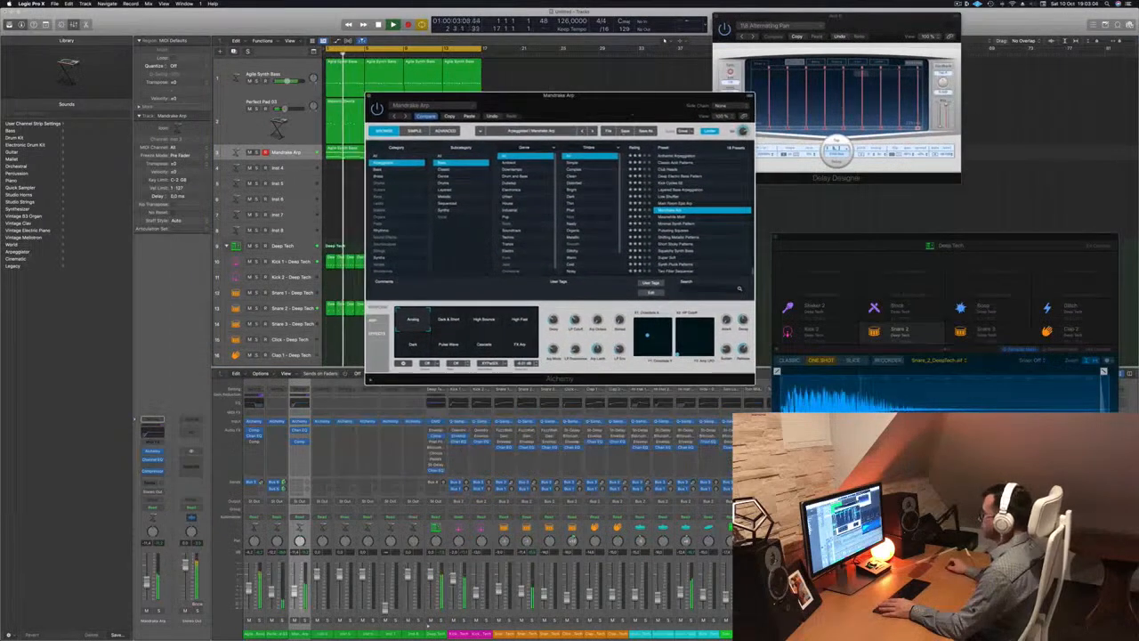
left_click(376, 321)
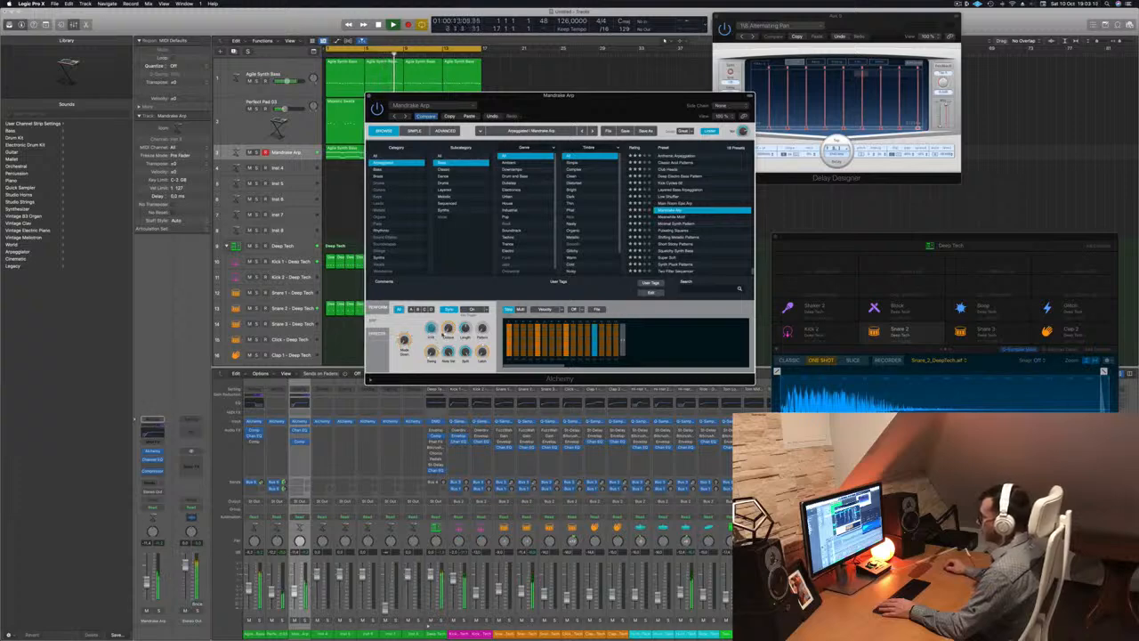
key("space")
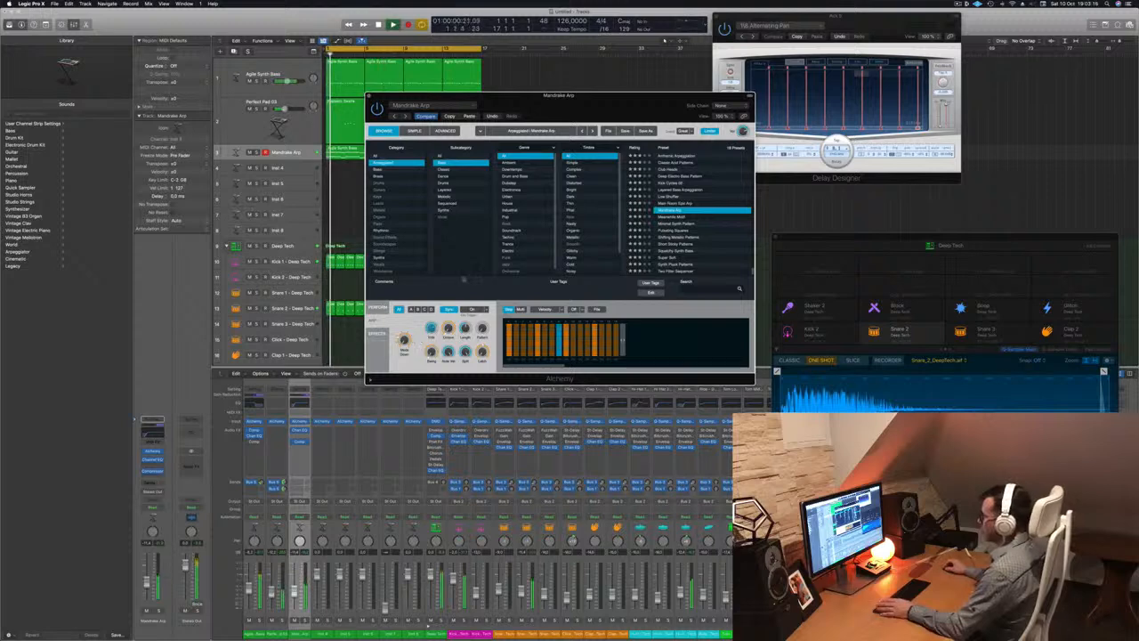
Select all Mandrake Arp regions, view the performance snapshots, then close its Alchemy window
left_click_drag(585, 108, 885, 111)
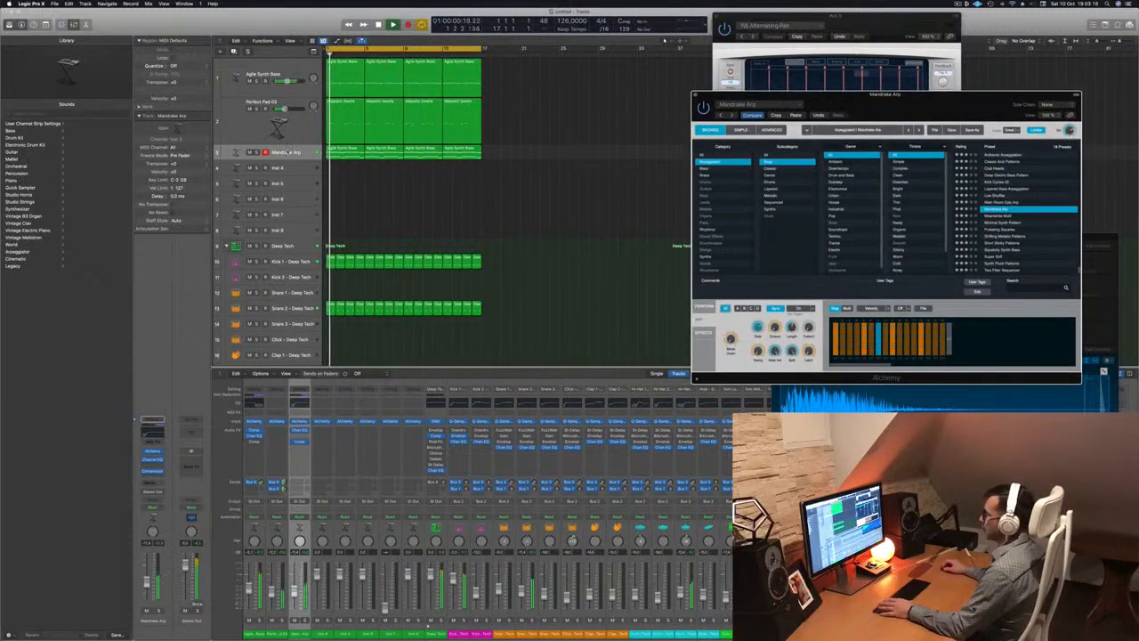
left_click(287, 152)
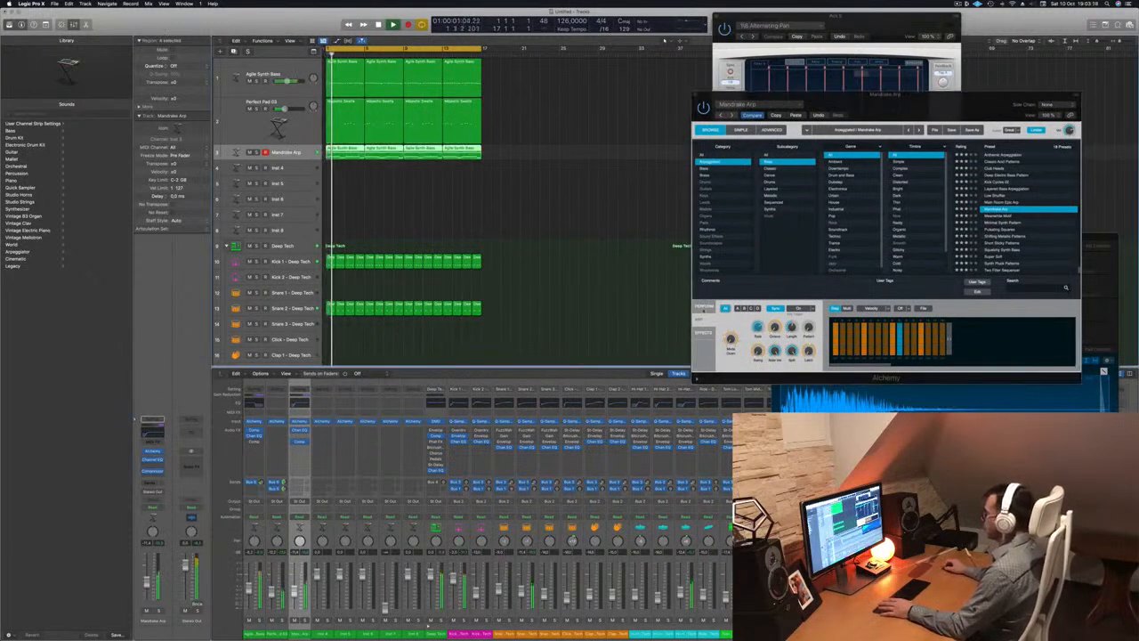
left_click(704, 309)
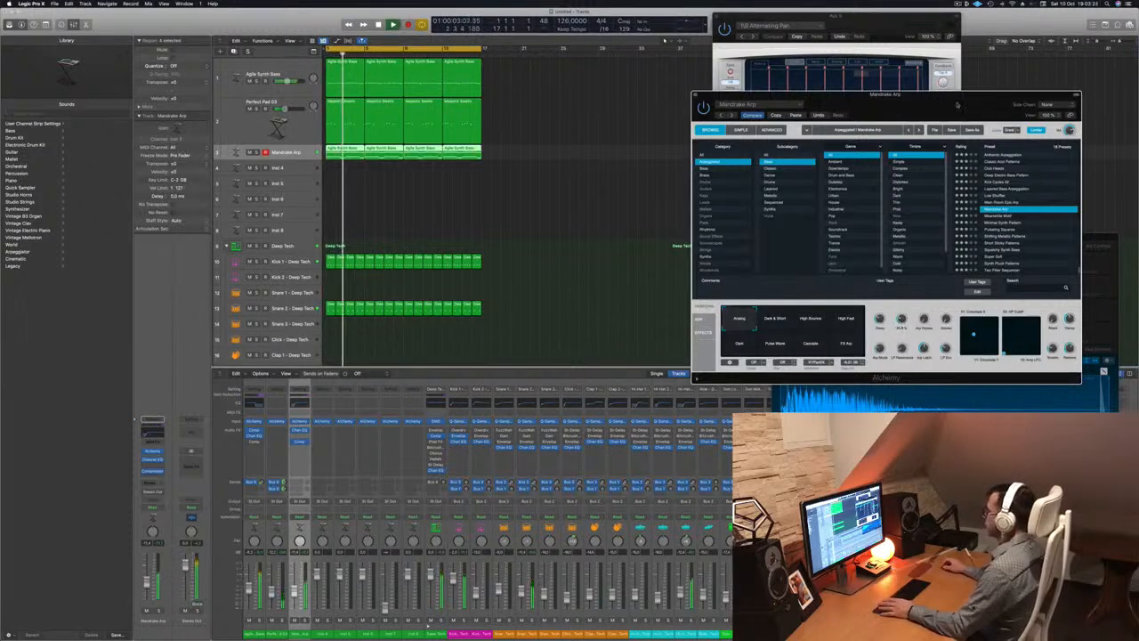
left_click_drag(956, 105, 607, 230)
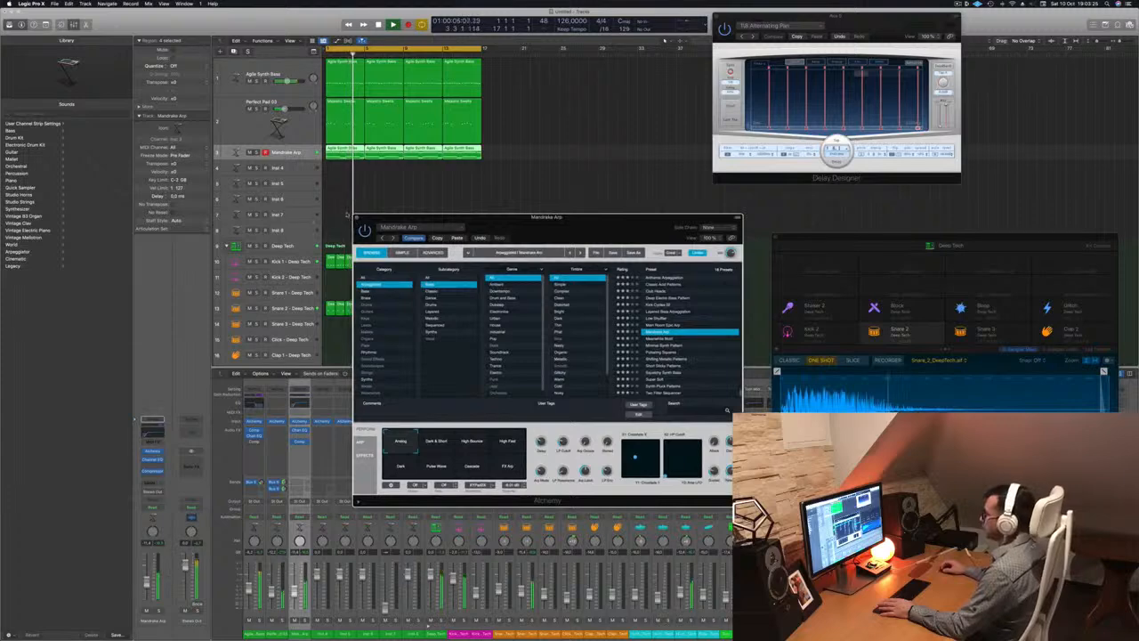
left_click(357, 217)
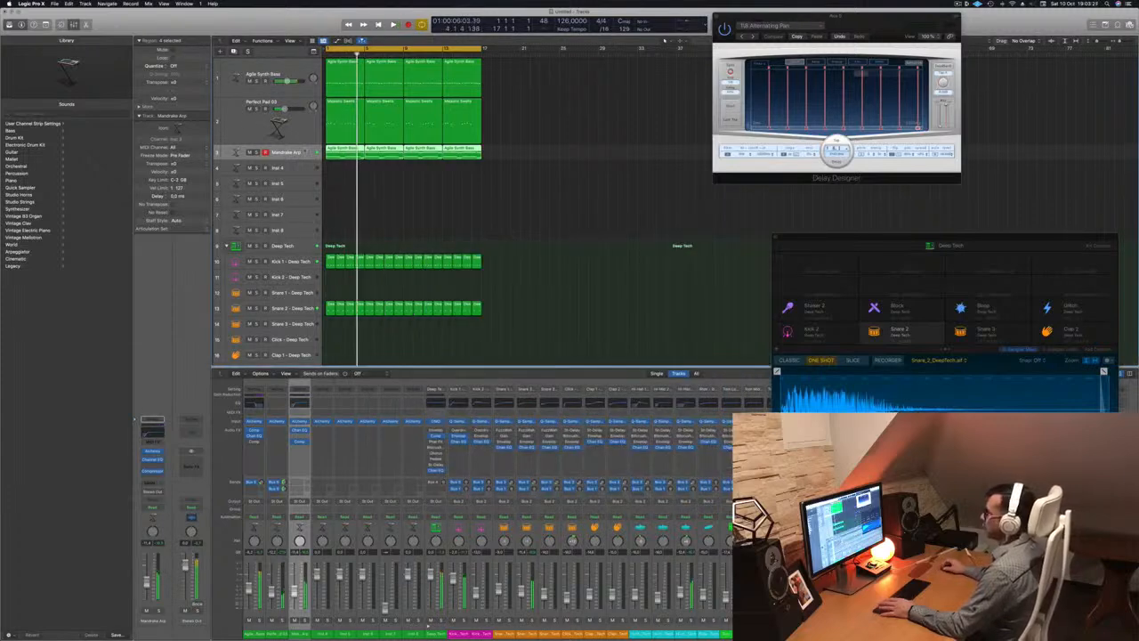
Unmute Perfect Pad 03 and make its track row taller
left_click(248, 127)
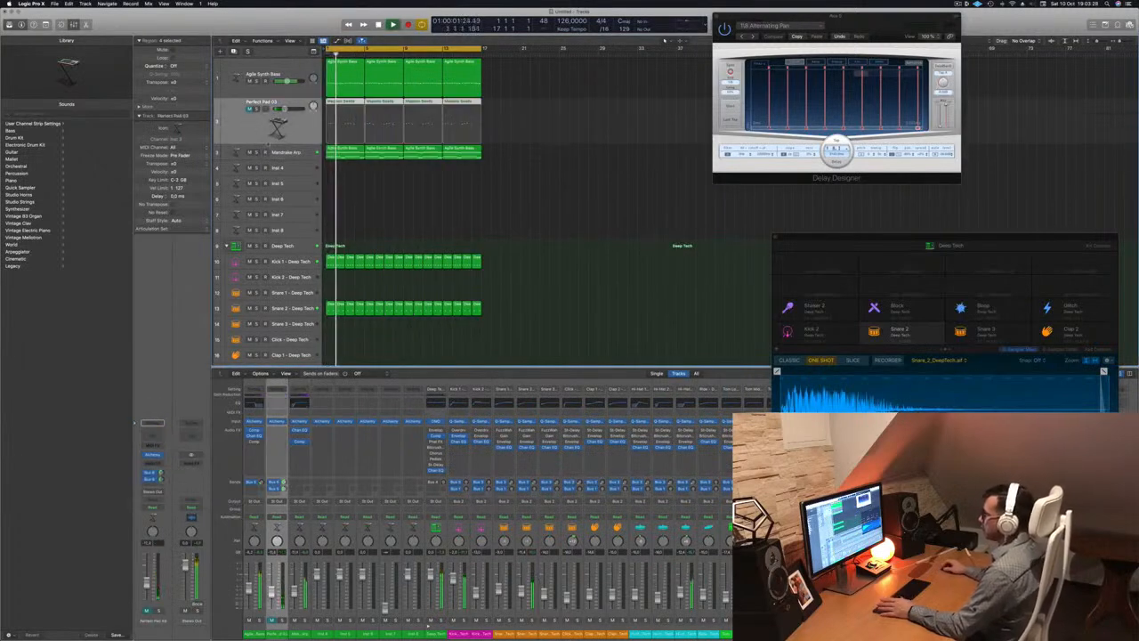
left_click(300, 151)
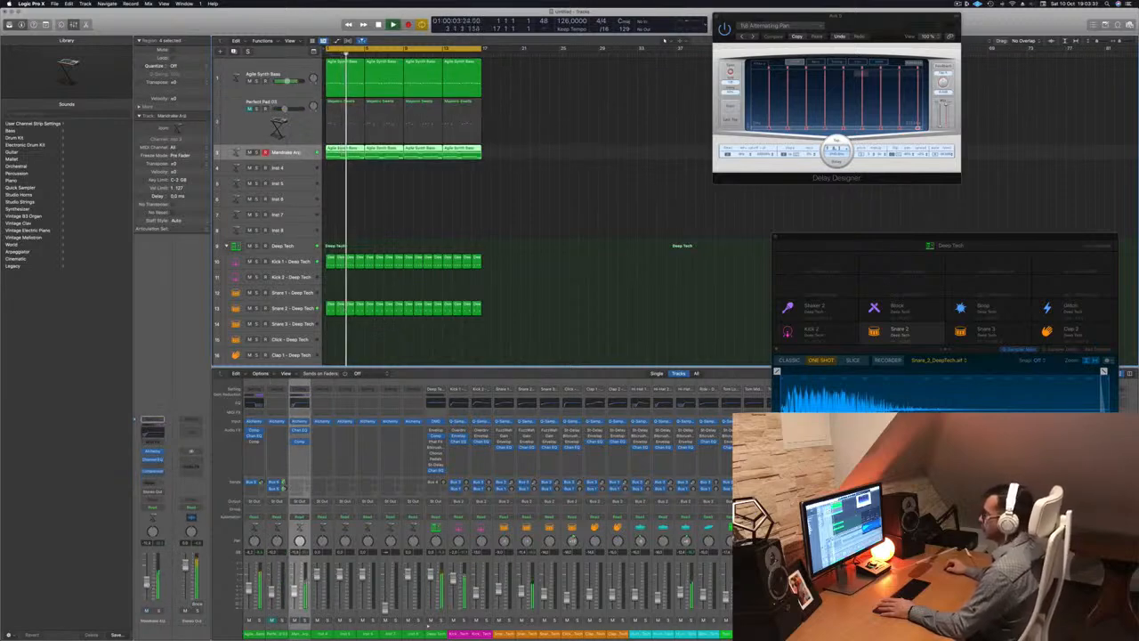
left_click(249, 109)
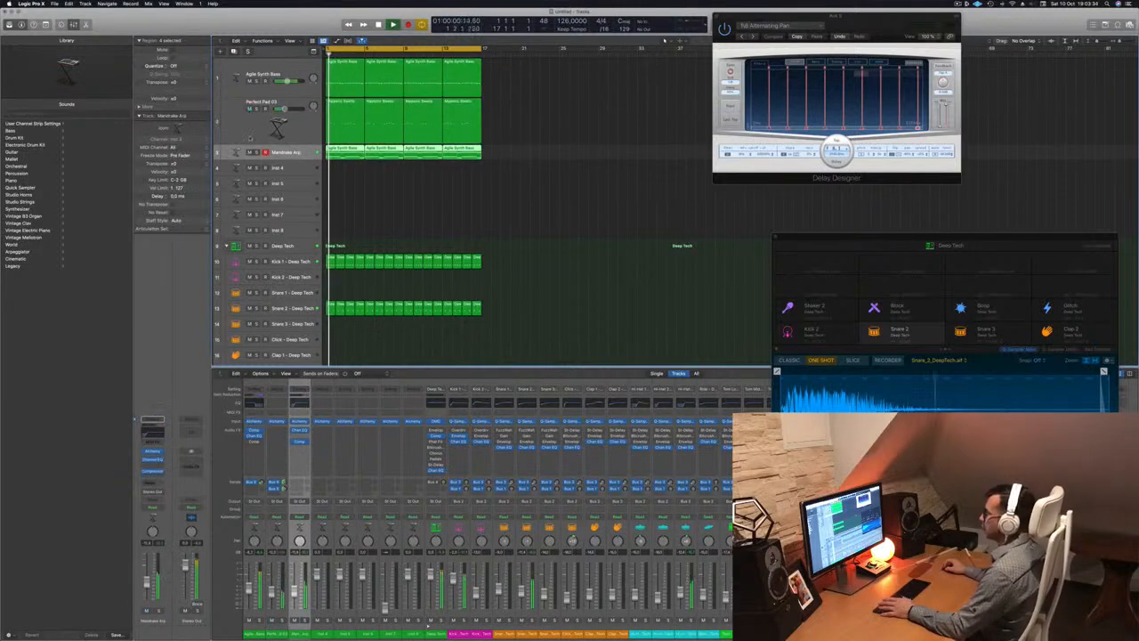
left_click(245, 127)
left_click_drag(223, 175, 204, 334)
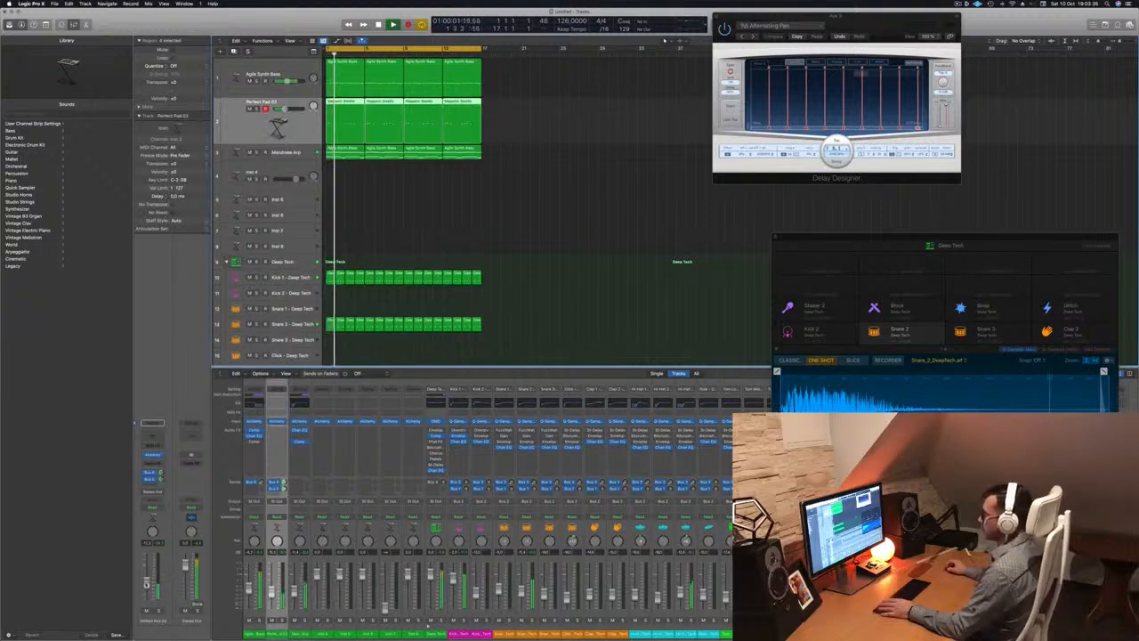
Enable Perfect Pad 03's Channel EQ low cut at 460 Hz, 12 dB/Oct, then close the EQ
left_click(153, 436)
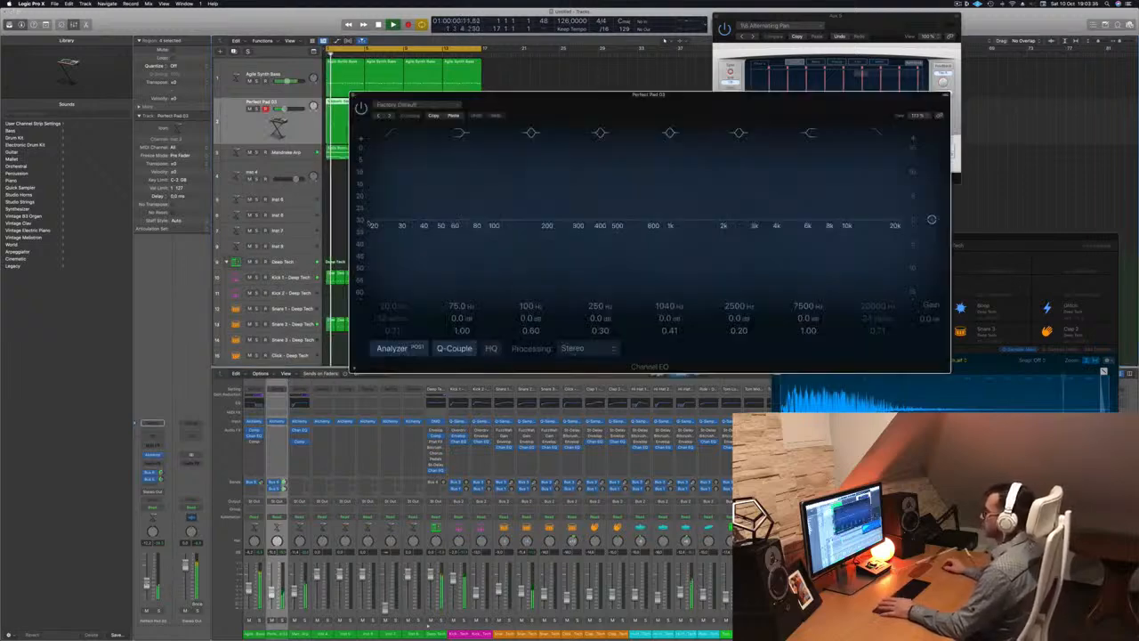
left_click(392, 132)
left_click_drag(418, 183, 687, 152)
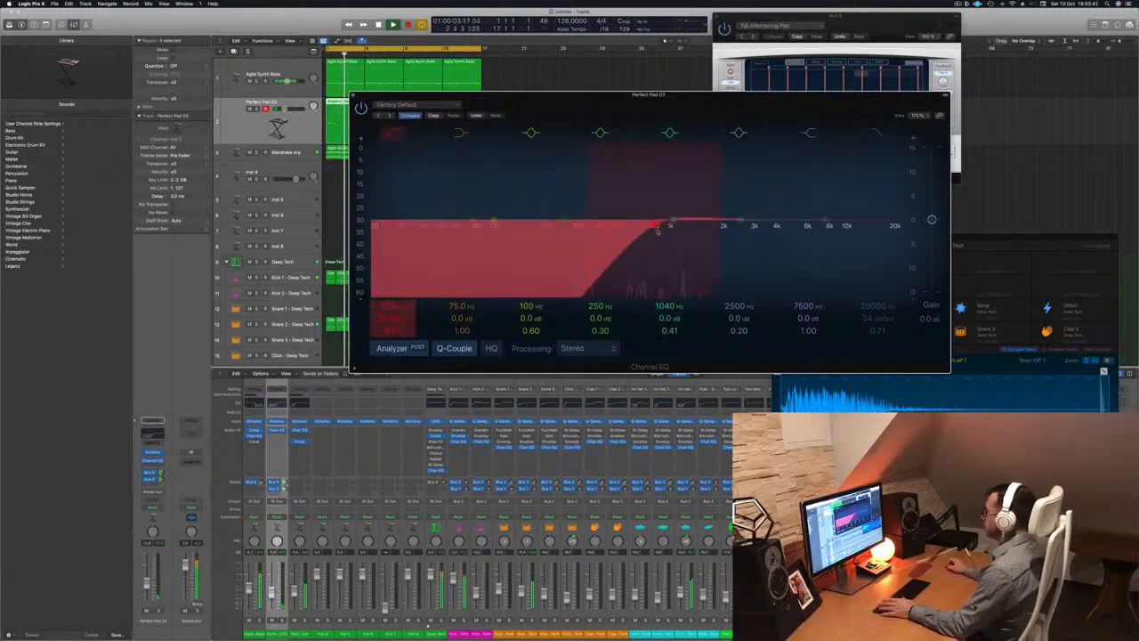
left_click_drag(664, 230, 633, 233)
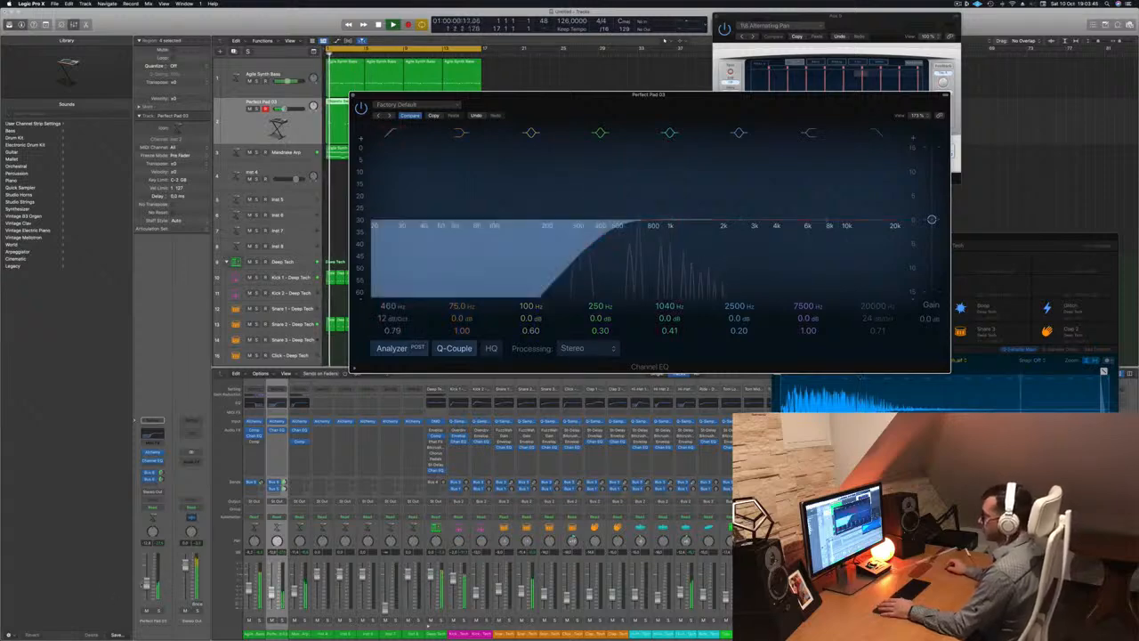
left_click(283, 108)
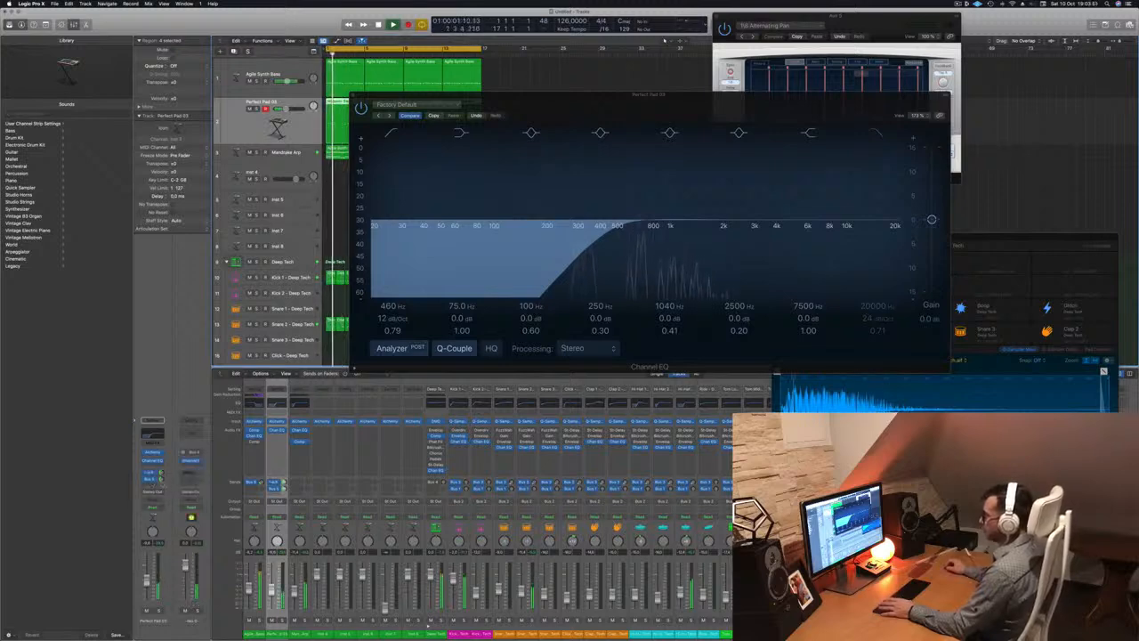
left_click(160, 479)
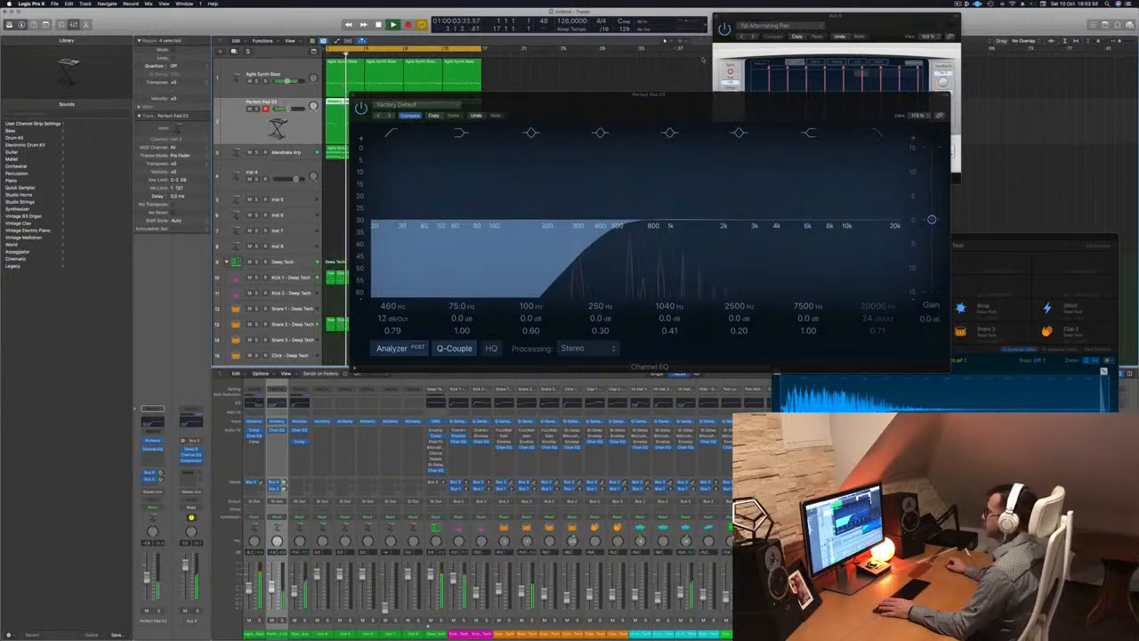
left_click_drag(660, 120, 575, 159)
left_click(268, 135)
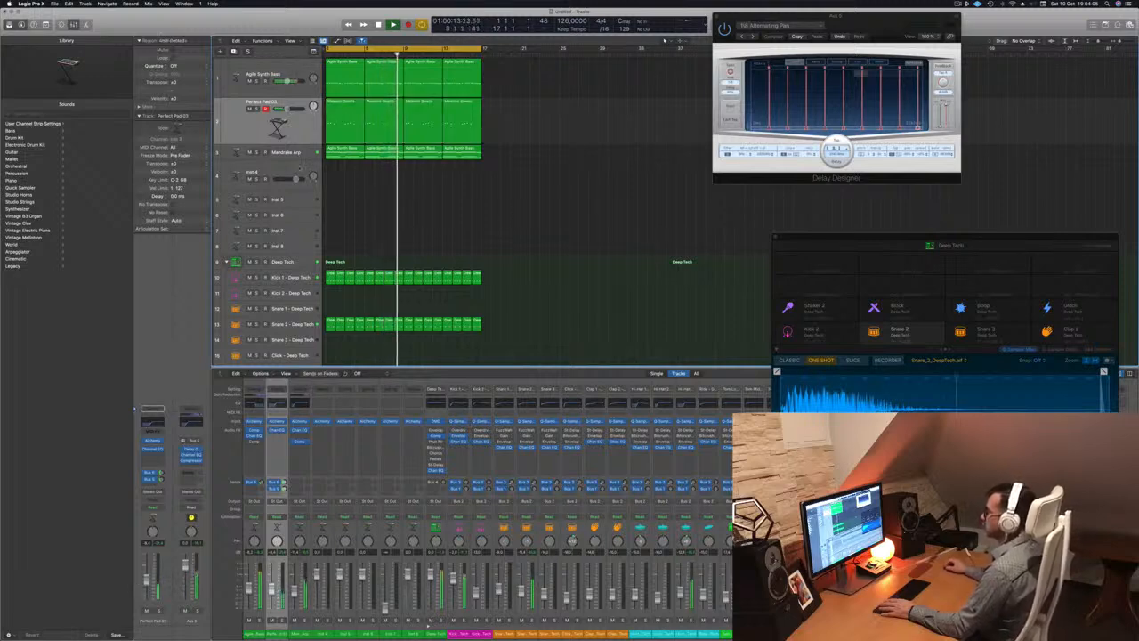
left_click(286, 152)
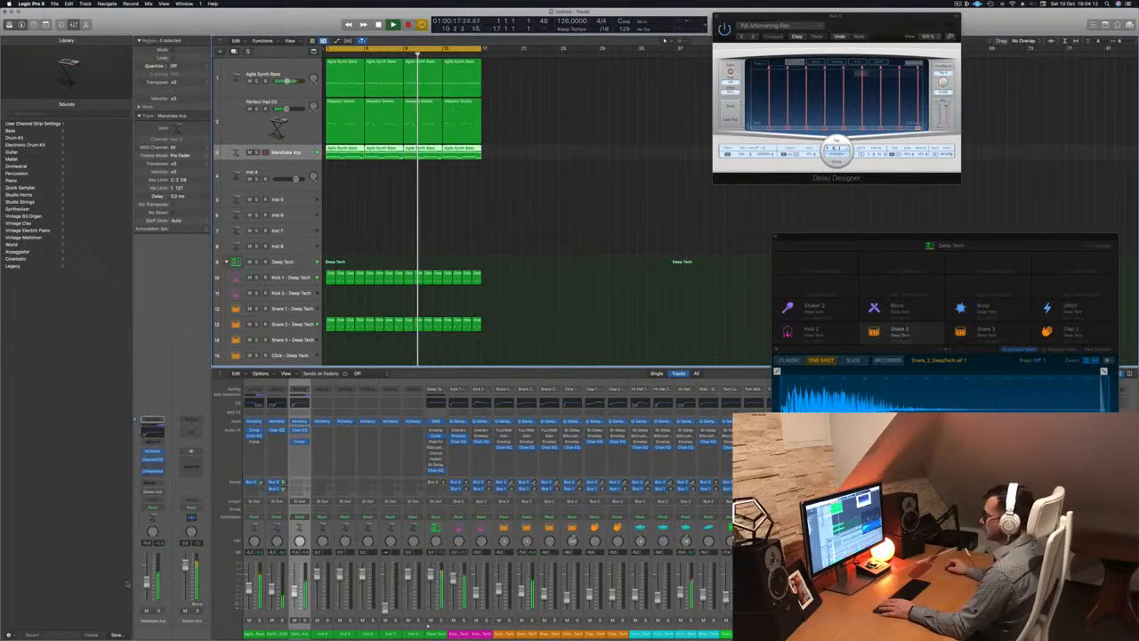
left_click(154, 469)
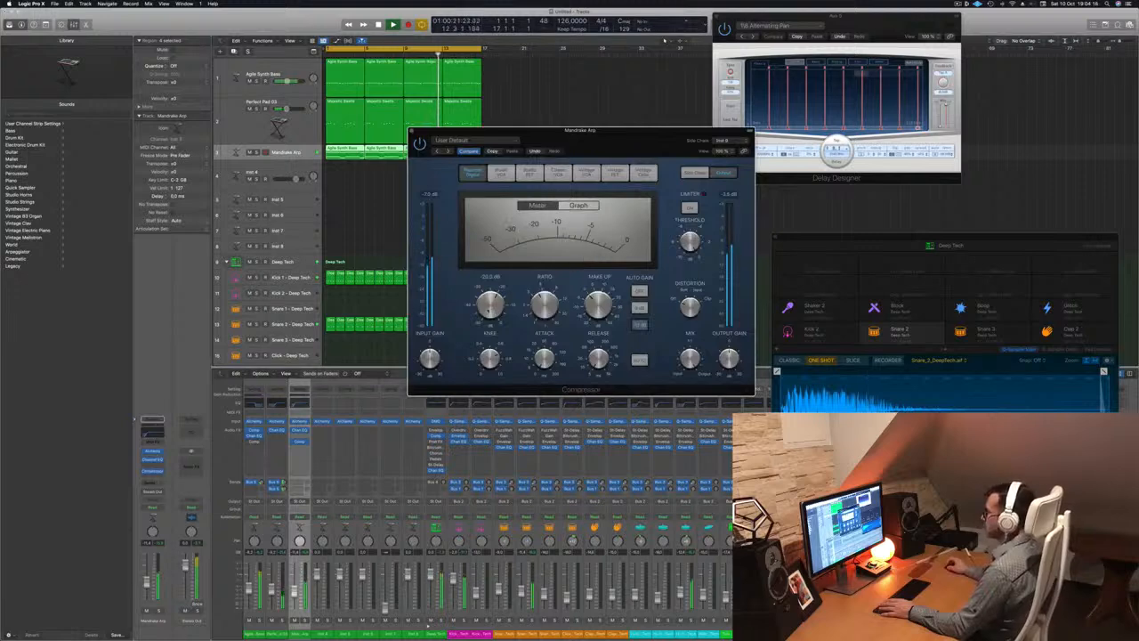
left_click(411, 133)
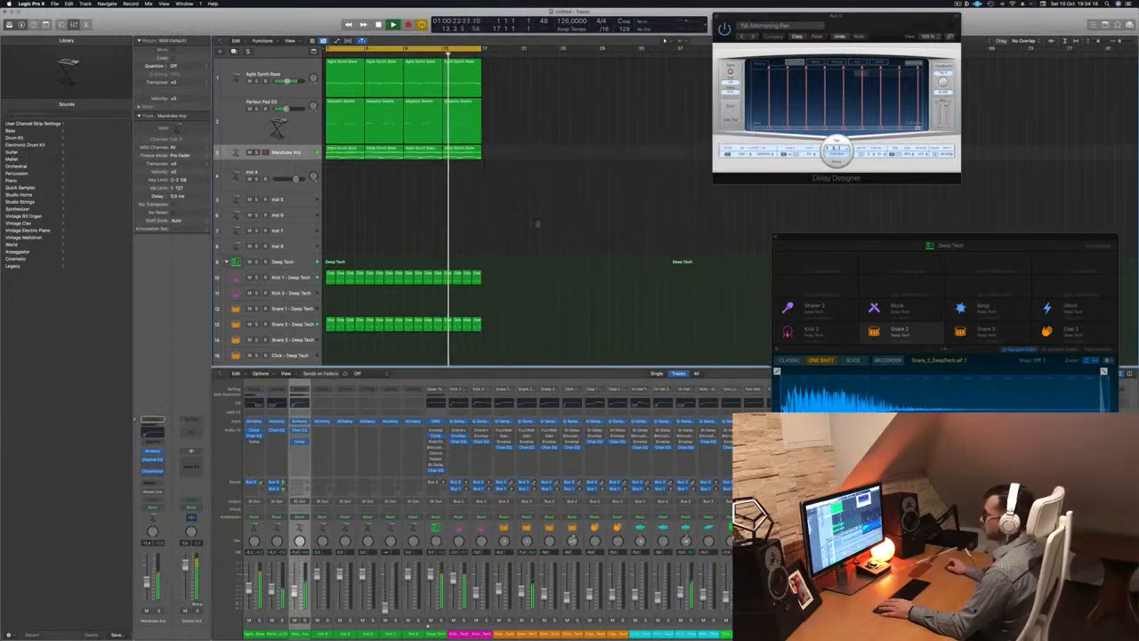
scroll(576, 233, "down", 2)
scroll(575, 232, "up", 2)
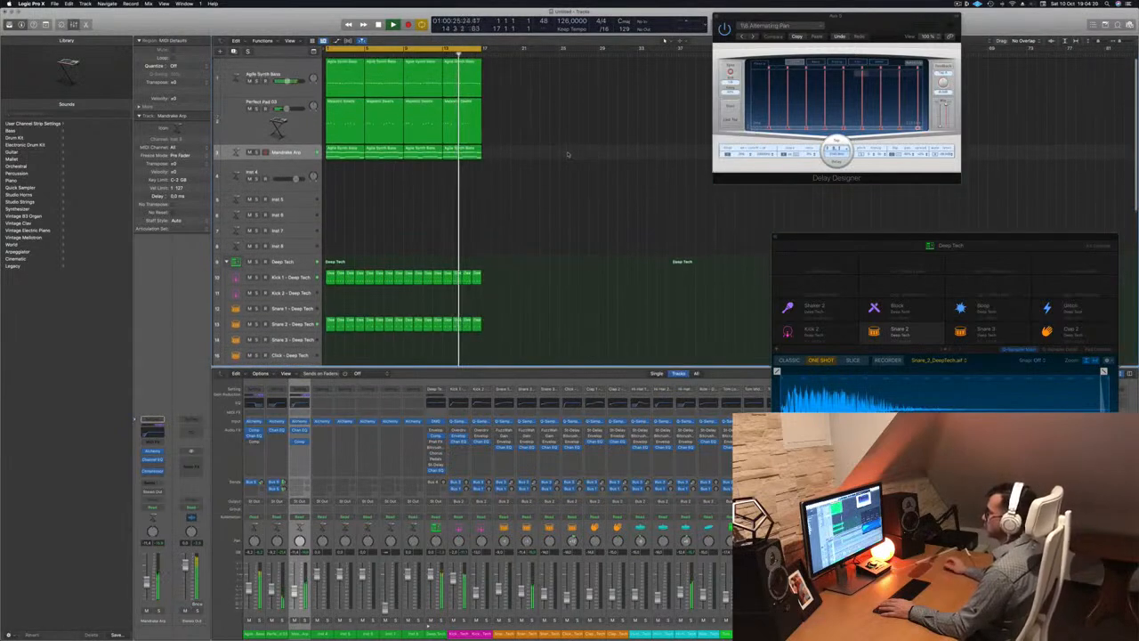
left_click(290, 127)
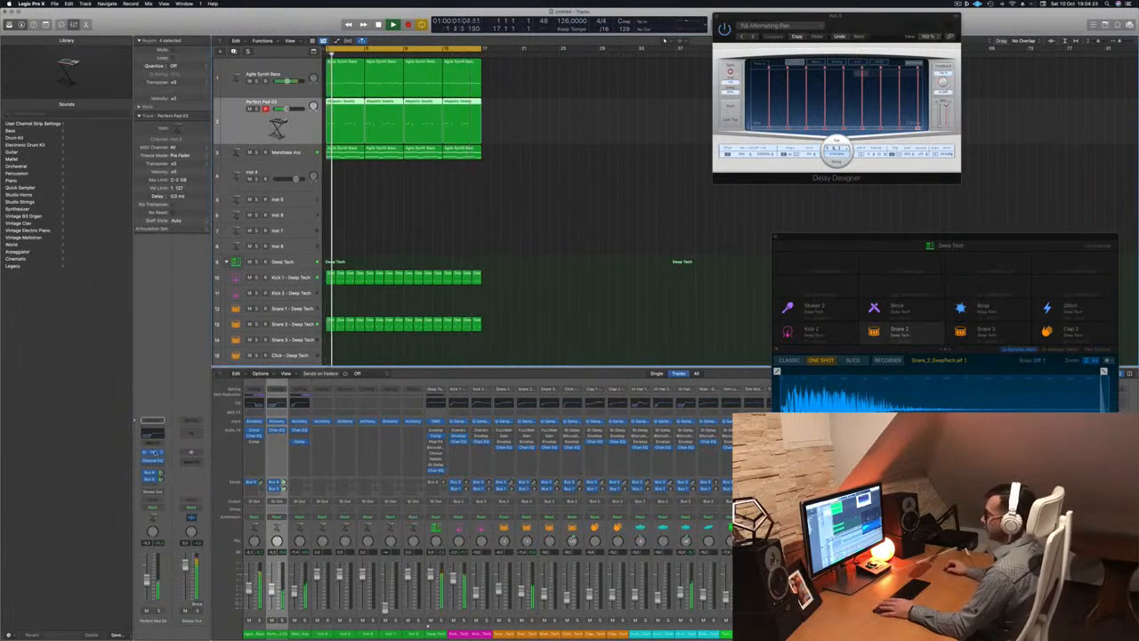
Open Perfect Pad 03's Alchemy window and position it
double_click(280, 129)
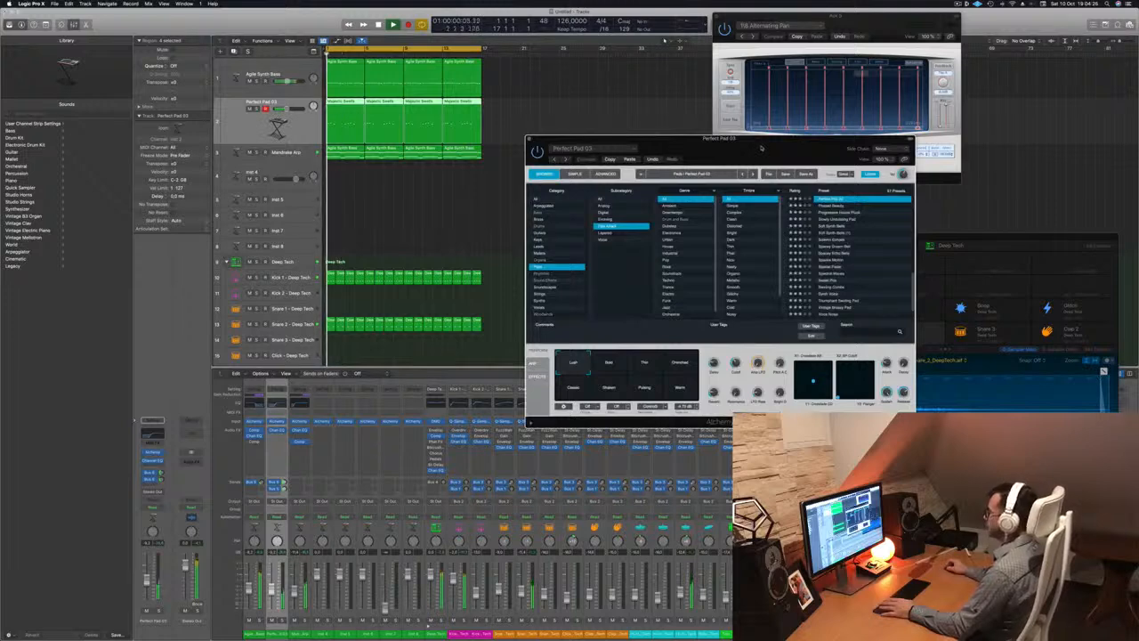
left_click_drag(616, 135, 393, 131)
left_click_drag(476, 137, 593, 146)
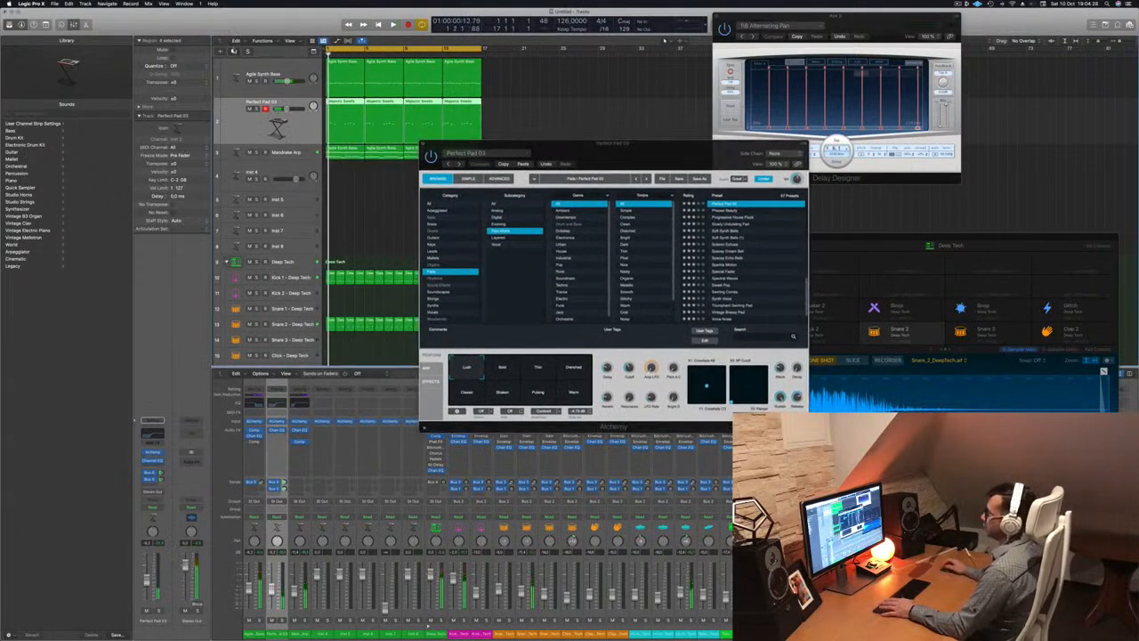
Duplicate the Perfect Pad 03 track with its regions and mute the original
key("super+d")
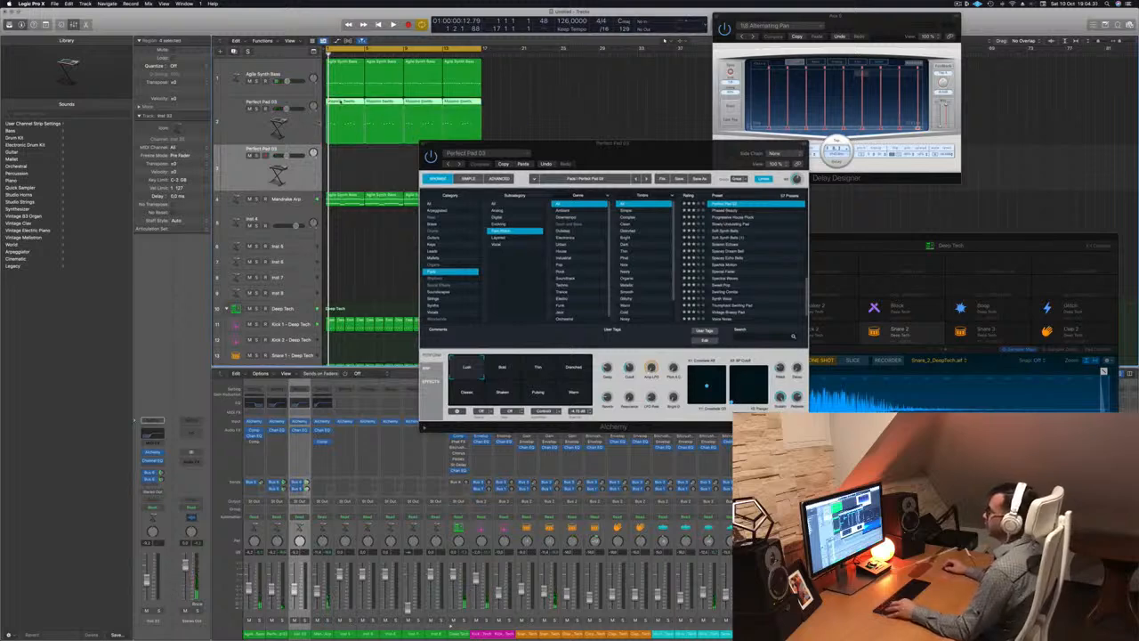
left_click_drag(341, 106, 342, 165)
left_click_drag(550, 149, 679, 138)
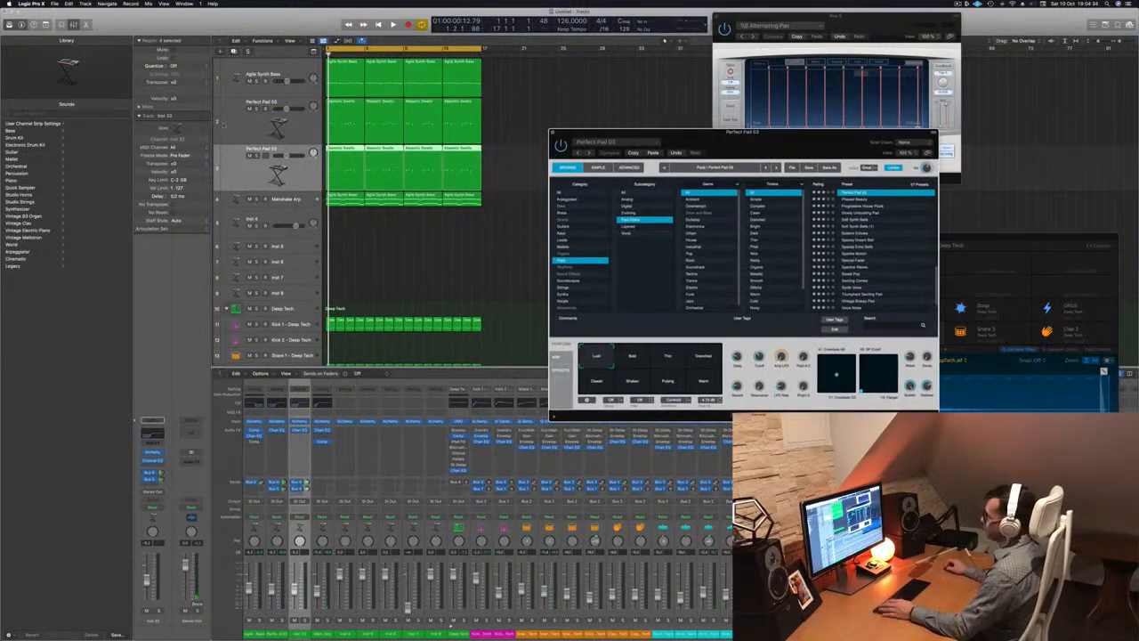
left_click(250, 108)
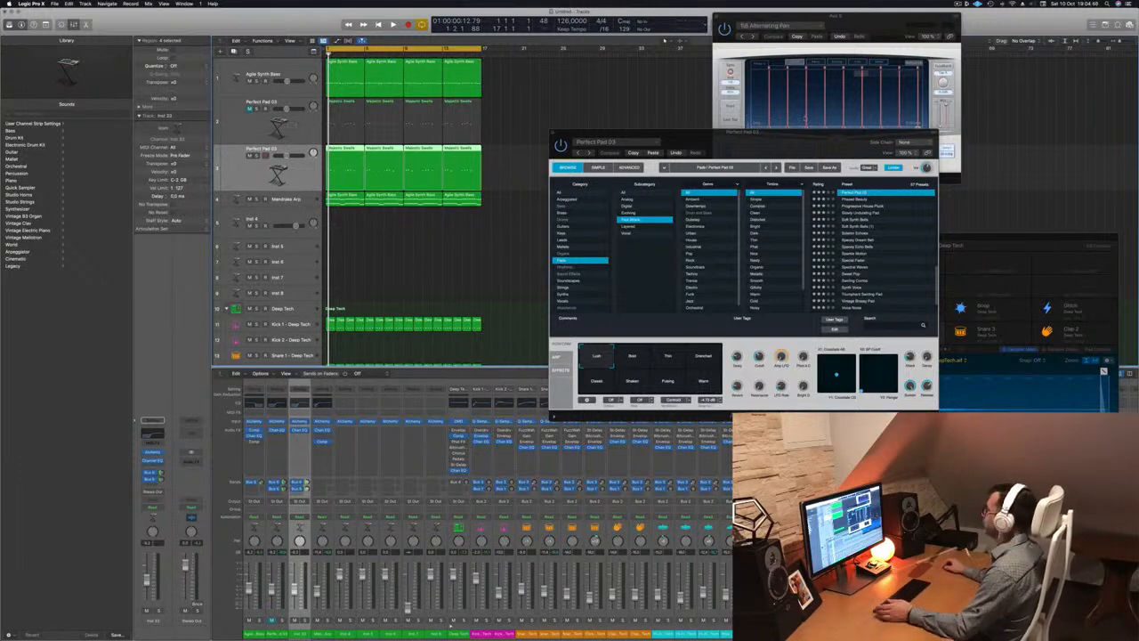
Reposition the Perfect Pad 03 Alchemy window and open Inst 33's Alchemy window
left_click_drag(769, 140, 734, 138)
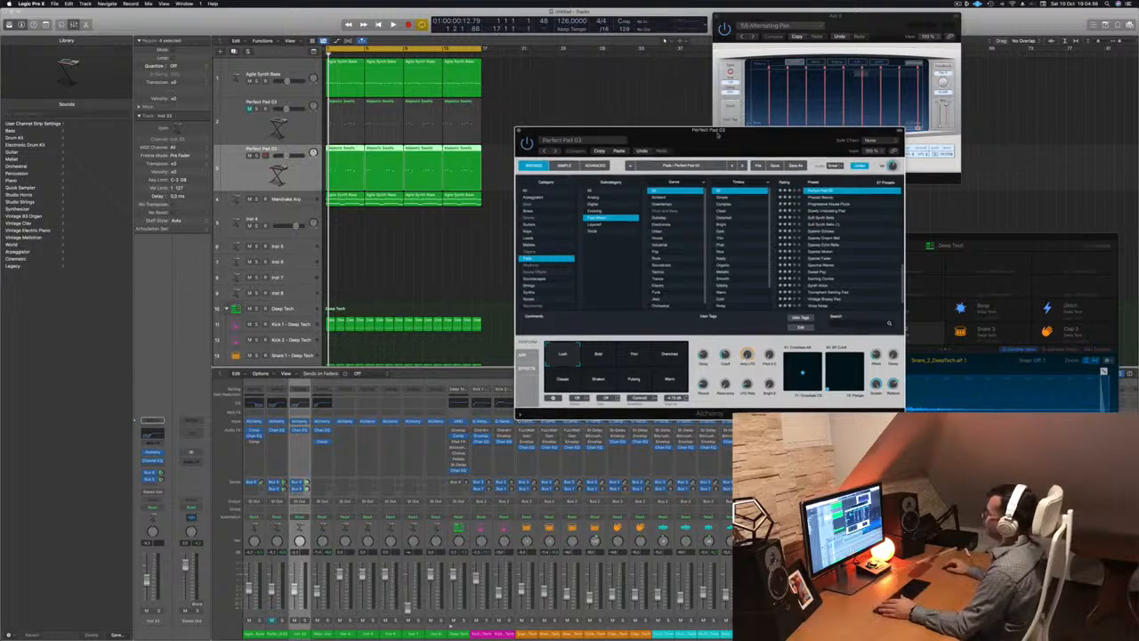
left_click_drag(734, 138, 696, 145)
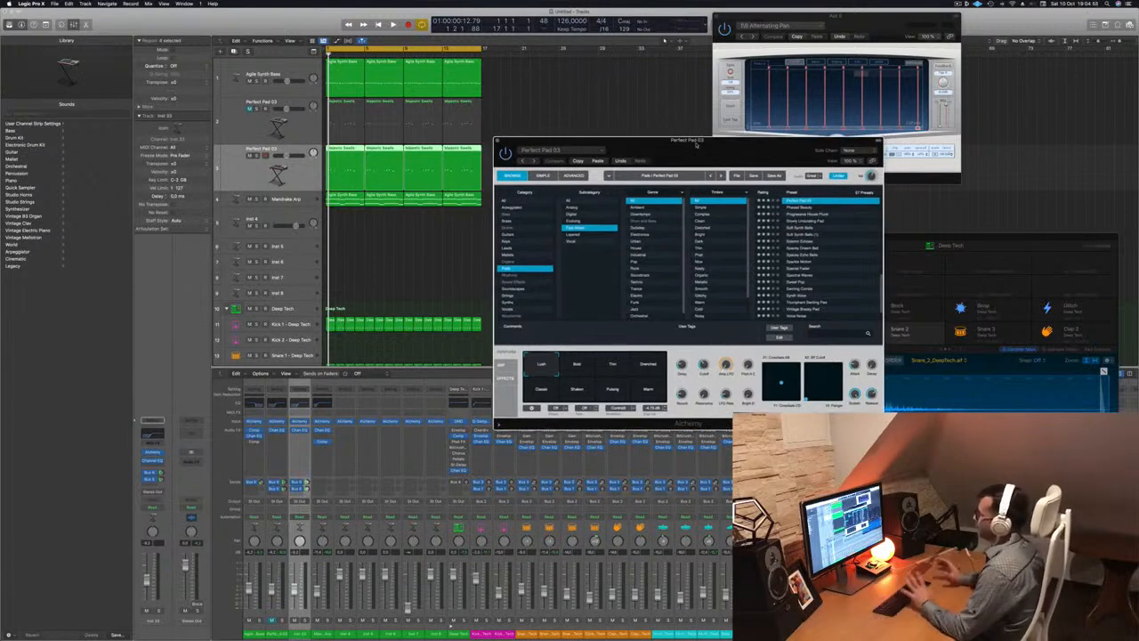
left_click_drag(696, 145, 773, 99)
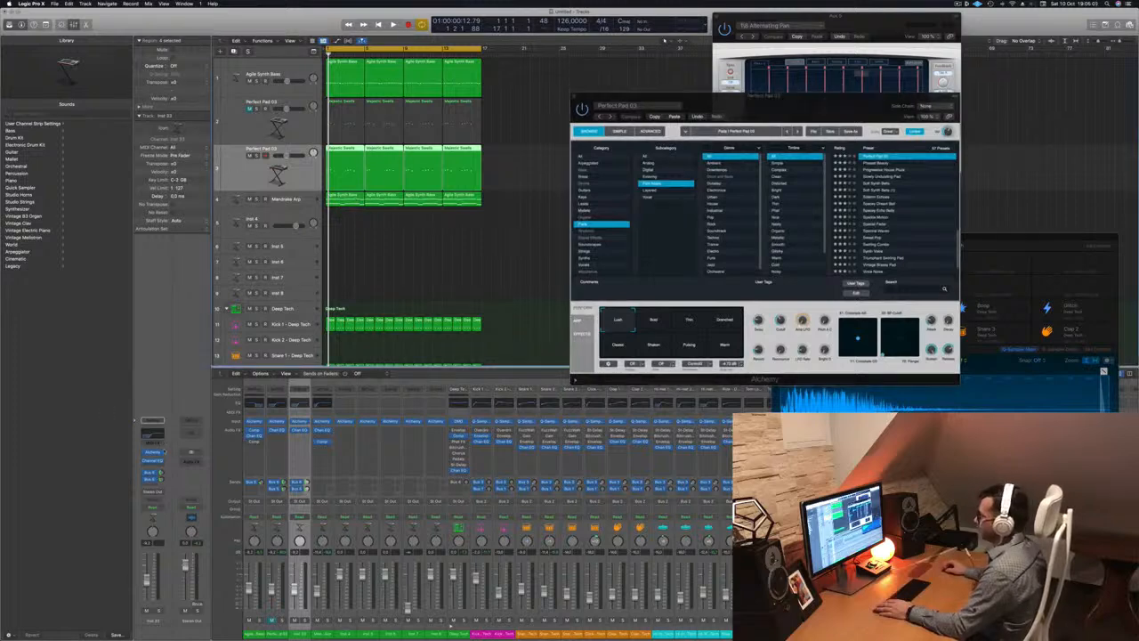
left_click(153, 453)
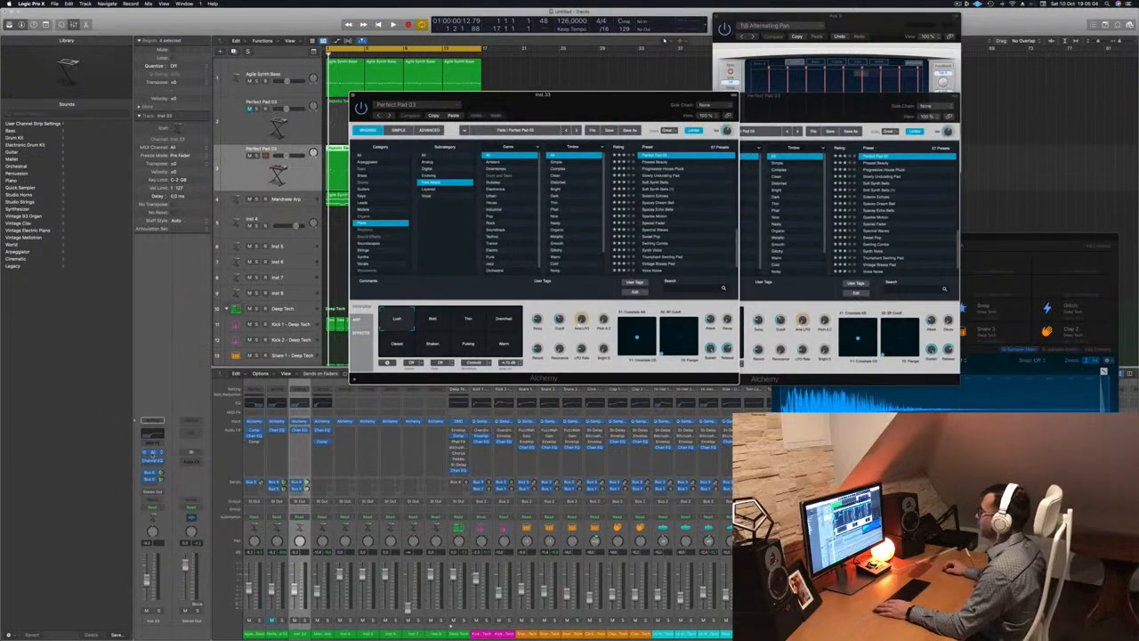
Arrange the two Alchemy windows side by side and start playback
left_click(152, 454)
left_click(153, 453)
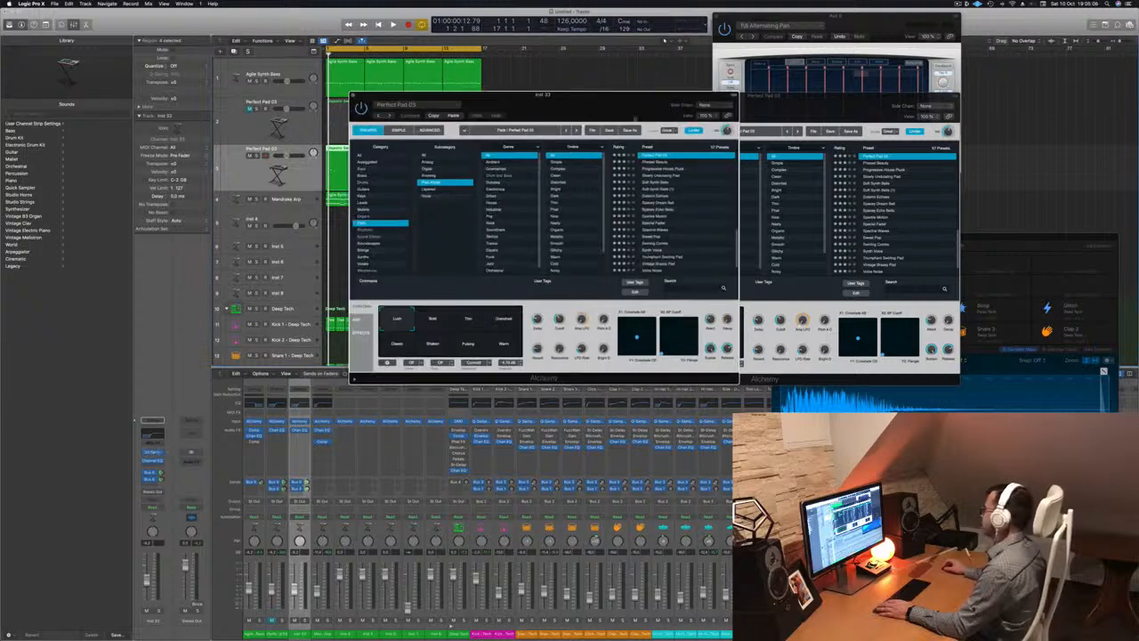
left_click_drag(637, 100, 663, 109)
left_click_drag(795, 98, 1016, 99)
left_click_drag(663, 111, 718, 116)
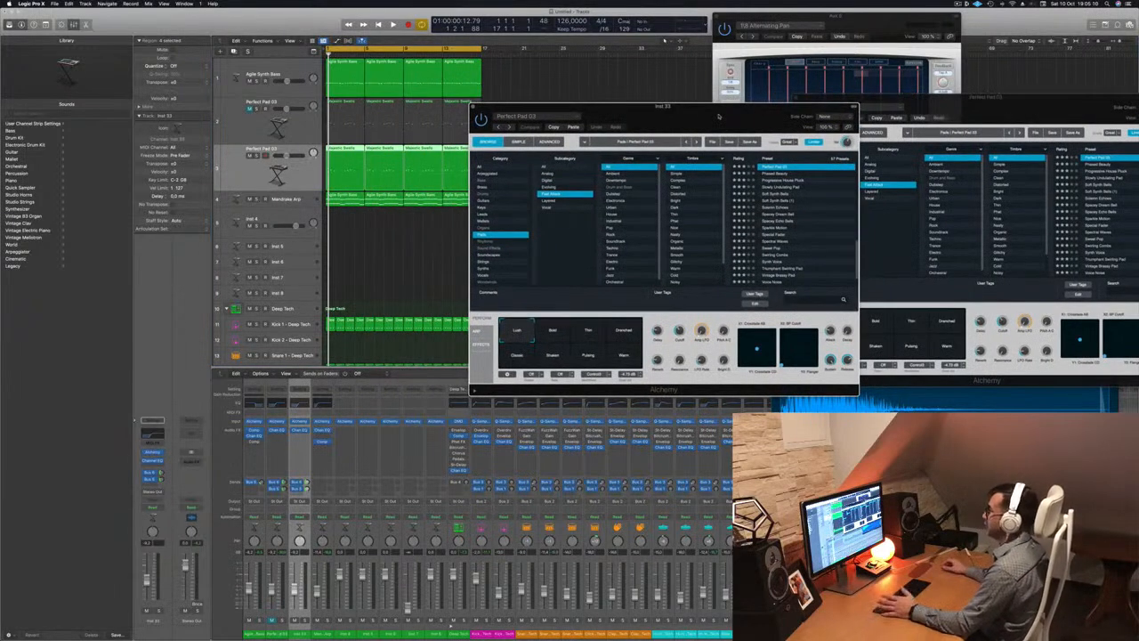
key("space")
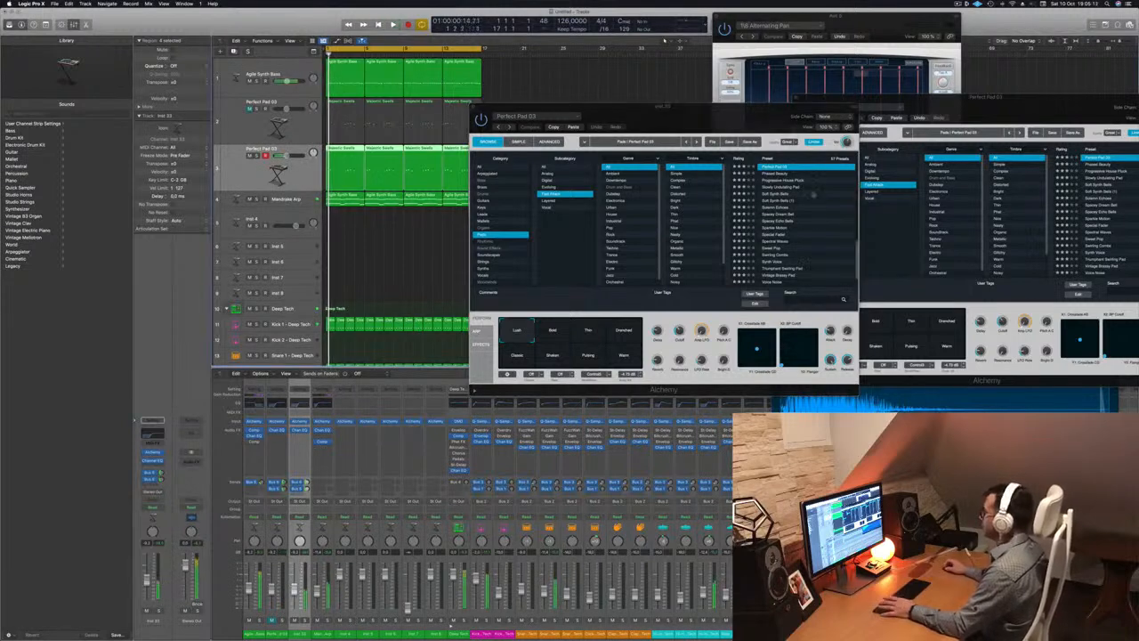
Audition Soft Synth Bells, Solemn Echoes, Spacey Dream Bell and other presets, ending on Sweet Pop
left_click(776, 194)
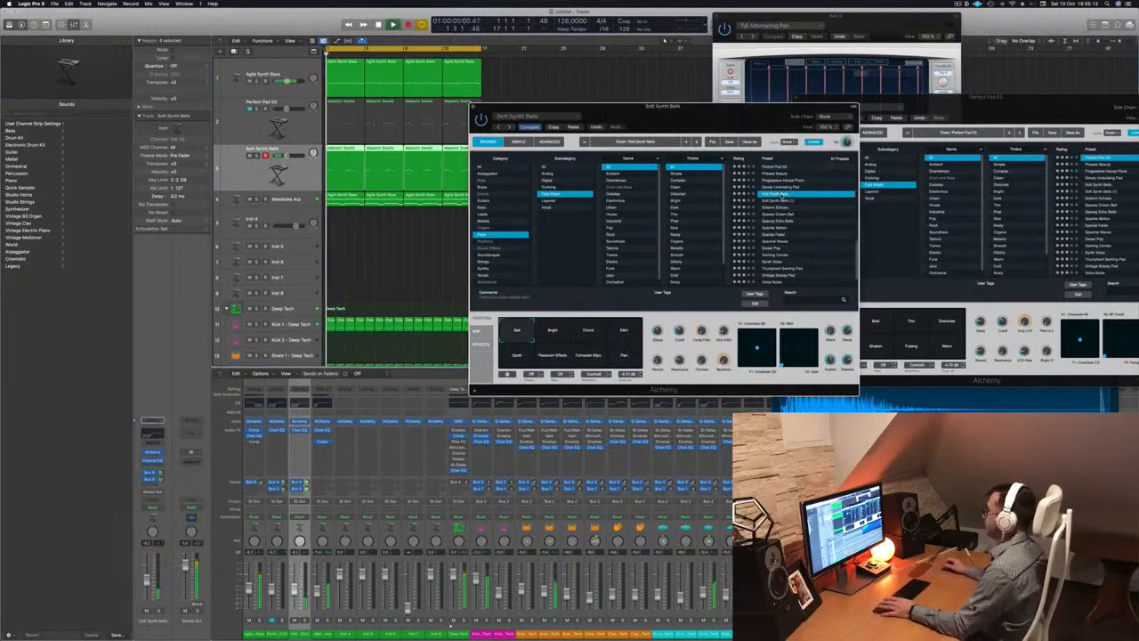
scroll(801, 201, "down", 2)
left_click(776, 194)
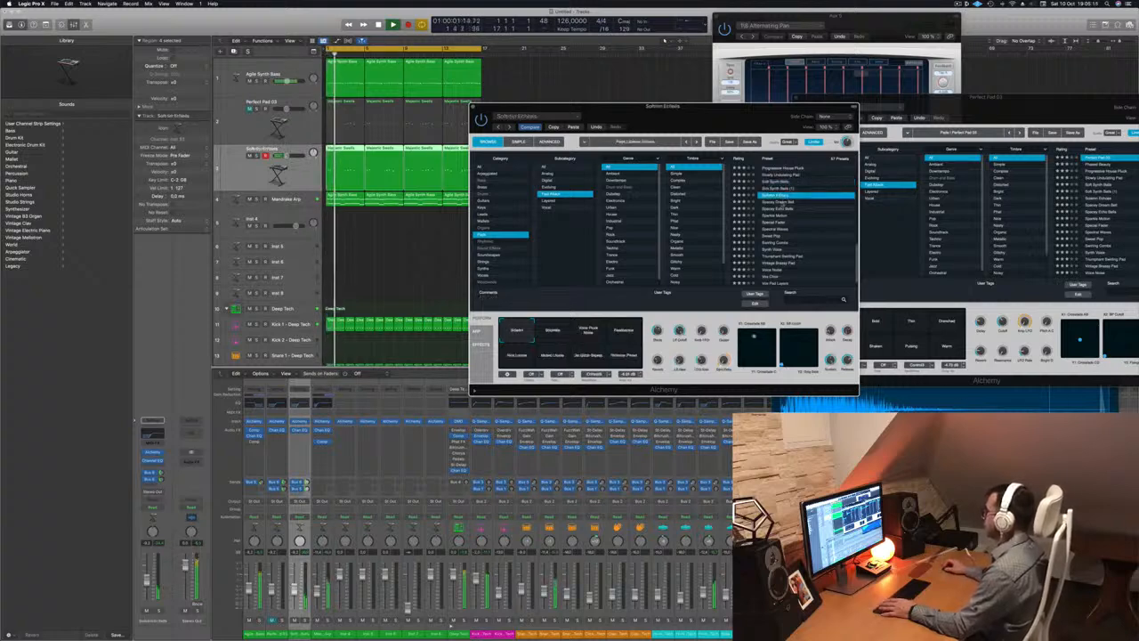
left_click(783, 203)
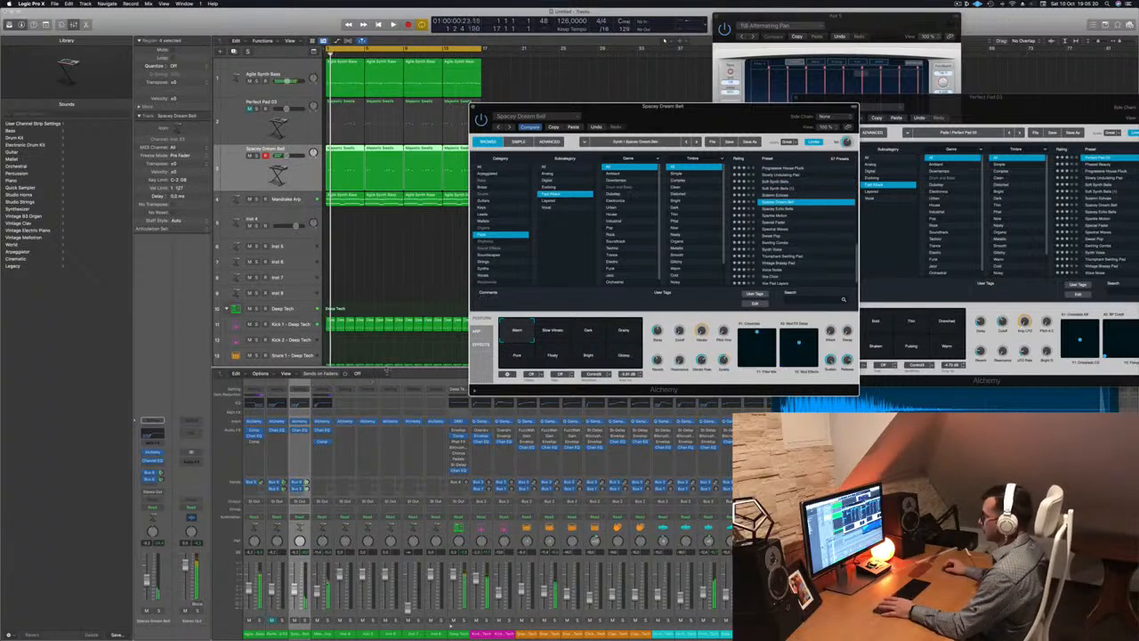
key("space")
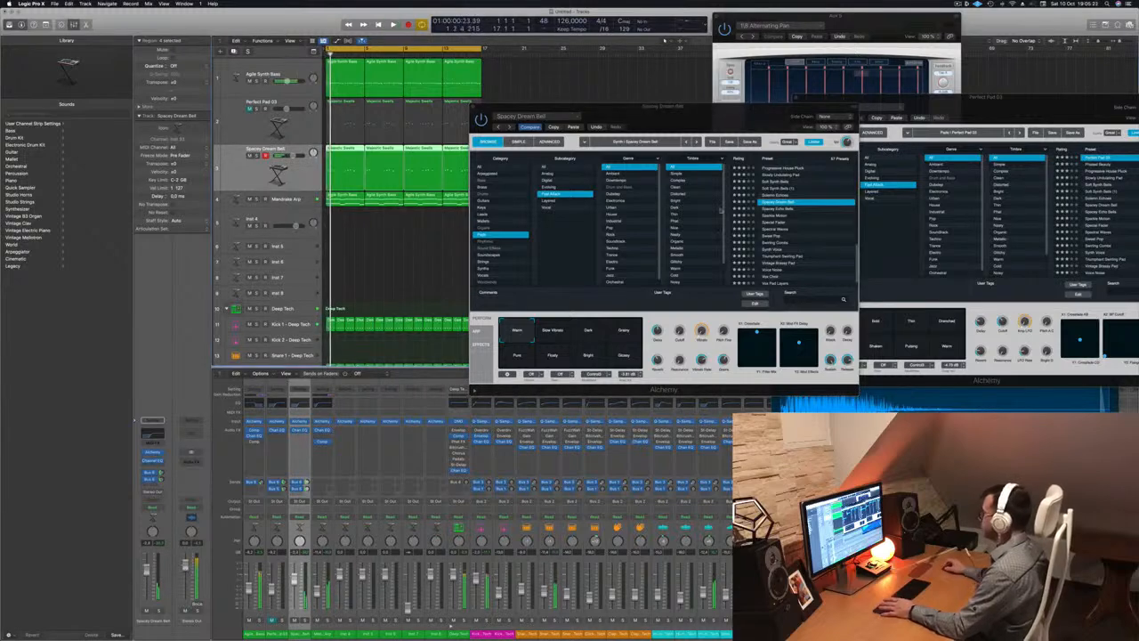
left_click(776, 216)
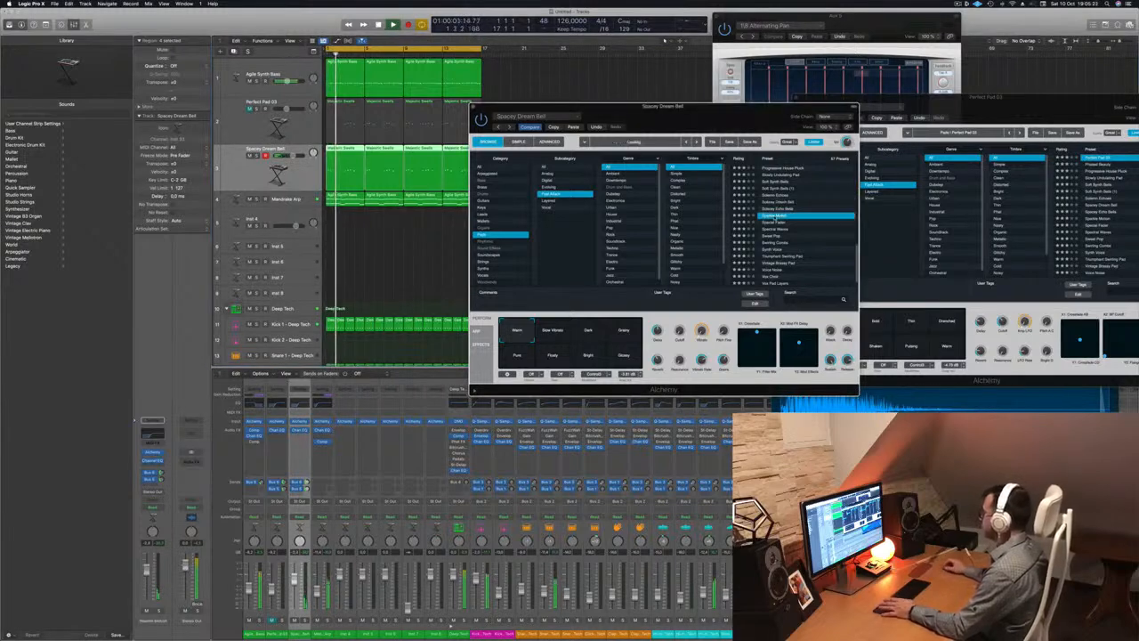
scroll(789, 217, "down", 1)
left_click(774, 216)
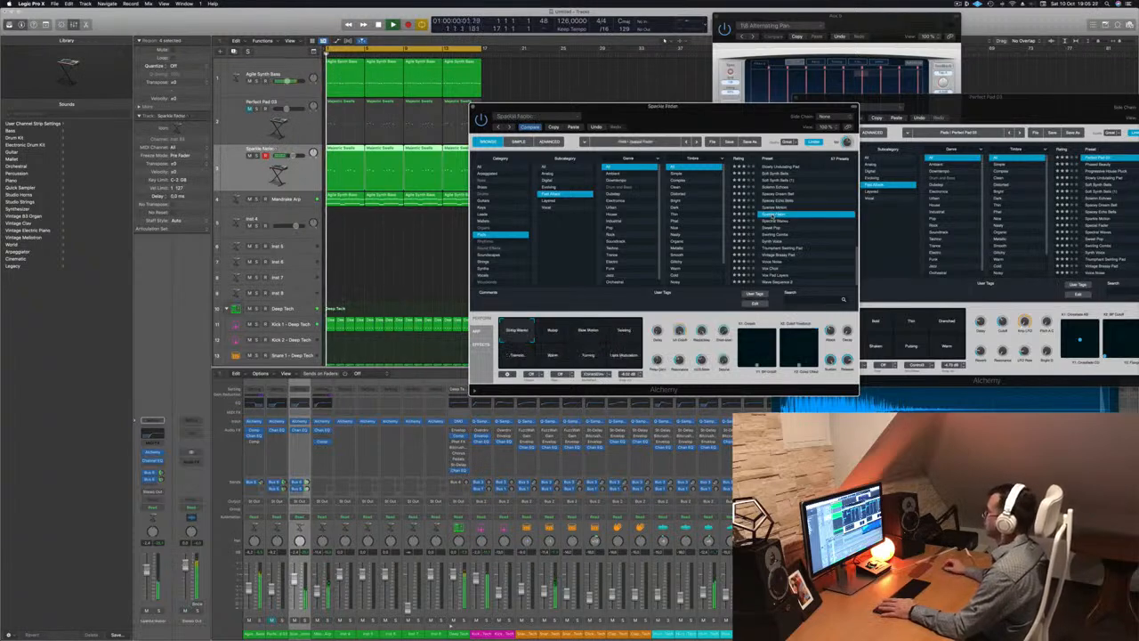
left_click(775, 228)
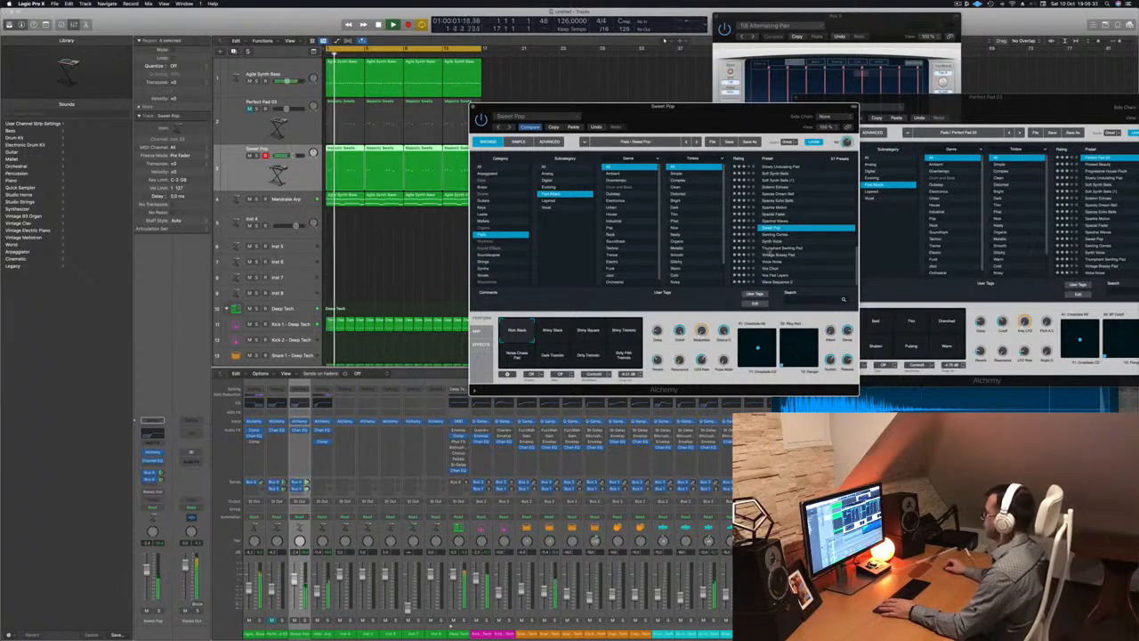
Try the Shiny Stack, Shiny Square, Shiny Tremolo, Noise Chime Pad and Dark Tremolo variations
left_click(546, 335)
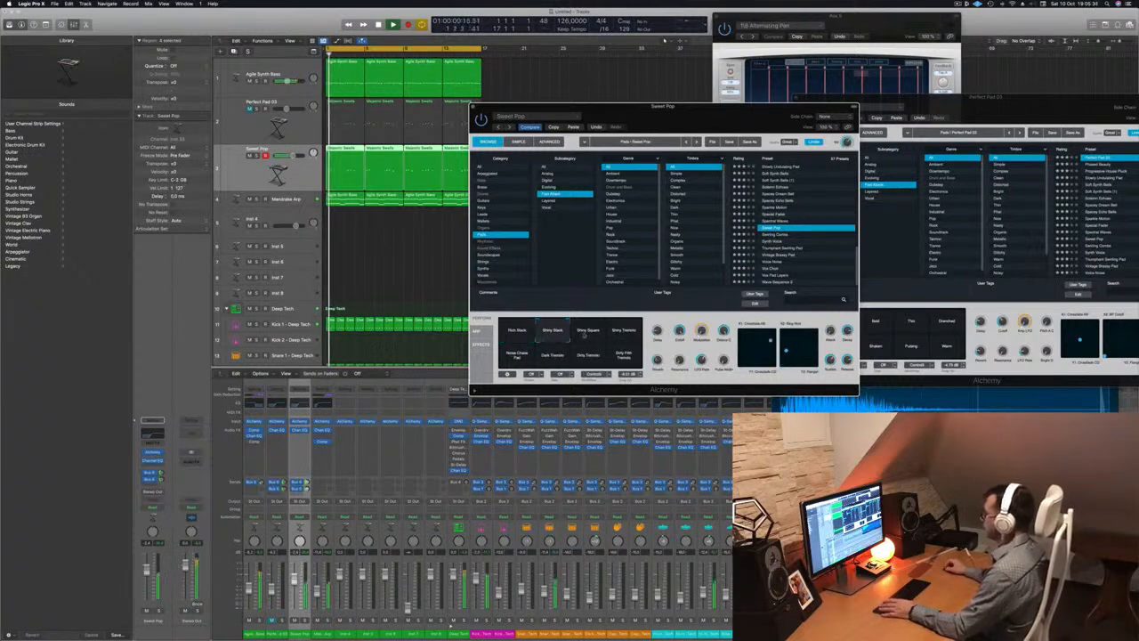
left_click(592, 336)
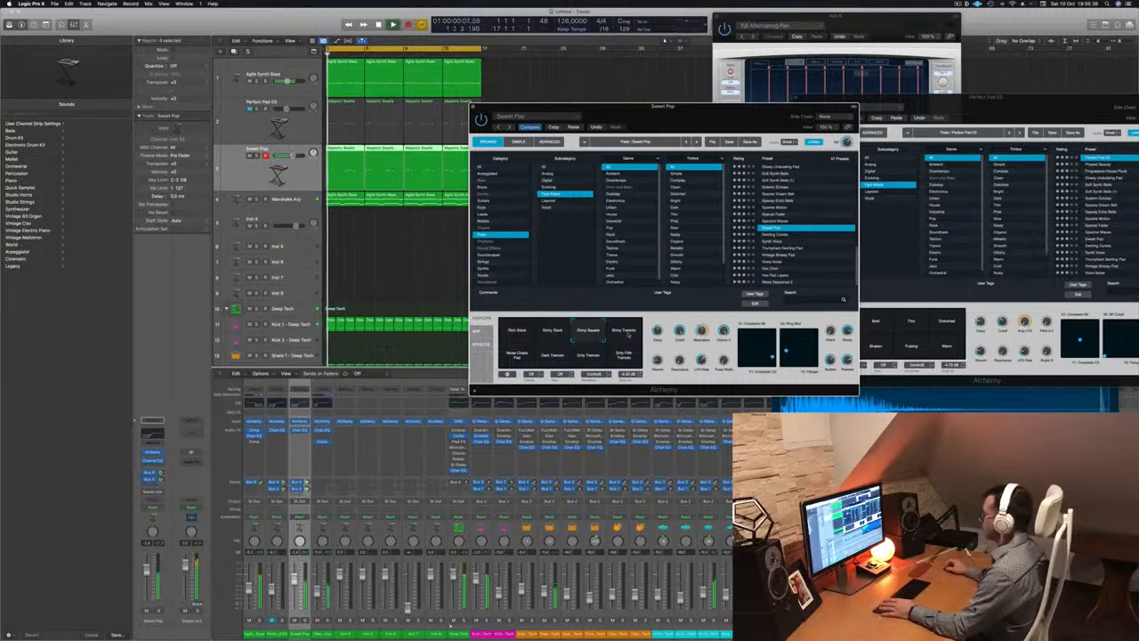
left_click(628, 333)
left_click(518, 355)
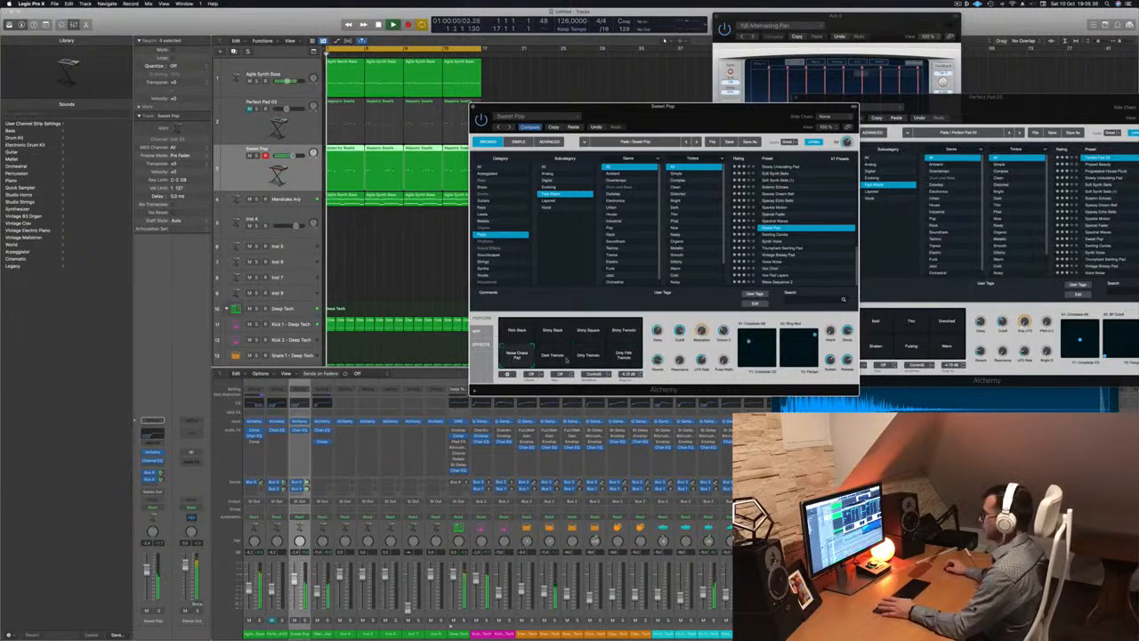
left_click(554, 356)
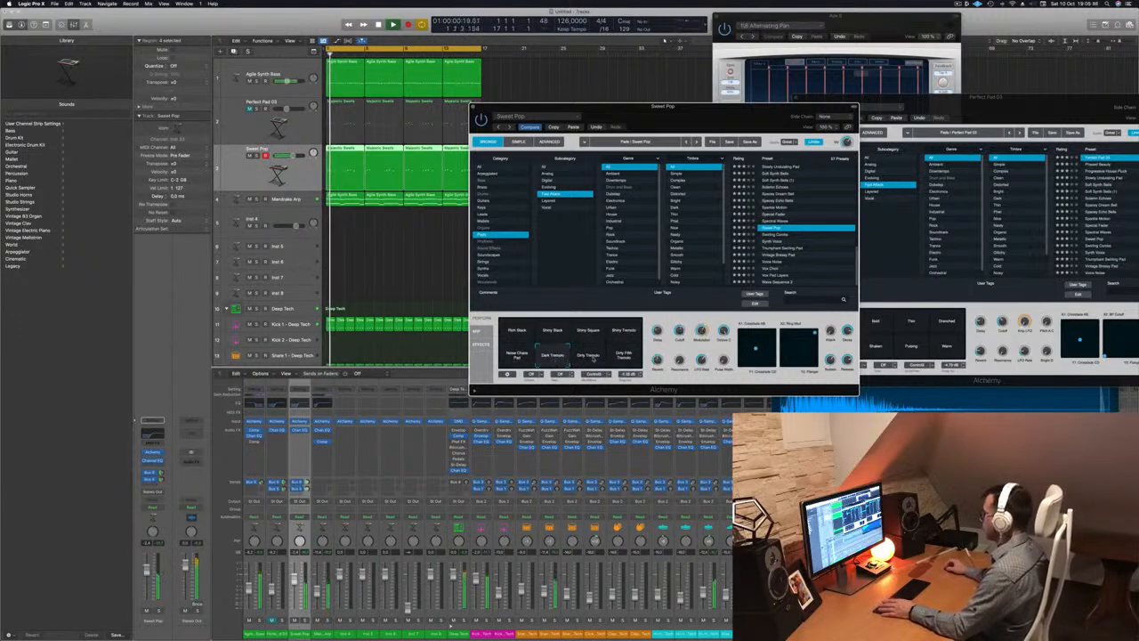
left_click(591, 356)
left_click(625, 353)
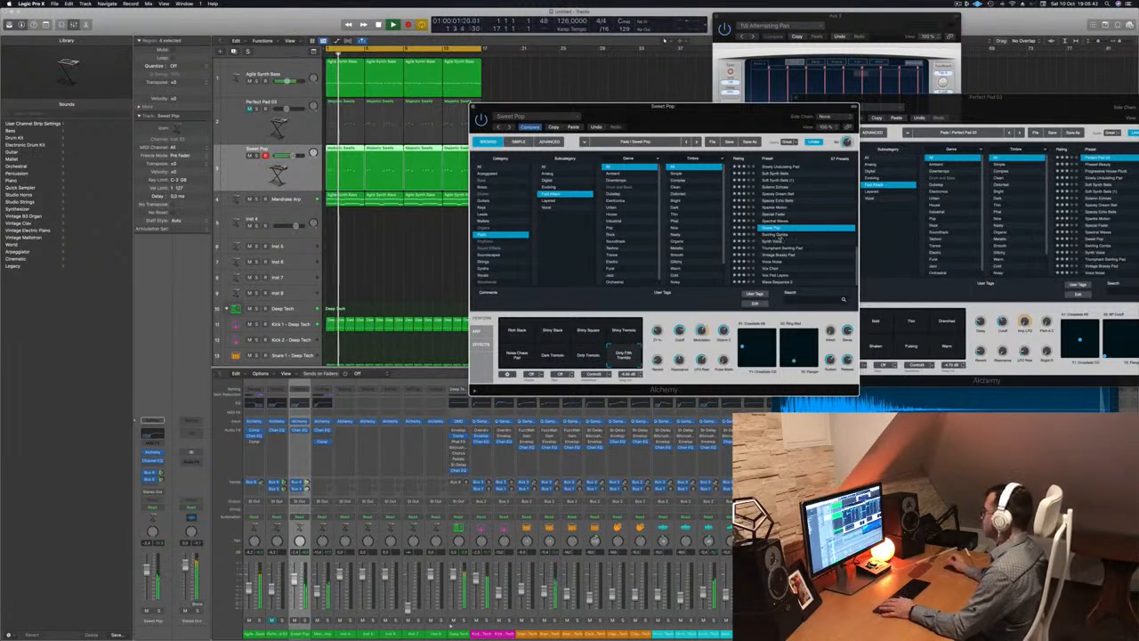
Audition Swelling Combs, Triumphant Swirling Pad and Angel presets, settling on Blue Air
left_click(774, 235)
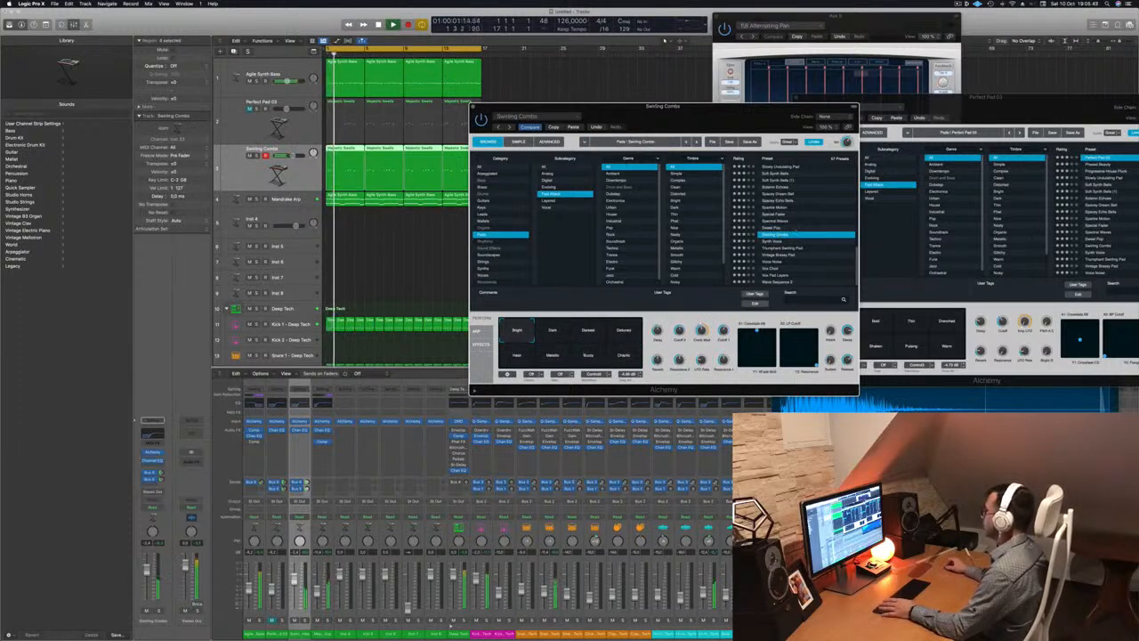
left_click(789, 250)
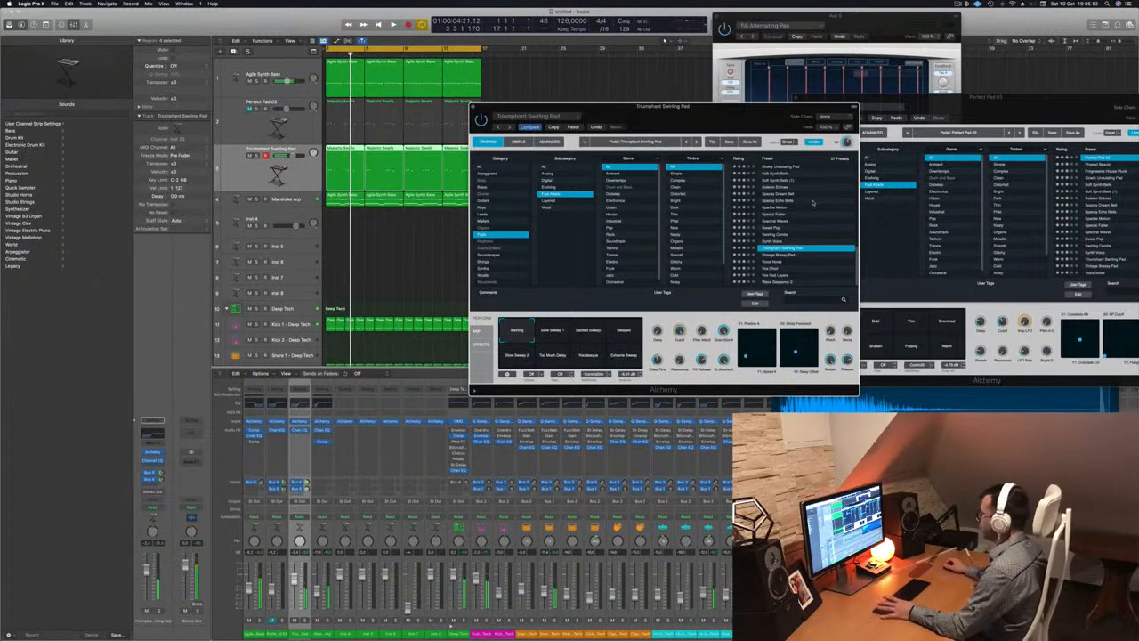
key("space")
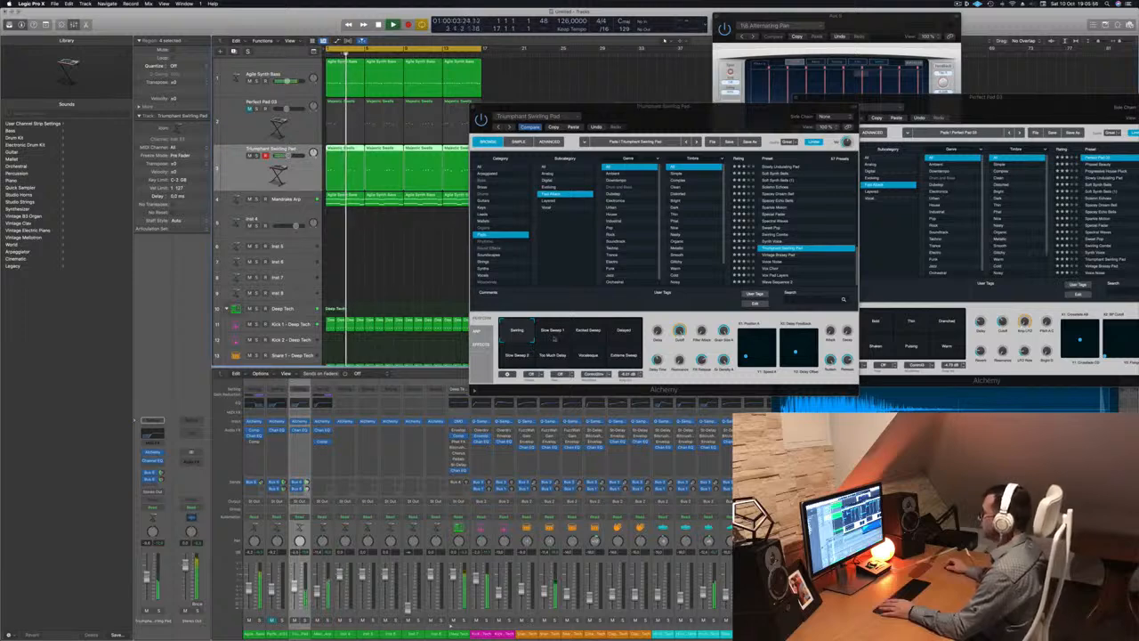
scroll(826, 236, "up", 10)
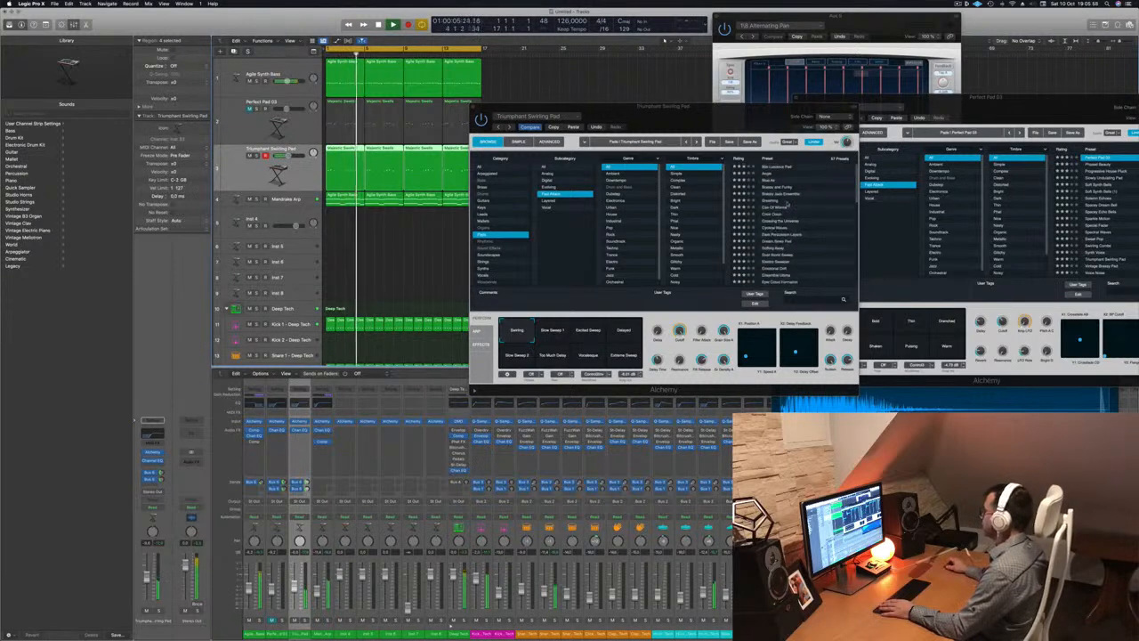
left_click(773, 173)
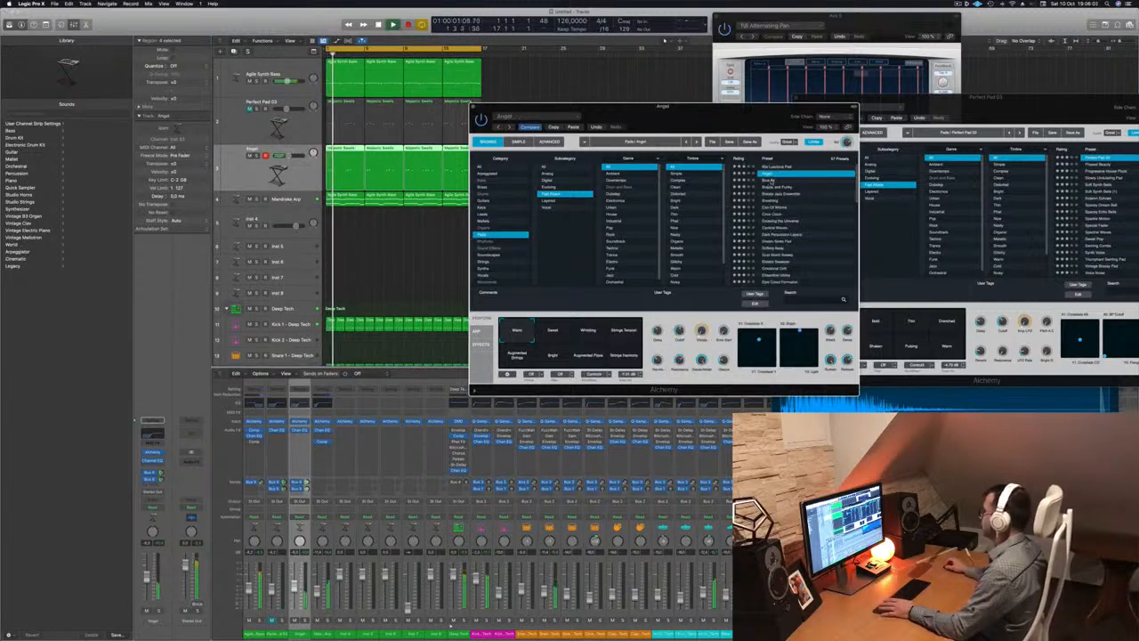
left_click(771, 181)
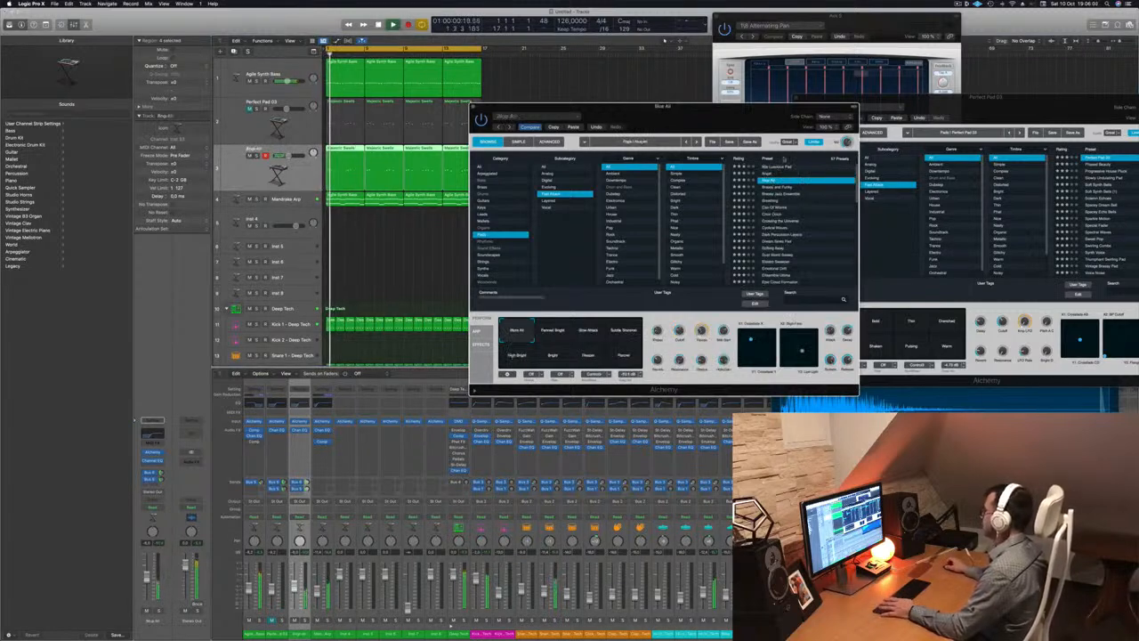
left_click_drag(739, 118, 782, 133)
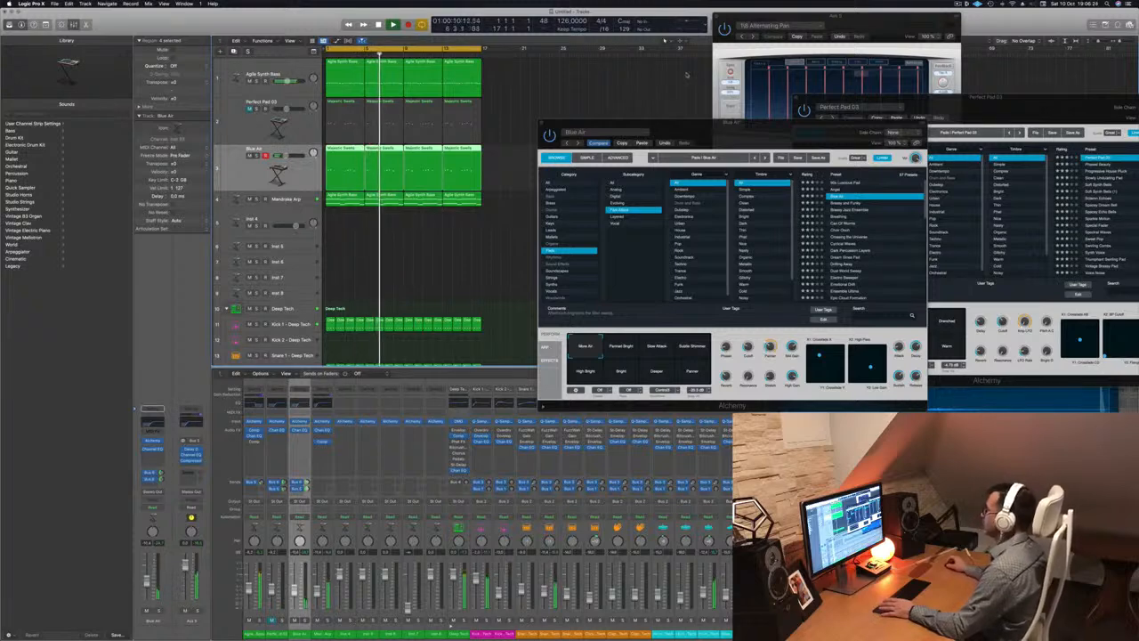
Close the Blue Air Alchemy window and return playback to bar 1
key("Return")
left_click_drag(694, 123, 455, 123)
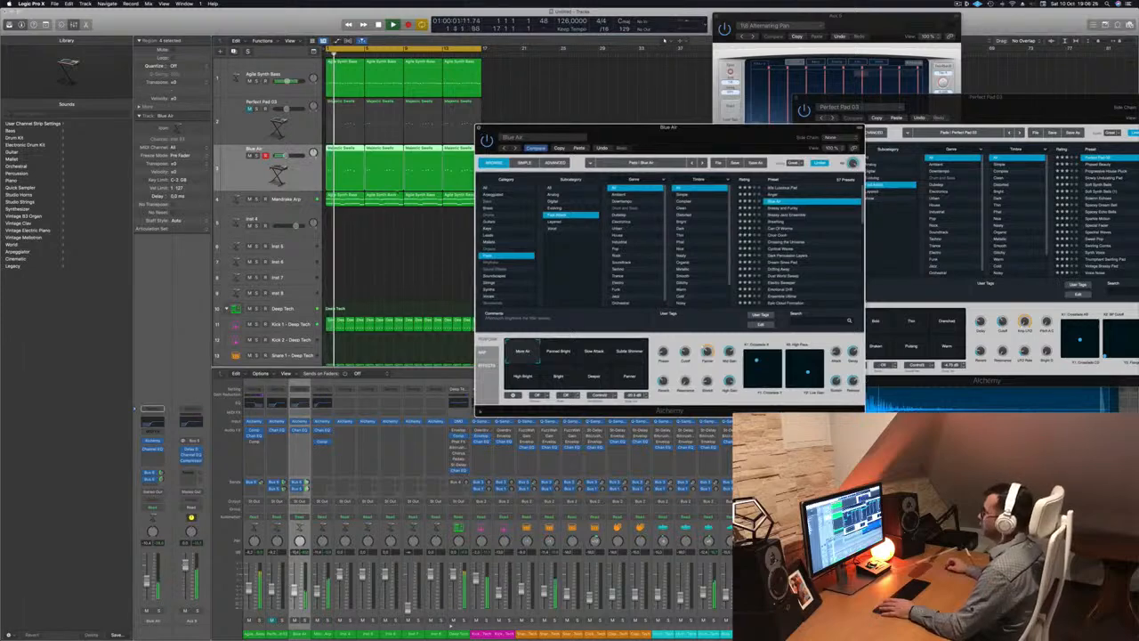
left_click(478, 128)
key("Return")
scroll(389, 233, "up", 4)
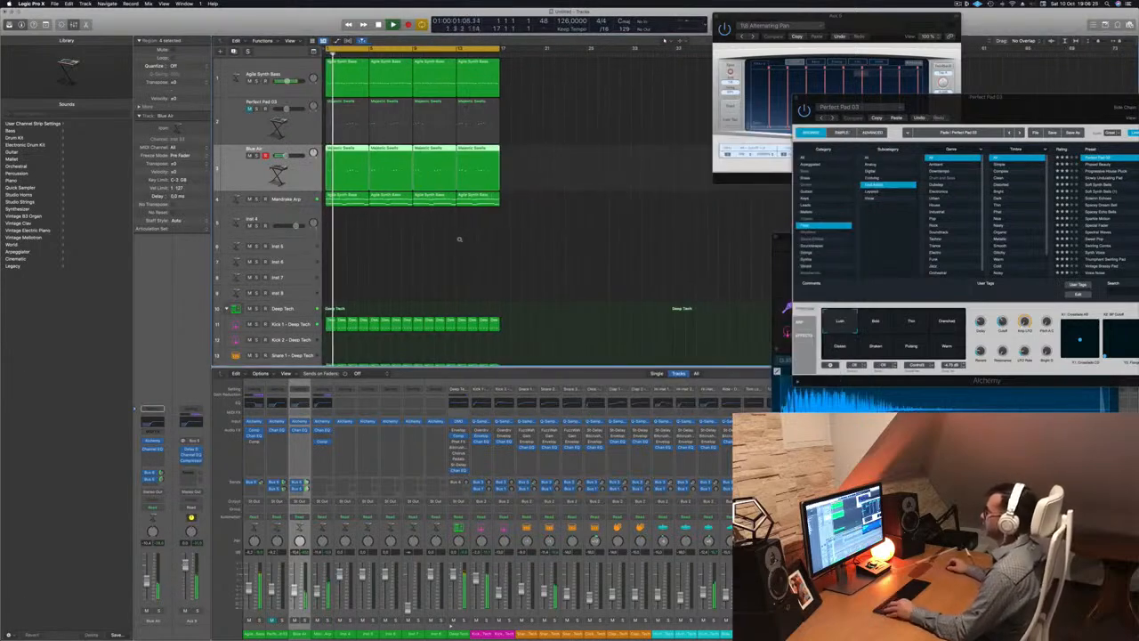
scroll(460, 240, "down", 4)
scroll(460, 239, "down", 6)
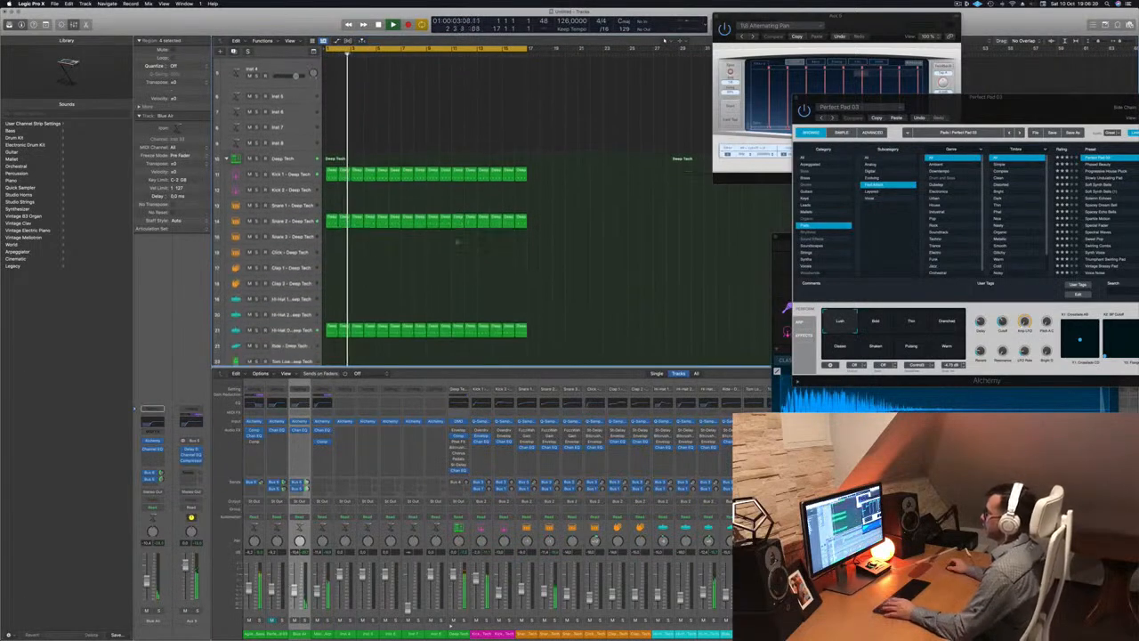
key("Return")
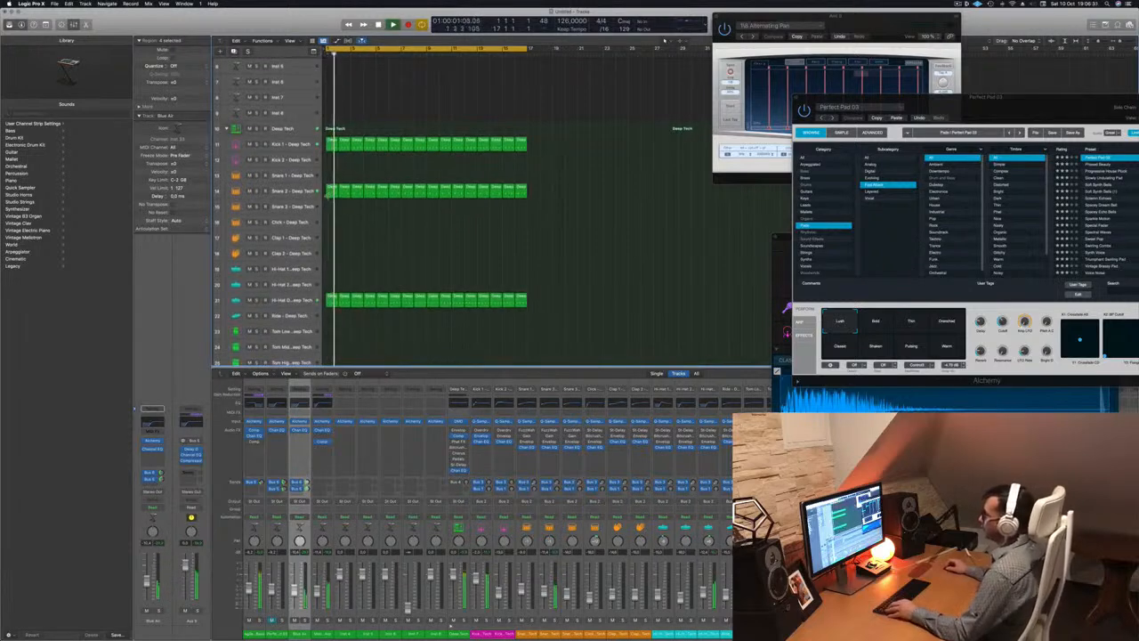
Copy the Snare 2 region onto Clap 2 and duplicate the clap regions two bars later
left_click_drag(332, 189, 331, 254)
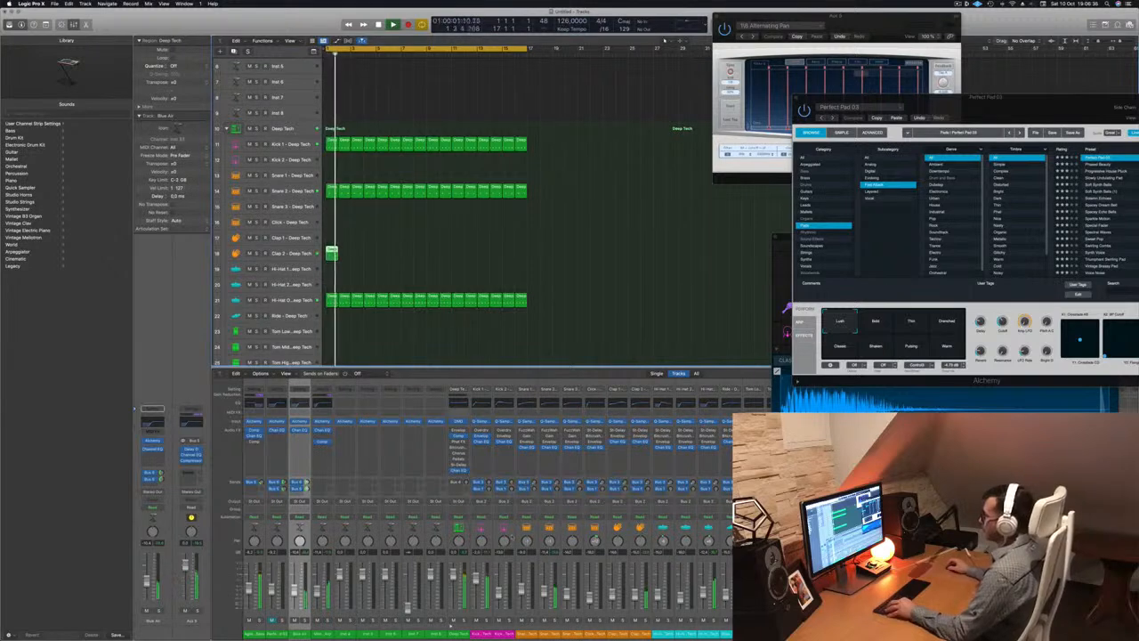
key("Return")
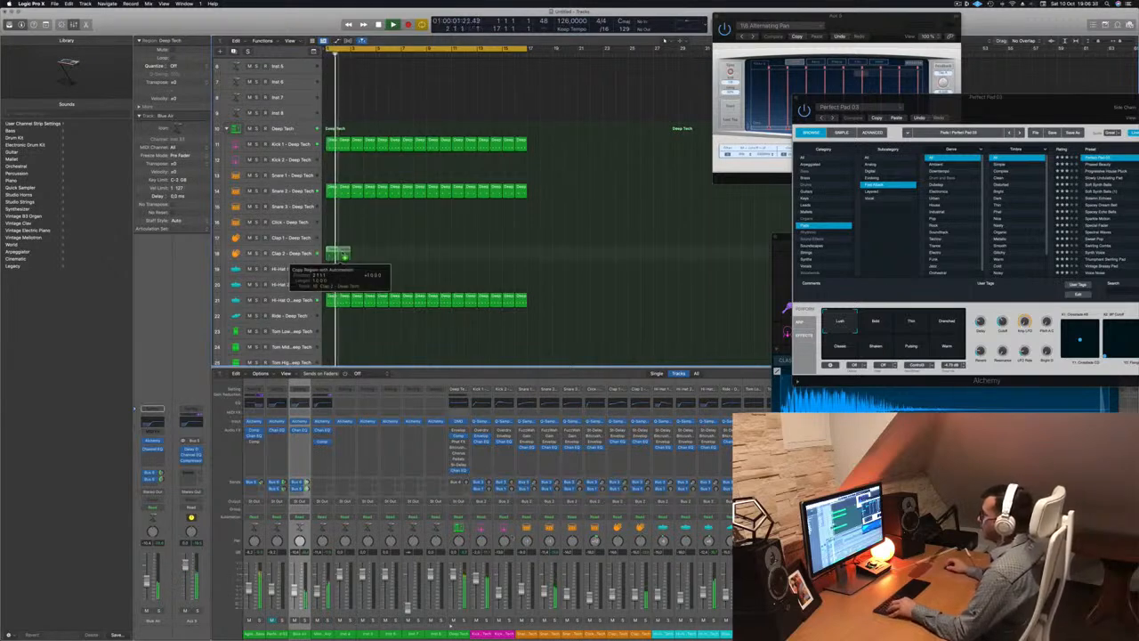
left_click_drag(328, 255, 433, 260)
left_click(285, 254)
key("Return")
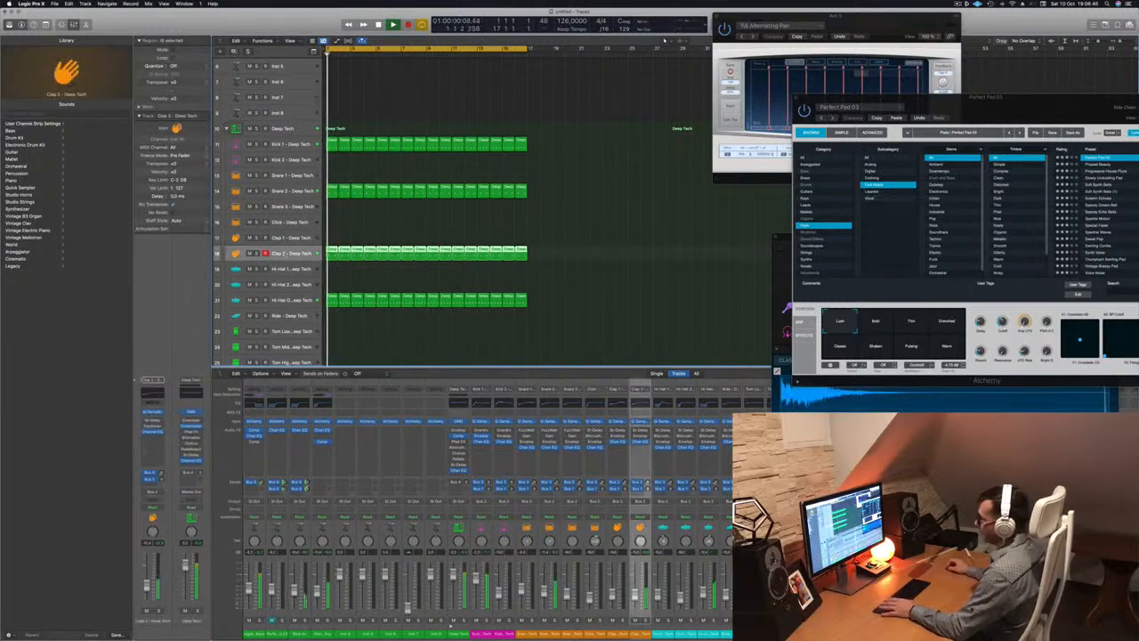
Step Clap 2's Stereo Delay through Dual Resonating, Dual Slap and Ritornello presets to a straight 1/16-note preset
left_click(153, 421)
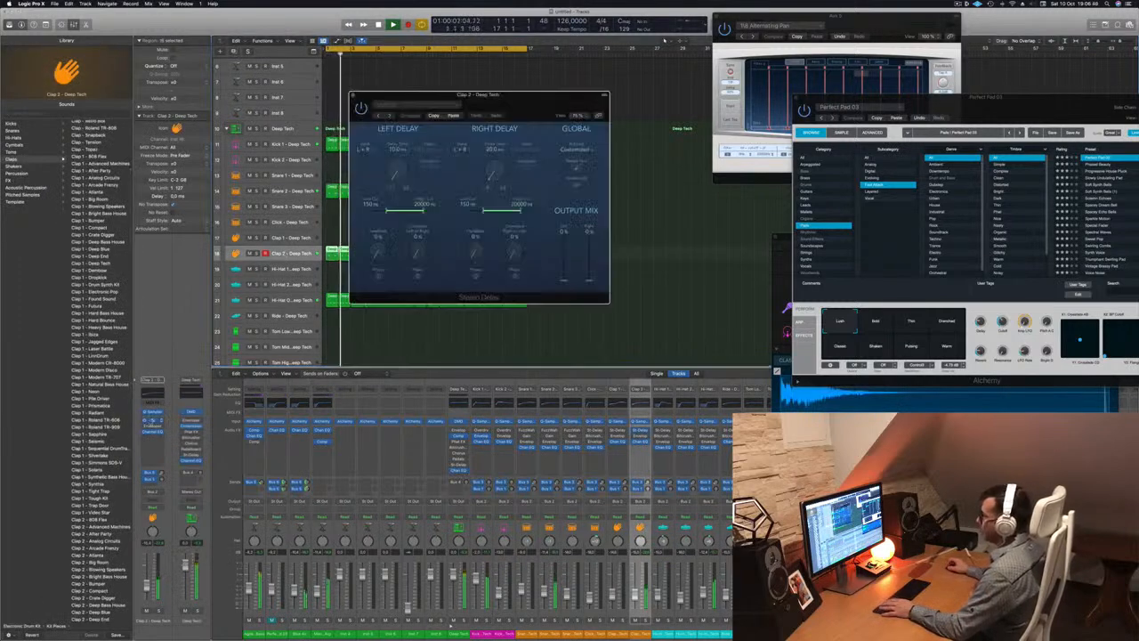
left_click(379, 116)
left_click_drag(538, 103, 605, 138)
left_click(424, 147)
left_click(425, 148)
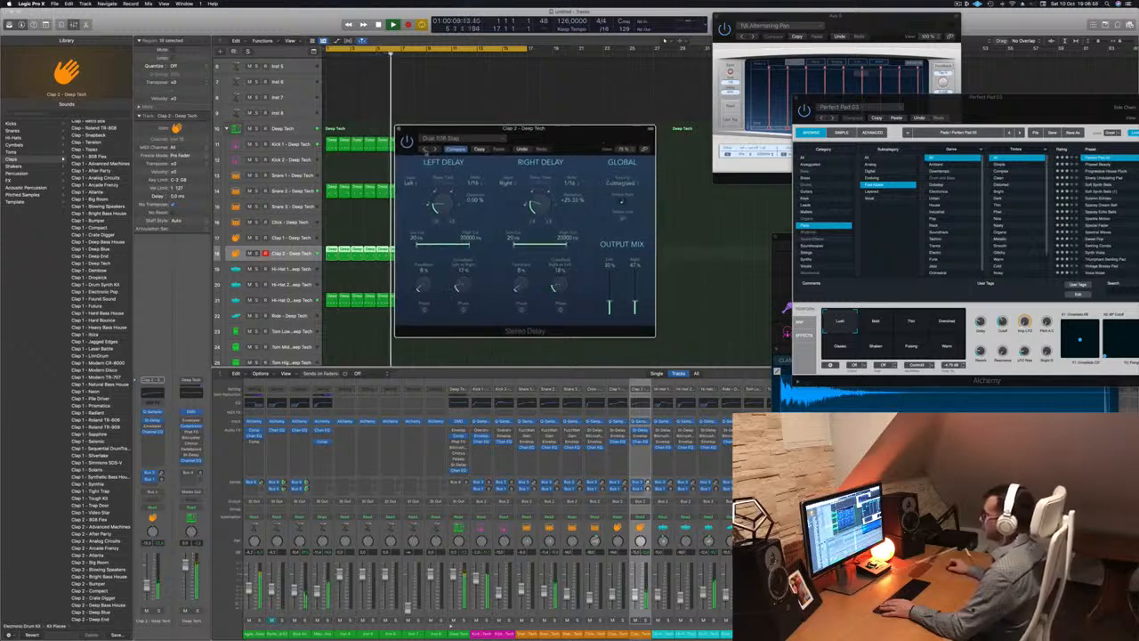
left_click(425, 148)
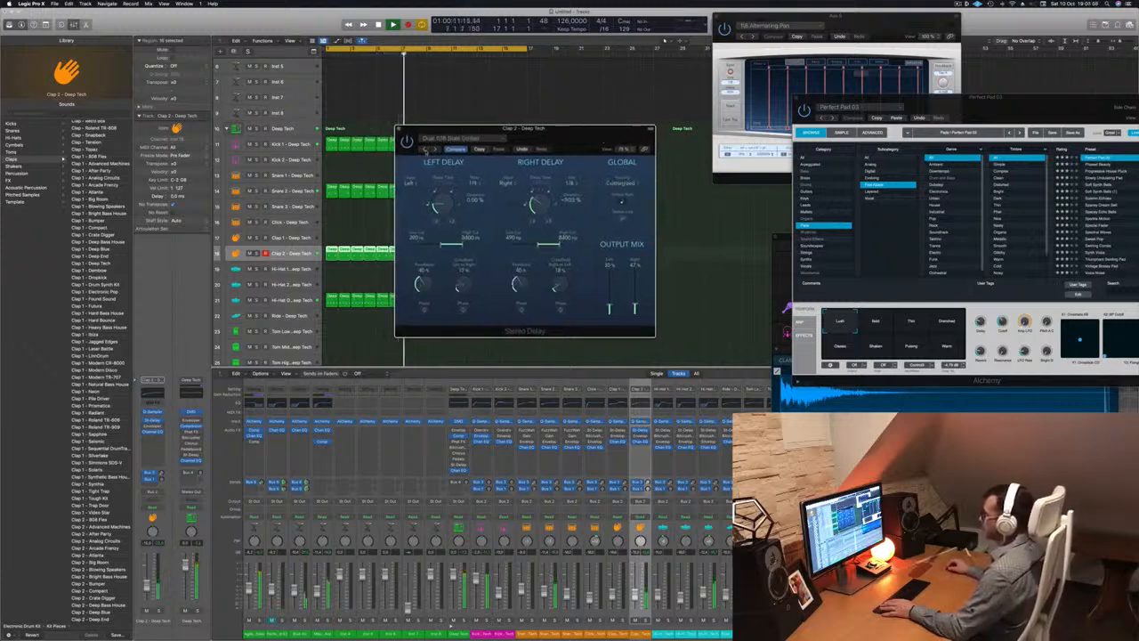
left_click(425, 148)
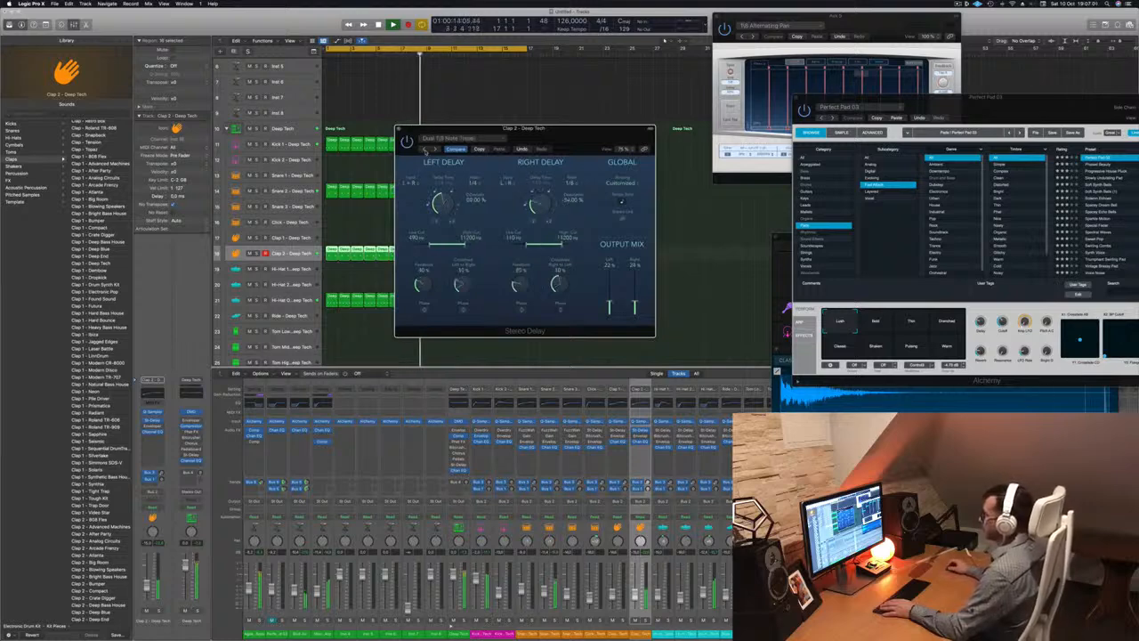
left_click(435, 149)
left_click(435, 150)
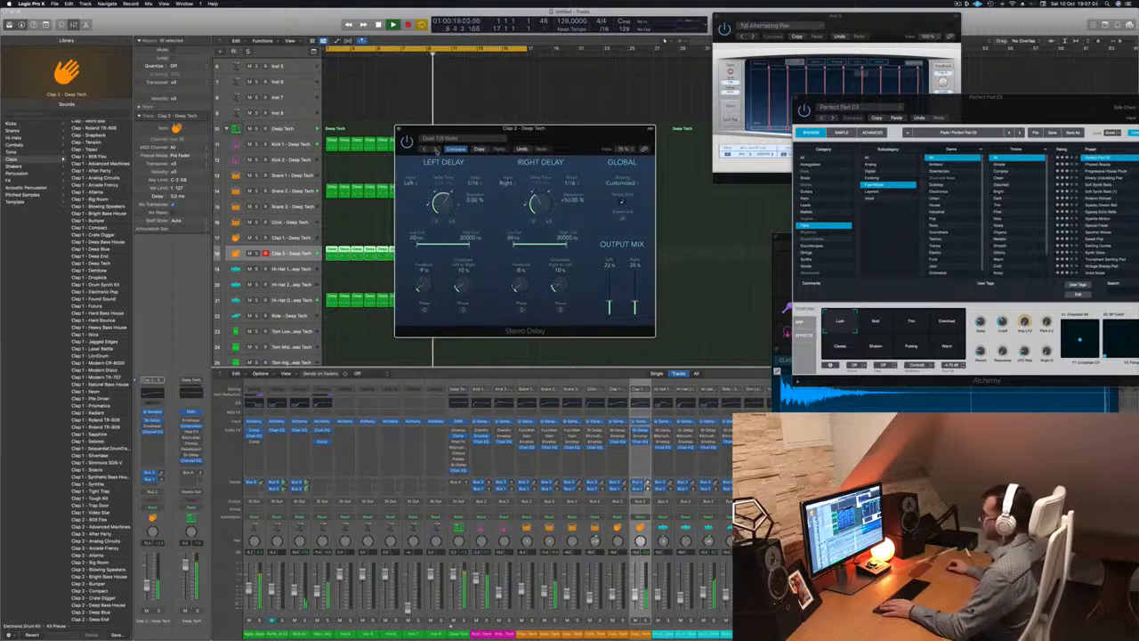
left_click(435, 149)
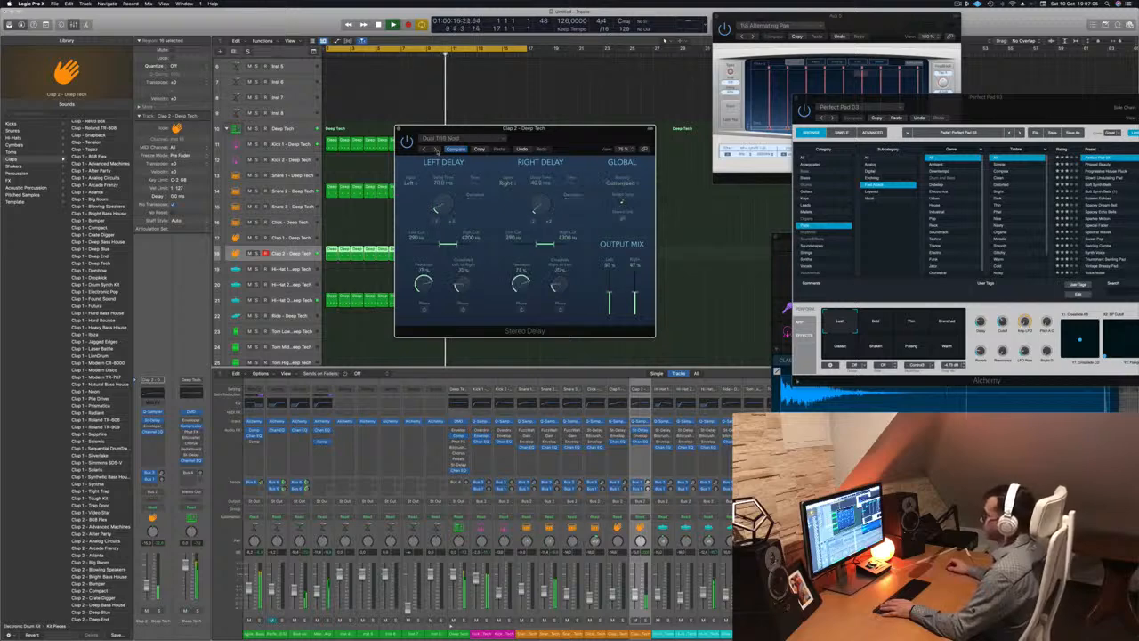
left_click(435, 150)
left_click(424, 153)
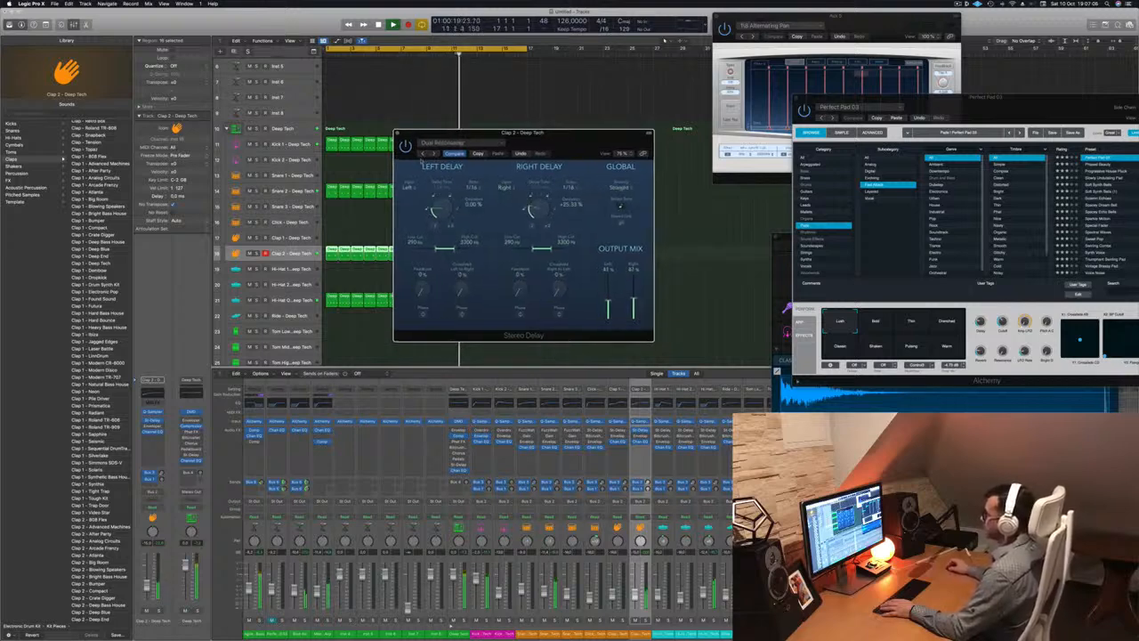
Set the delay's output mixes to 22% and close the plug-in window
left_click_drag(572, 144, 565, 140)
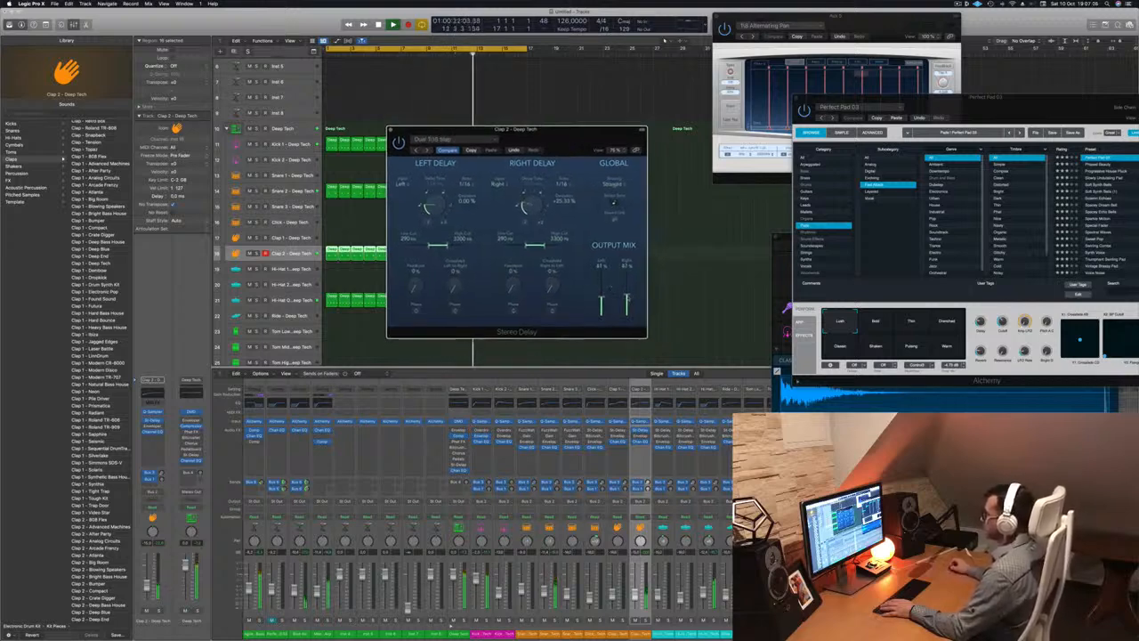
left_click_drag(627, 295, 629, 310)
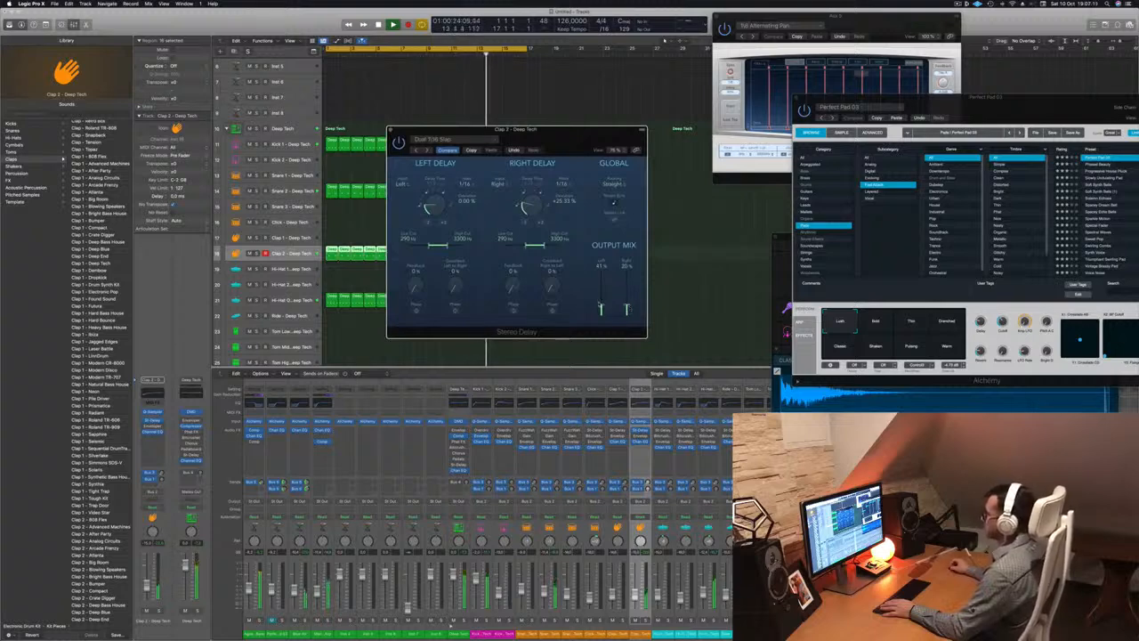
left_click_drag(627, 309, 629, 266)
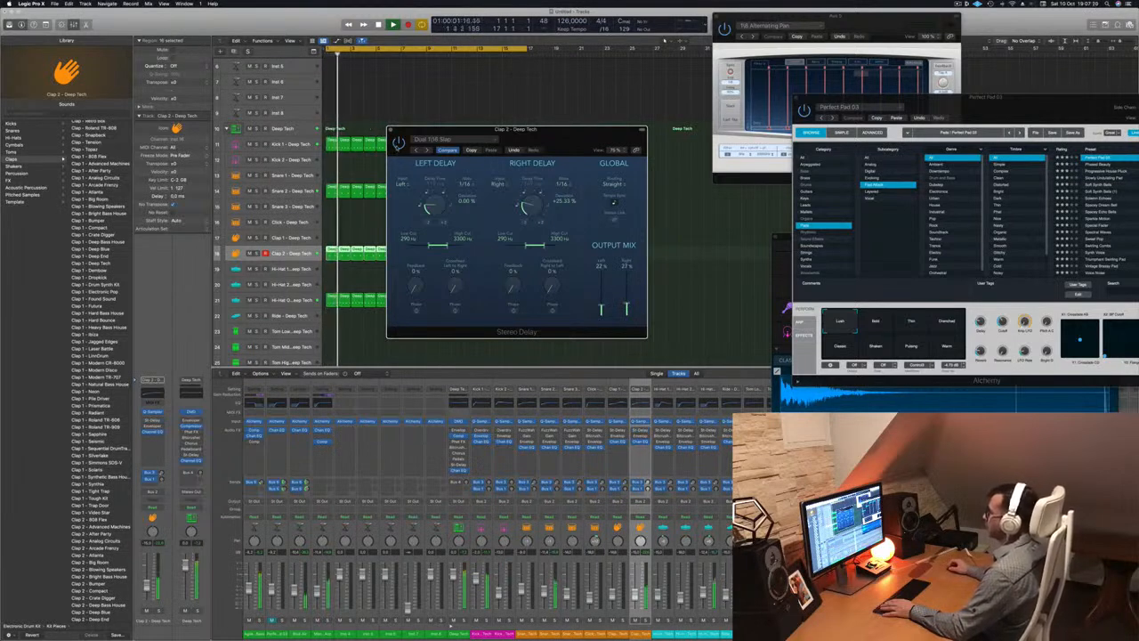
key("super+w")
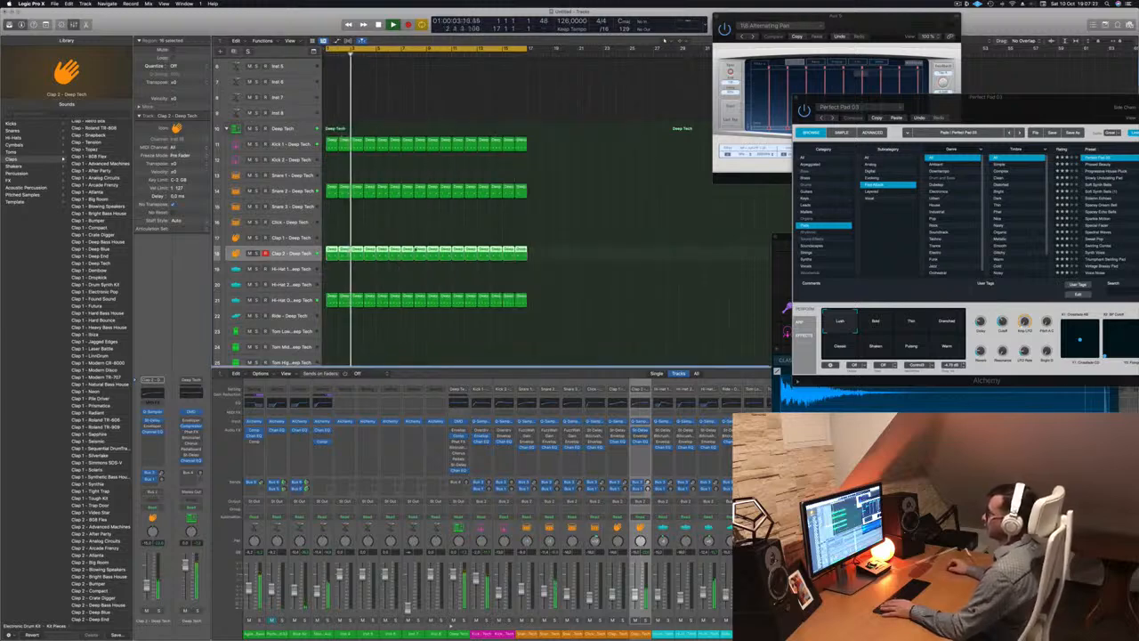
Copy the first hi-hat region onto Tom Low and transpose its four notes lower
scroll(416, 250, "down", 5)
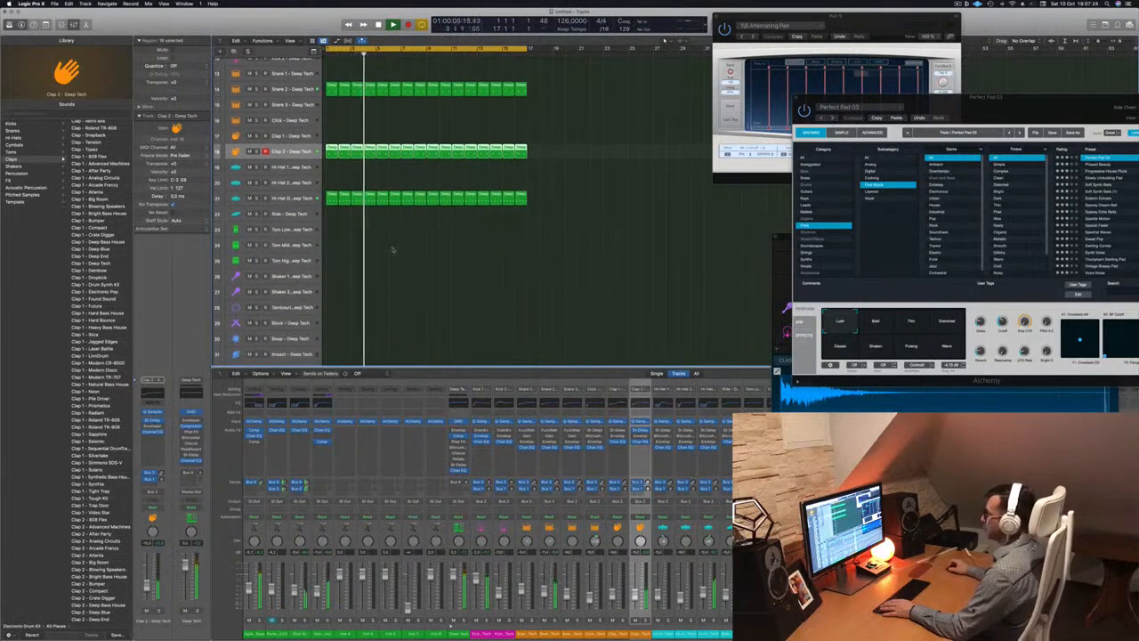
left_click(330, 193)
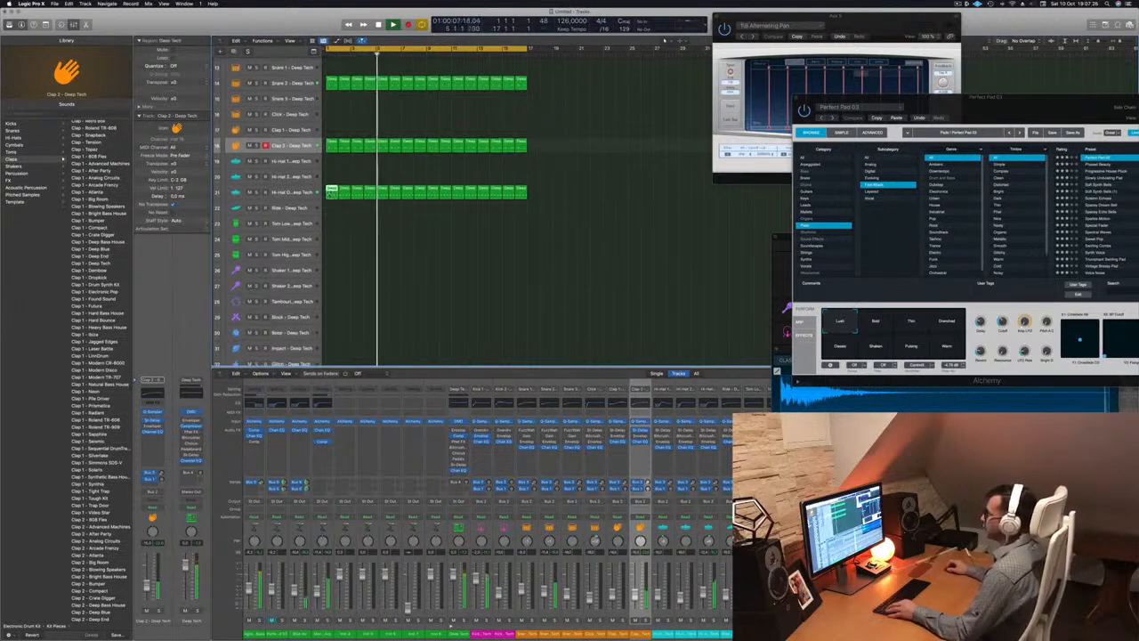
left_click_drag(330, 191, 330, 223)
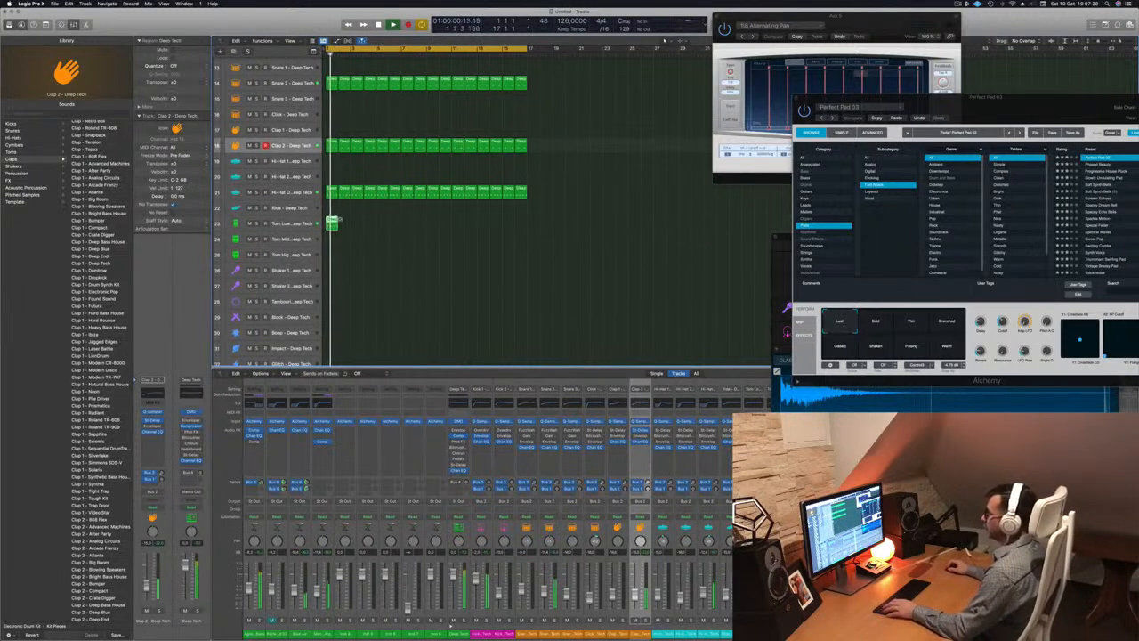
double_click(330, 222)
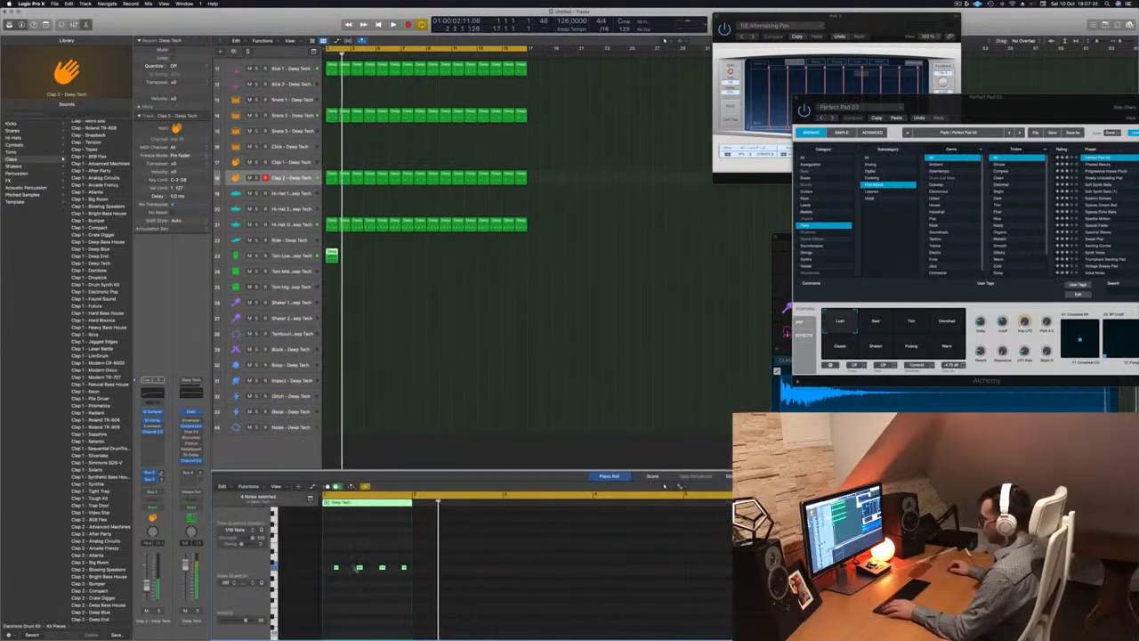
left_click_drag(336, 561, 439, 585)
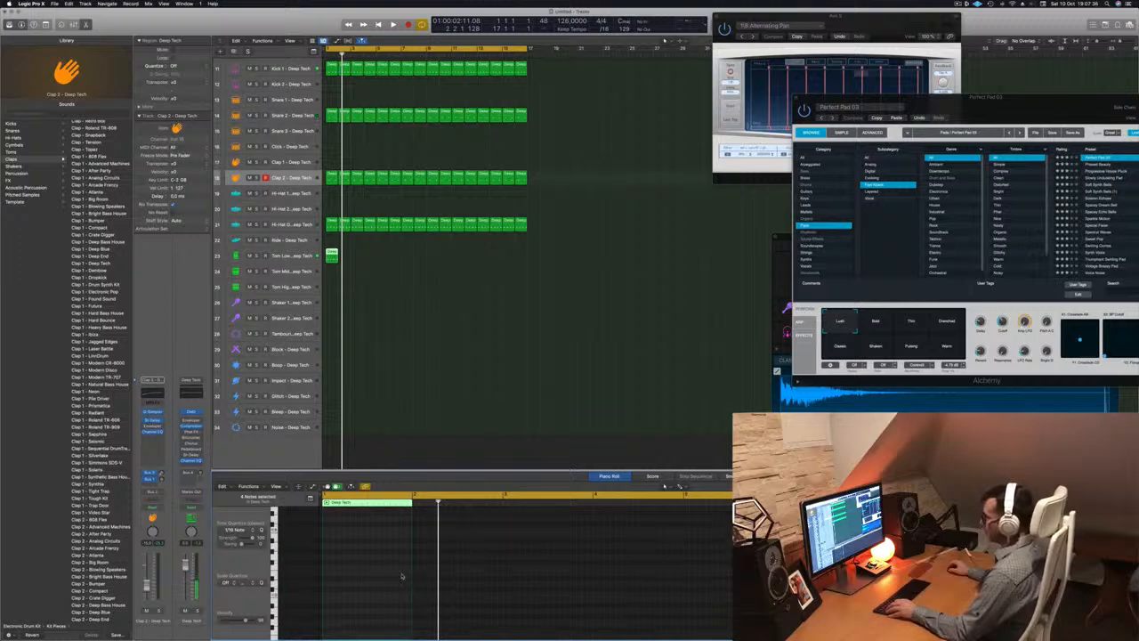
key("space")
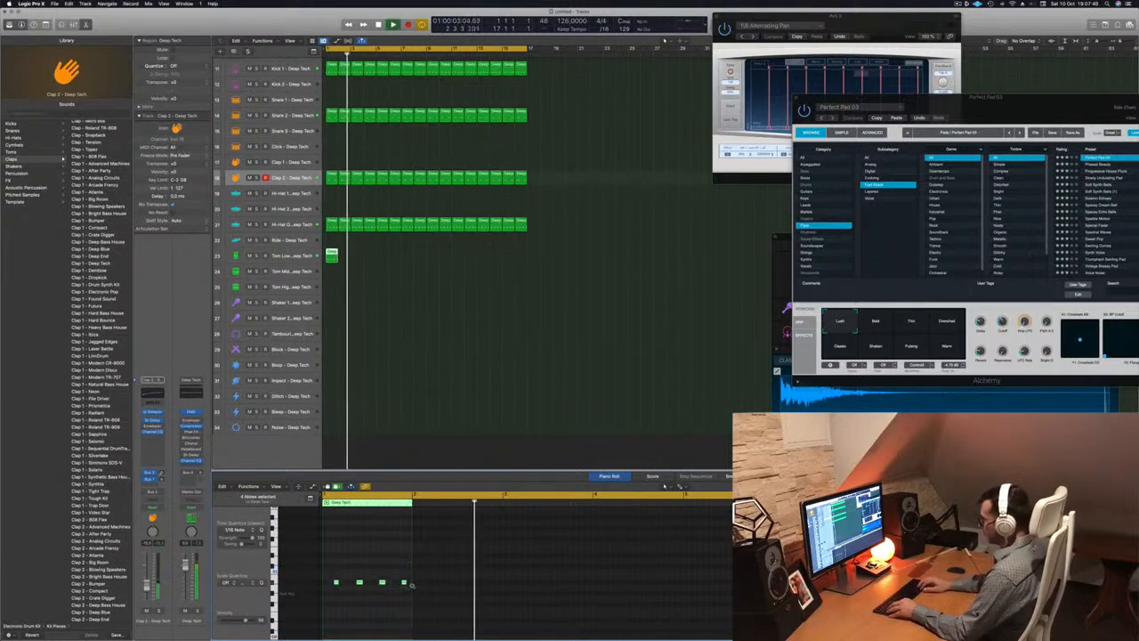
key("alt+shift+Down")
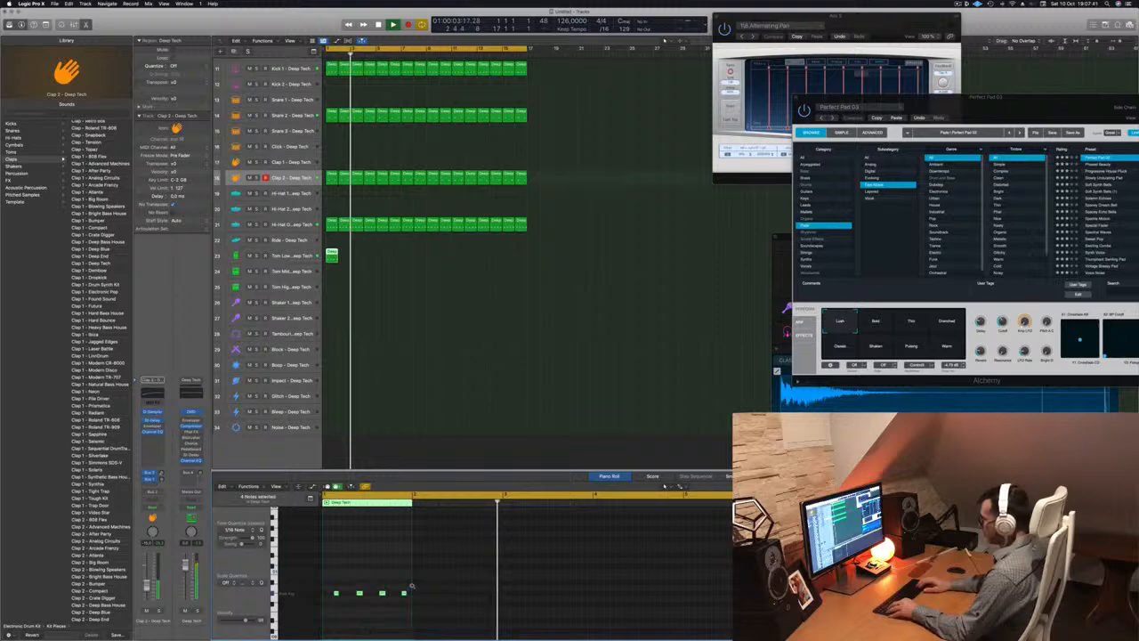
Copy the Tom Low region along the track and solo it
left_click(331, 256)
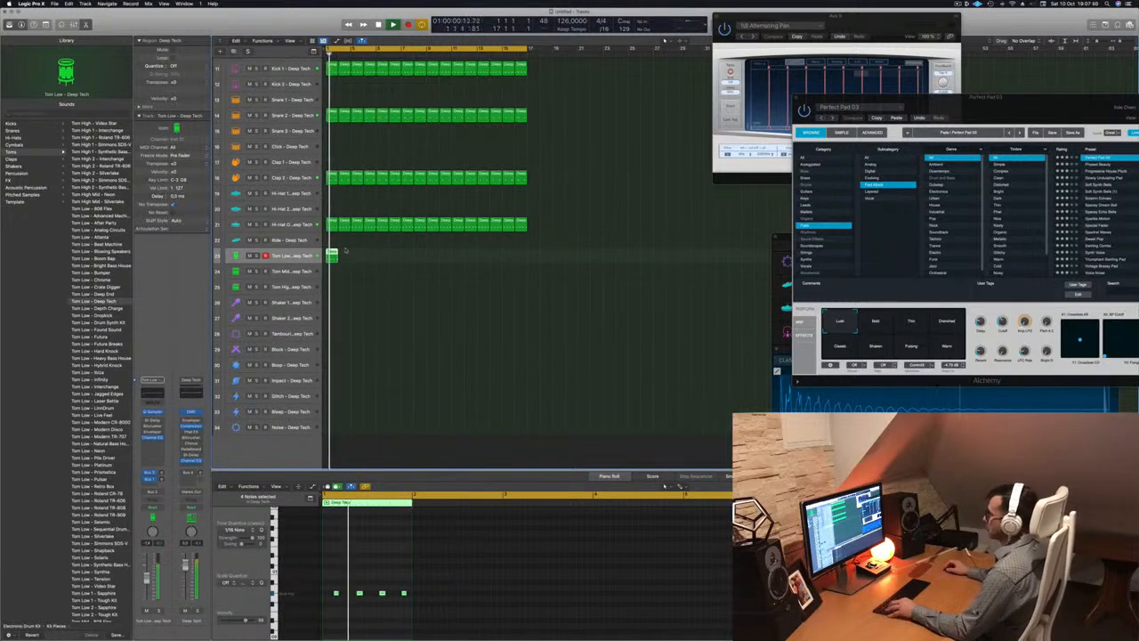
left_click_drag(331, 255, 432, 258)
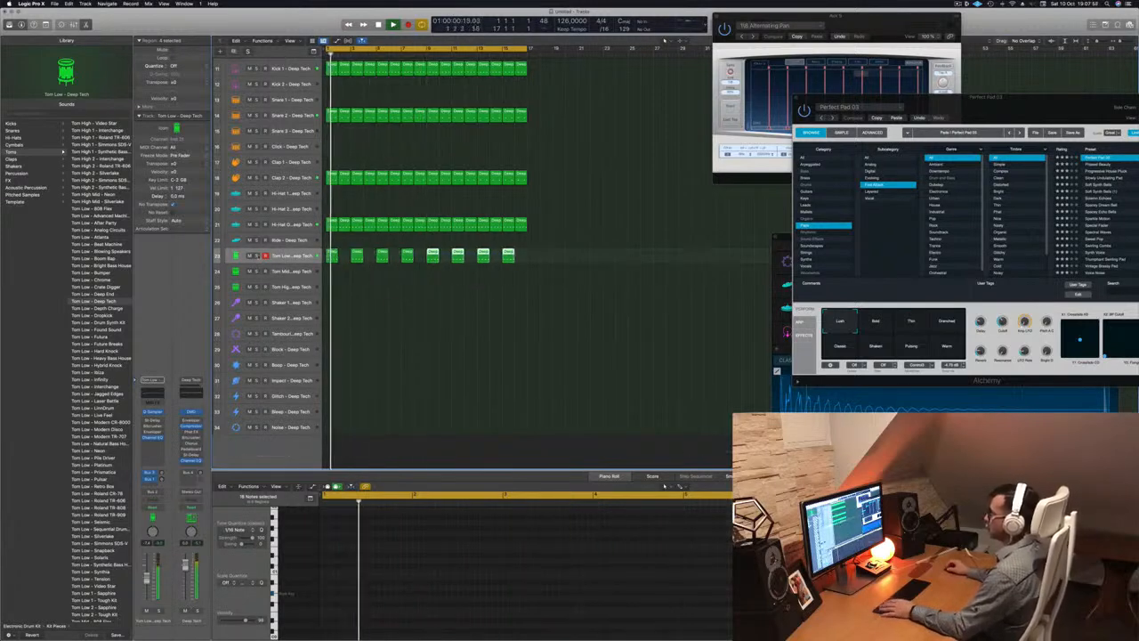
key("ctrl+s")
key("ctrl+s")
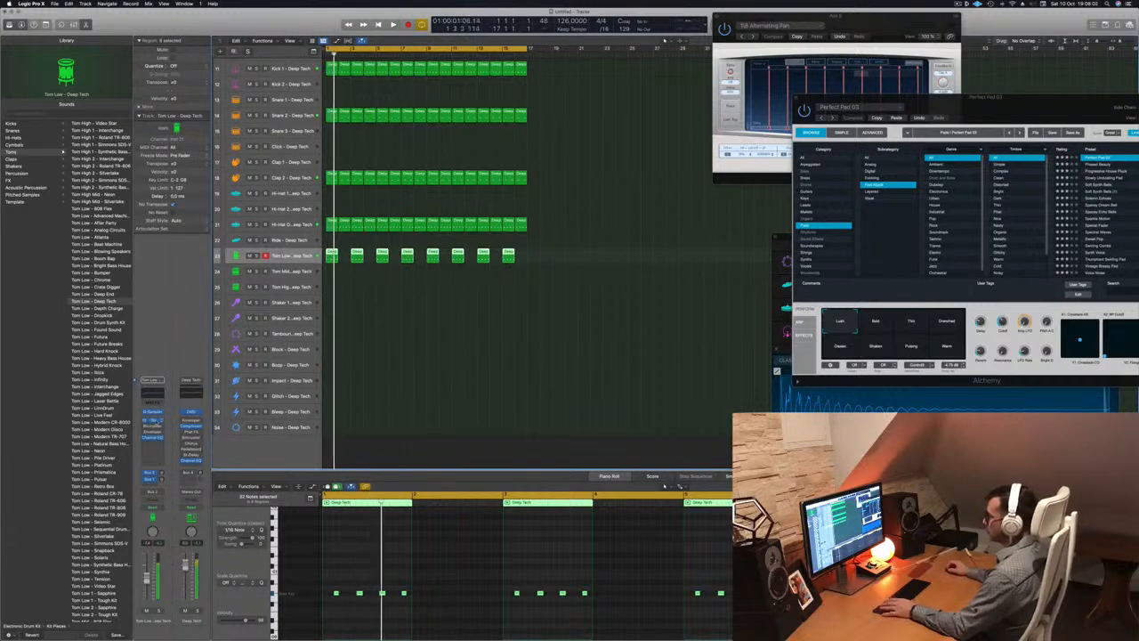
Give Tom Low's Stereo Delay a straight 1/16-note dual preset and unsolo the track
left_click(156, 421)
left_click(388, 116)
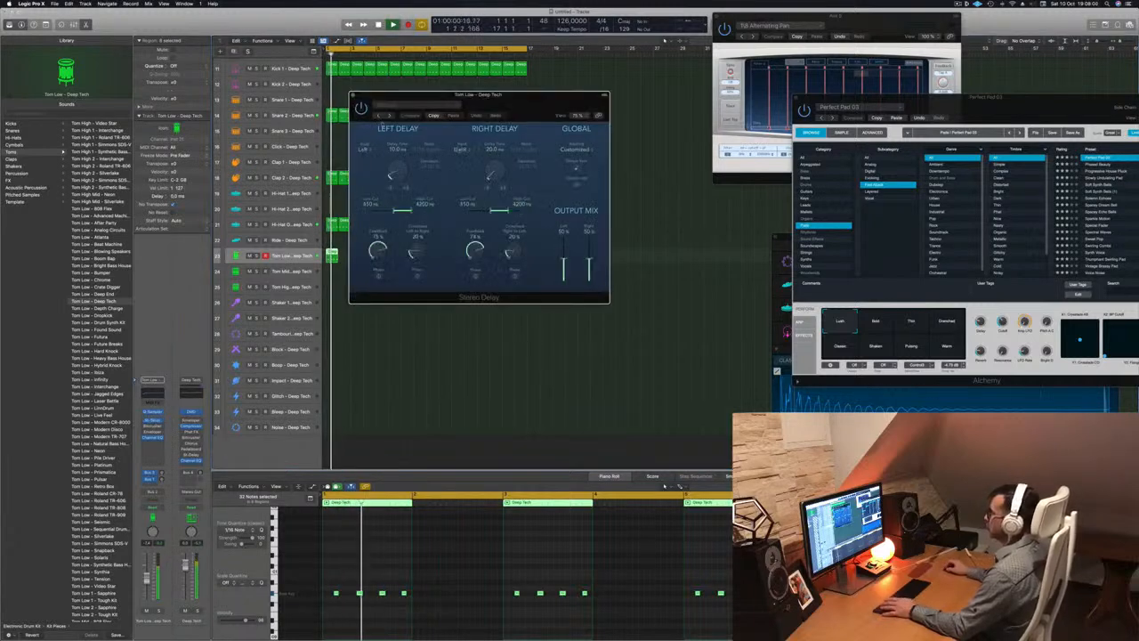
left_click_drag(501, 105, 543, 147)
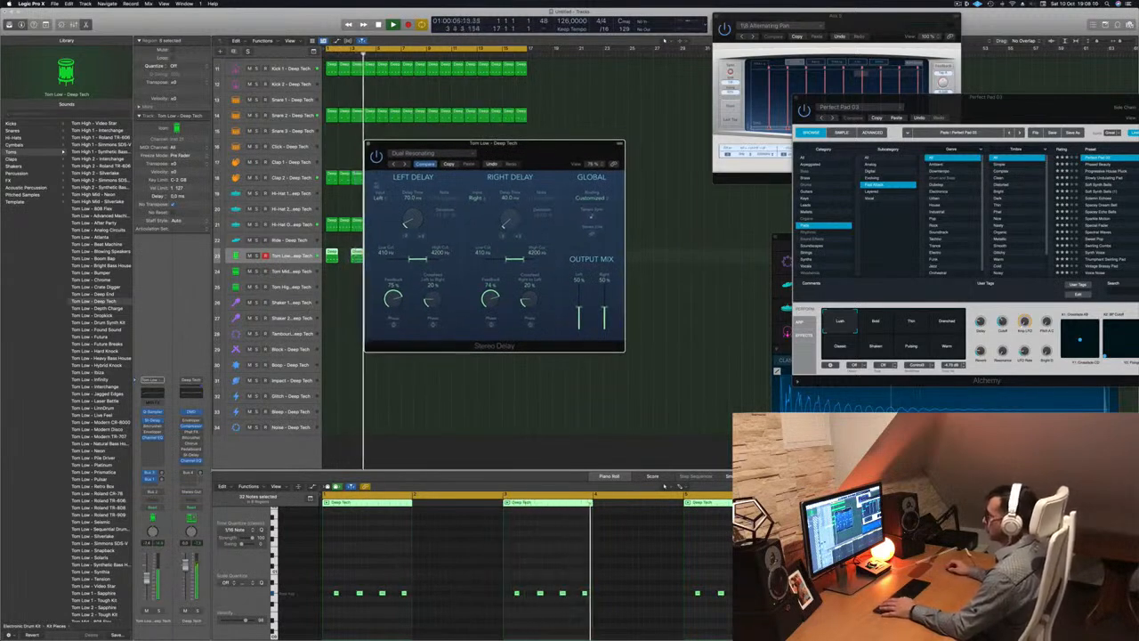
key("s")
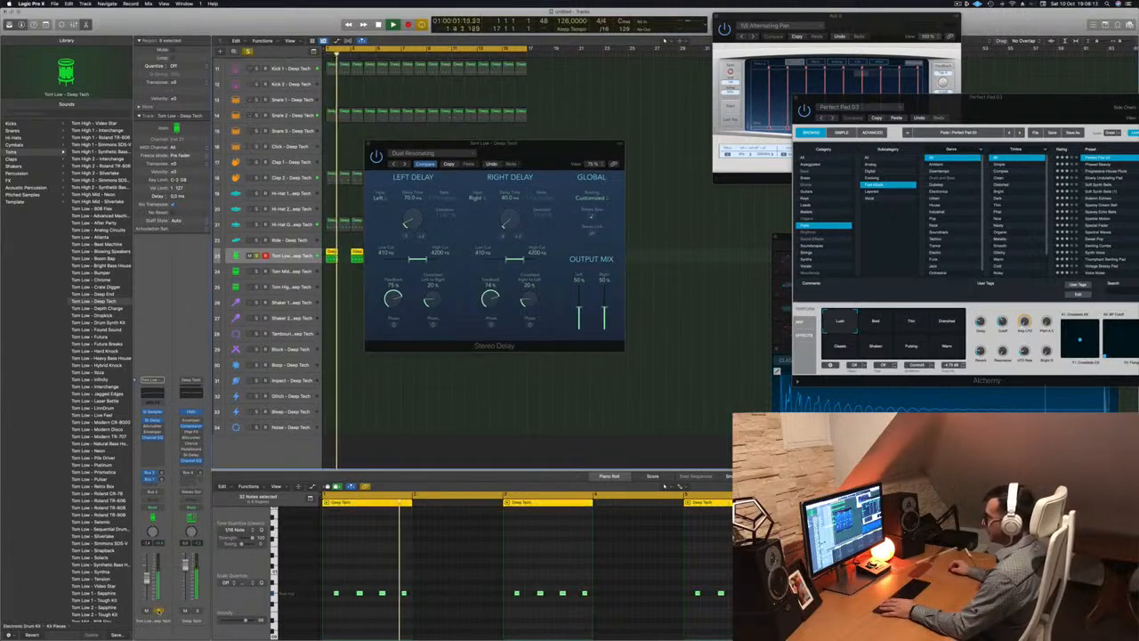
left_click(395, 164)
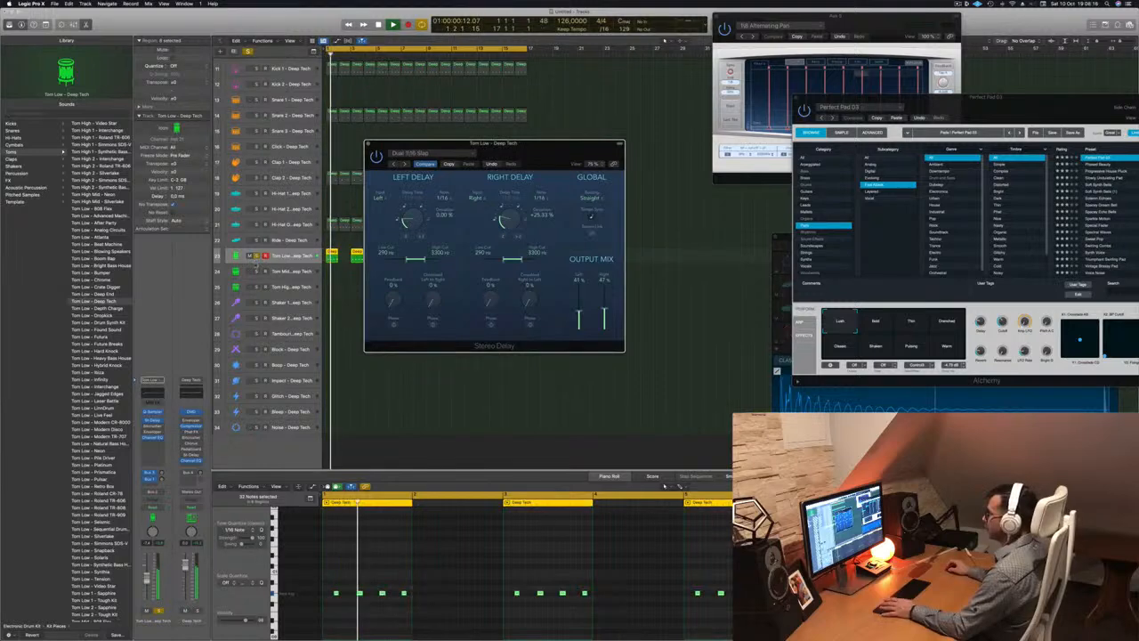
left_click(256, 255)
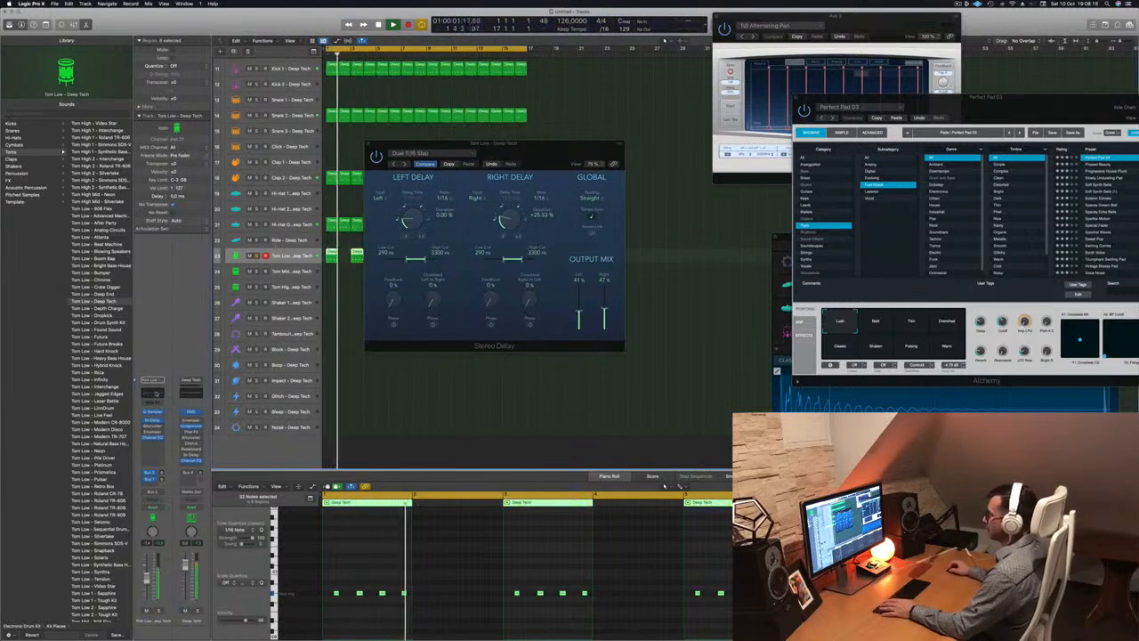
left_click(157, 393)
Set Tom Low's Channel EQ low cut to 24 dB/Oct at 184 Hz
left_click(391, 133)
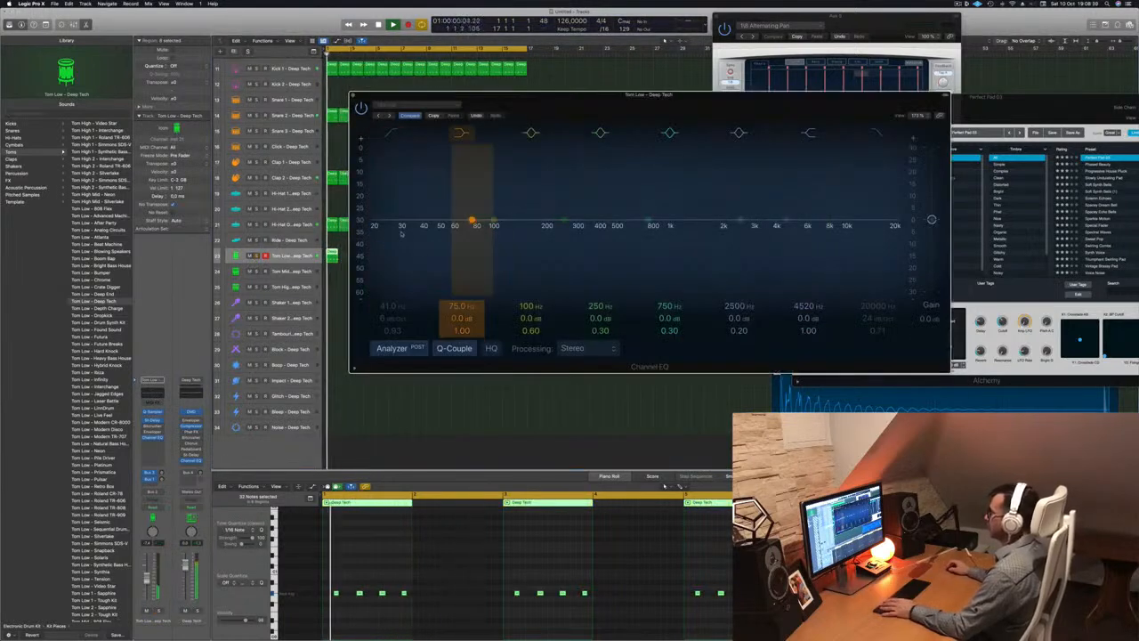
left_click(427, 226)
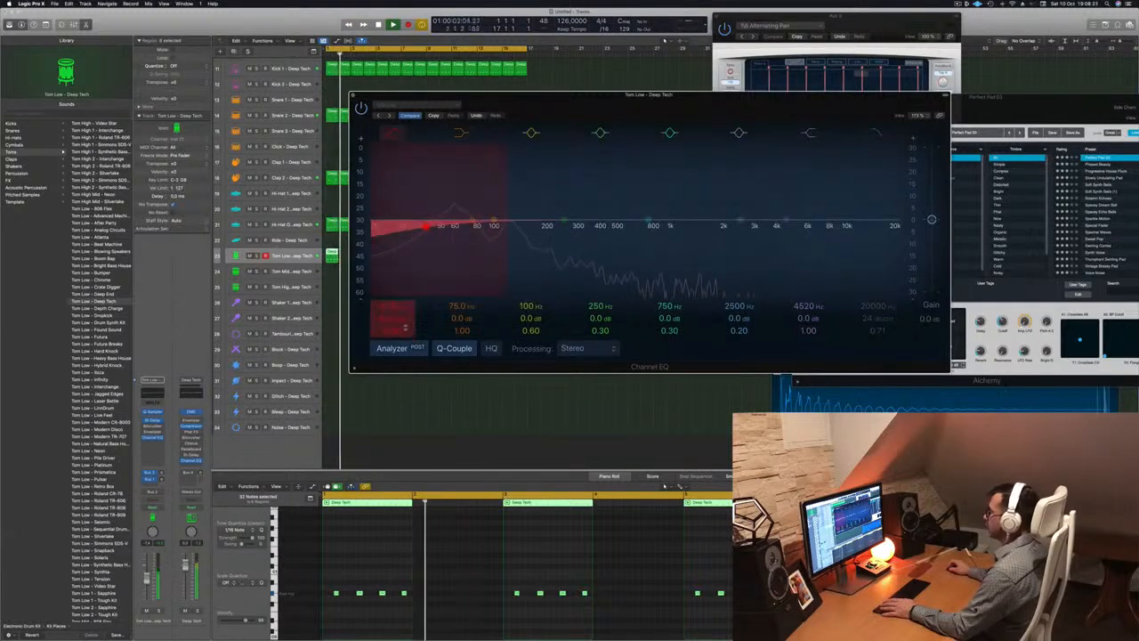
left_click_drag(394, 319, 393, 306)
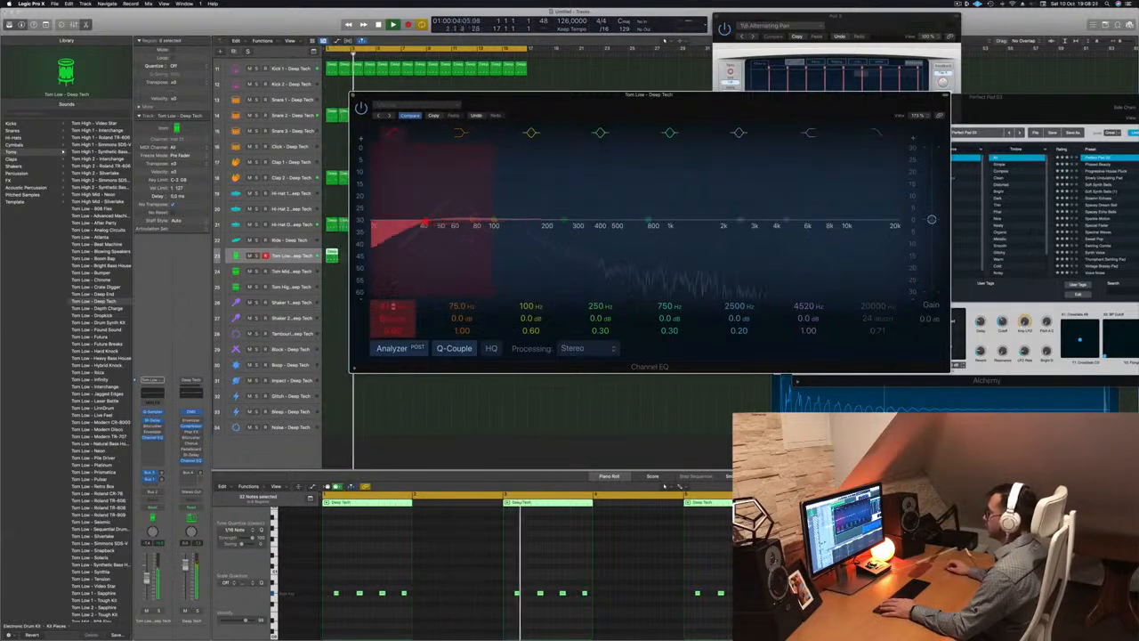
left_click_drag(426, 225, 574, 222)
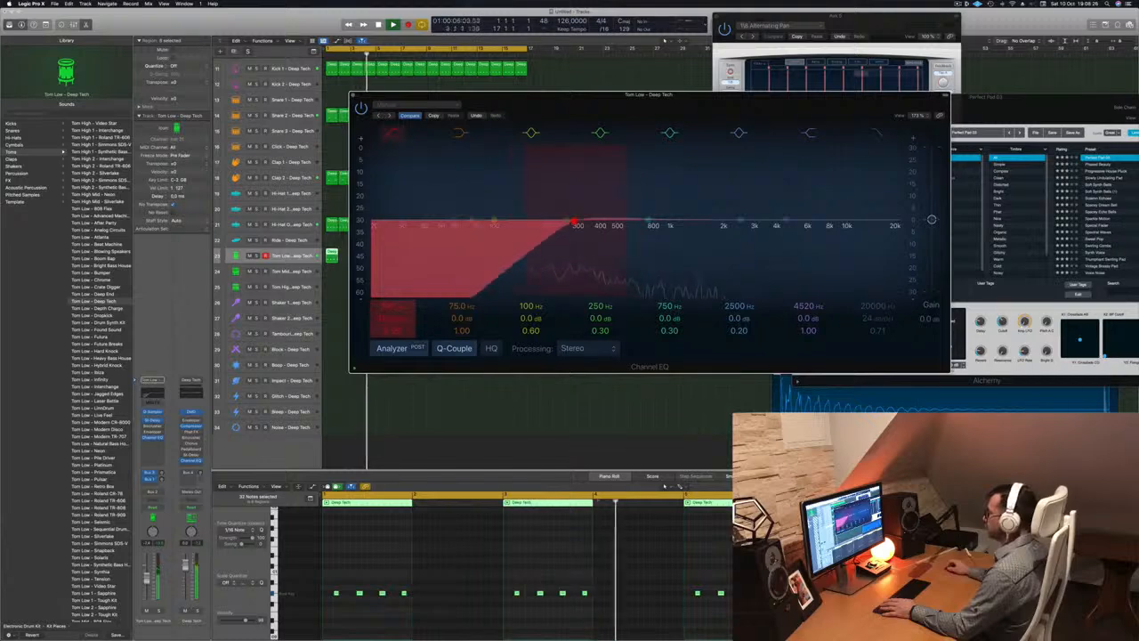
left_click_drag(393, 319, 392, 312)
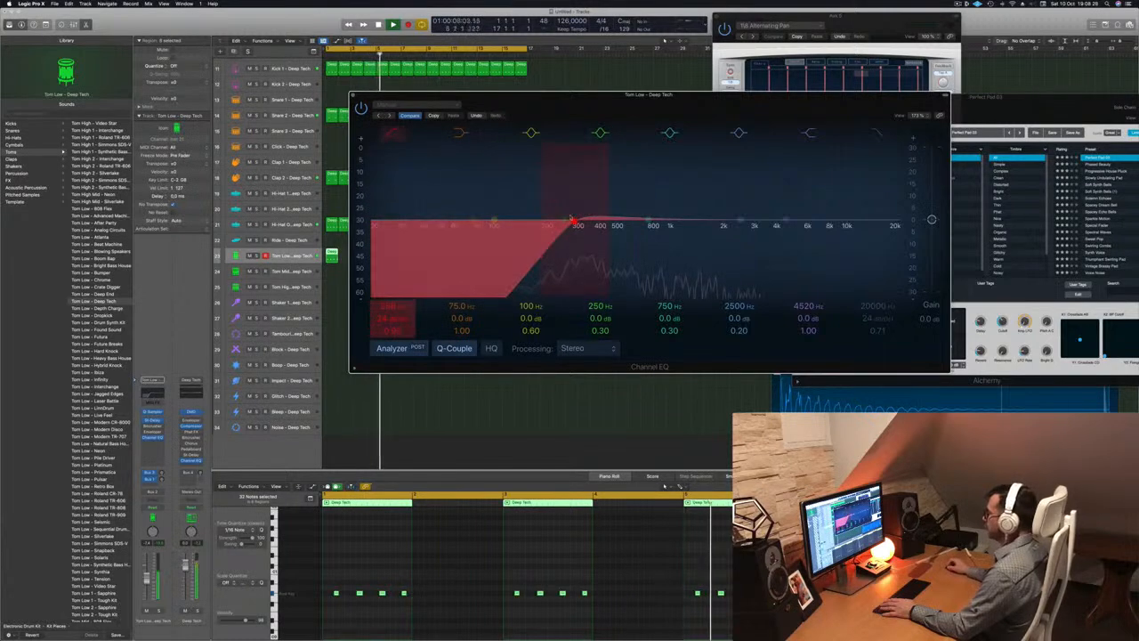
left_click_drag(572, 219, 541, 220)
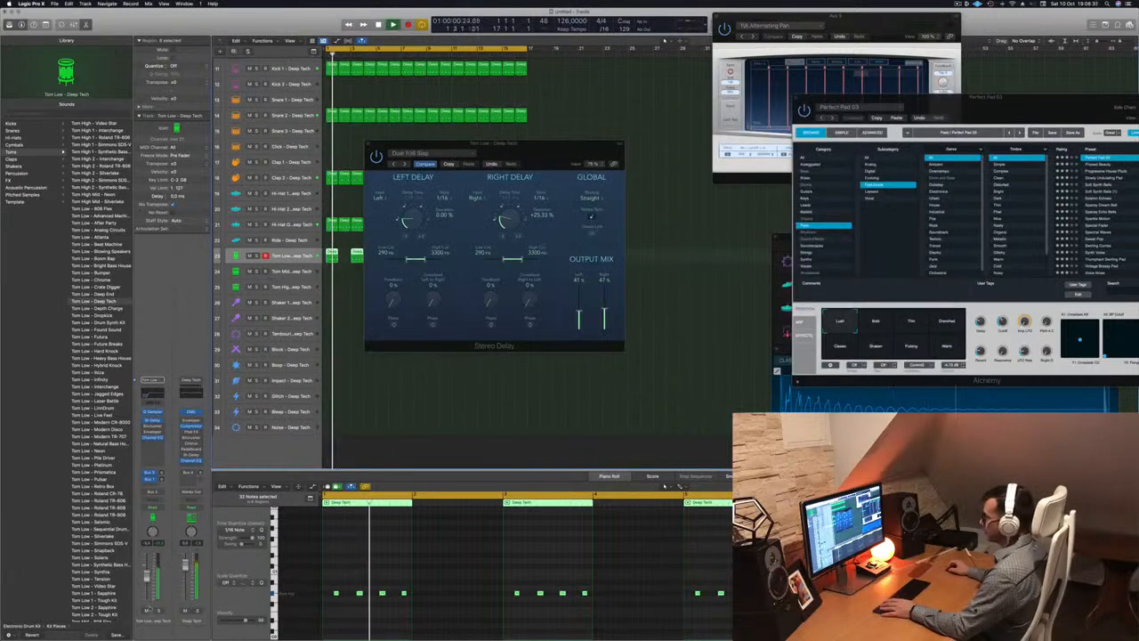
Copy a short drum region onto Shaker 1 and shift it later in the bar
left_click(159, 612)
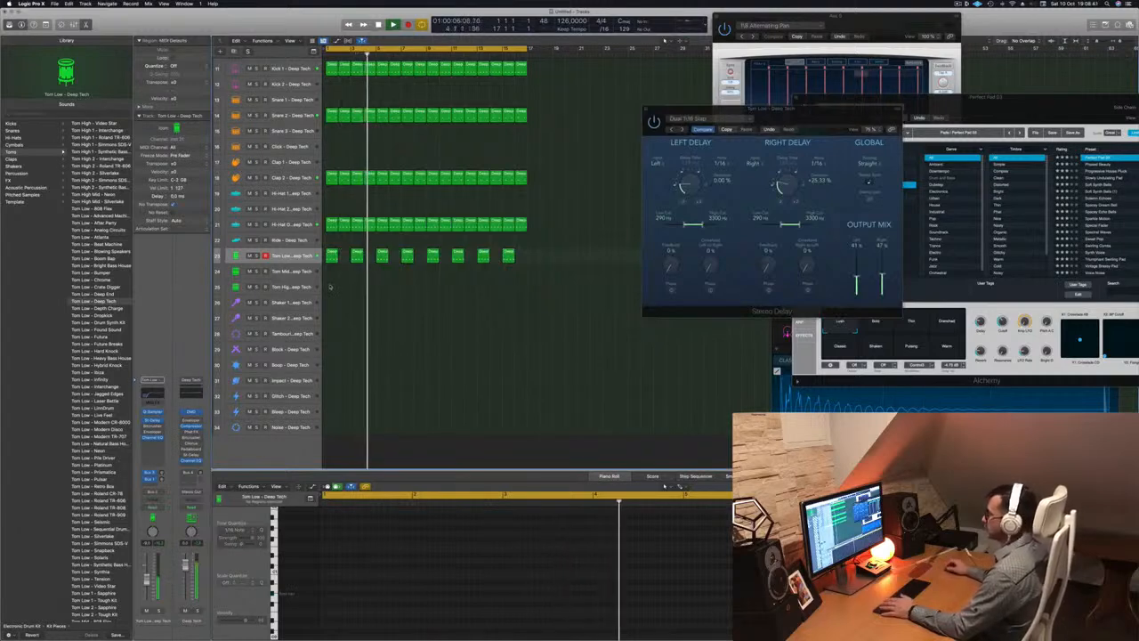
left_click(331, 223)
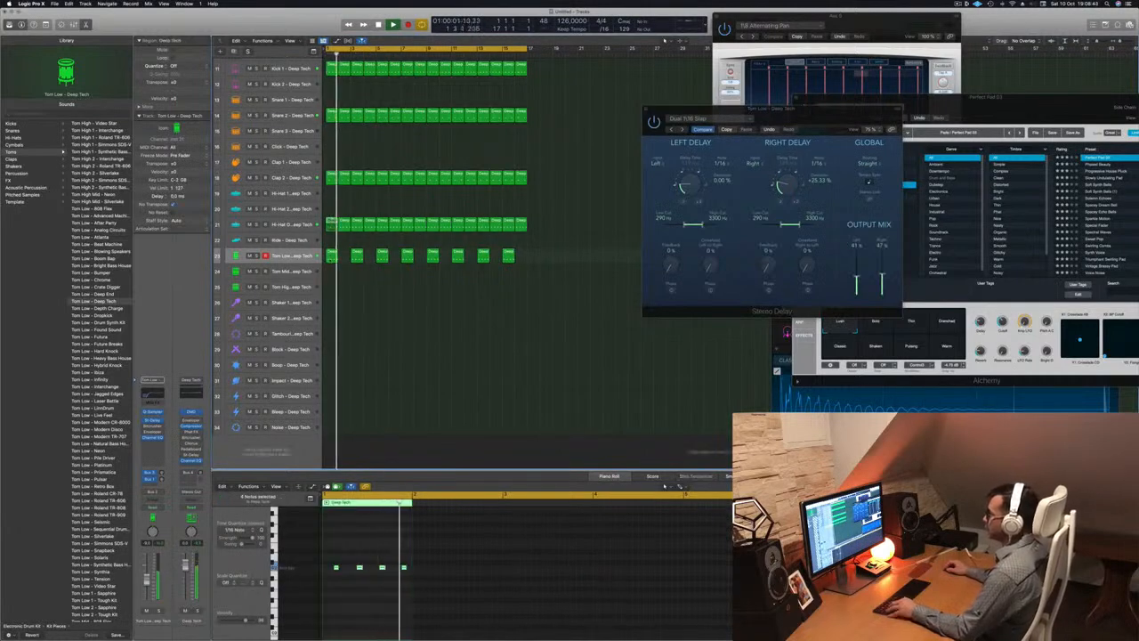
left_click_drag(331, 256, 332, 306)
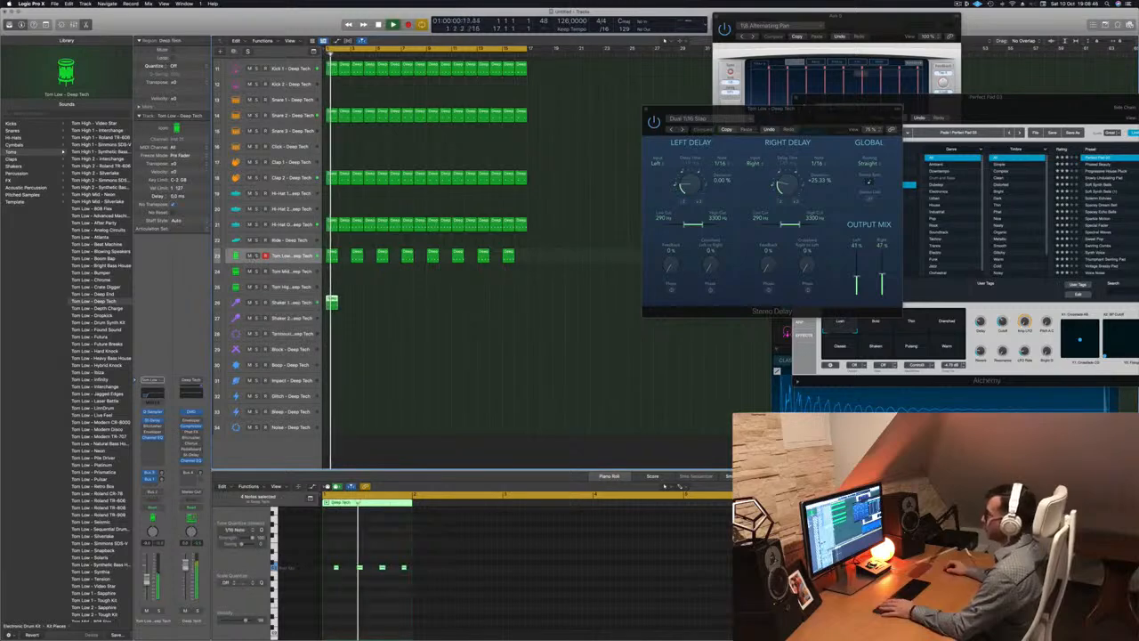
left_click(257, 255)
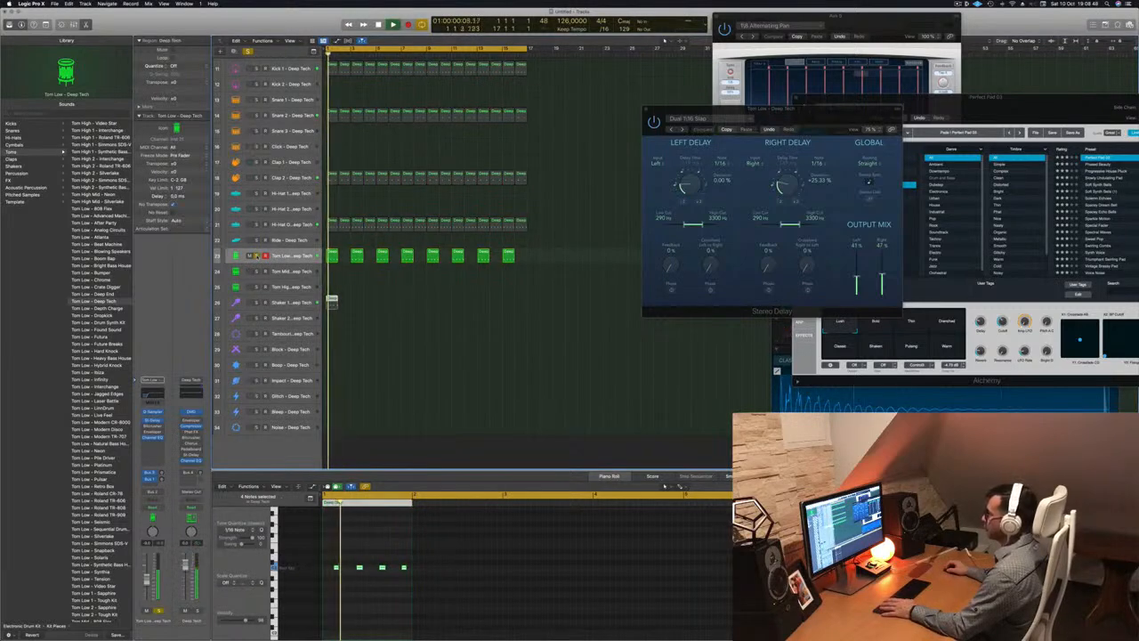
left_click(257, 255)
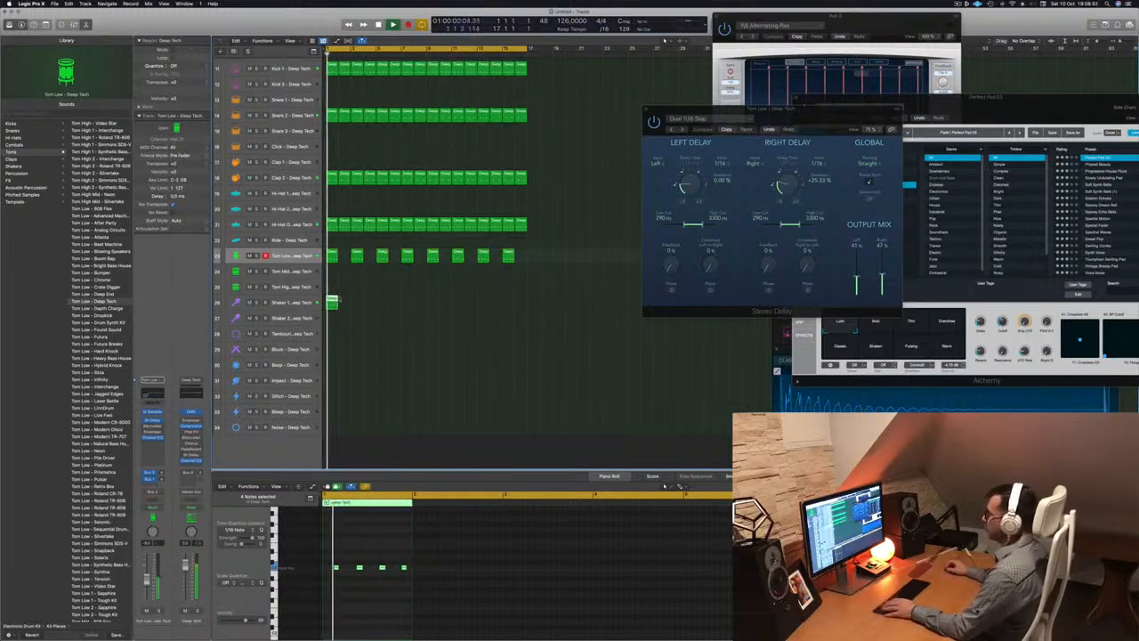
left_click_drag(332, 301, 345, 301)
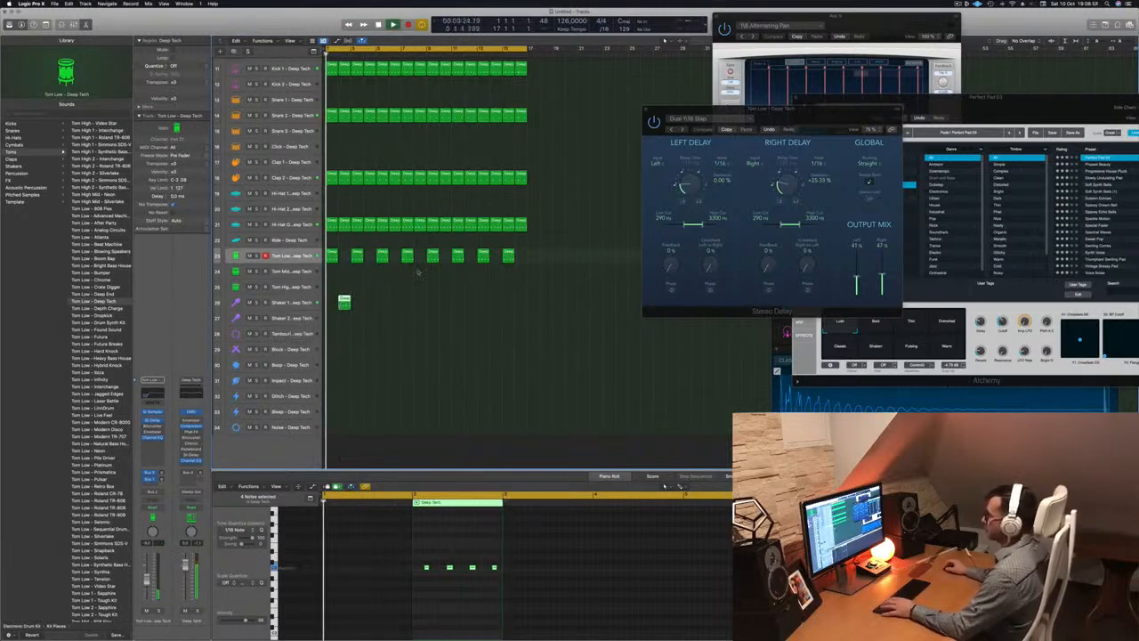
Copy the shaker regions along the track to fill a row of eight
left_click_drag(345, 300, 451, 308)
left_click(343, 301, "shift")
left_click(451, 338, "ctrl+alt")
scroll(452, 338, "down", 2)
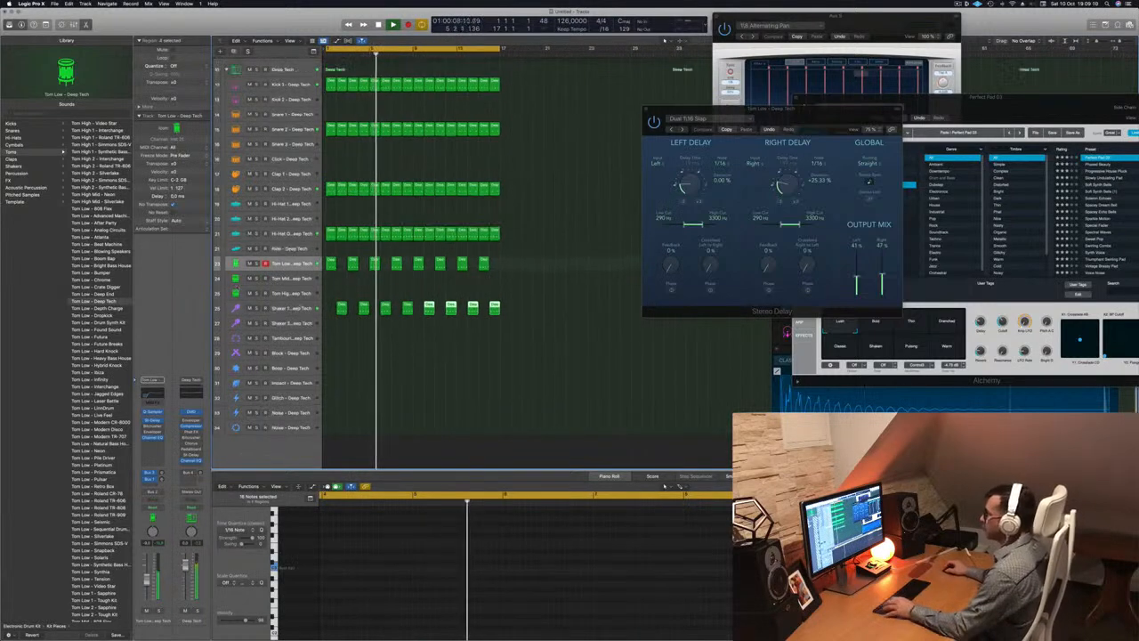
left_click(286, 320)
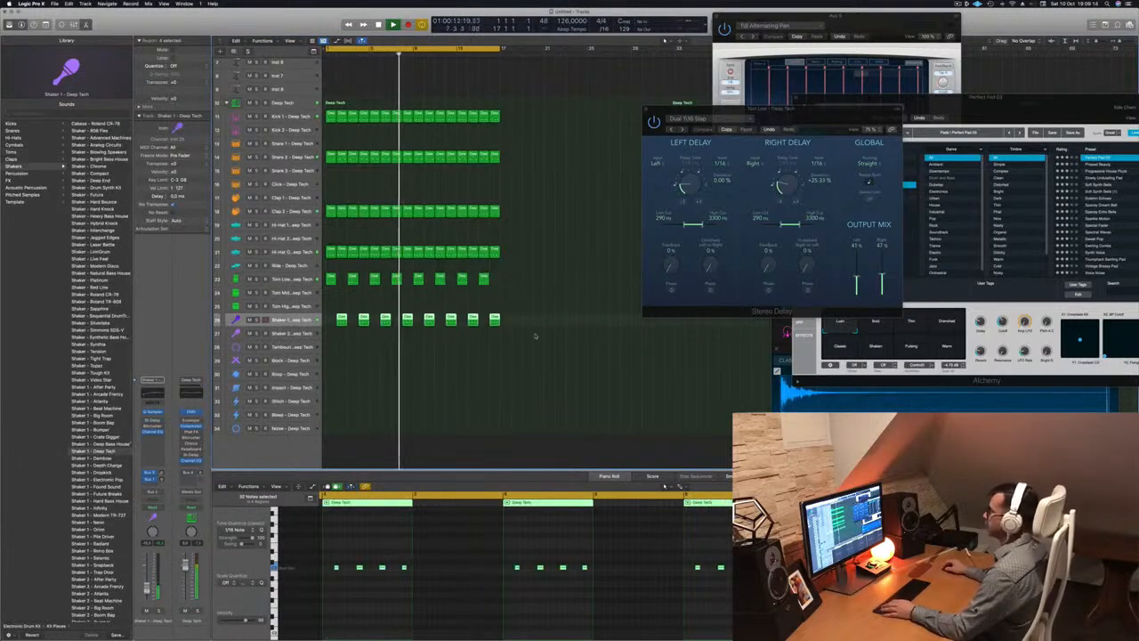
scroll(585, 188, "up", 8)
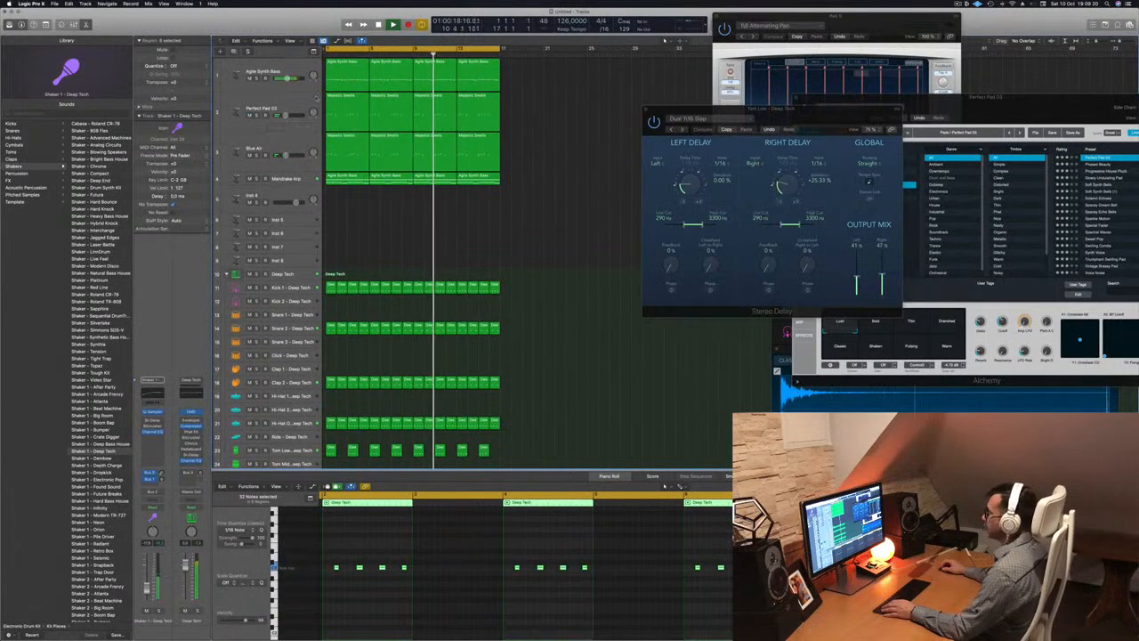
Copy the first Agile Synth Bass region onto the empty Inst 4 track
left_click(277, 120)
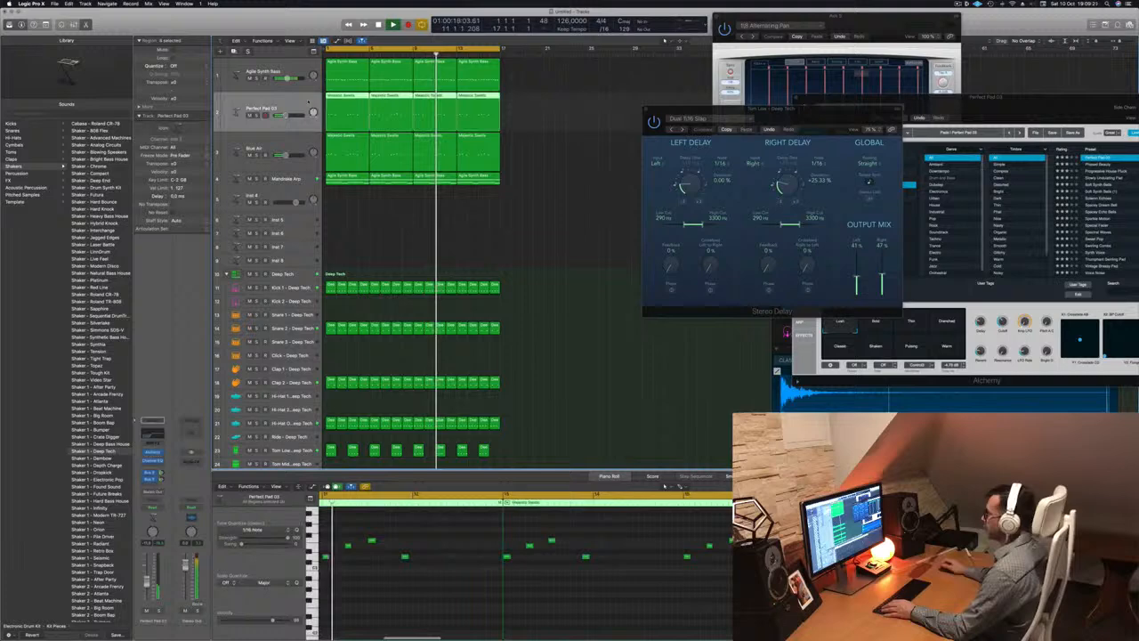
left_click(278, 196)
left_click(352, 181)
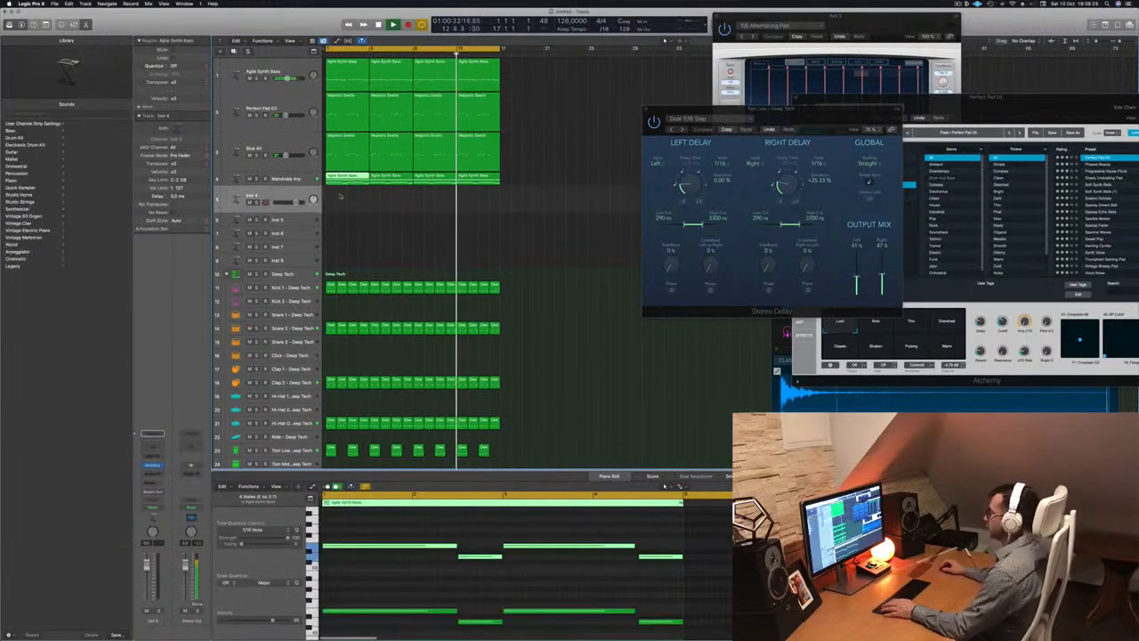
key("space")
left_click_drag(348, 180, 348, 200)
In the Piano Roll, shorten the bass notes to short stubs and delete the remaining long notes
scroll(391, 534, "down", 3)
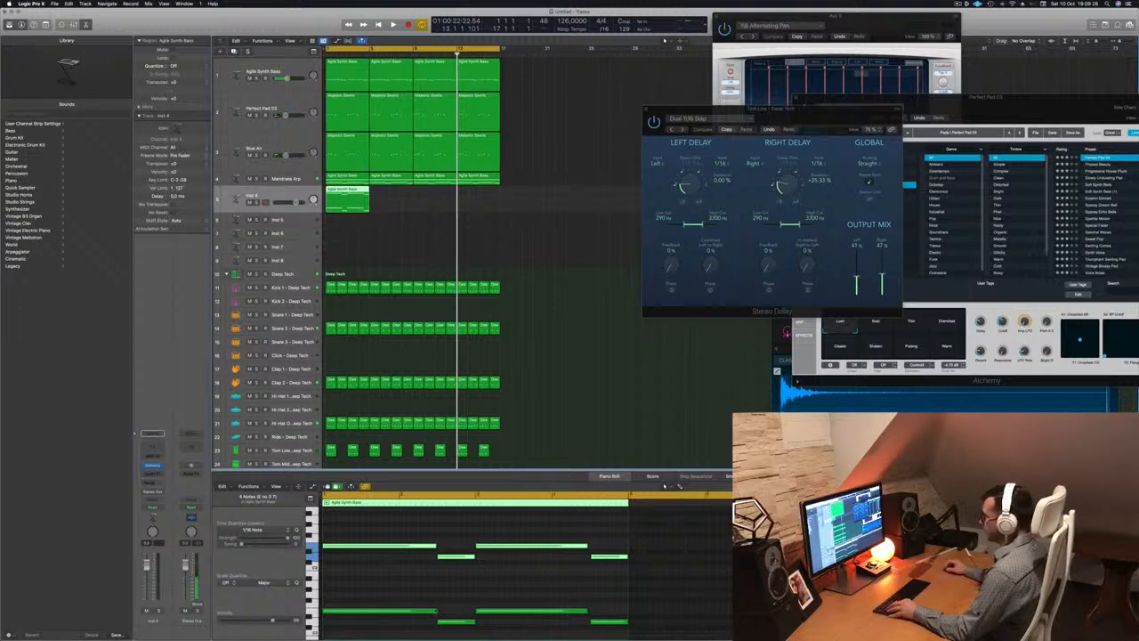
left_click_drag(389, 534, 372, 630)
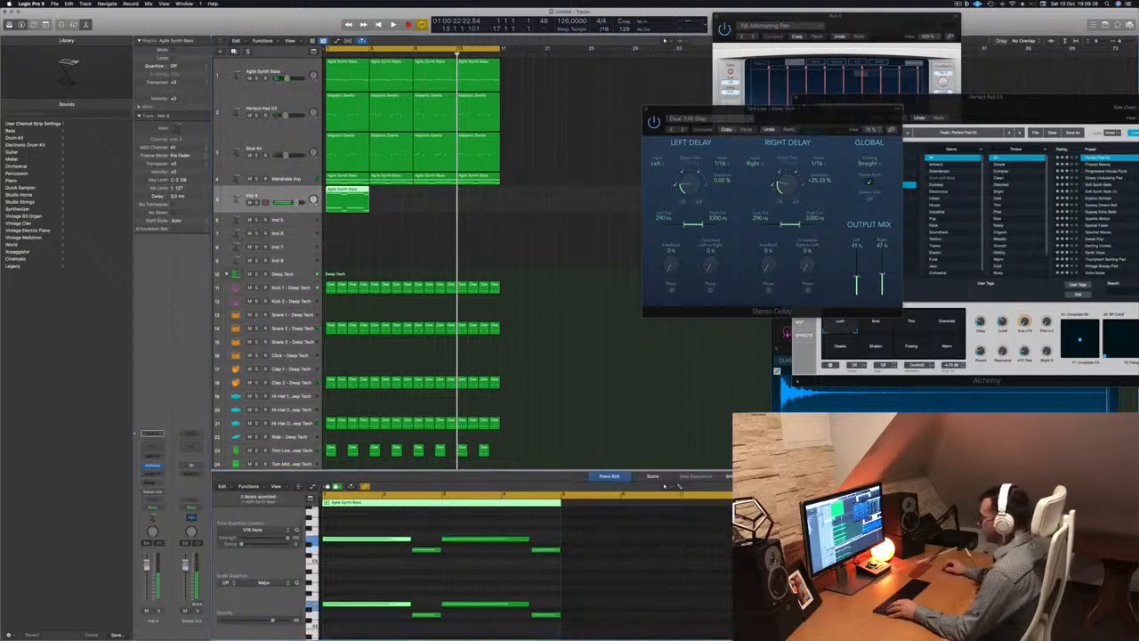
left_click_drag(409, 539, 412, 631)
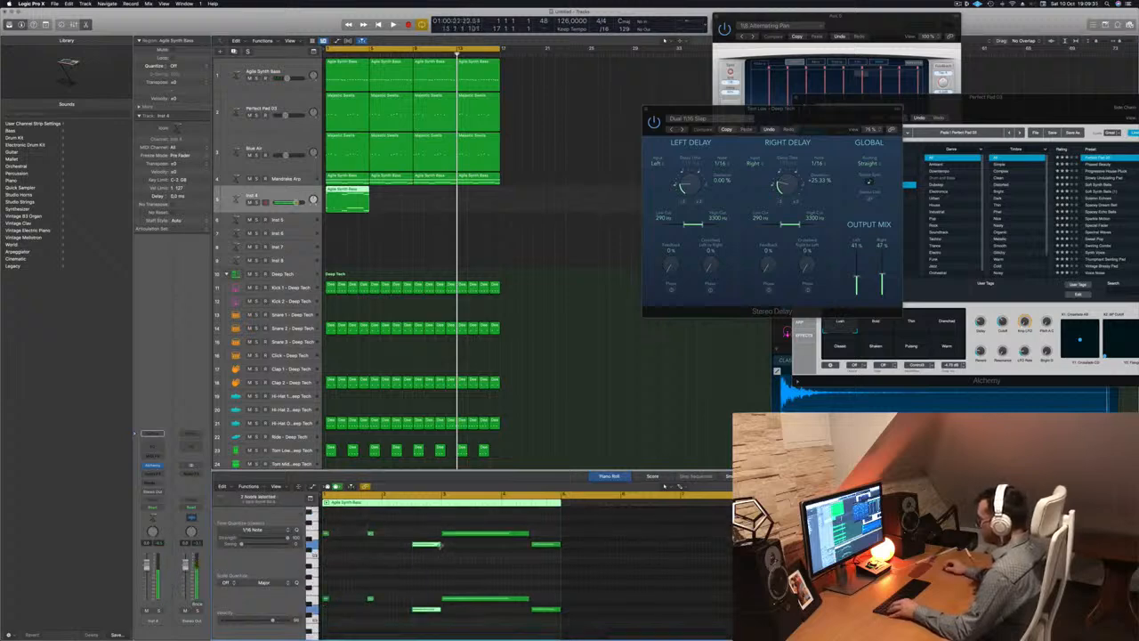
left_click_drag(440, 545, 561, 621)
key("Delete")
left_click_drag(463, 526, 445, 601)
left_click(326, 599)
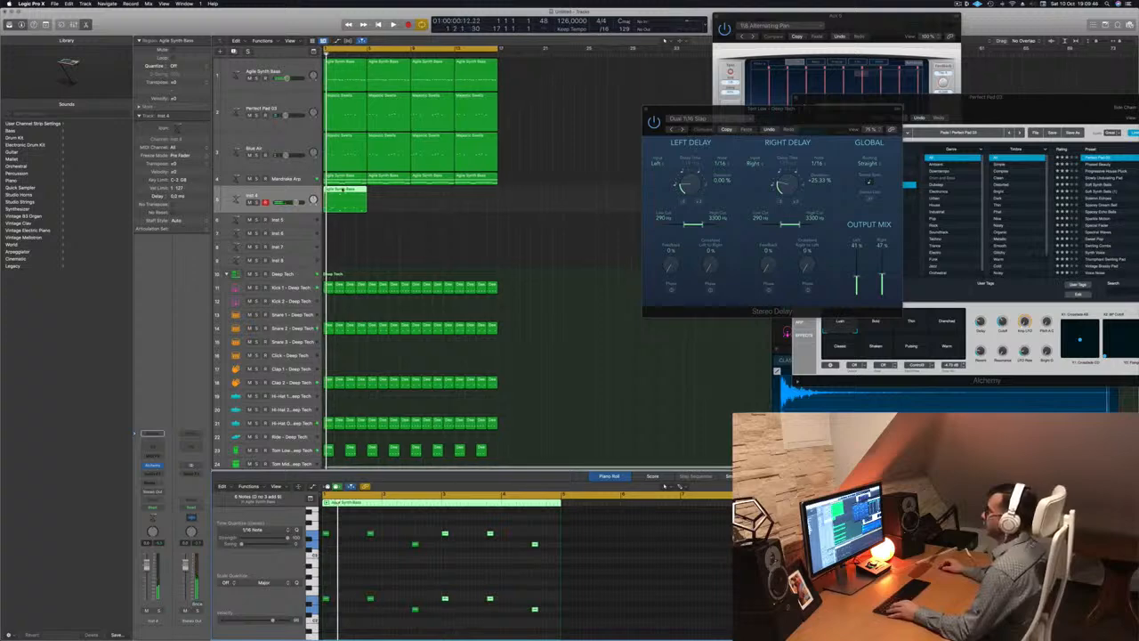
Copy the edited Inst 4 region rightward into four back-to-back regions
left_click_drag(349, 199, 394, 194)
mouse_move(441, 200)
left_mouse_down()
mouse_move(353, 196)
mouse_move(431, 194)
left_mouse_up()
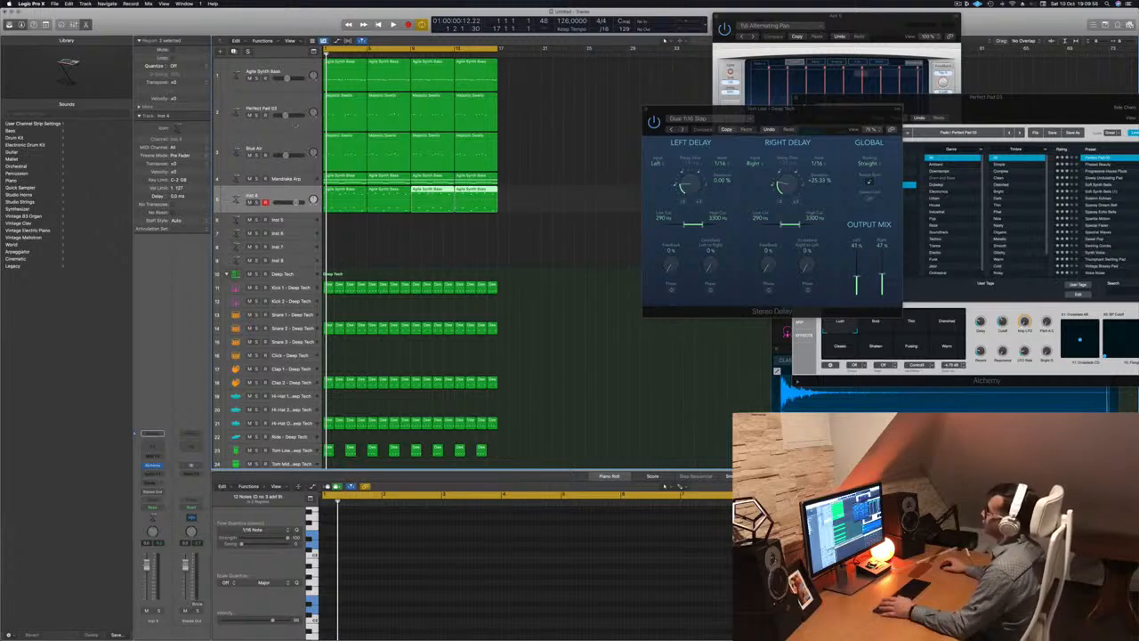
left_click(266, 195)
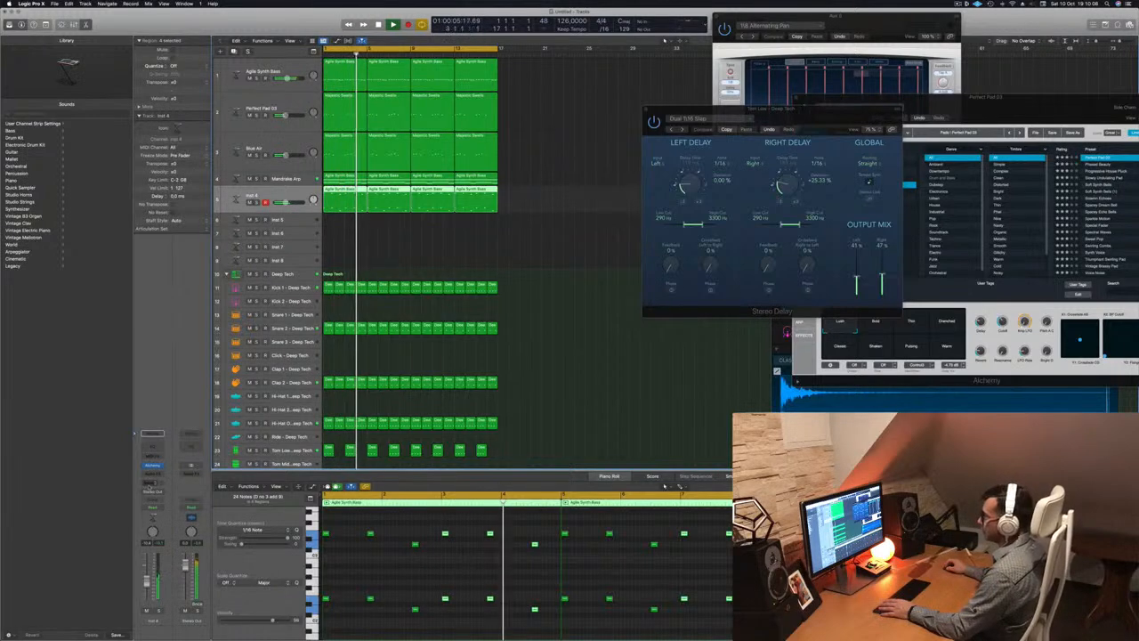
Route an Inst 4 send to Bus 5 with a new aux return
left_click(152, 482)
mouse_move(165, 492)
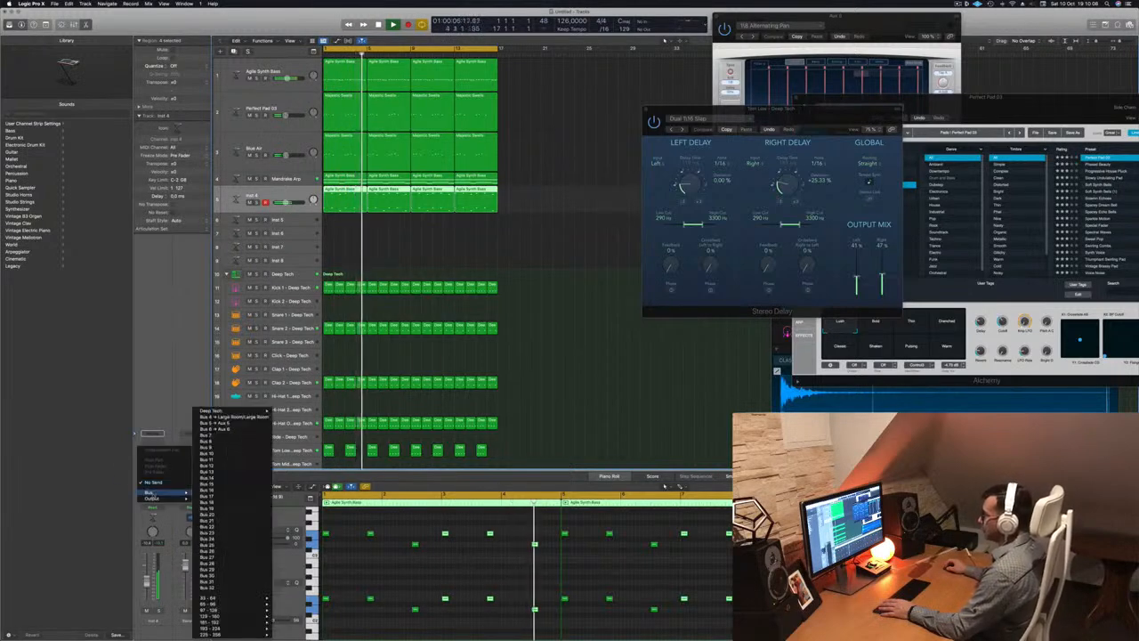
left_click(222, 423)
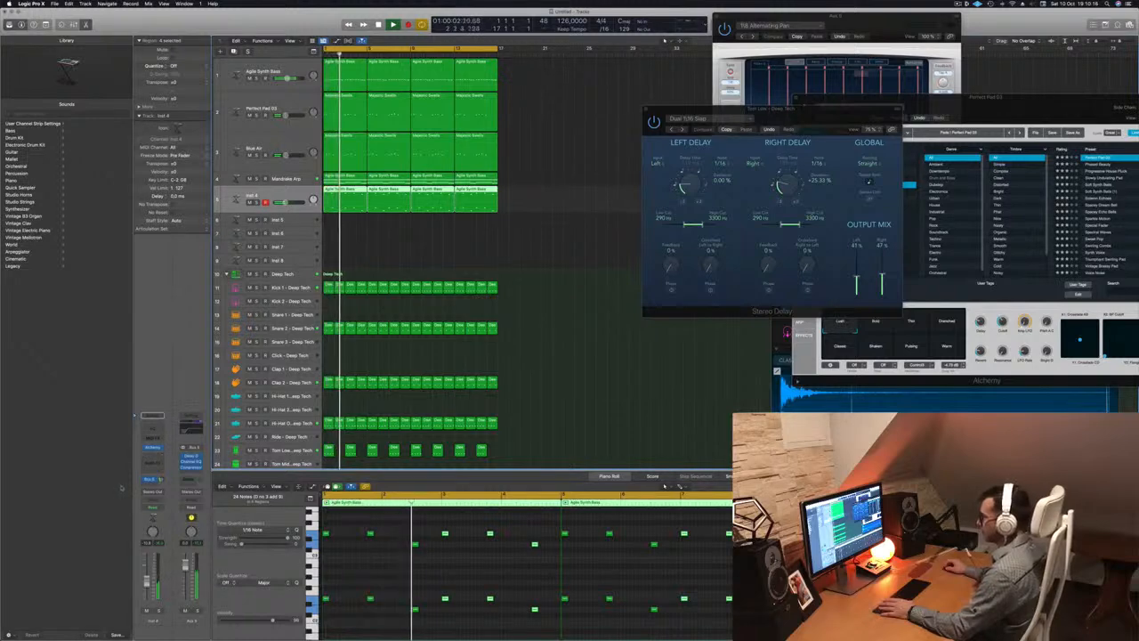
left_click(150, 478)
mouse_move(178, 493)
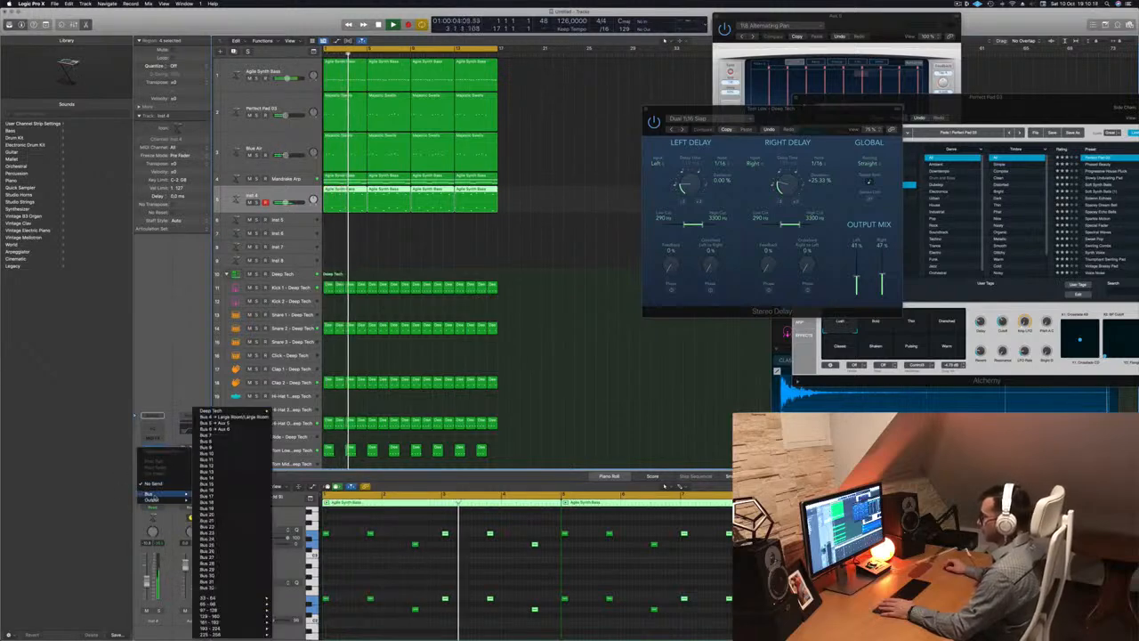
left_click(234, 423)
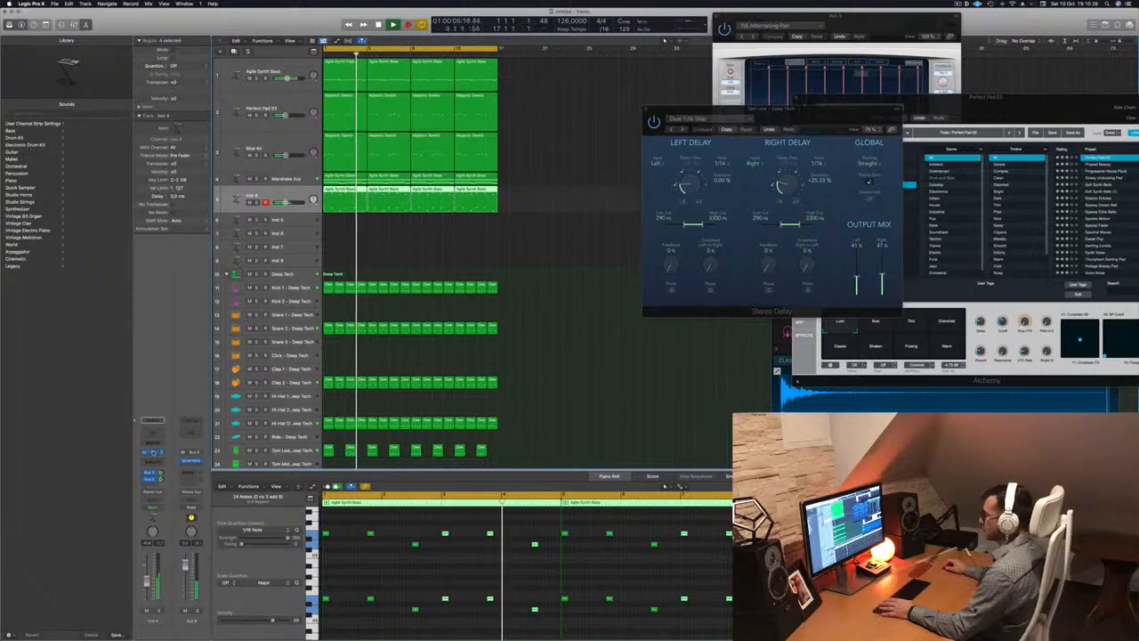
Show Inst 4's Alchemy window off to the side and replay from the song start
left_click(152, 453)
left_click(152, 453)
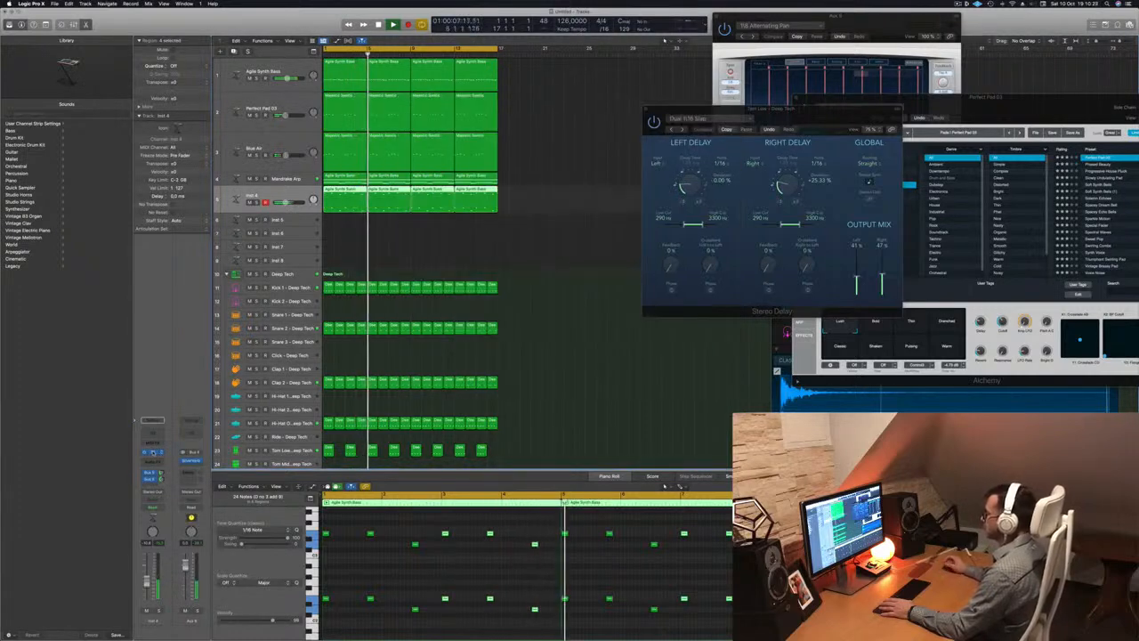
left_click(152, 453)
key("space")
left_click_drag(589, 95, 671, 128)
key("space")
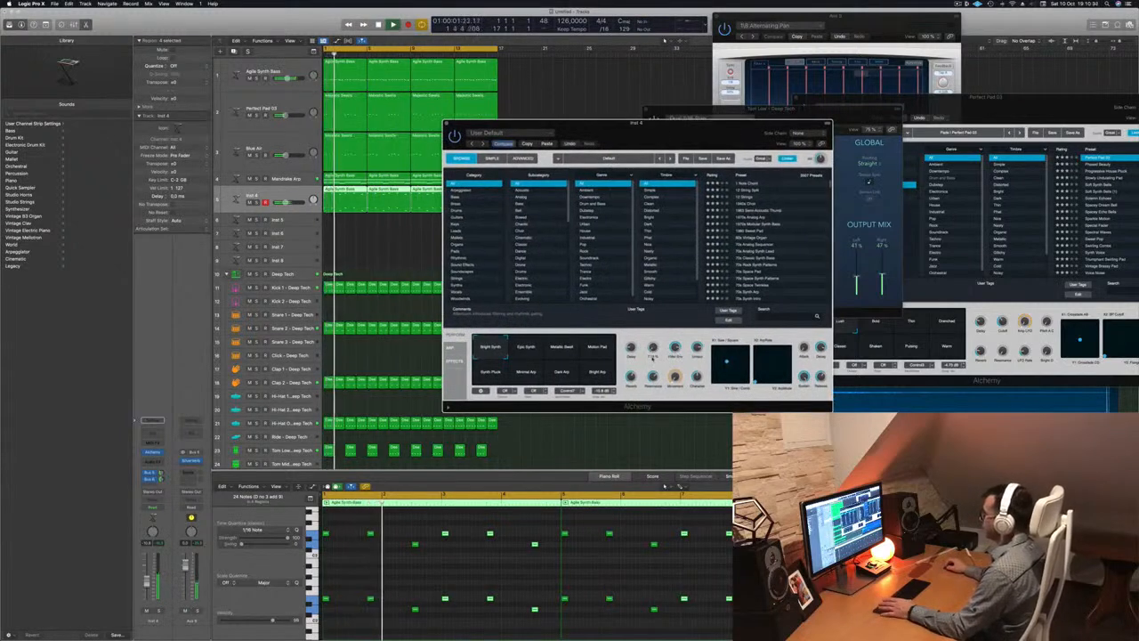
Listen to Inst 4's Alchemy while repositioning its window, then close it and deselect all regions
left_click_drag(712, 127, 748, 122)
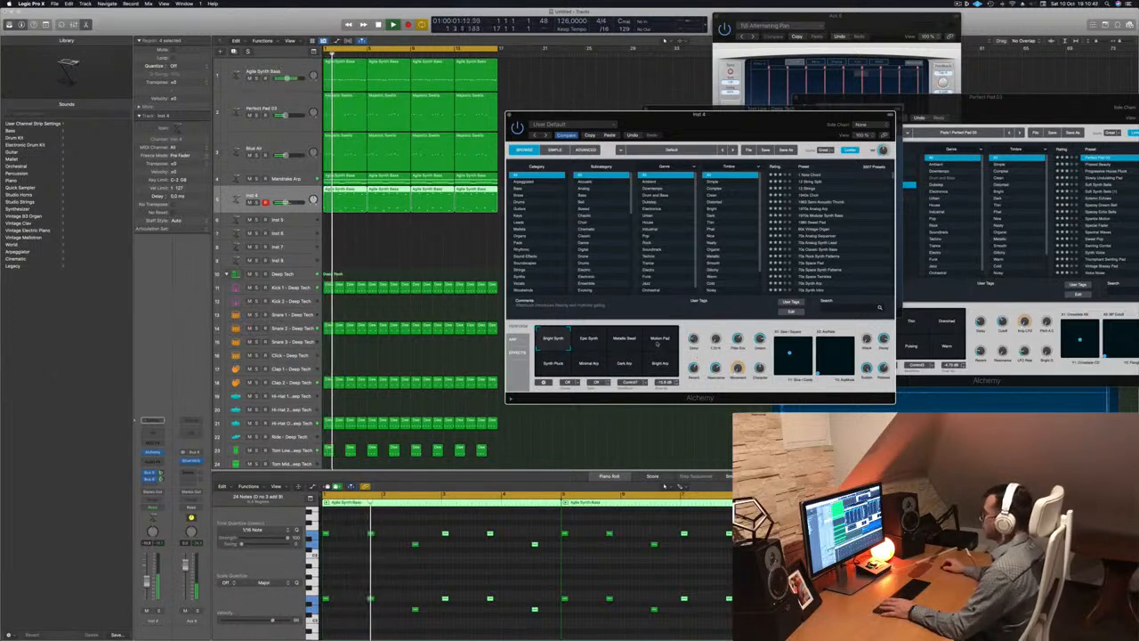
left_click(464, 436)
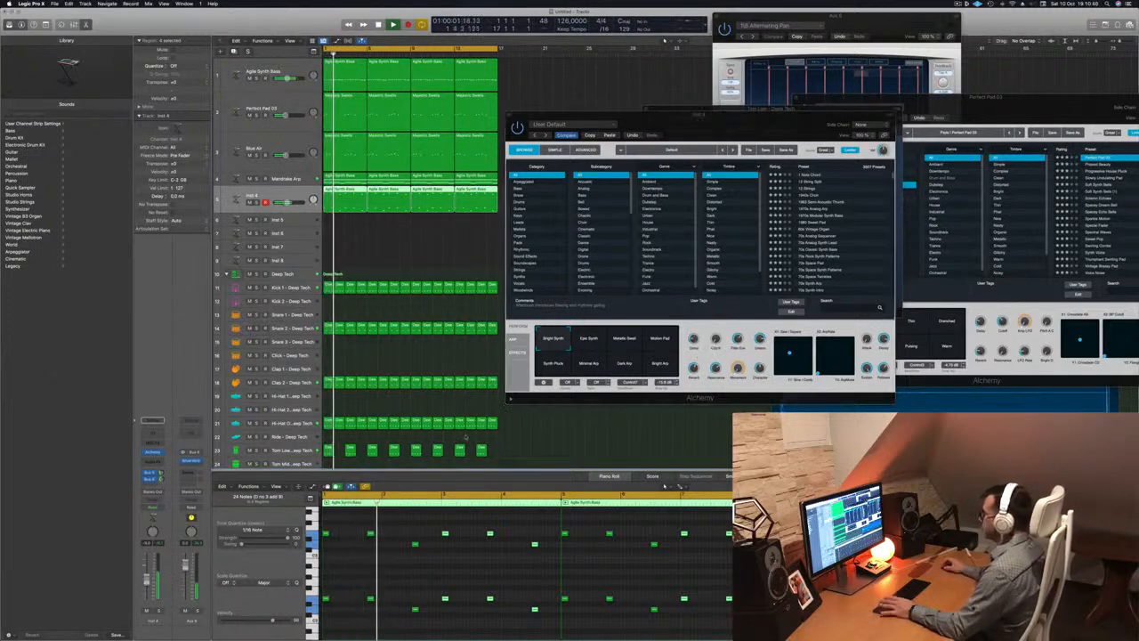
left_click(790, 353)
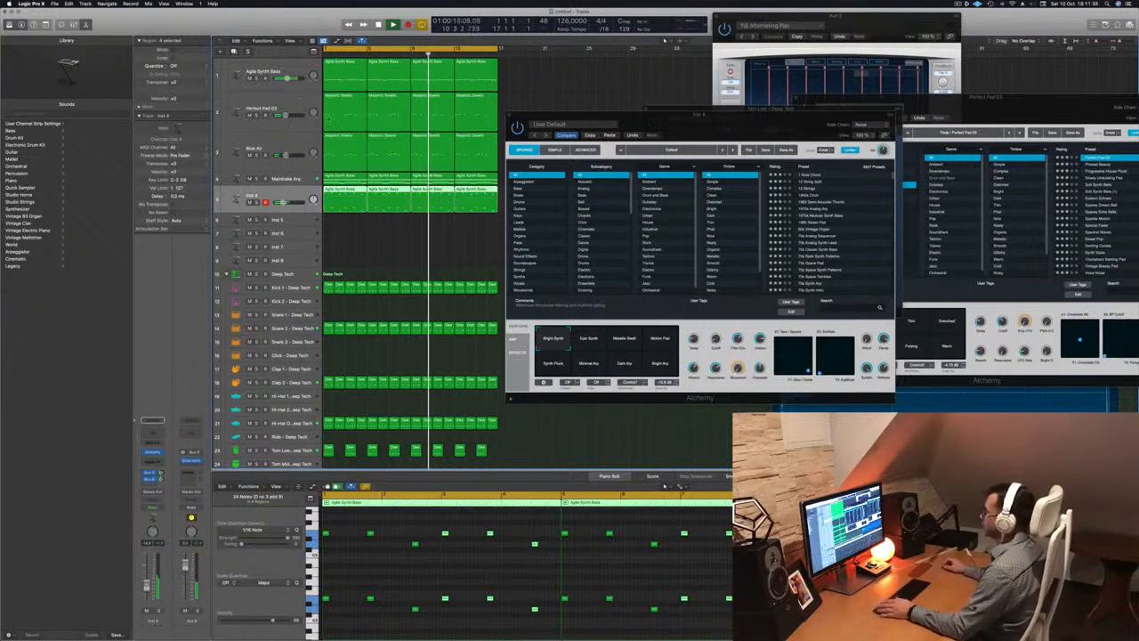
left_click_drag(742, 126, 746, 157)
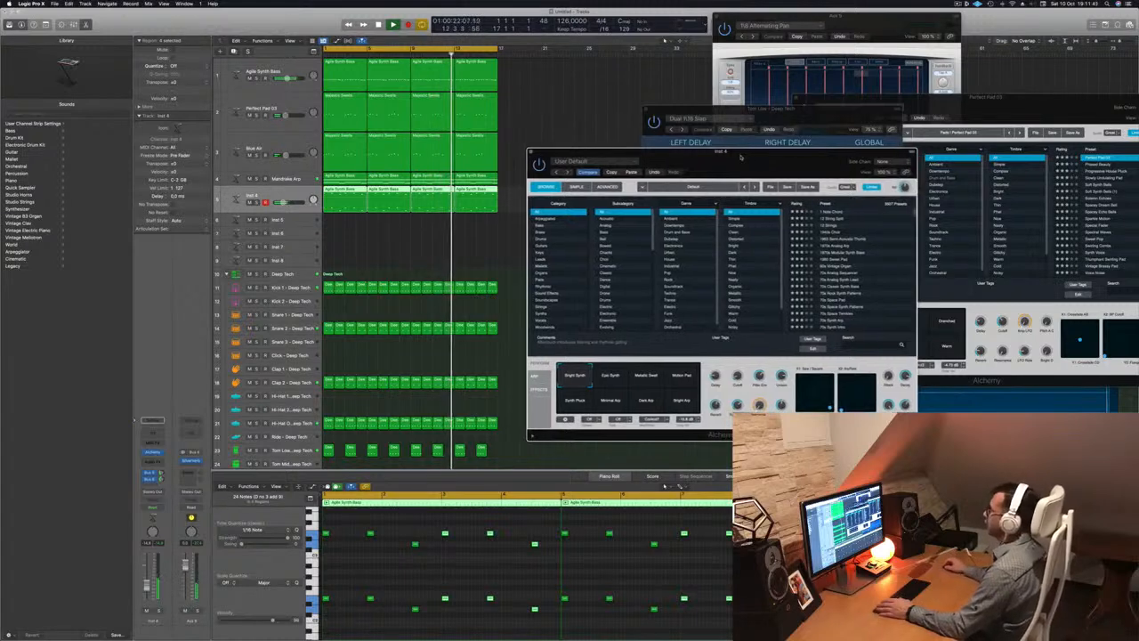
left_click_drag(745, 157, 774, 147)
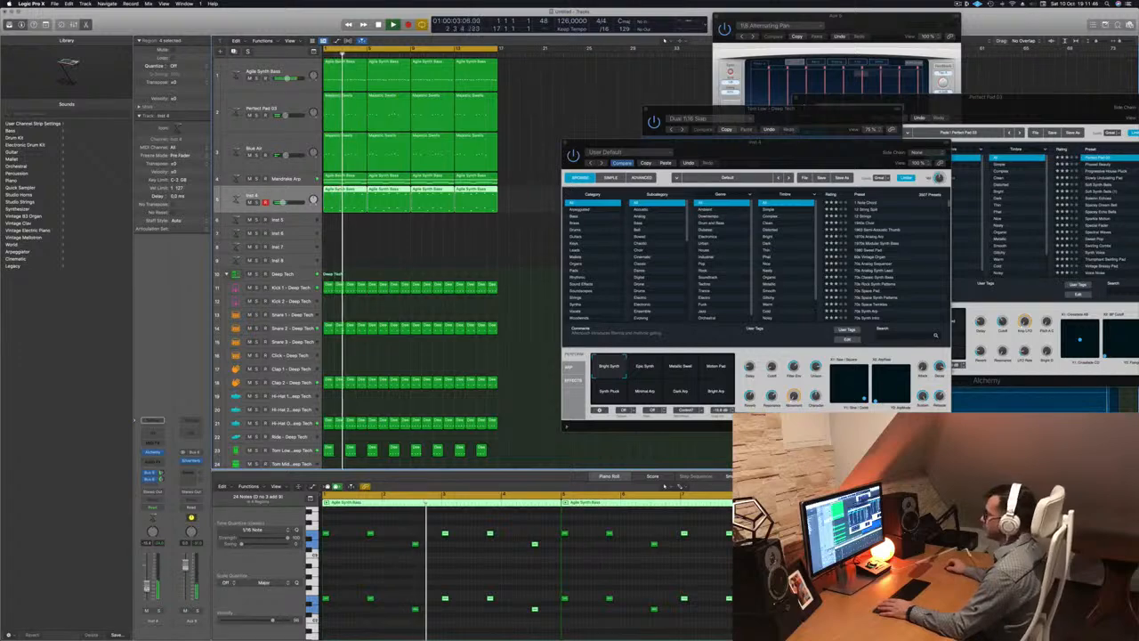
left_click_drag(783, 152, 666, 153)
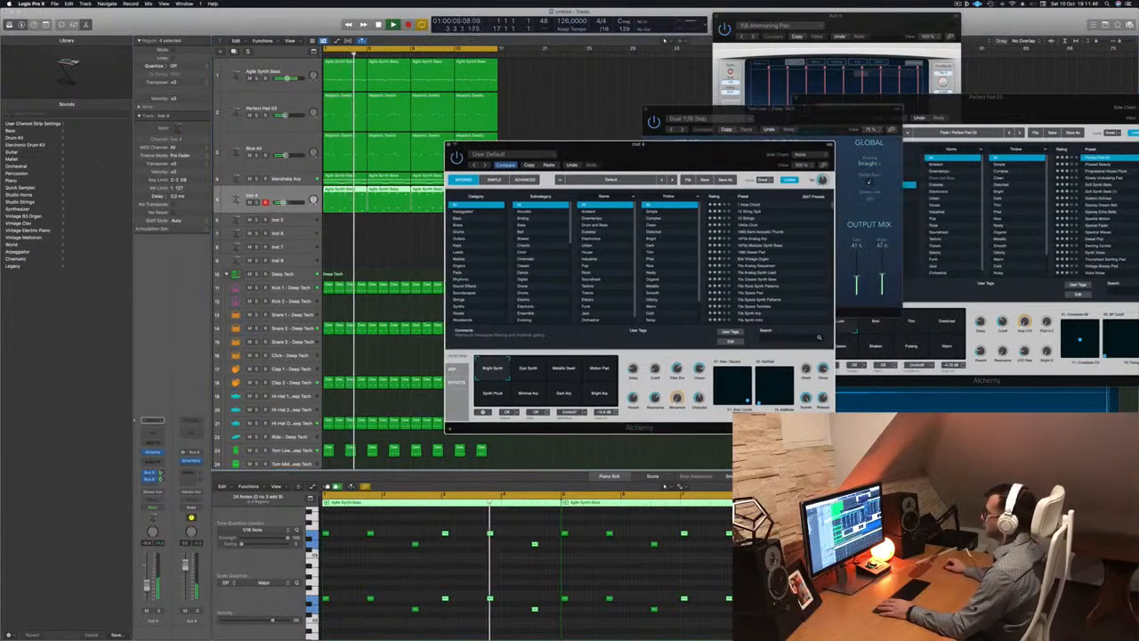
left_click(449, 144)
left_click(469, 246)
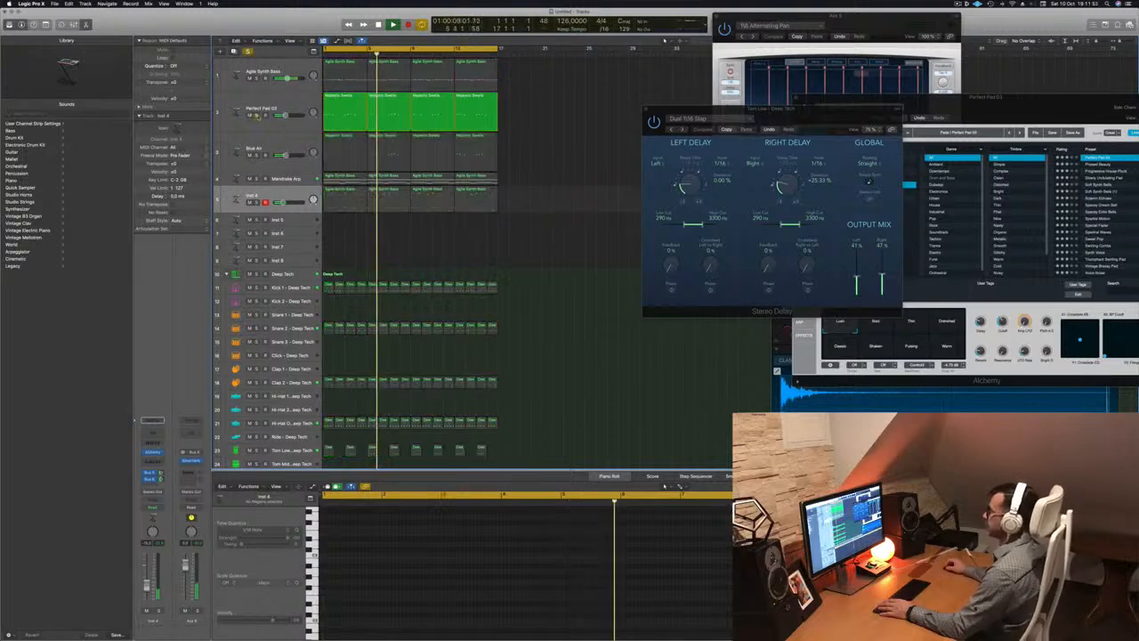
Select the Perfect Pad 03 and Mandrake Arp tracks, then deselect and return the playhead to the start
left_click(281, 107)
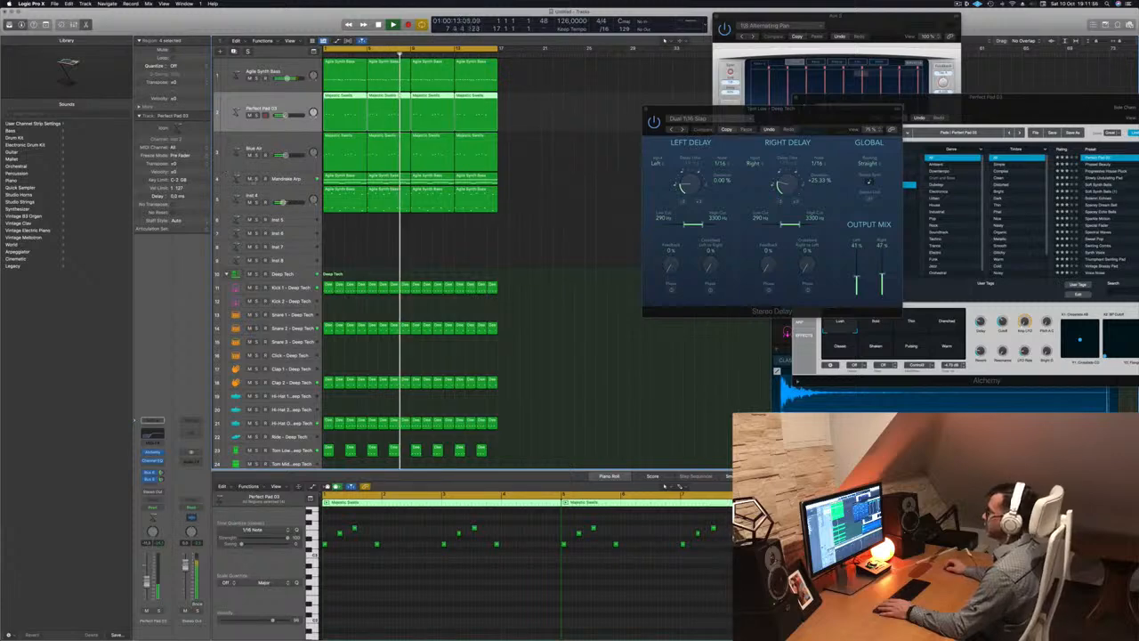
left_click(286, 179)
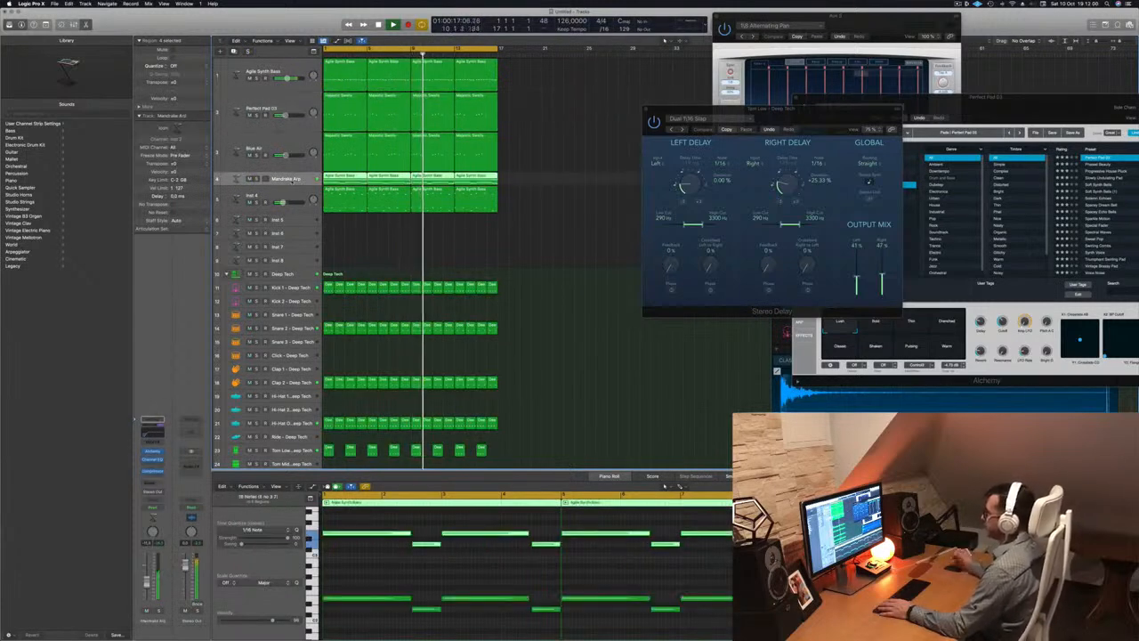
left_click(977, 3)
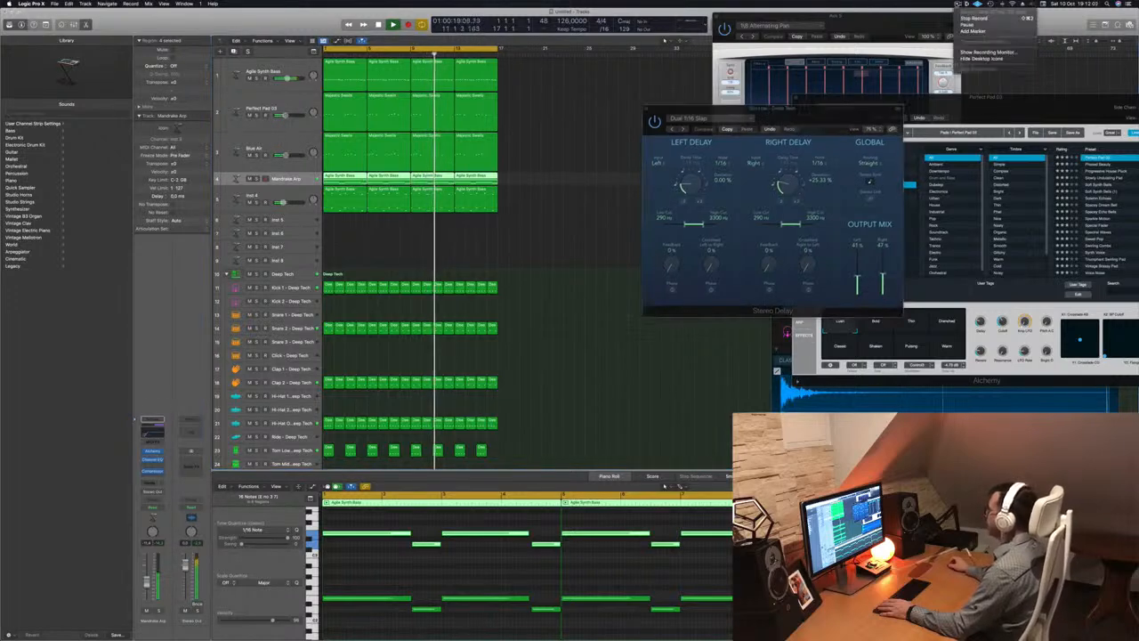
left_click(883, 28)
left_click(525, 228)
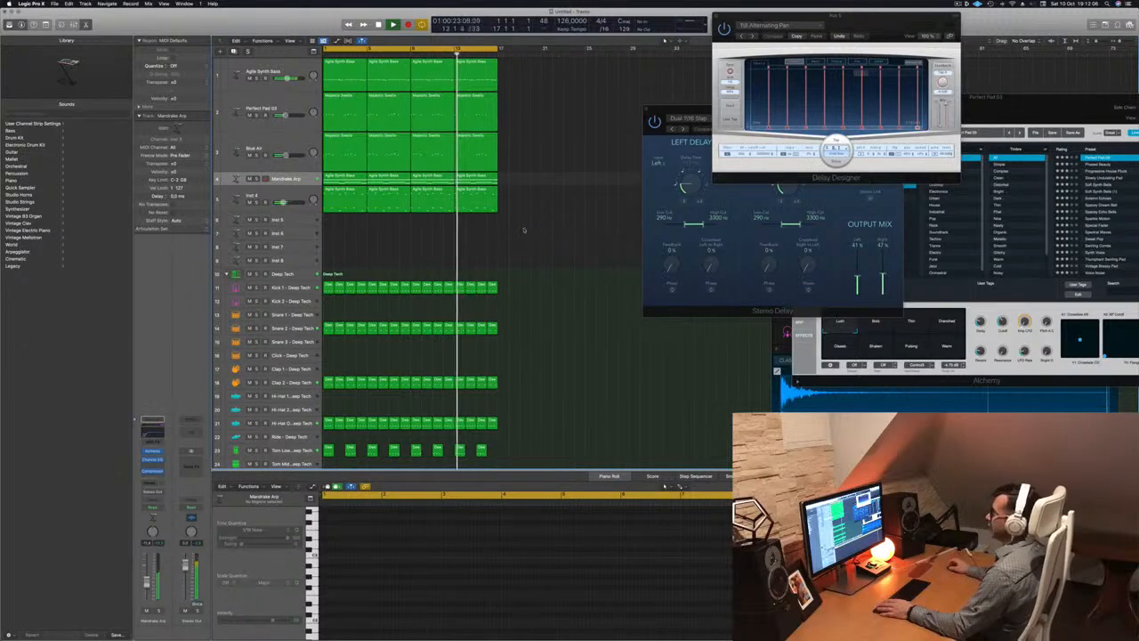
key("Return")
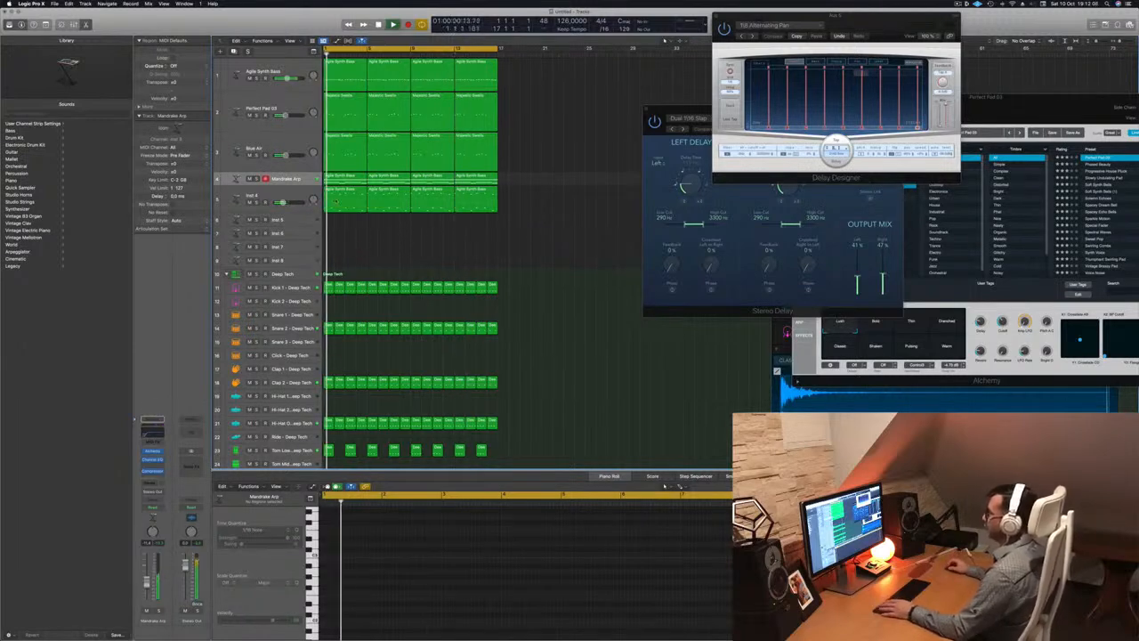
Select the Inst 4 track and duplicate it with Cmd+D into a new Inst 34 track
left_click(345, 201)
key("Return")
left_click(289, 200)
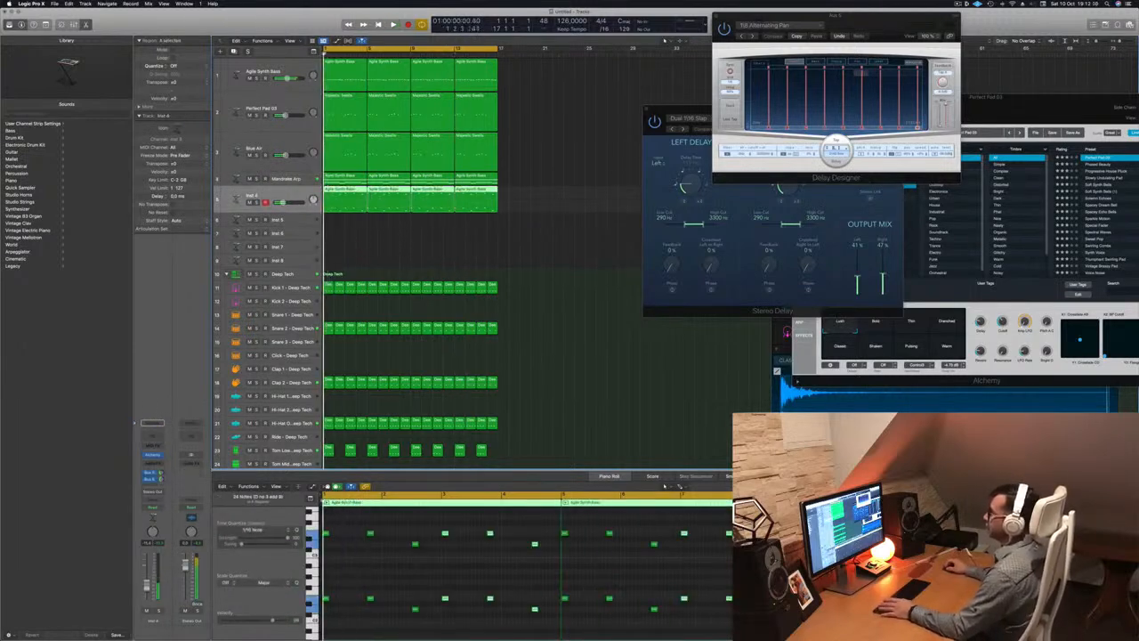
key("super+d")
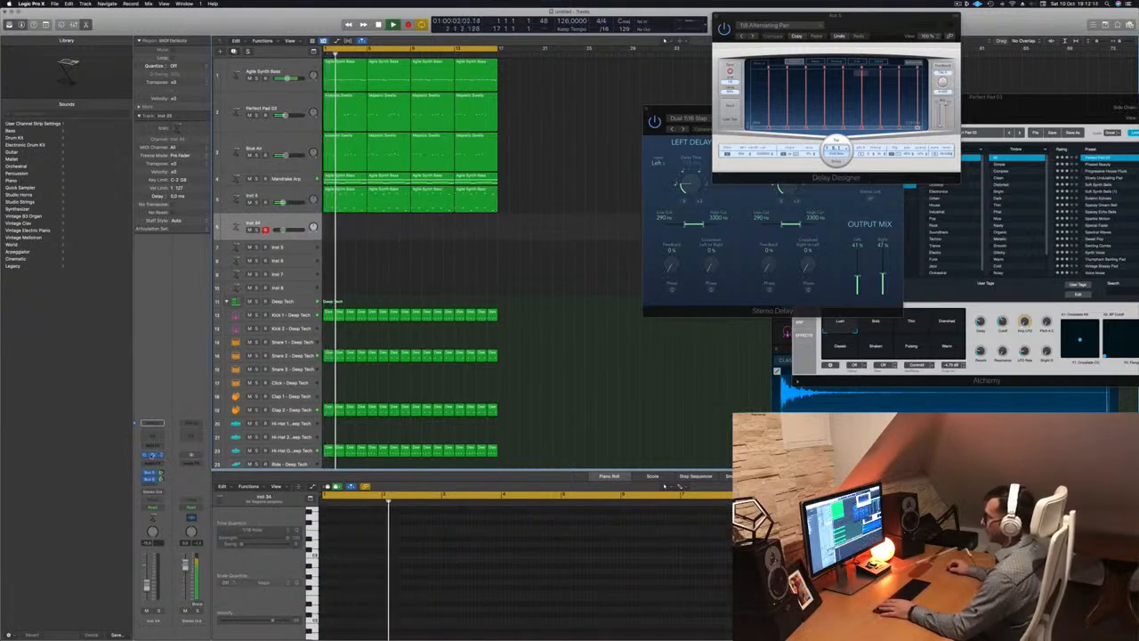
Load the Motion Pad sound in Inst 34's Alchemy and enable Musical Typing
left_click(152, 455)
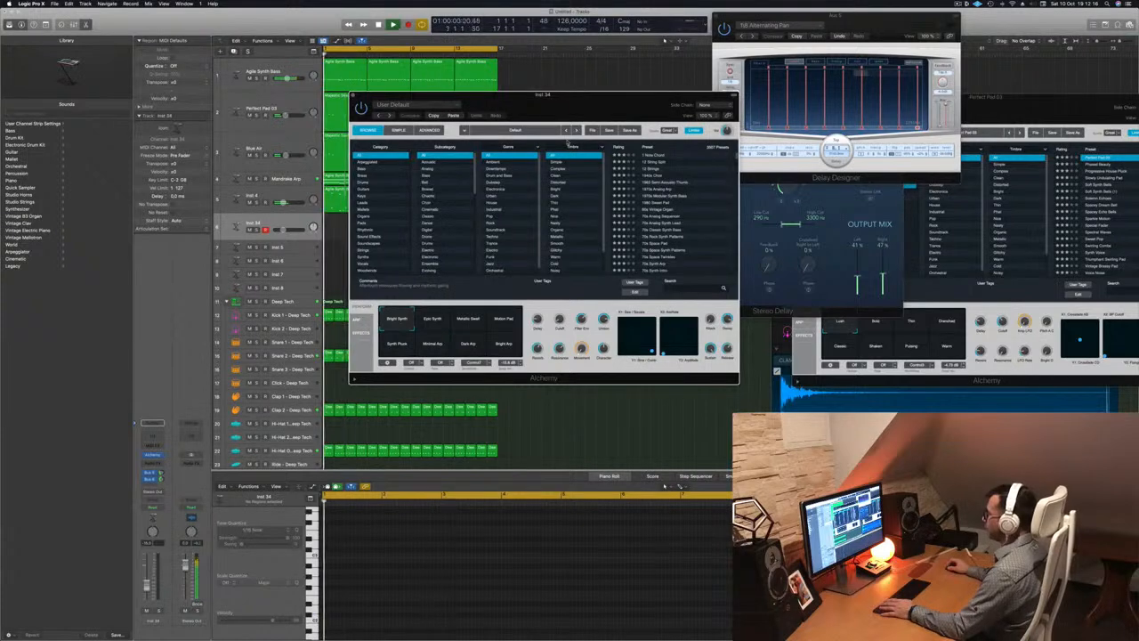
left_click_drag(549, 114, 582, 142)
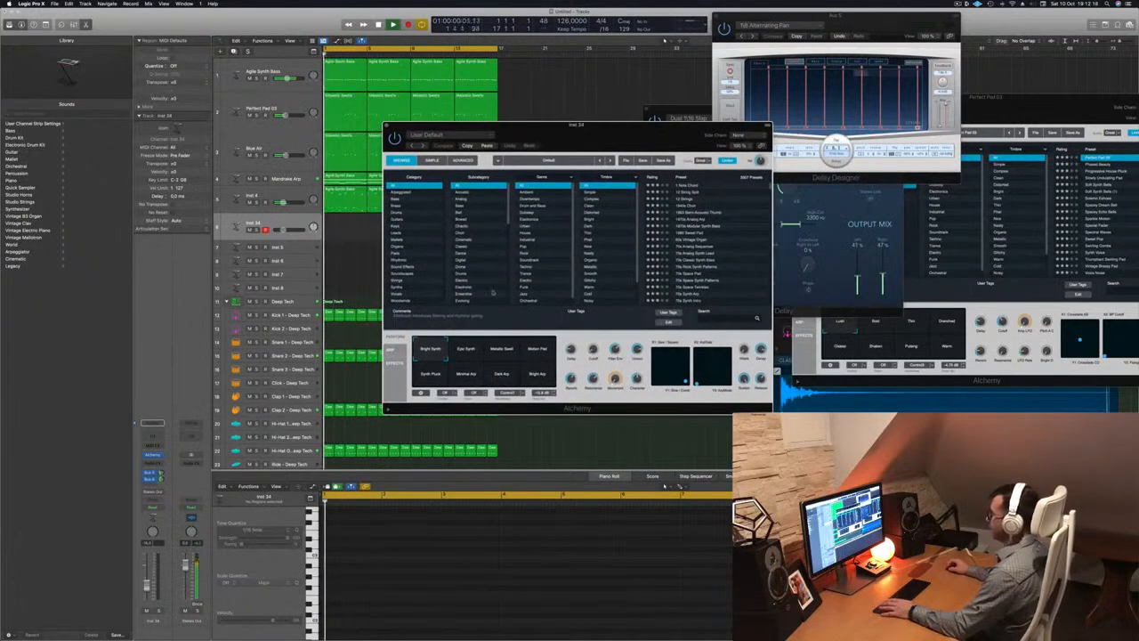
left_click(536, 350)
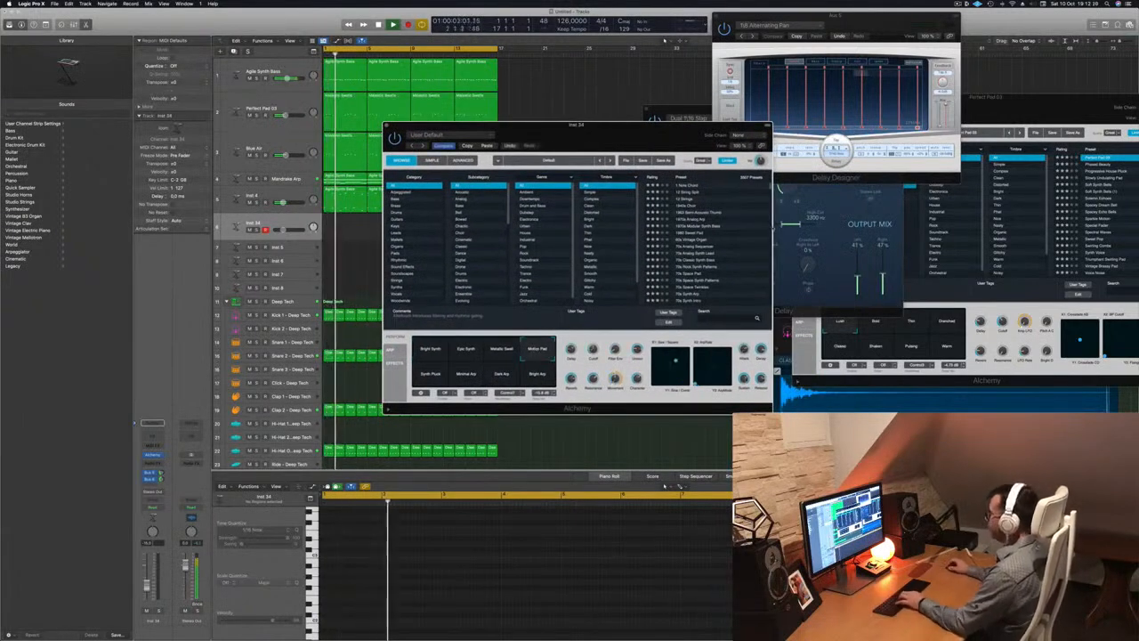
left_click_drag(659, 138, 713, 192)
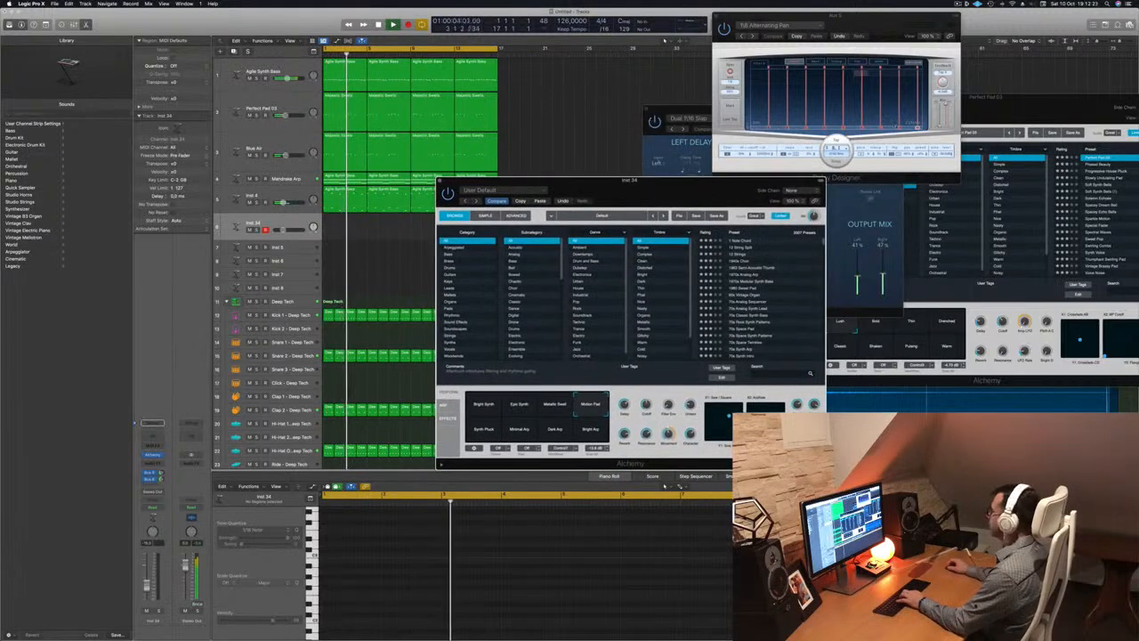
key("super+k")
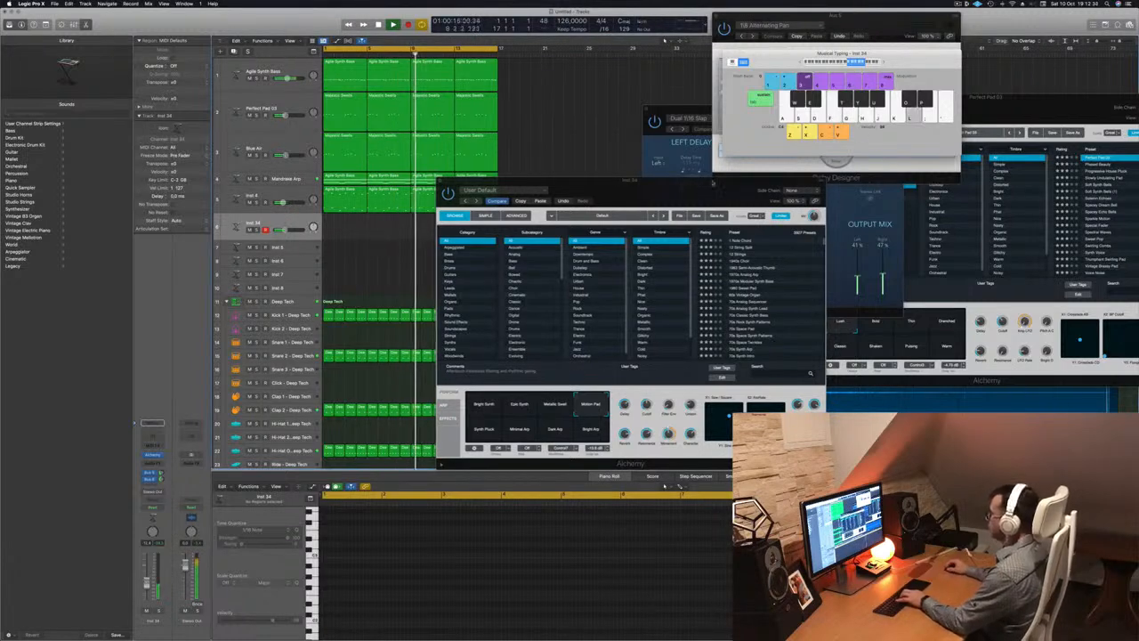
left_click_drag(695, 197, 846, 153)
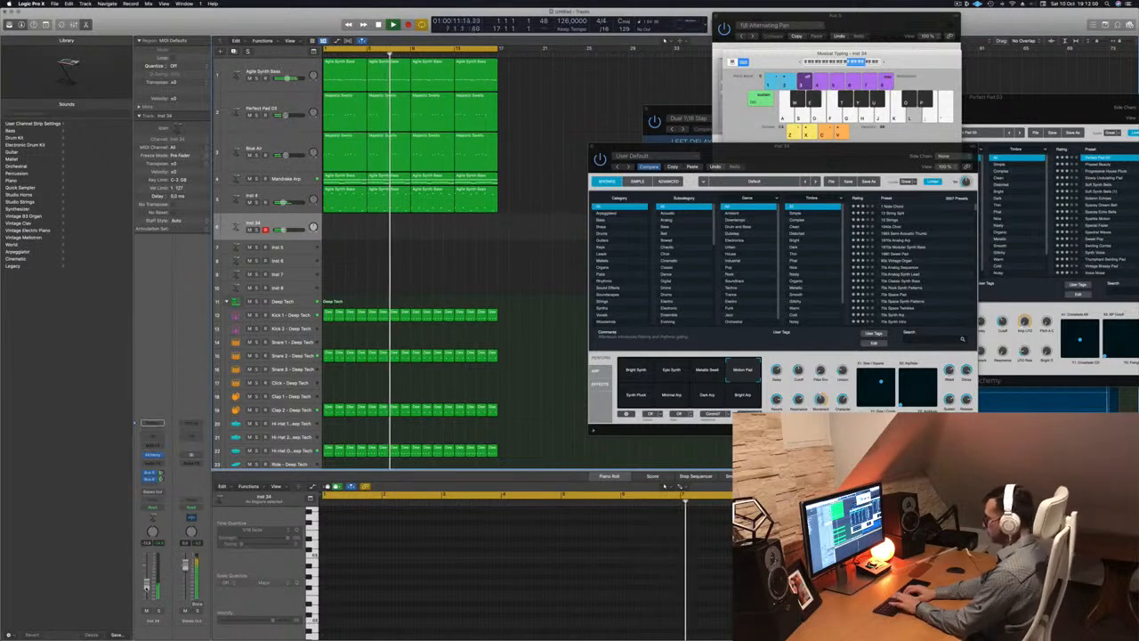
Record a short part on Inst 34, split the region, and move it to bar 1
key("r")
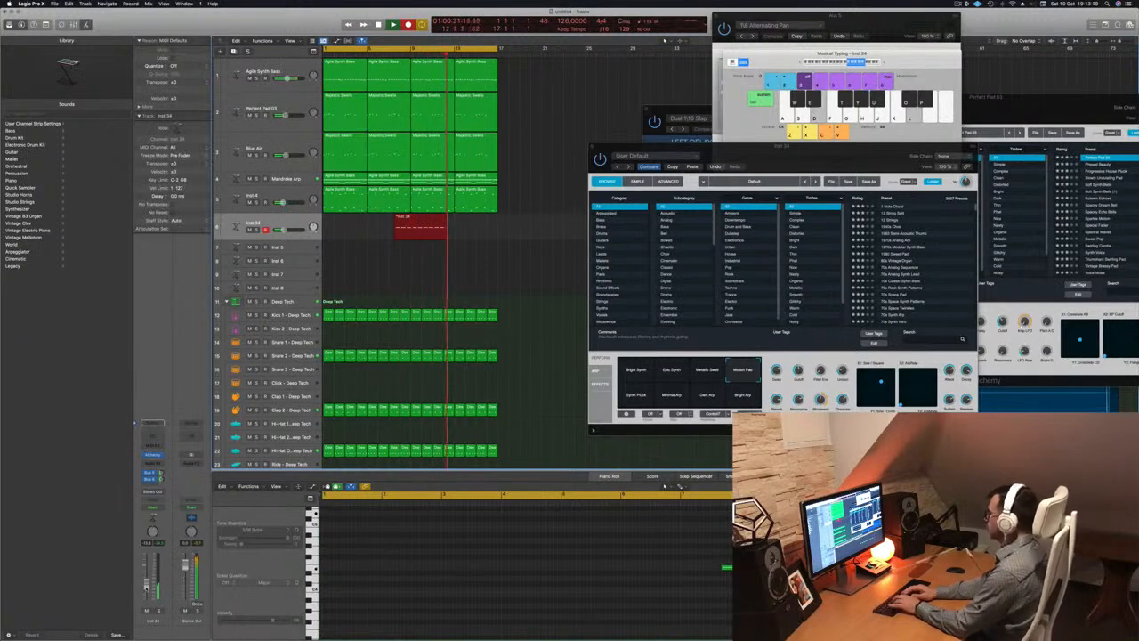
key("space")
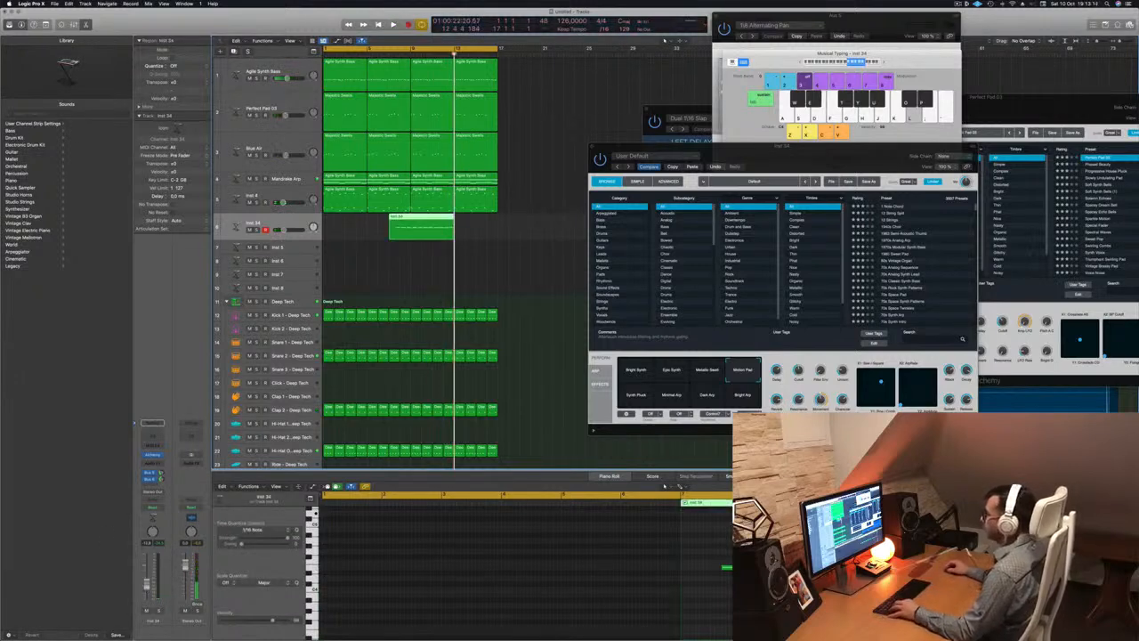
left_click(402, 217)
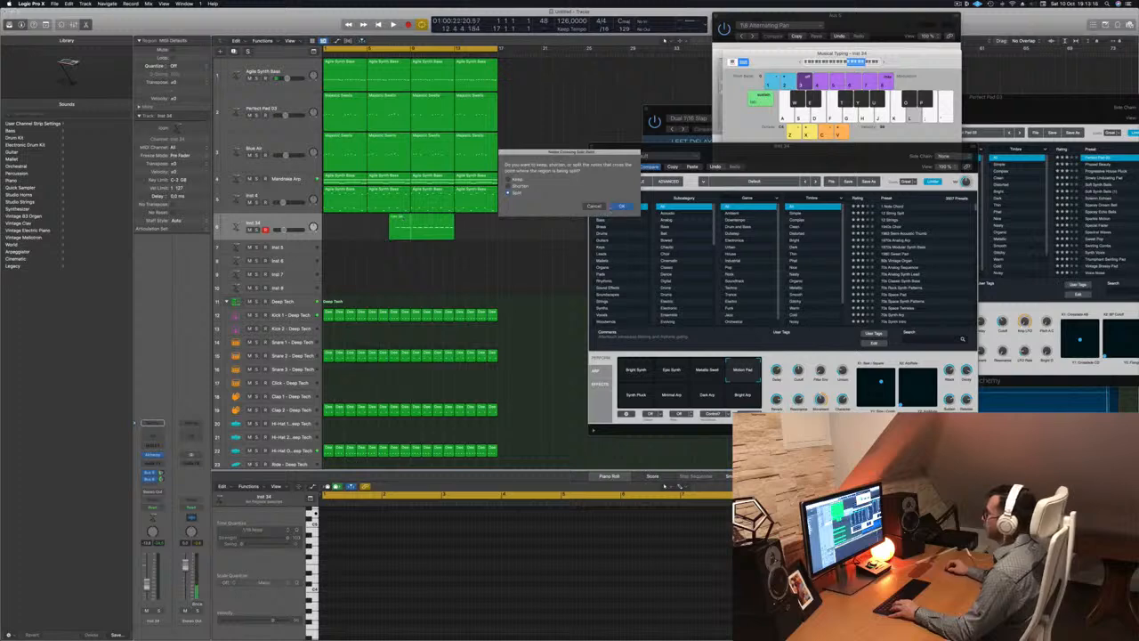
key("Return")
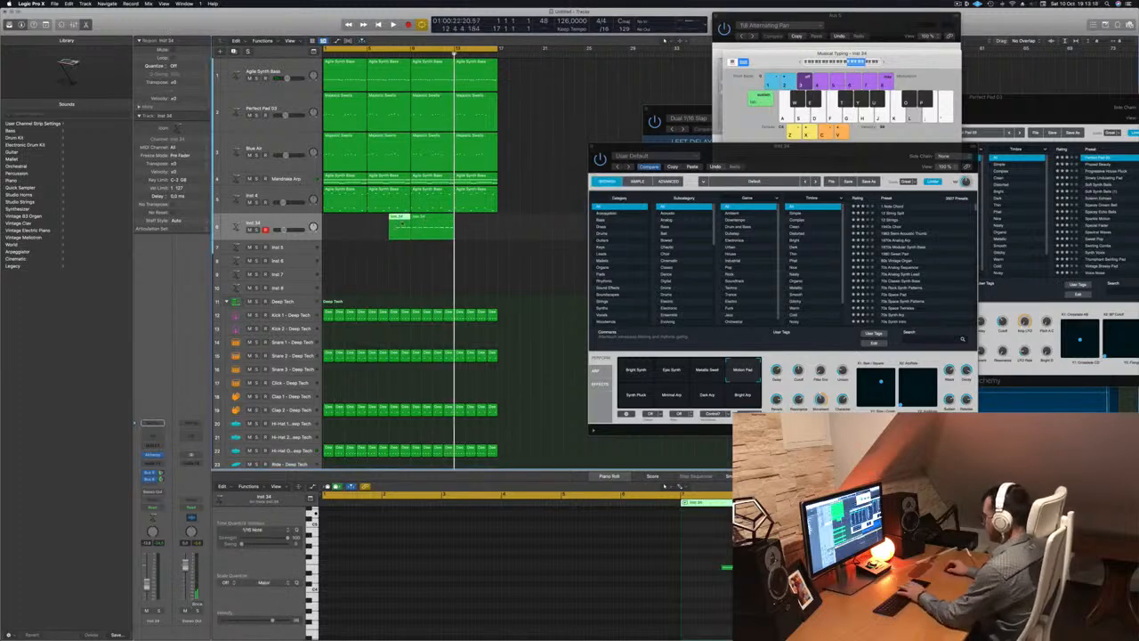
left_click_drag(434, 219, 347, 221)
key("space")
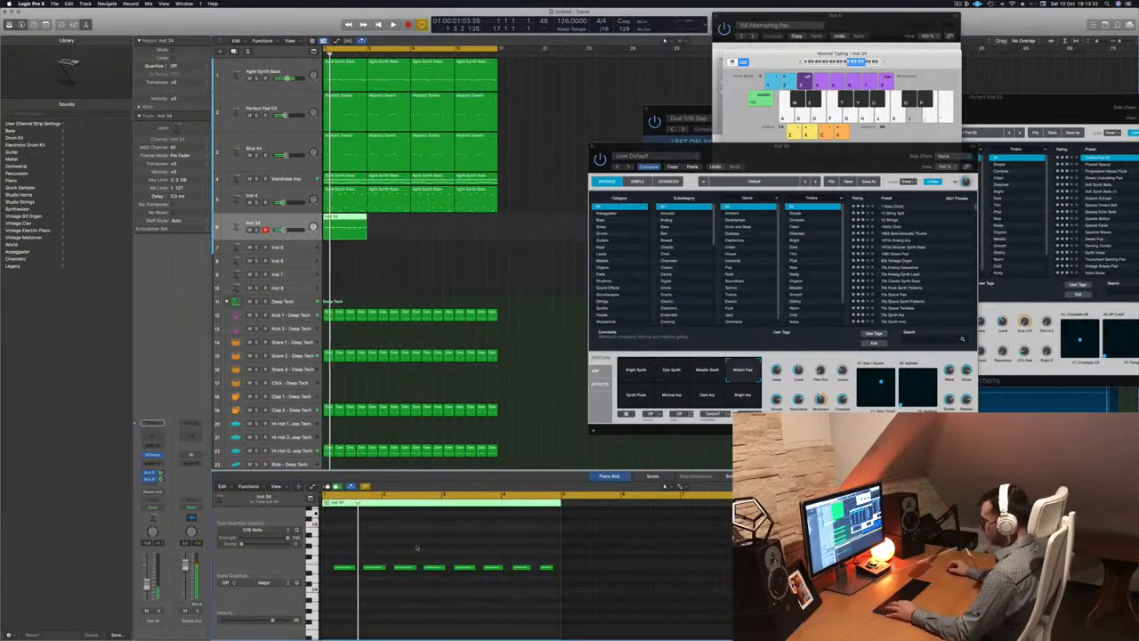
Copy the Inst 34 region along the timeline into four copies and hide Musical Typing
key("space")
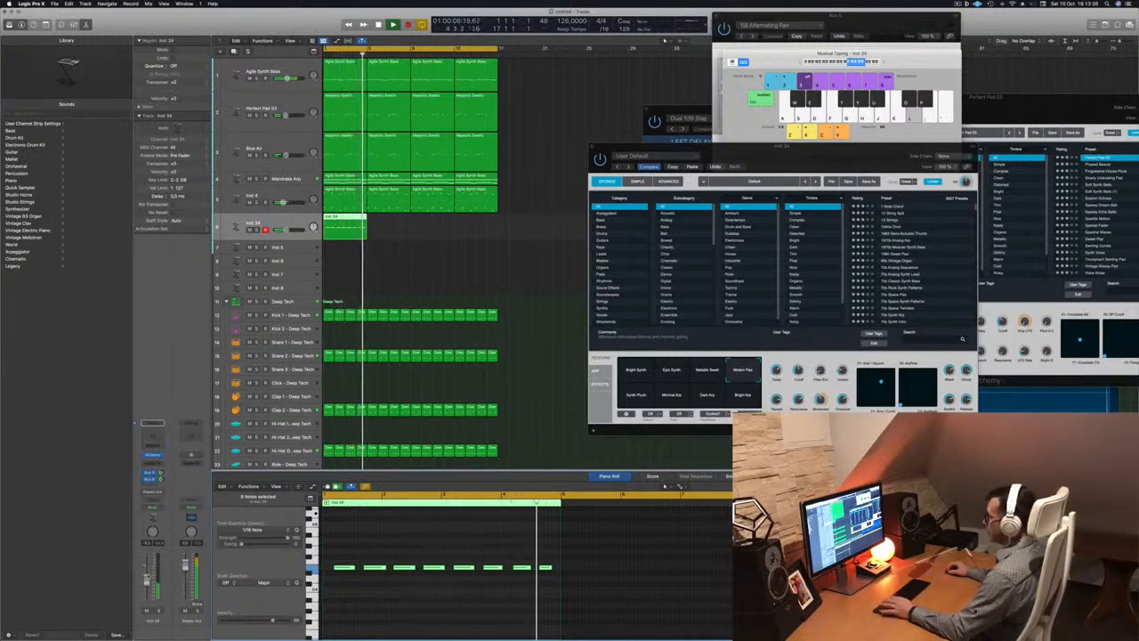
left_click_drag(344, 216, 429, 225)
key("Return")
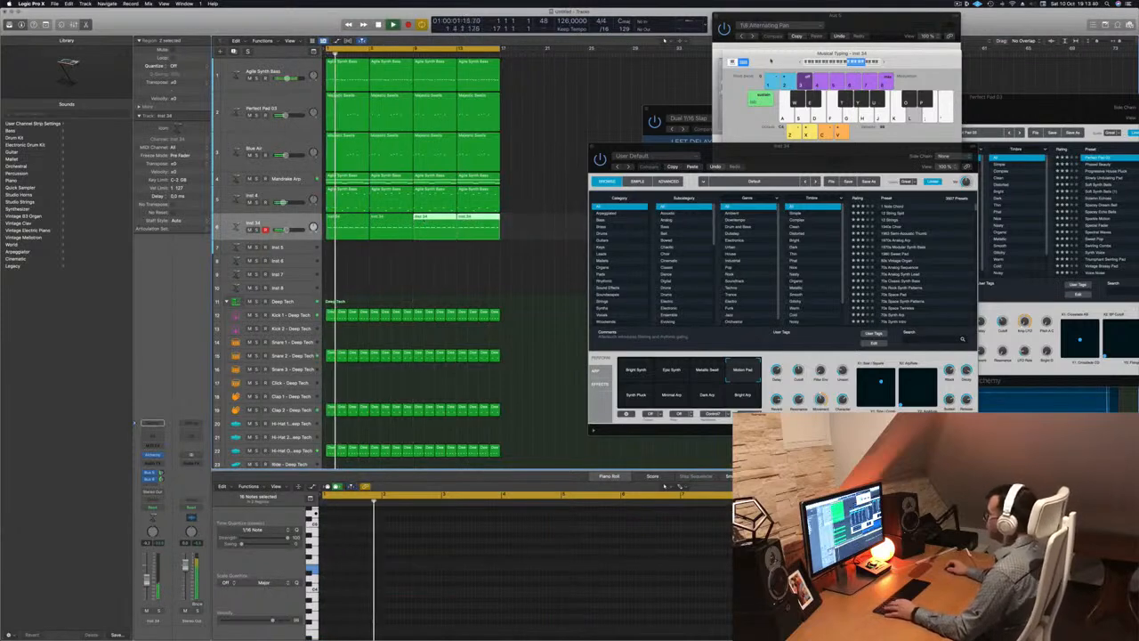
key("super+k")
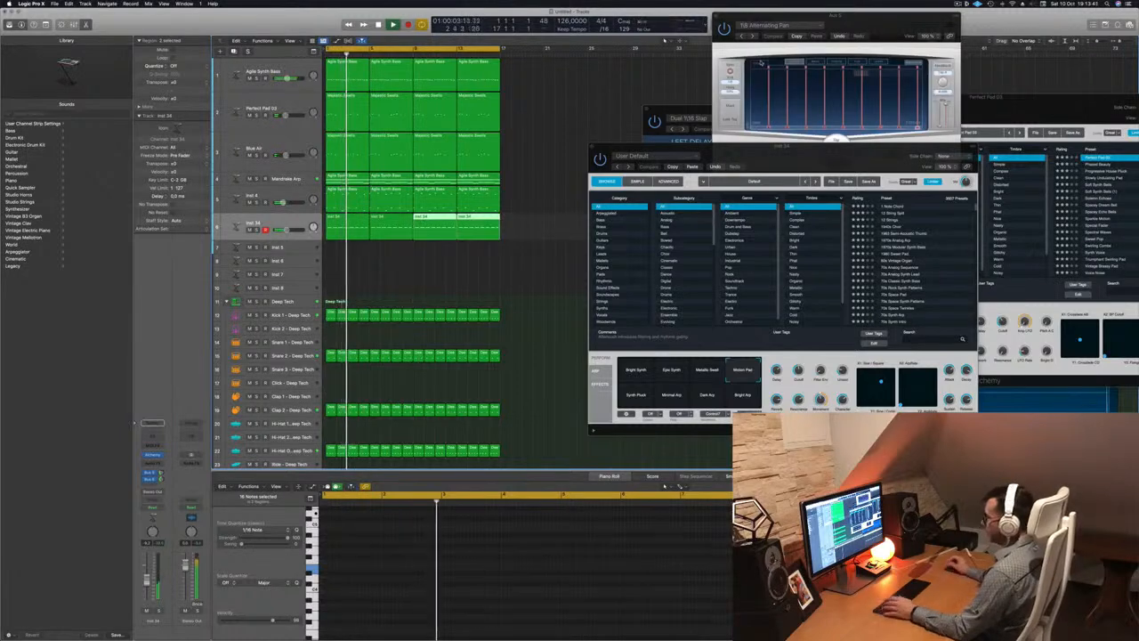
Show the mixer, check Inst 34's Compressor graph and meter, and lower its fader slightly
key("x")
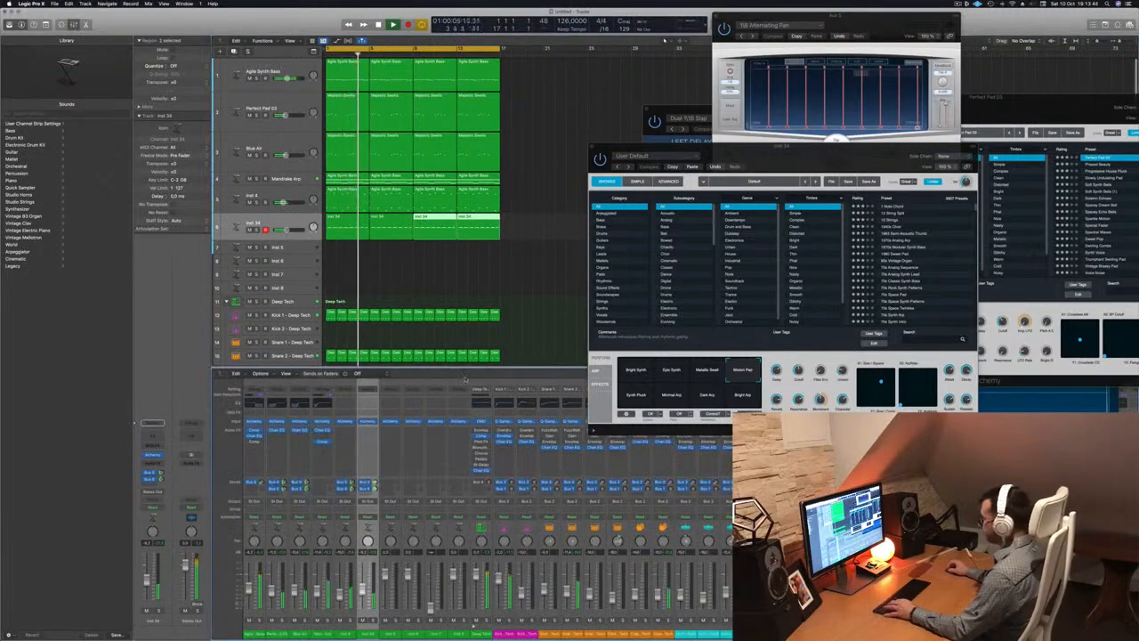
left_click_drag(756, 159, 925, 135)
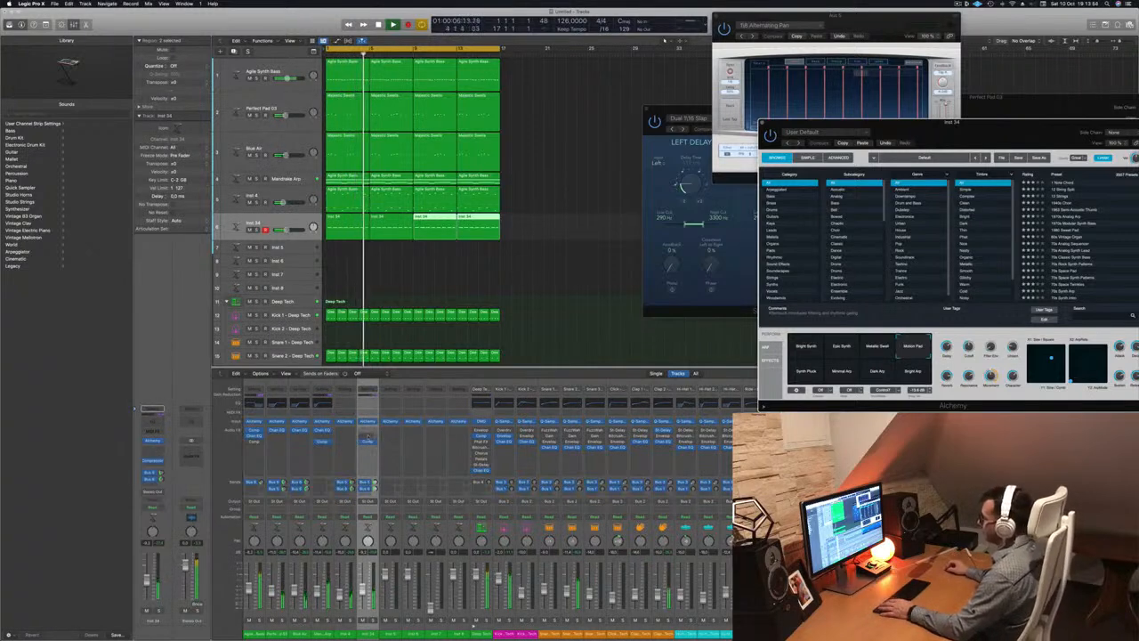
left_click(367, 441)
left_click(431, 284)
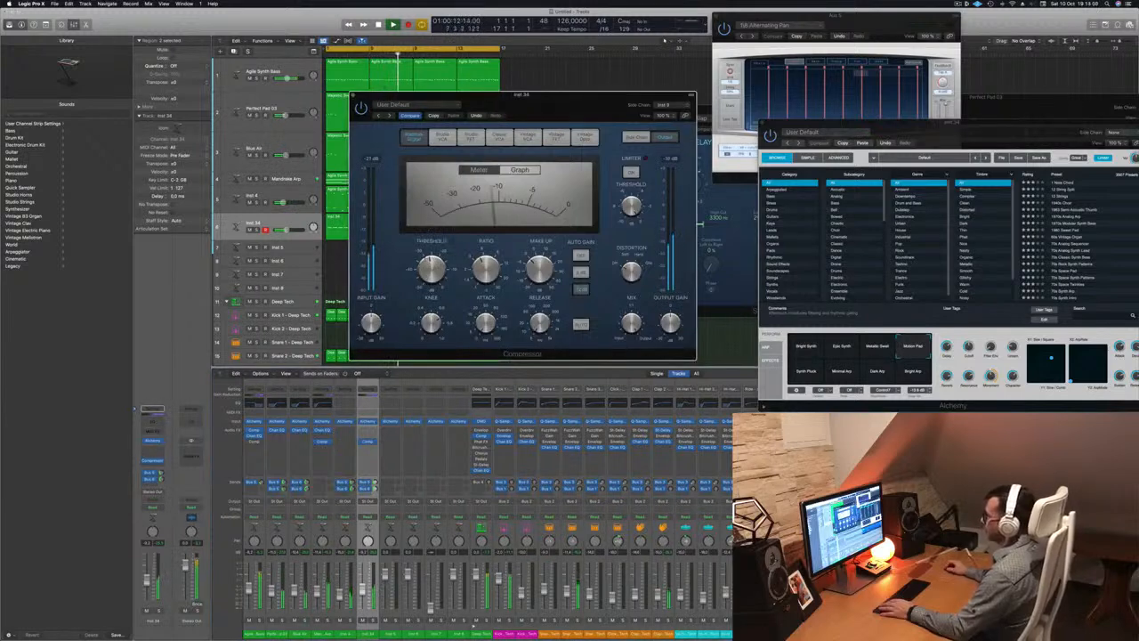
left_click(520, 169)
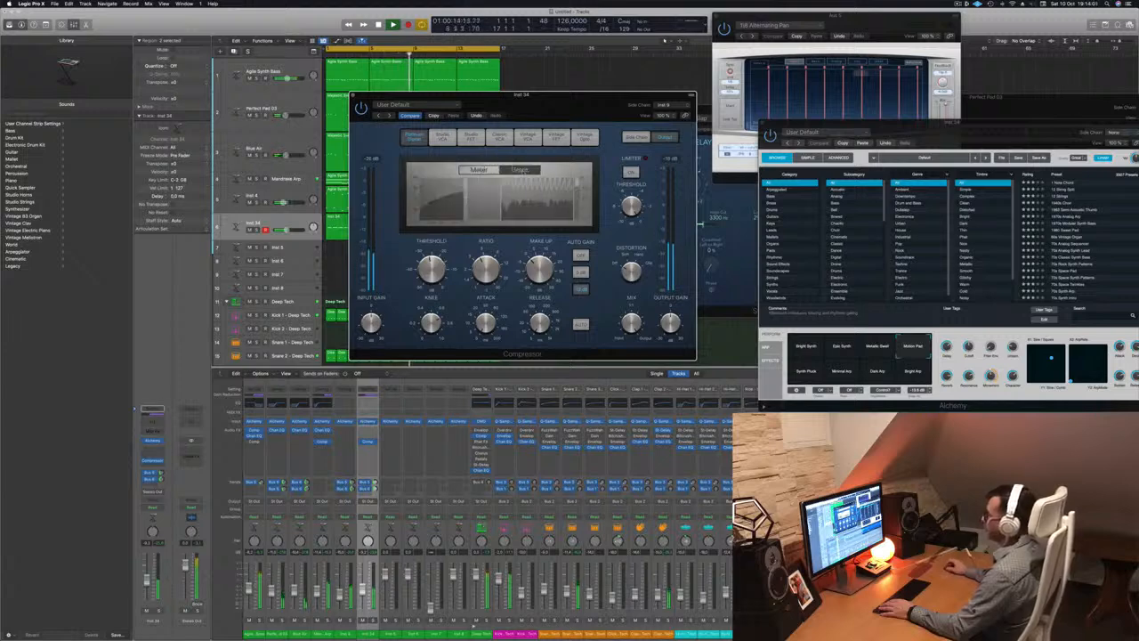
left_click(478, 170)
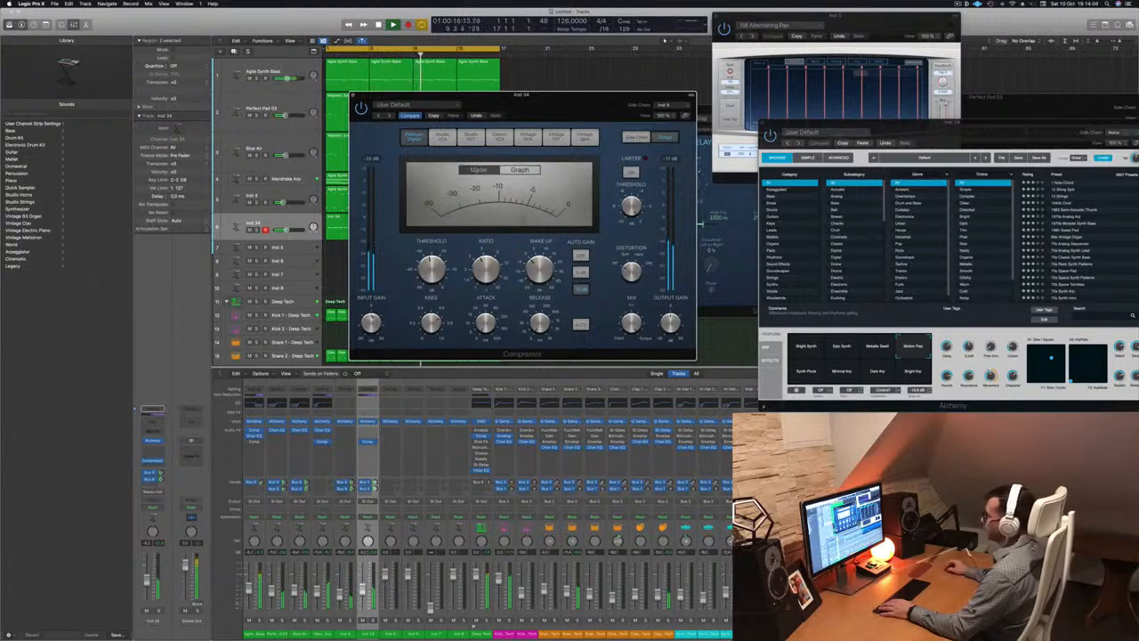
left_click_drag(362, 591, 362, 599)
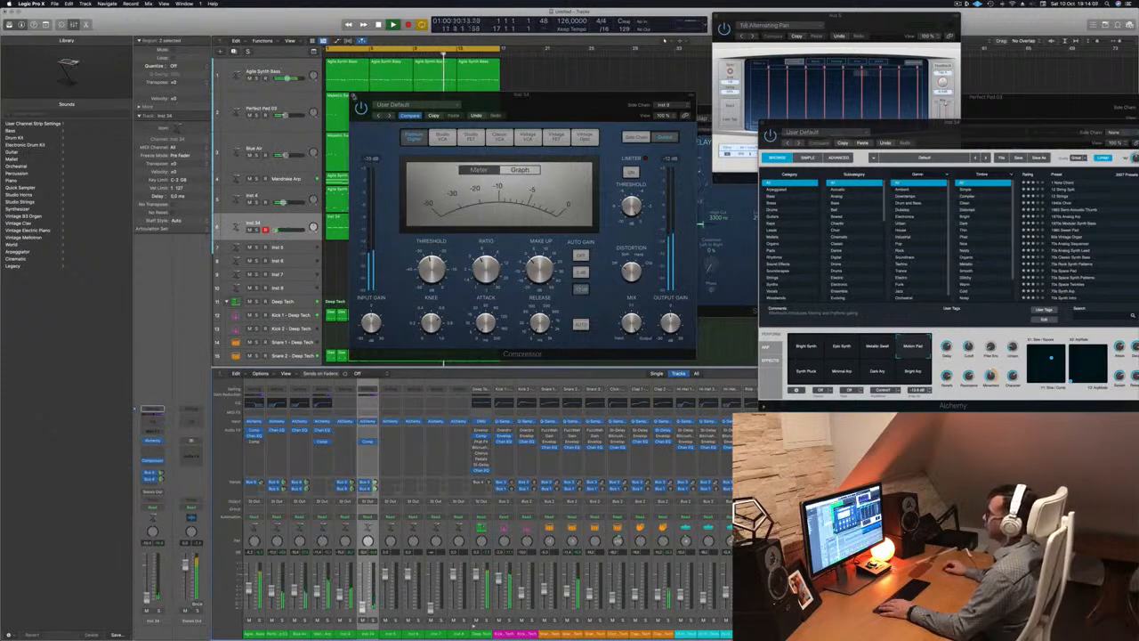
left_click(353, 96)
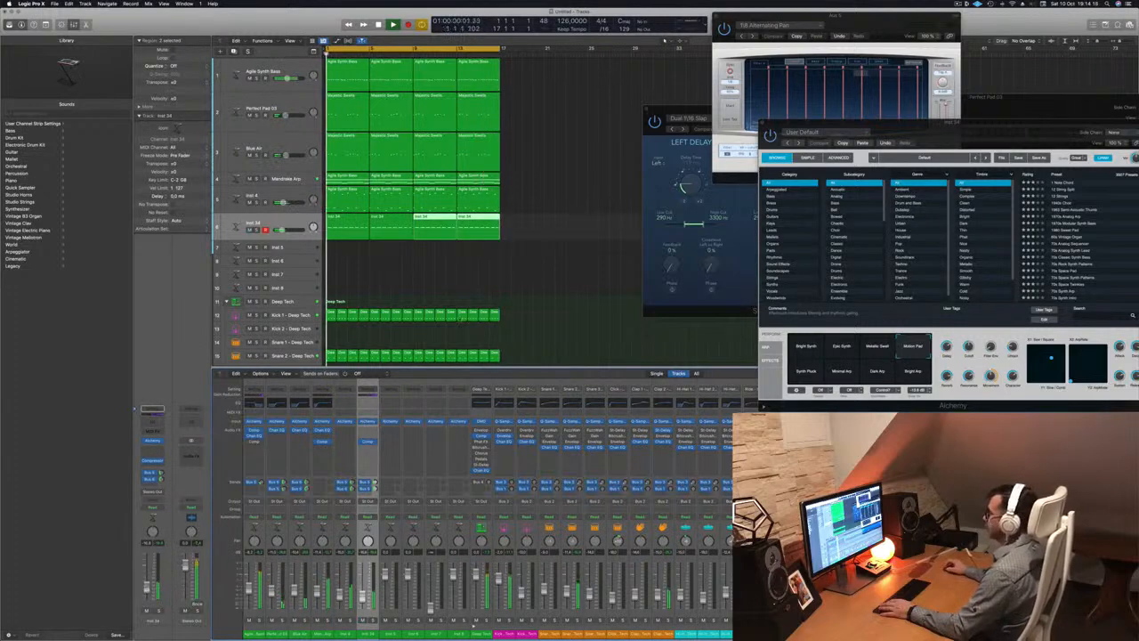
left_click(544, 276)
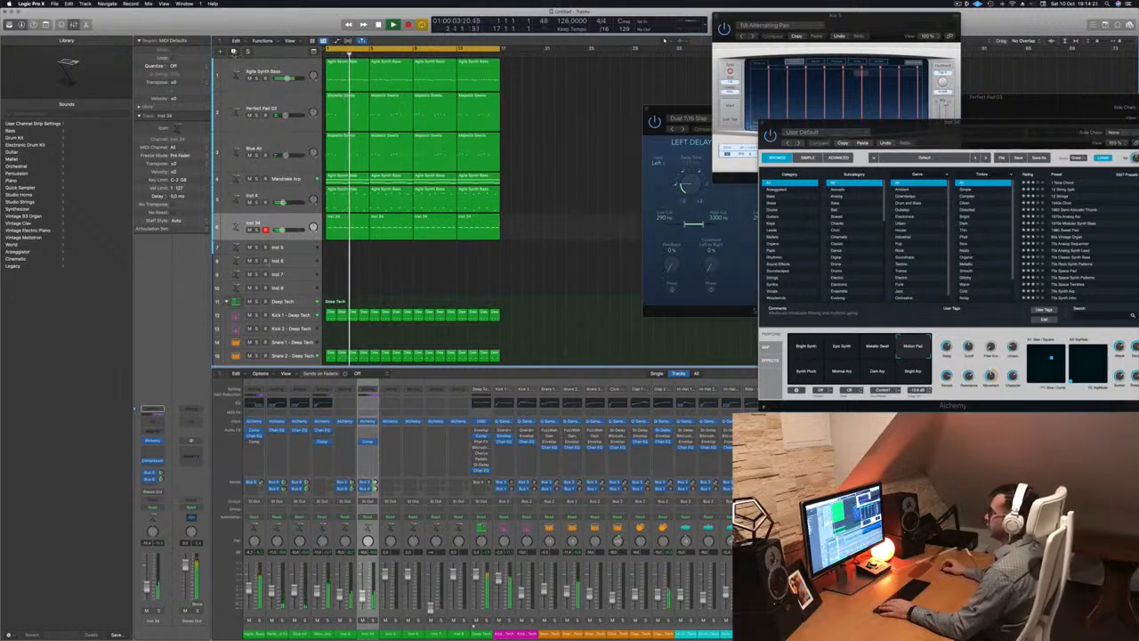
Duplicate the Inst 34 track to create Inst 35 with the same Alchemy setup
key("super+d")
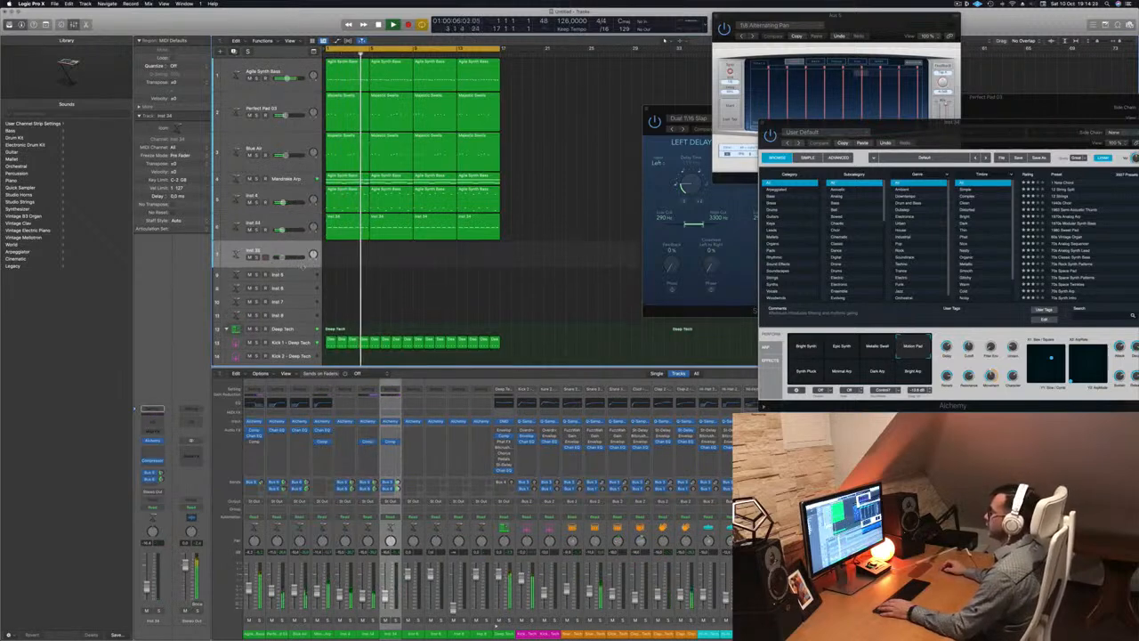
scroll(548, 282, "down", 2)
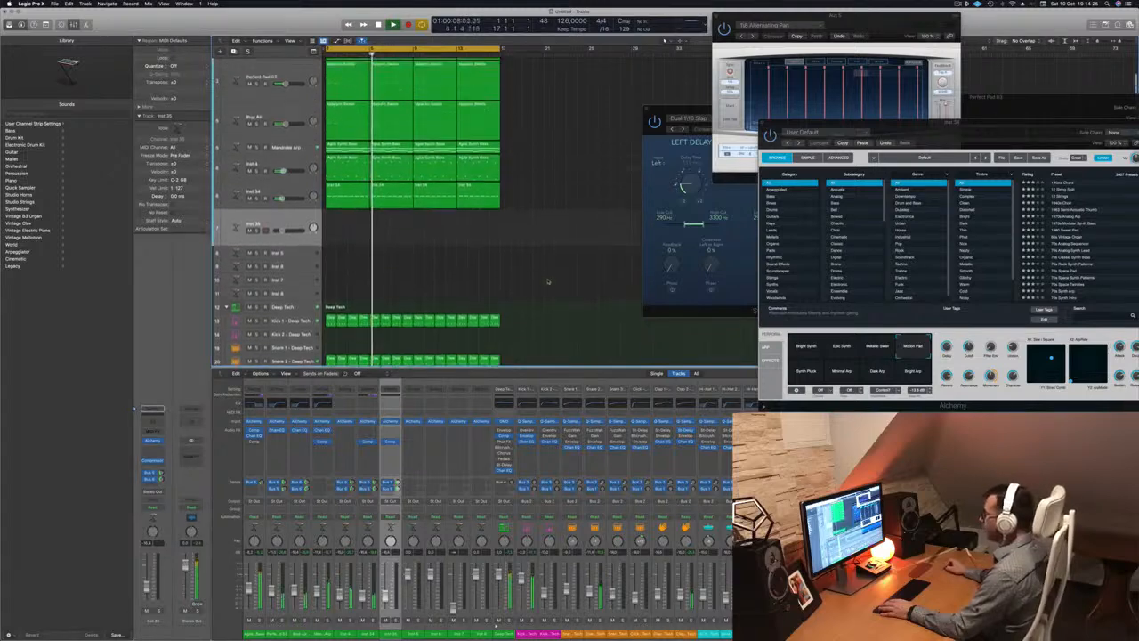
scroll(548, 282, "up", 2)
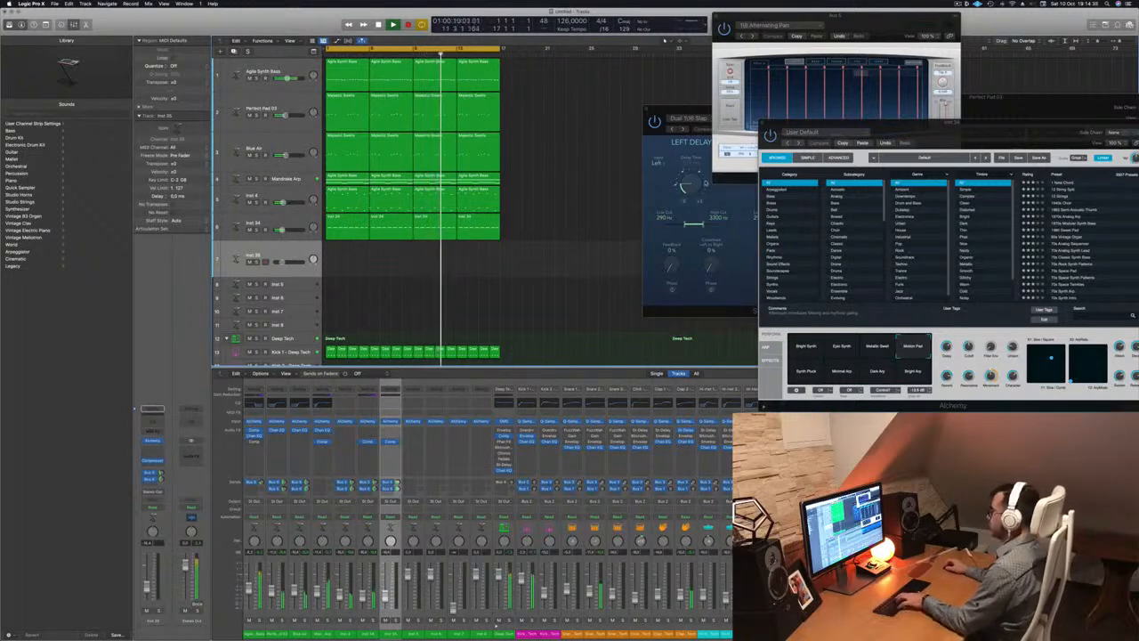
Play a few notes on Inst 35 via Musical Typing an octave lower, then bring up its Alchemy synth
key("super+k")
left_click(834, 66)
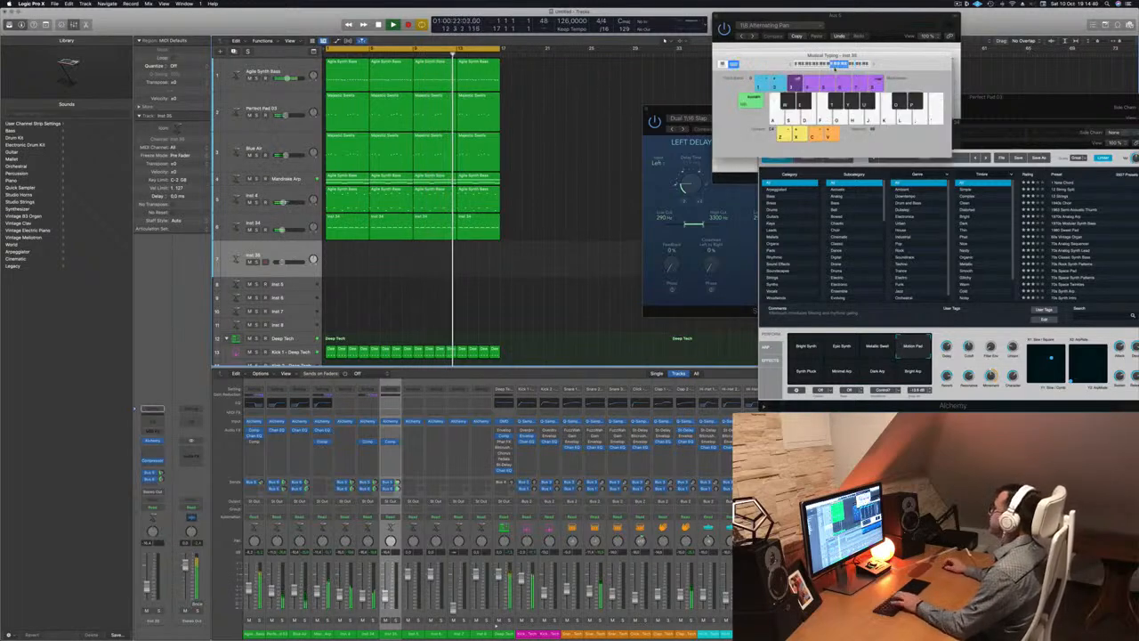
key("f")
key("g")
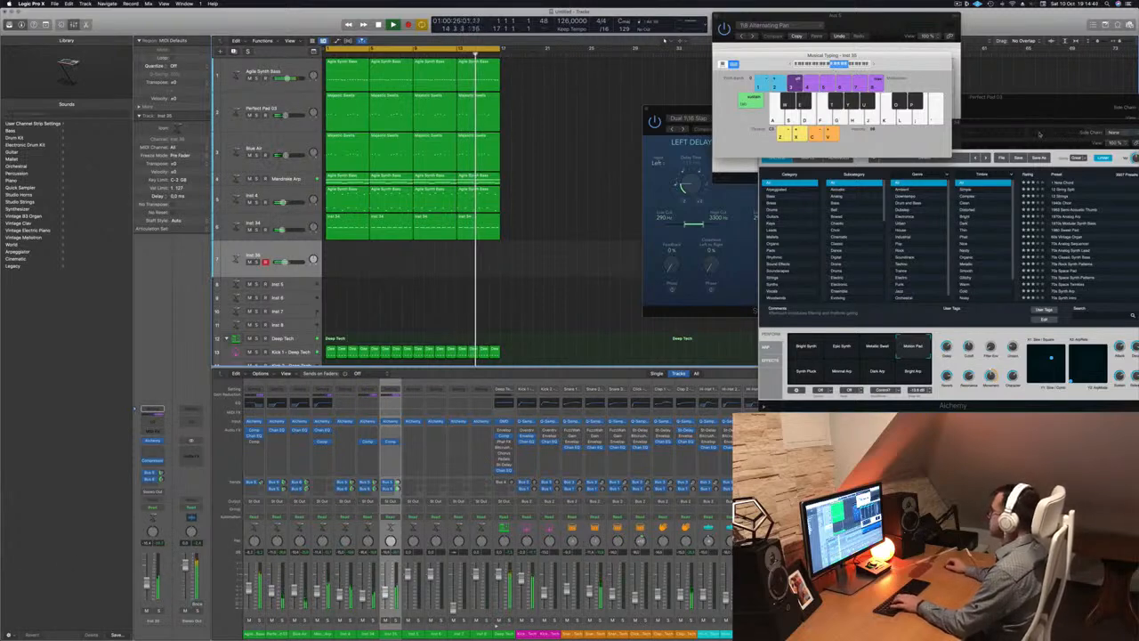
key("f")
key("g")
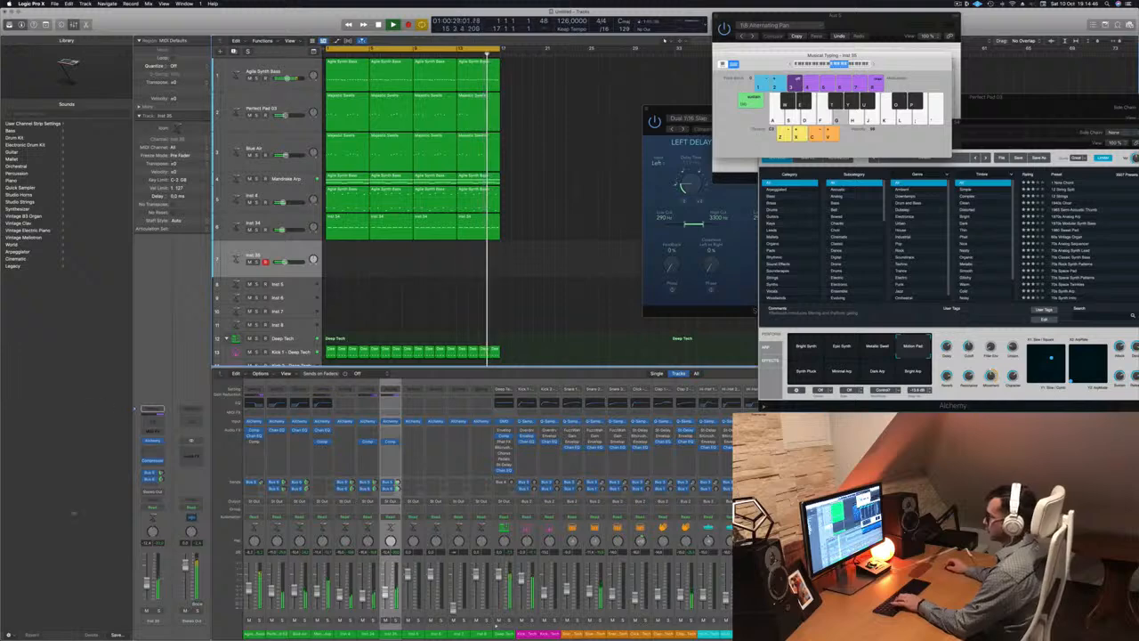
key("h")
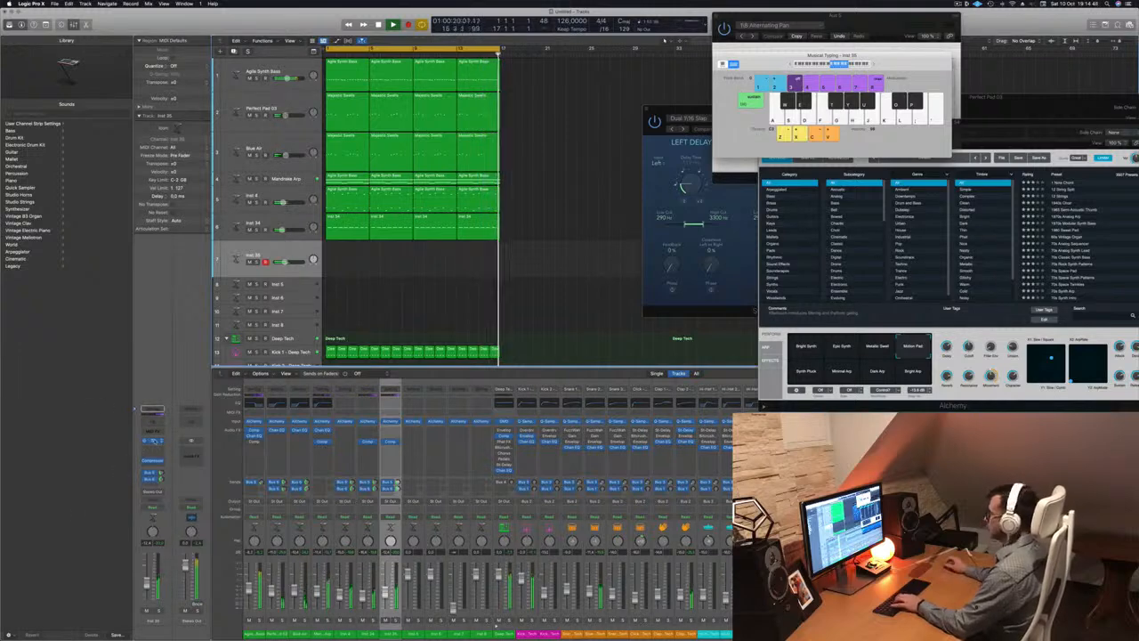
left_click(389, 420)
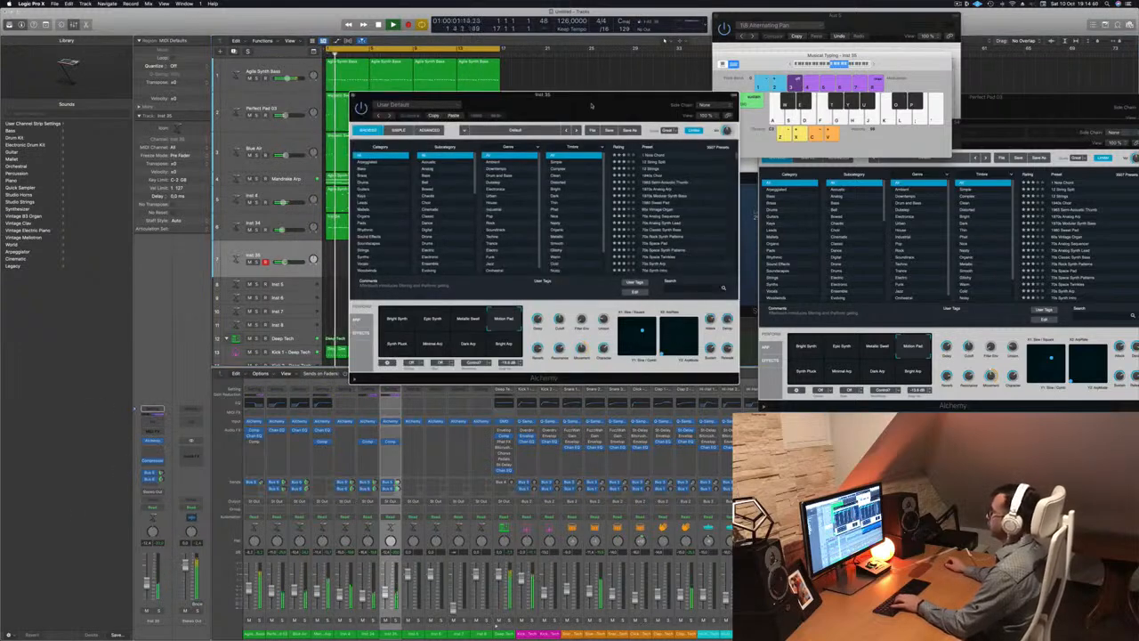
left_click_drag(591, 106, 697, 184)
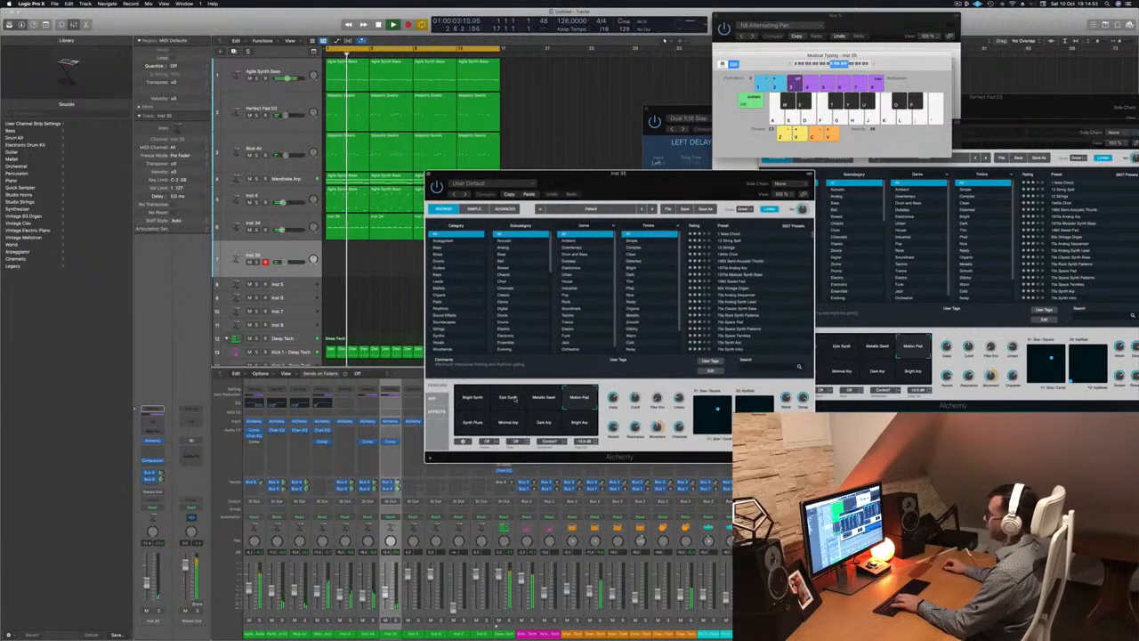
left_click(509, 426)
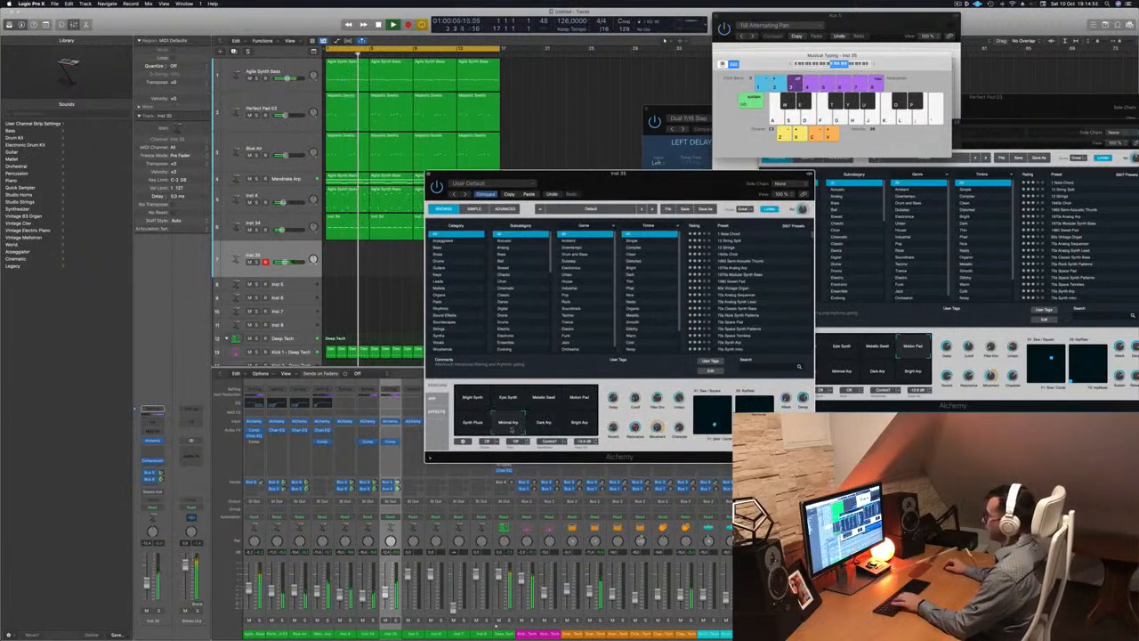
left_click(473, 424)
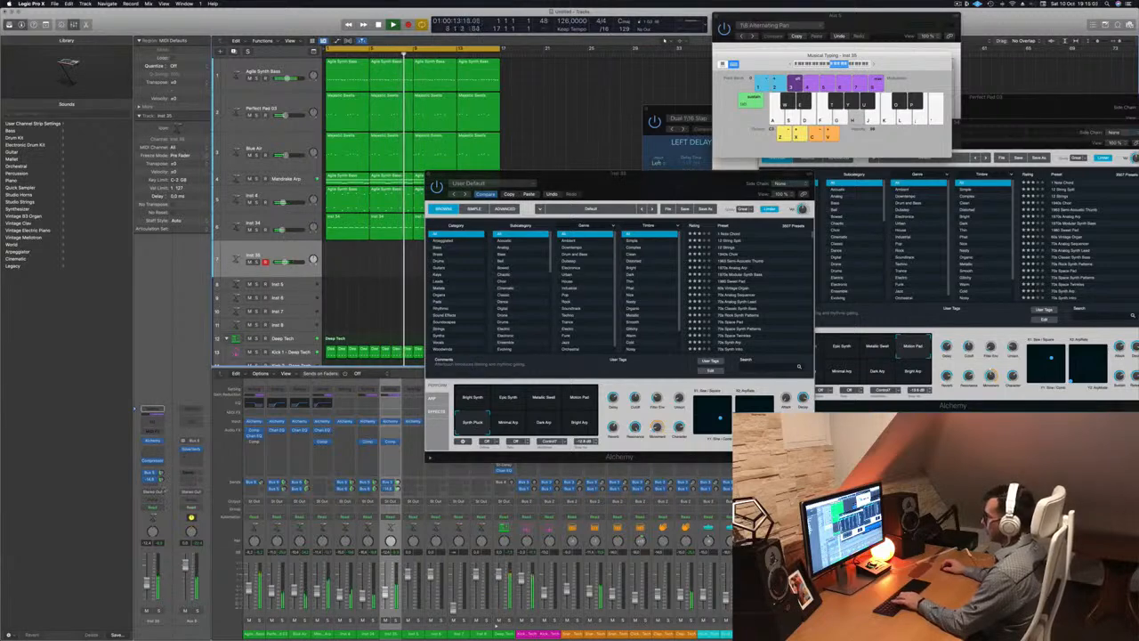
left_click(547, 400)
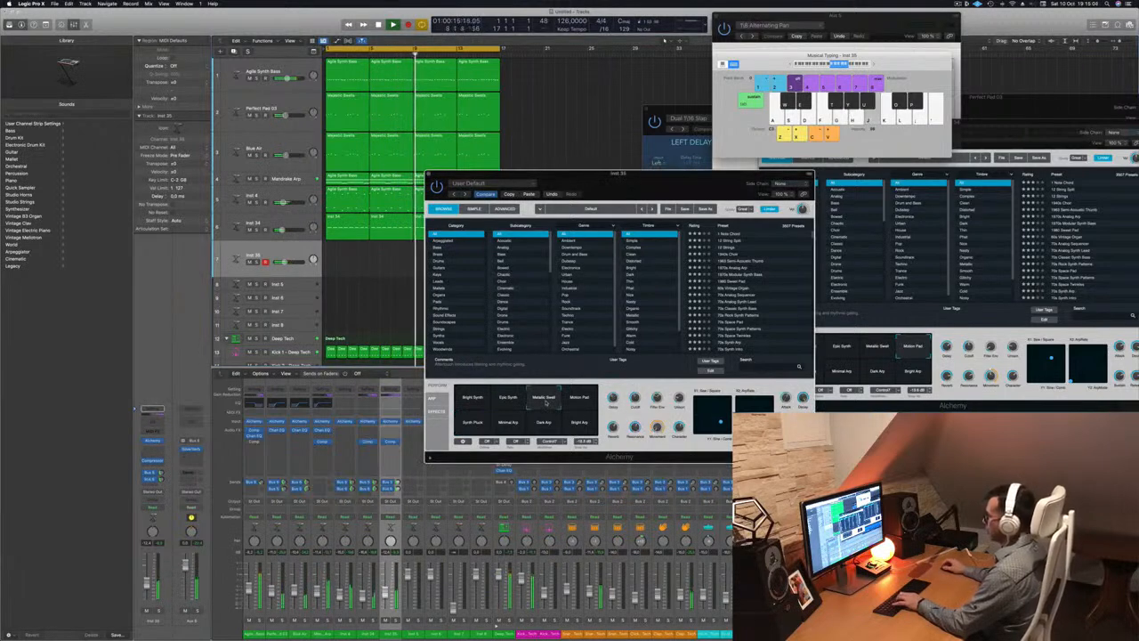
left_click(515, 400)
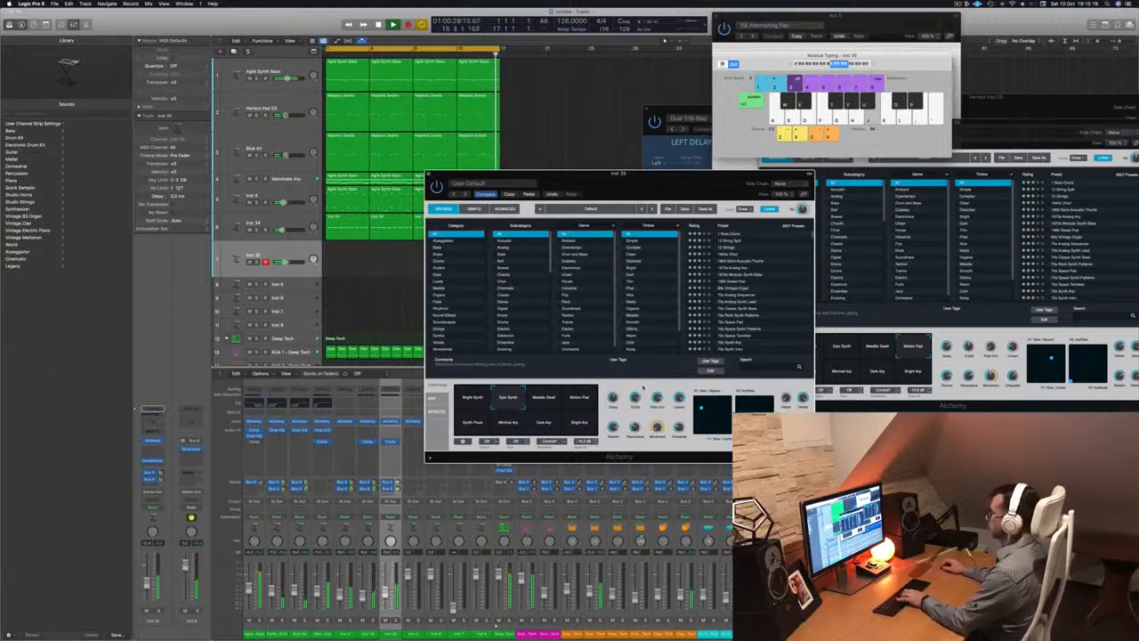
key("d")
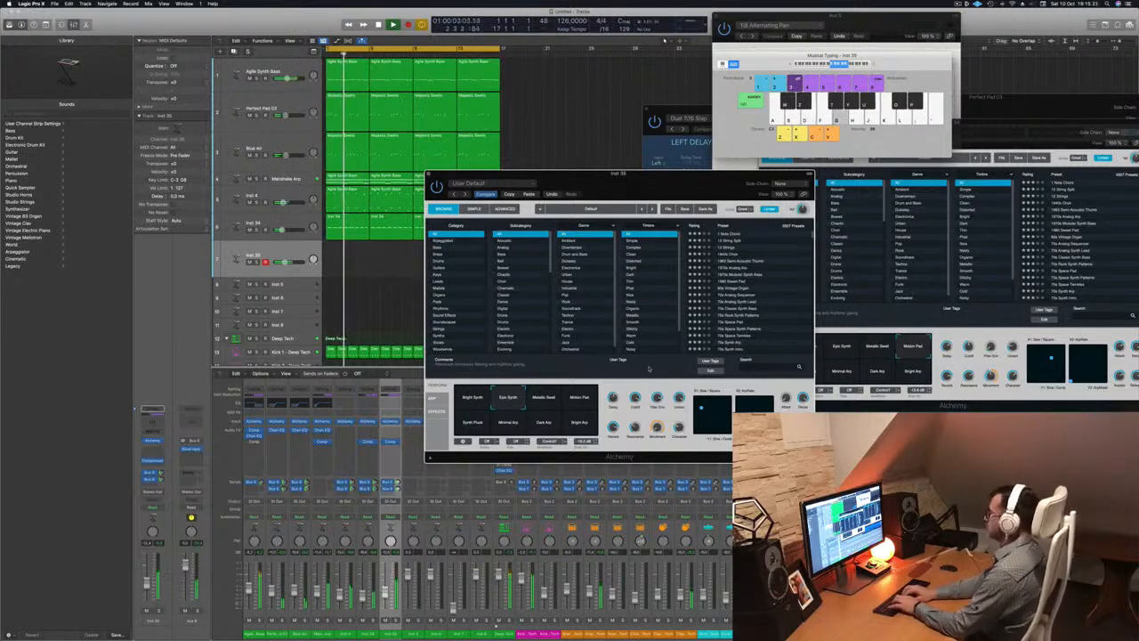
key("f")
key("g")
key("d")
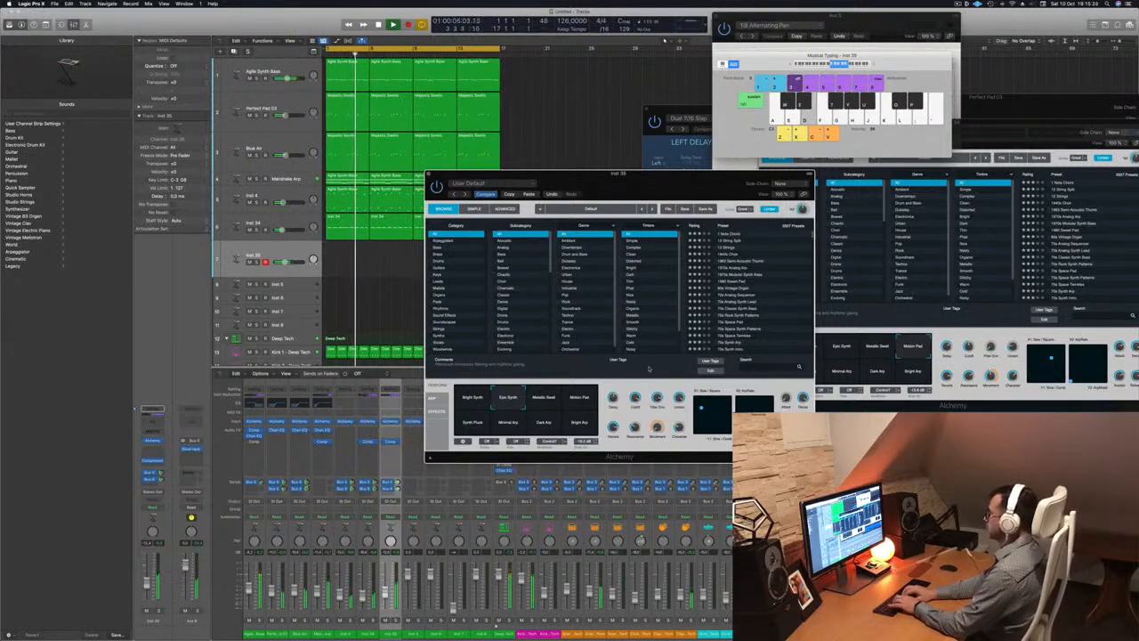
key("d")
key("d")
key("d")
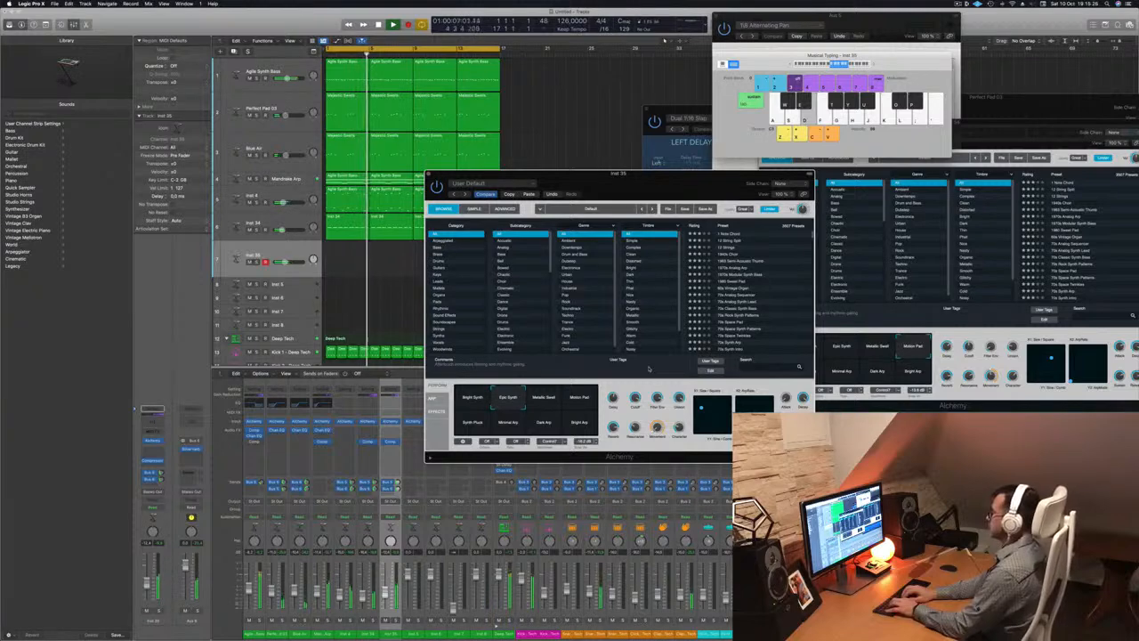
key("s")
key("d")
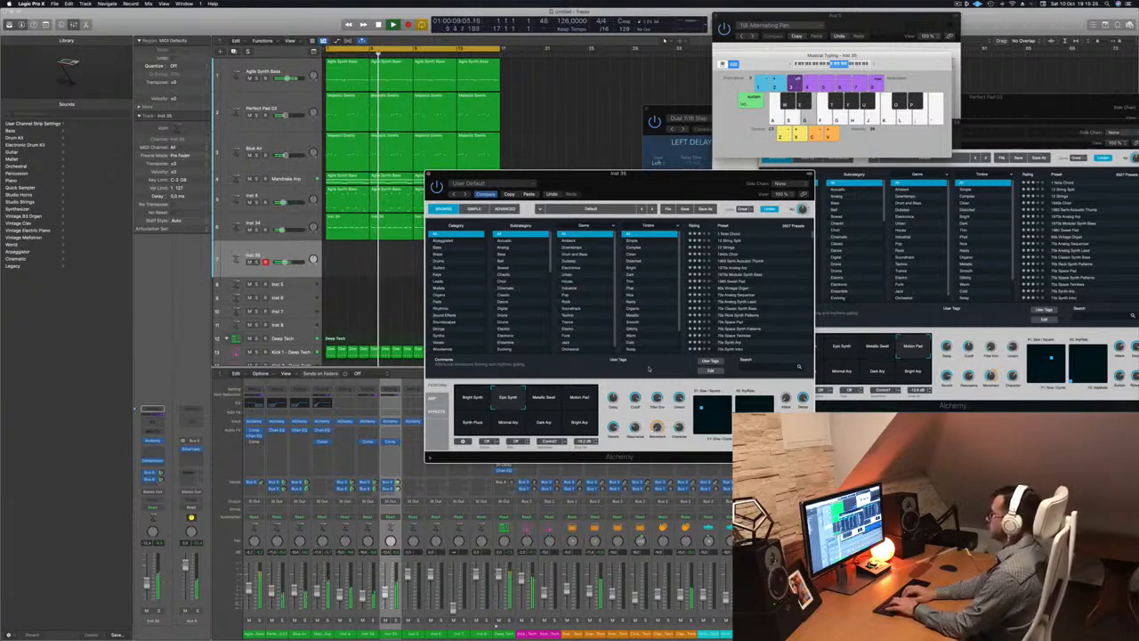
key("f")
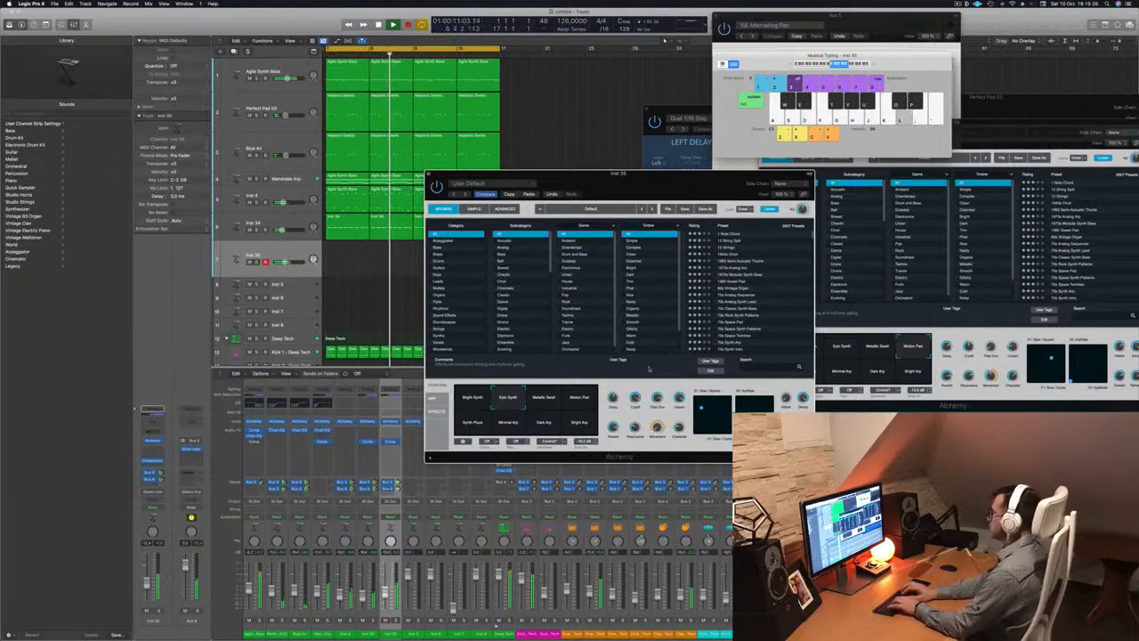
key("d")
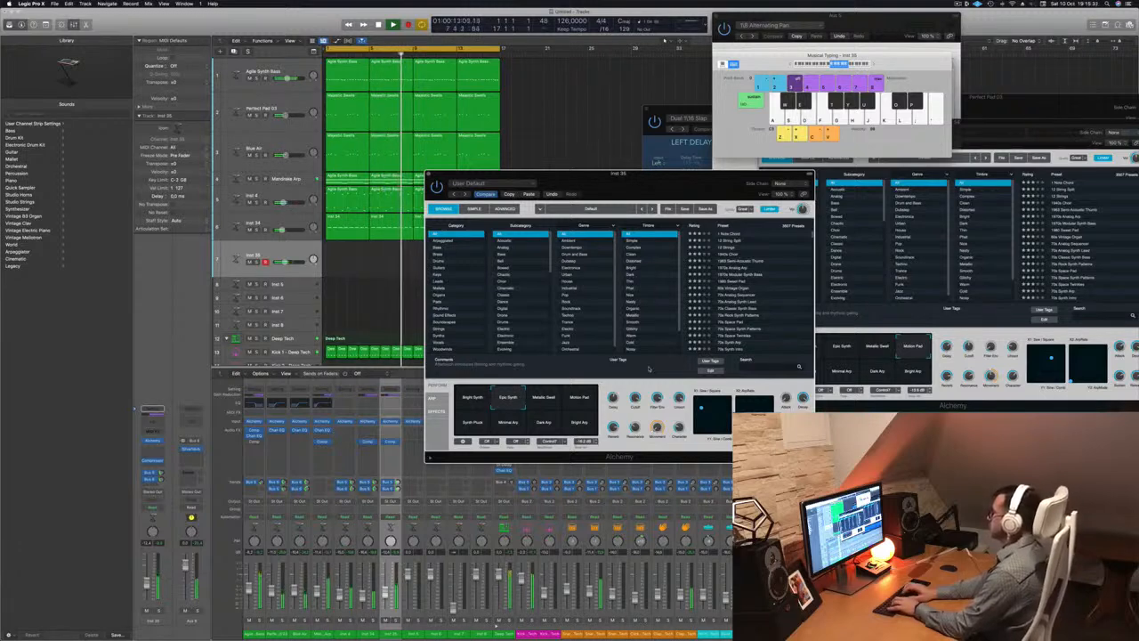
key("l")
key("k")
key("l")
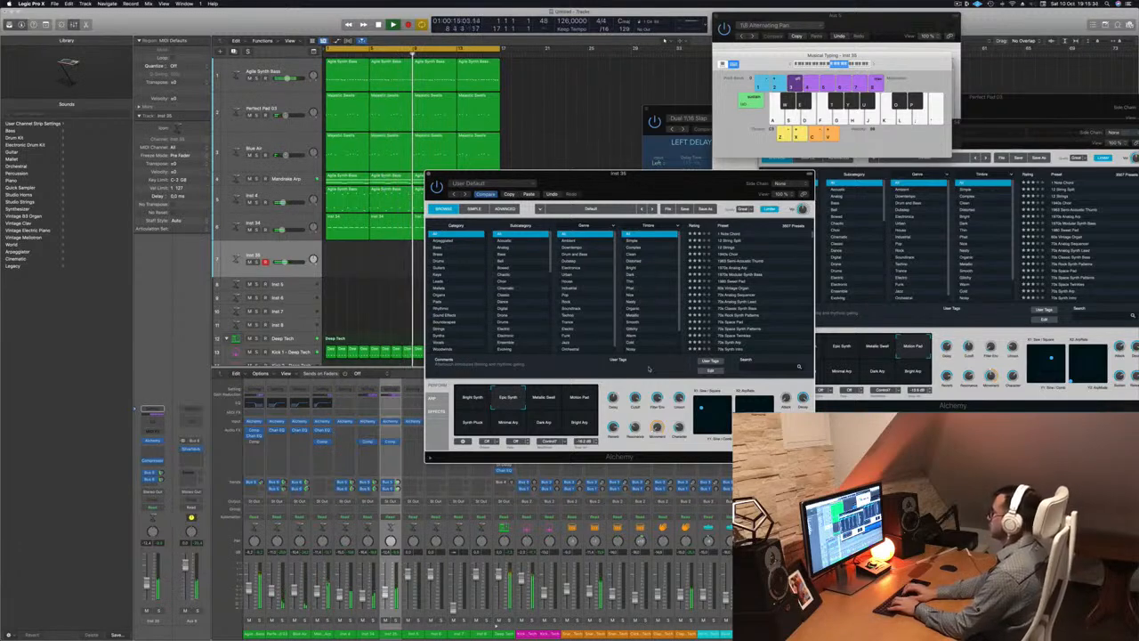
key("l")
key("f")
key("l")
key("l")
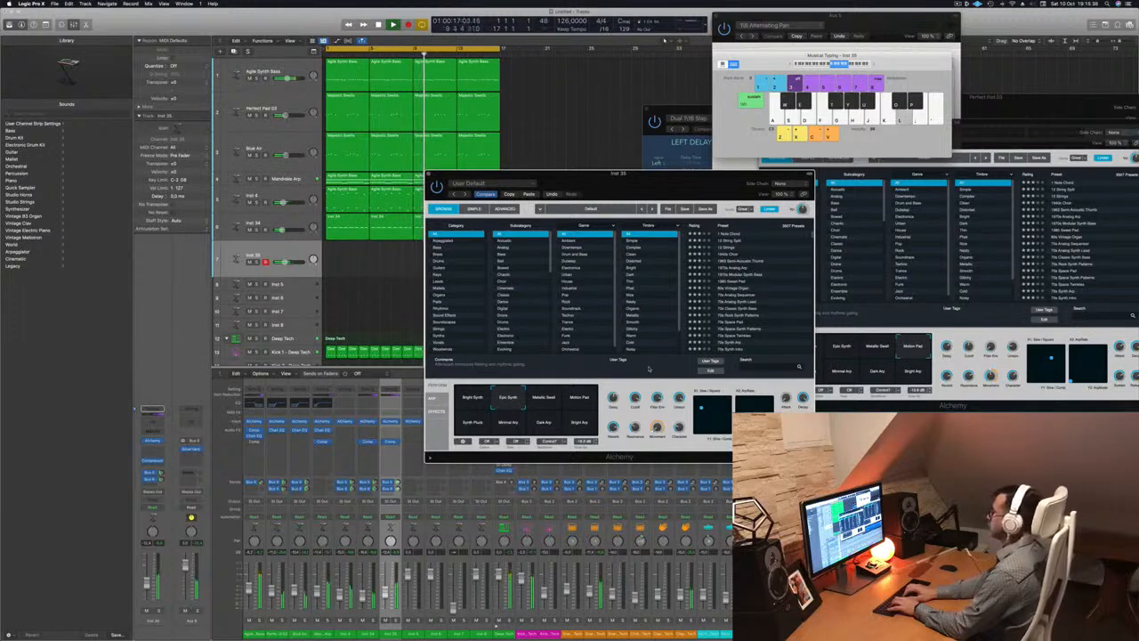
key("k")
key("semicolon")
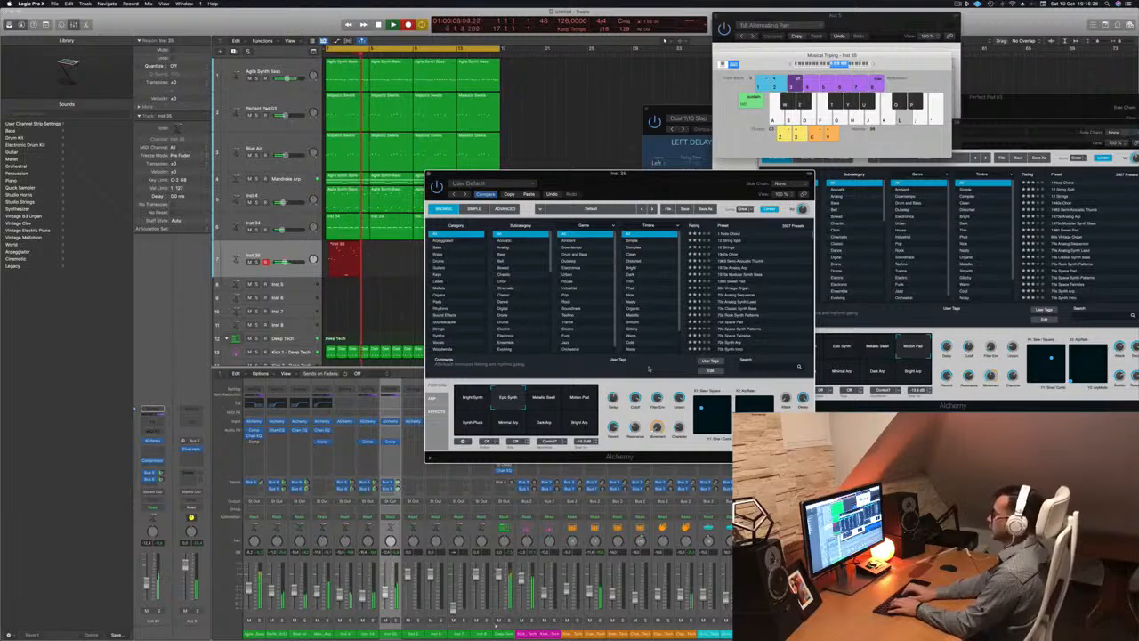
Stop recording and review the recorded Inst 35 notes in the Piano Roll during playback
key("space")
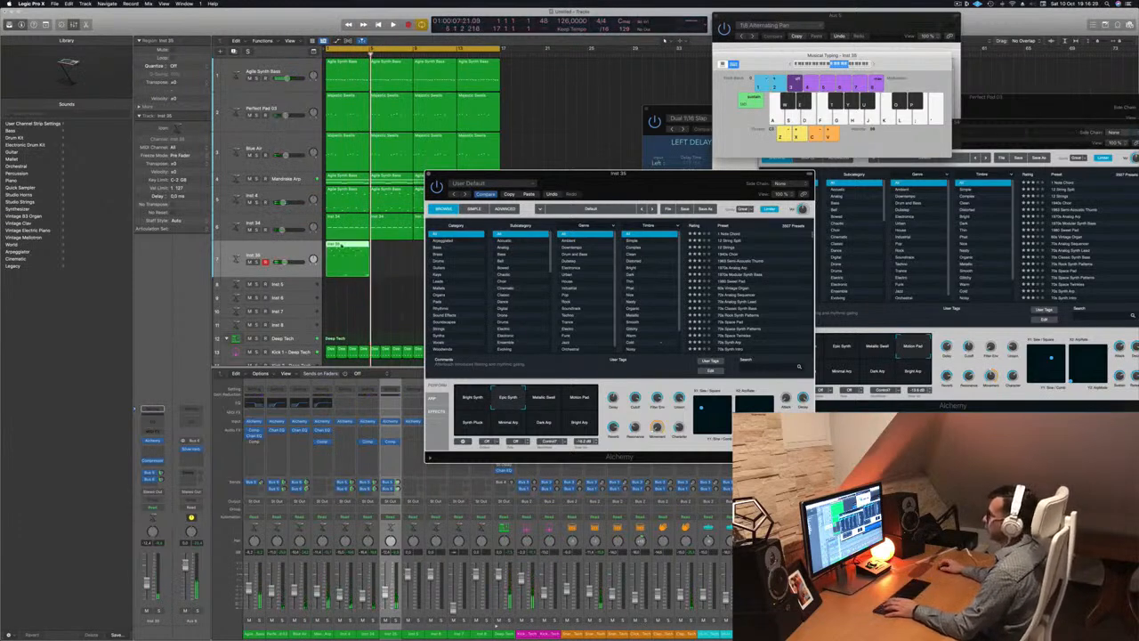
key("p")
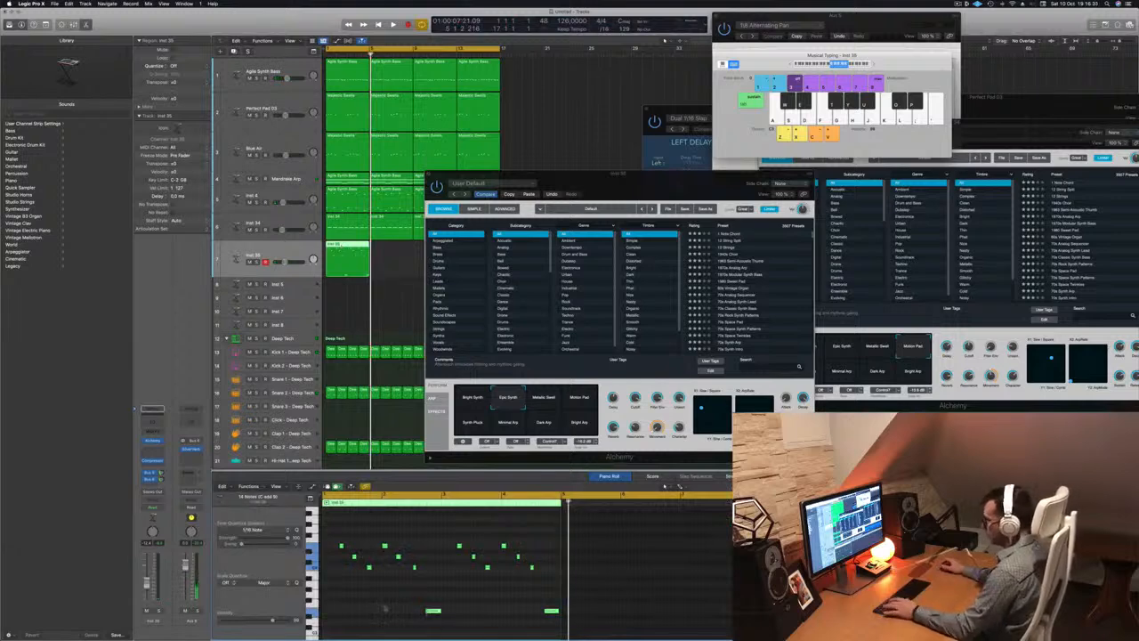
key("space")
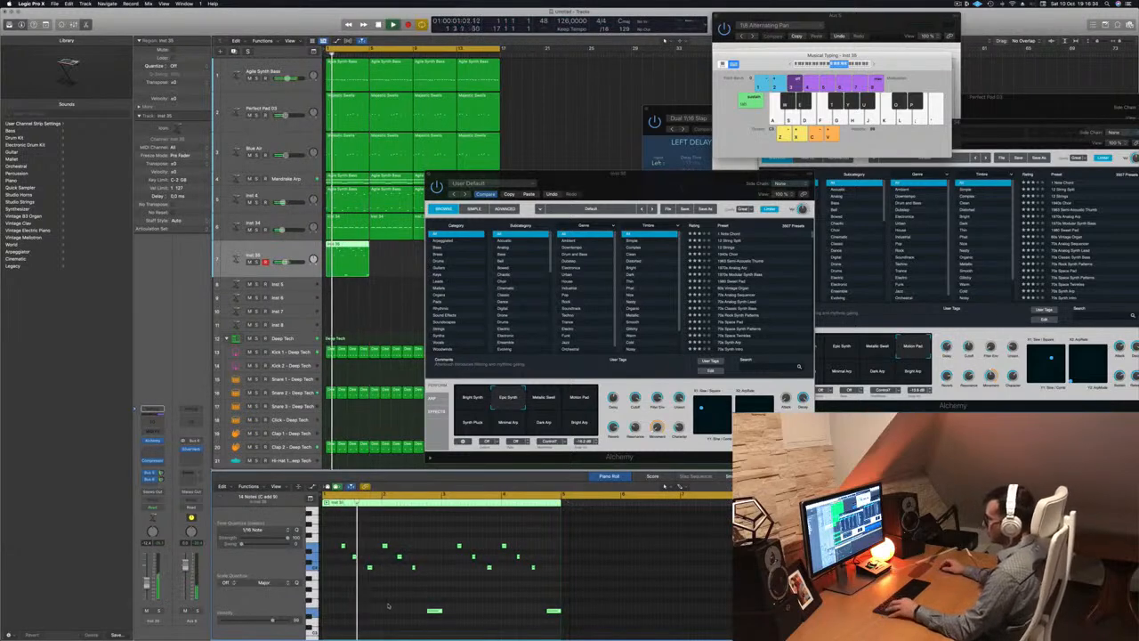
scroll(388, 606, "up", 2)
scroll(388, 606, "left", 3)
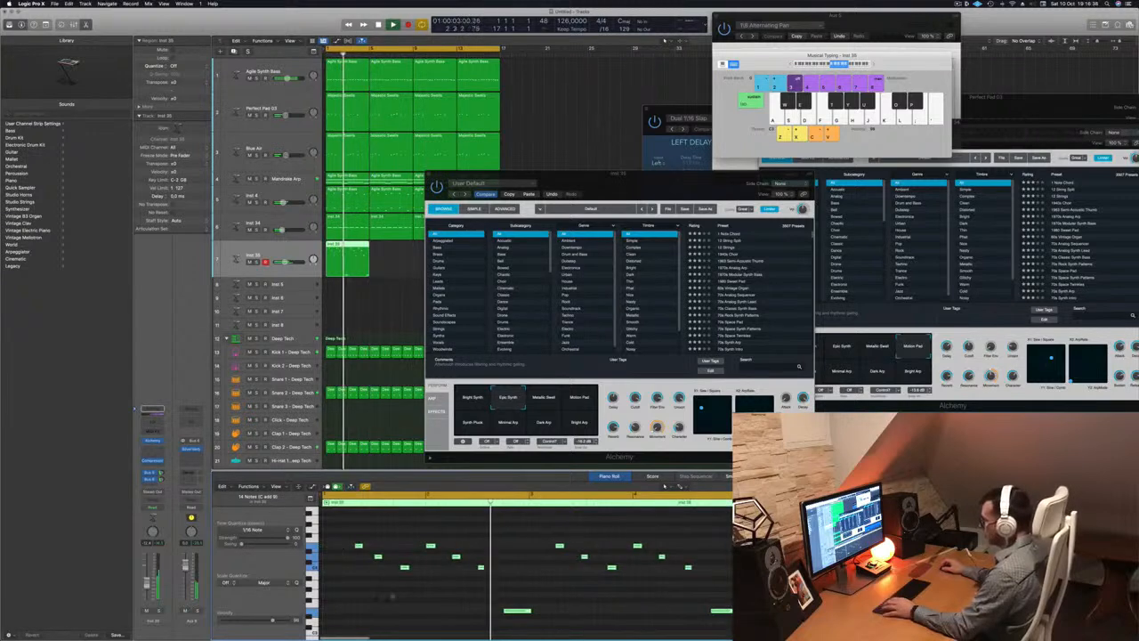
key("space")
left_click(359, 545)
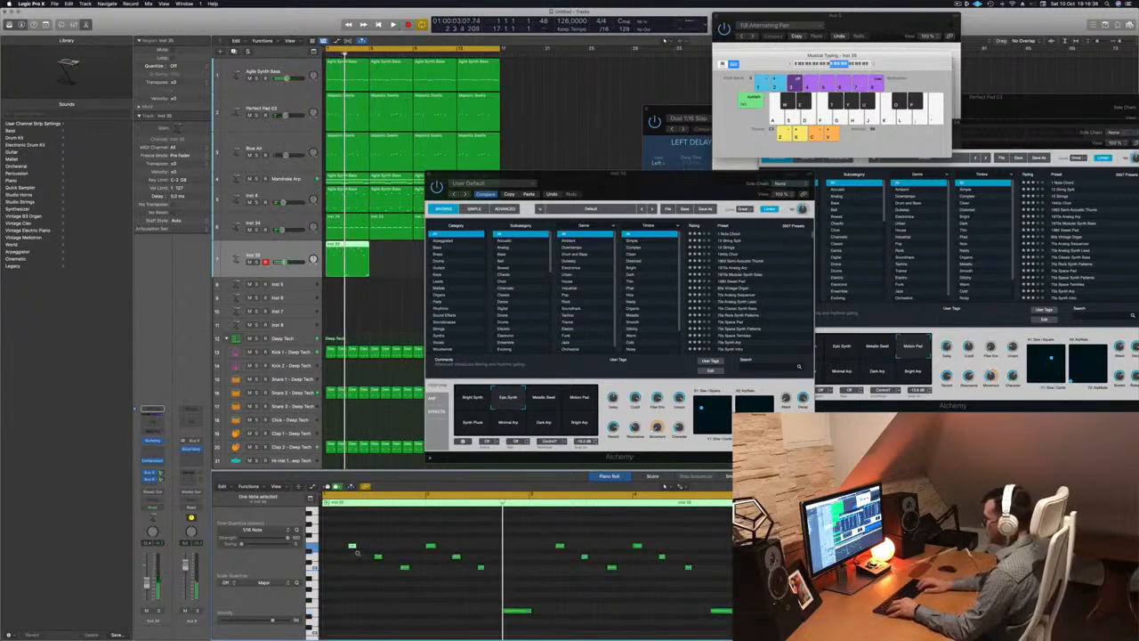
key("space")
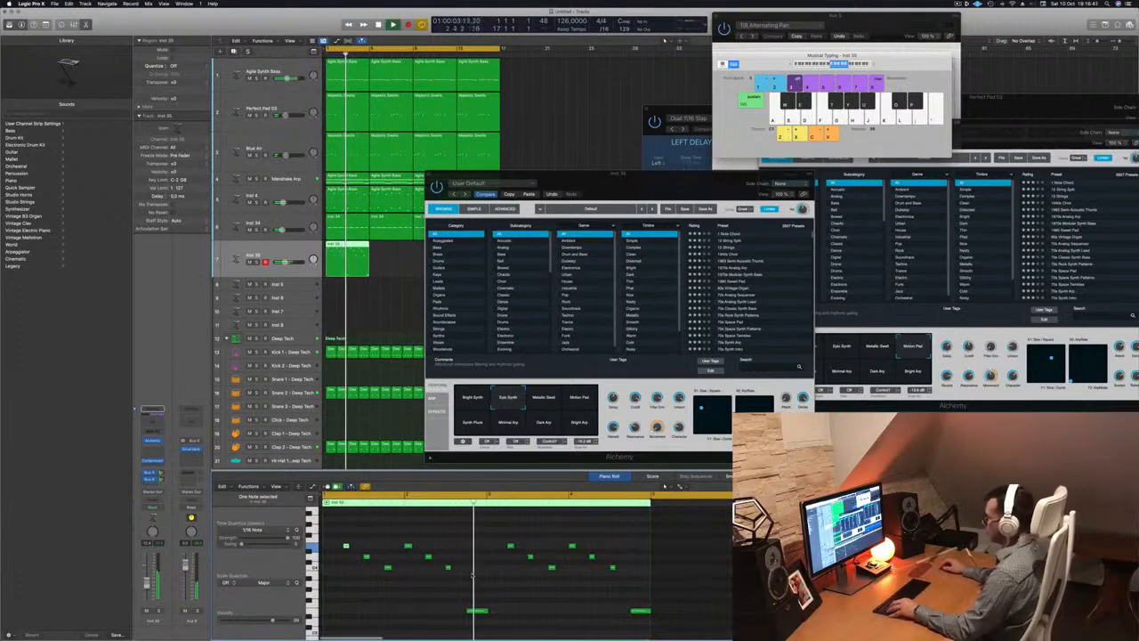
scroll(496, 580, "down", 3)
scroll(497, 580, "up", 3)
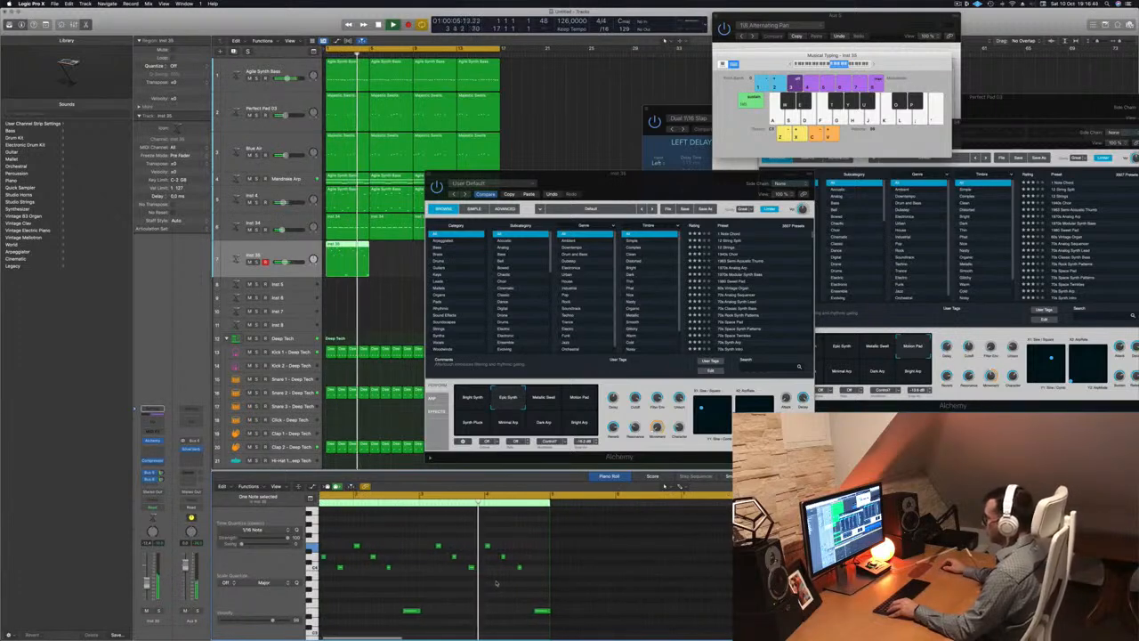
scroll(499, 584, "down", 2)
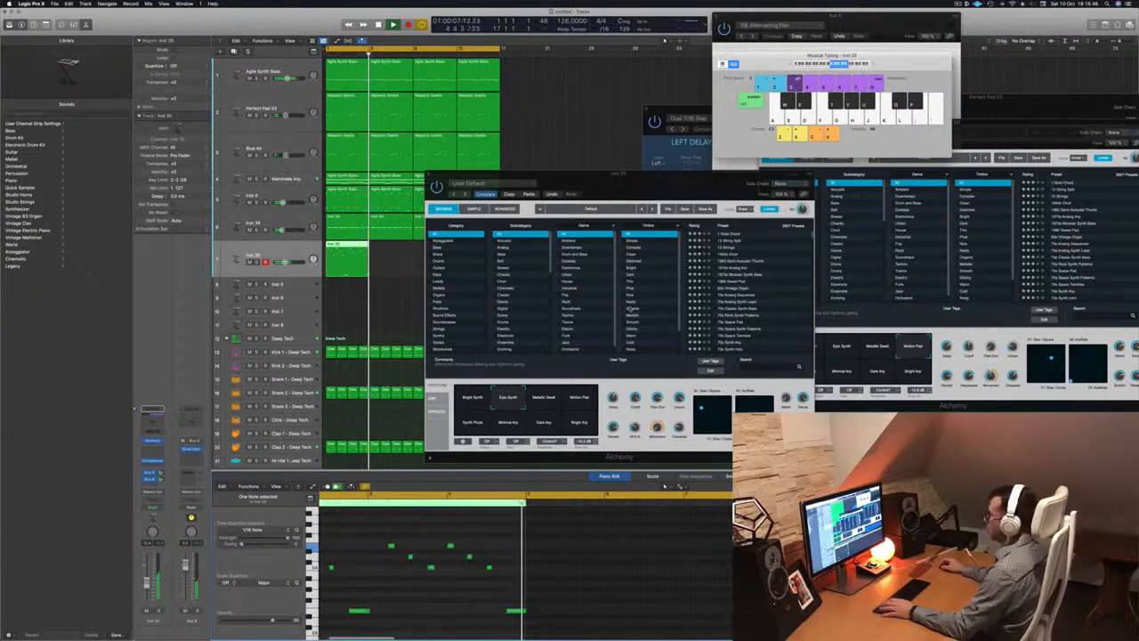
Delete the extra bar-13 region, copy the part to bar 5, and repeat it to bars 9 and 13
left_click_drag(658, 178, 845, 183)
left_click(482, 253)
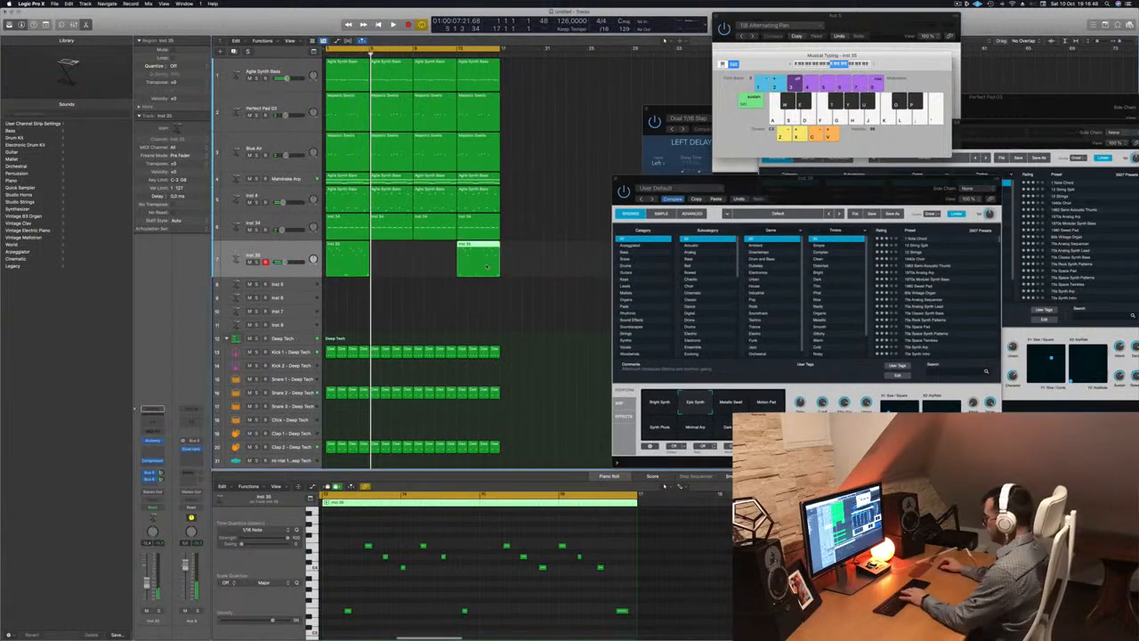
key("Delete")
left_click(349, 251)
left_click_drag(349, 251, 329, 262)
key("super+r")
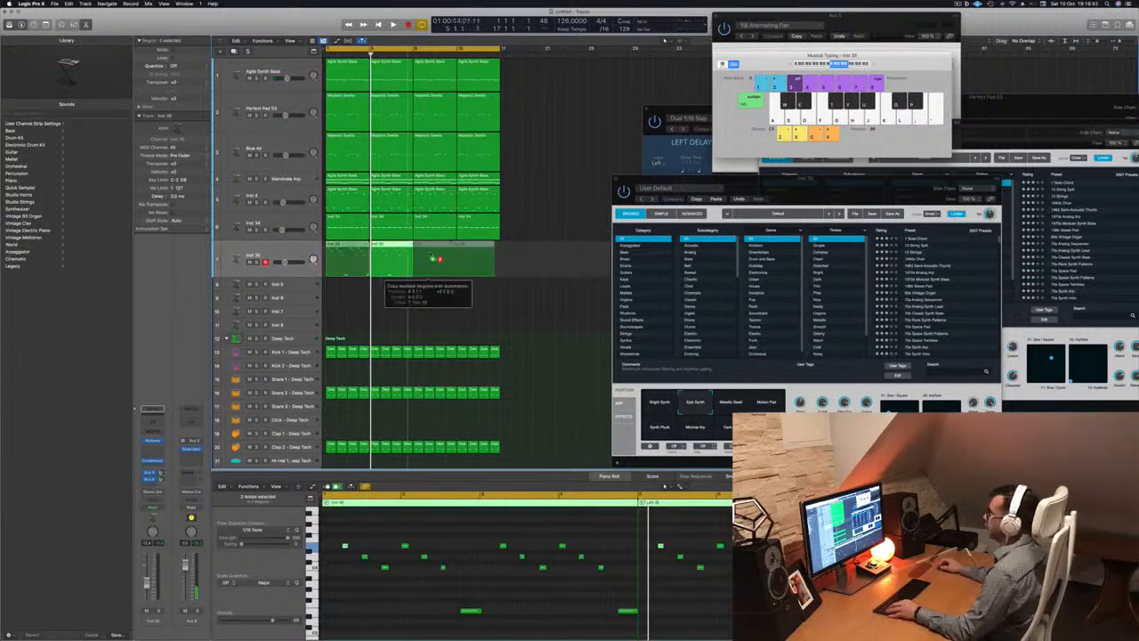
key("Return")
key("space")
left_click(277, 252)
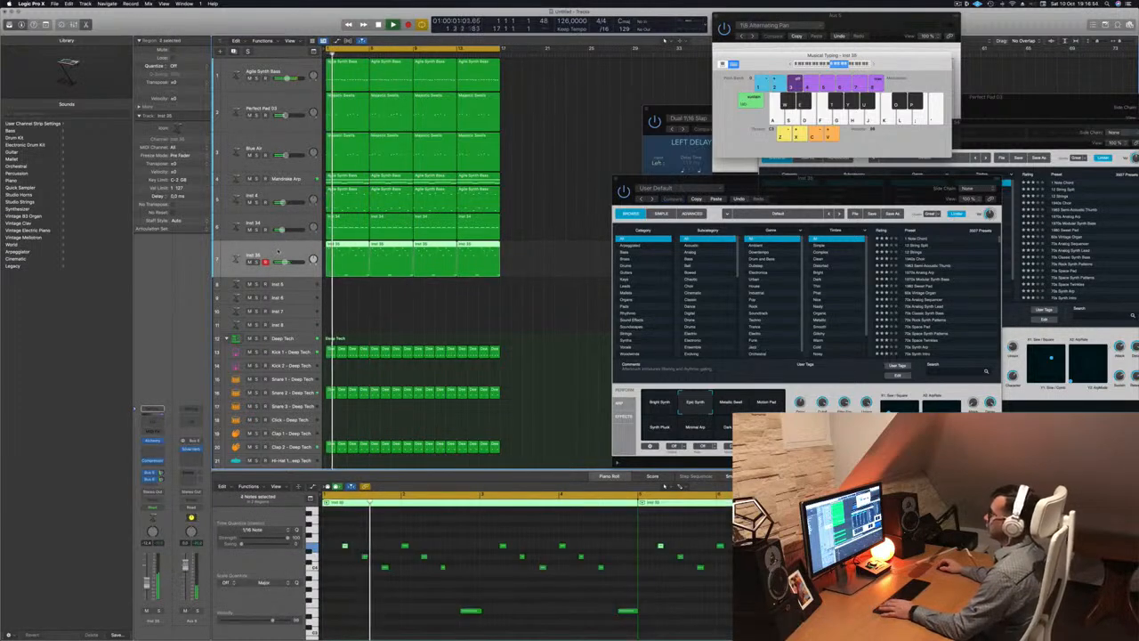
key("Return")
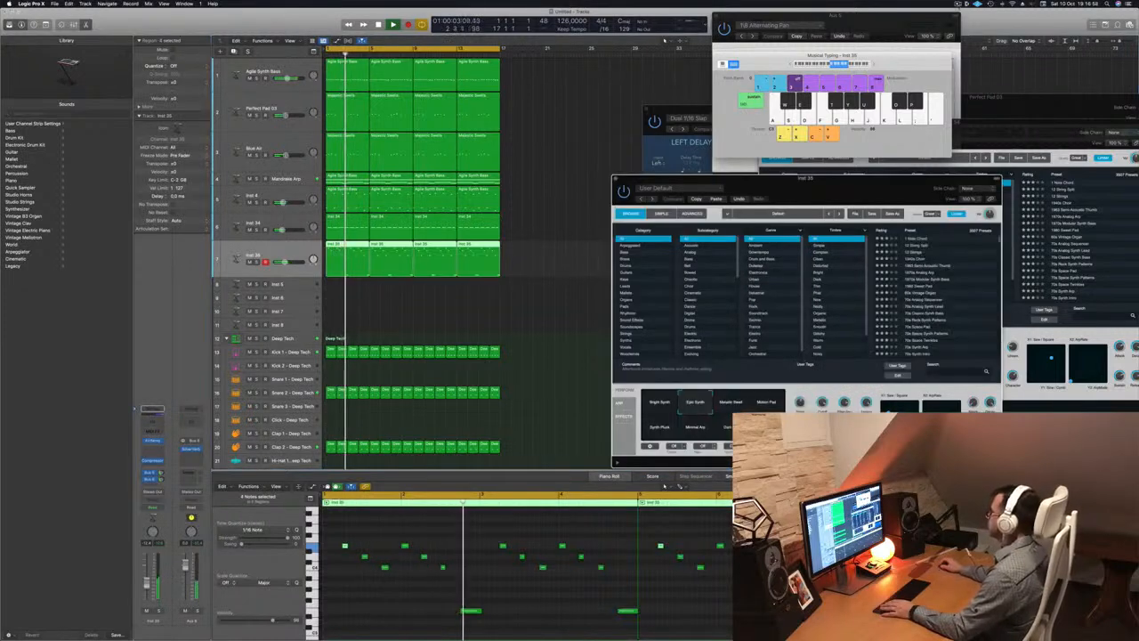
left_click(958, 4)
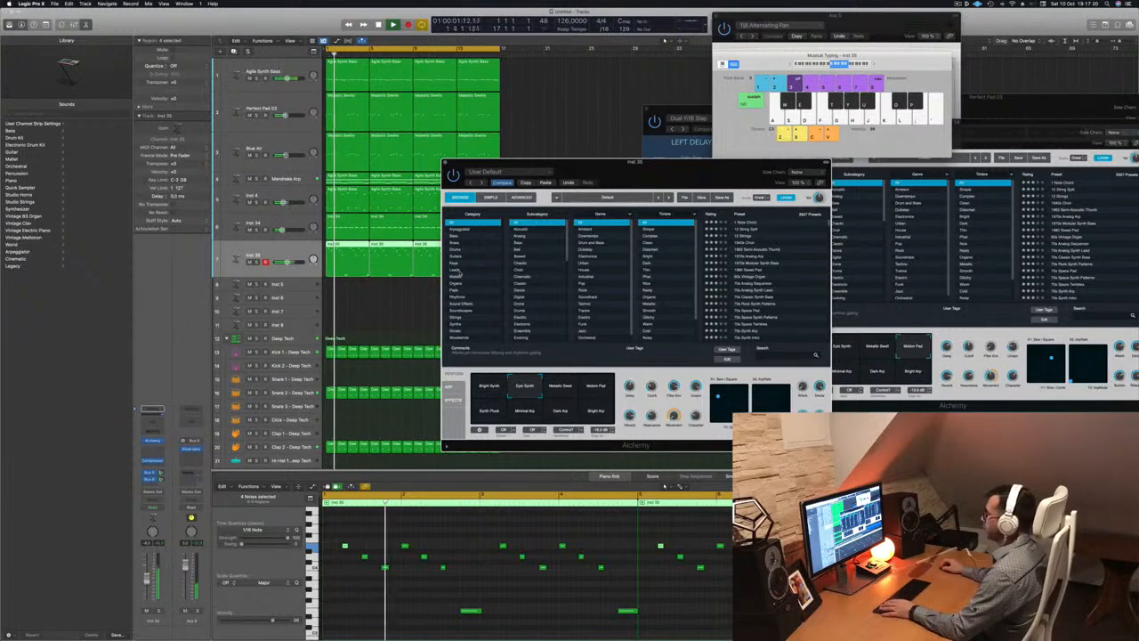
Filter Alchemy to lead presets and audition Airy Synth Lead through Blue Laser Lead
left_click(458, 270)
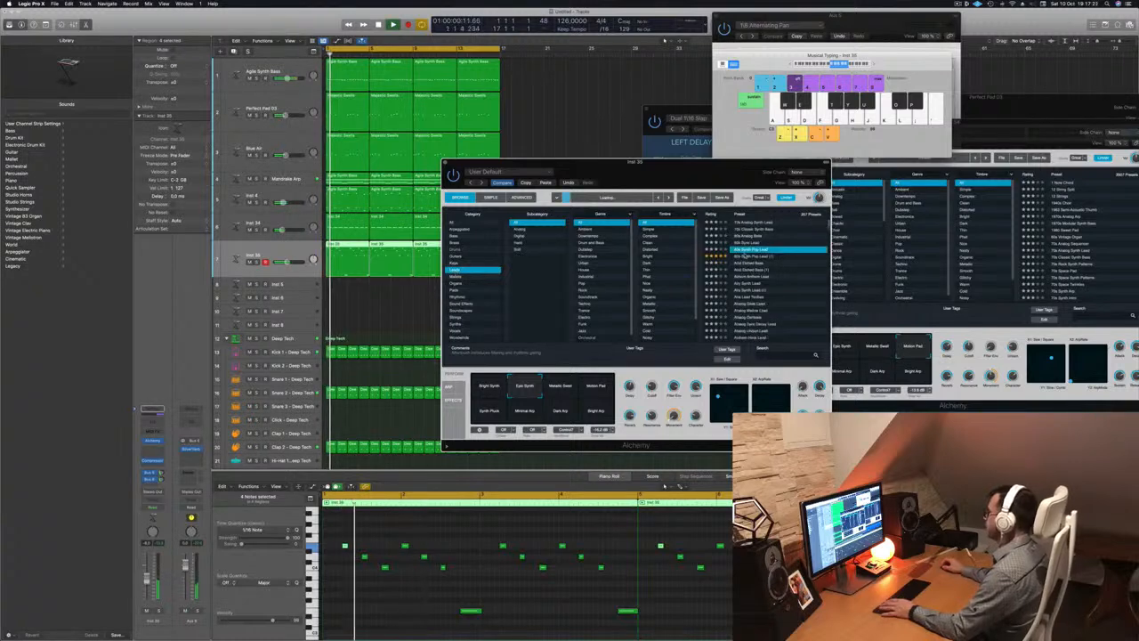
mouse_move(688, 175)
left_mouse_down()
mouse_move(699, 175)
mouse_move(683, 175)
left_mouse_up()
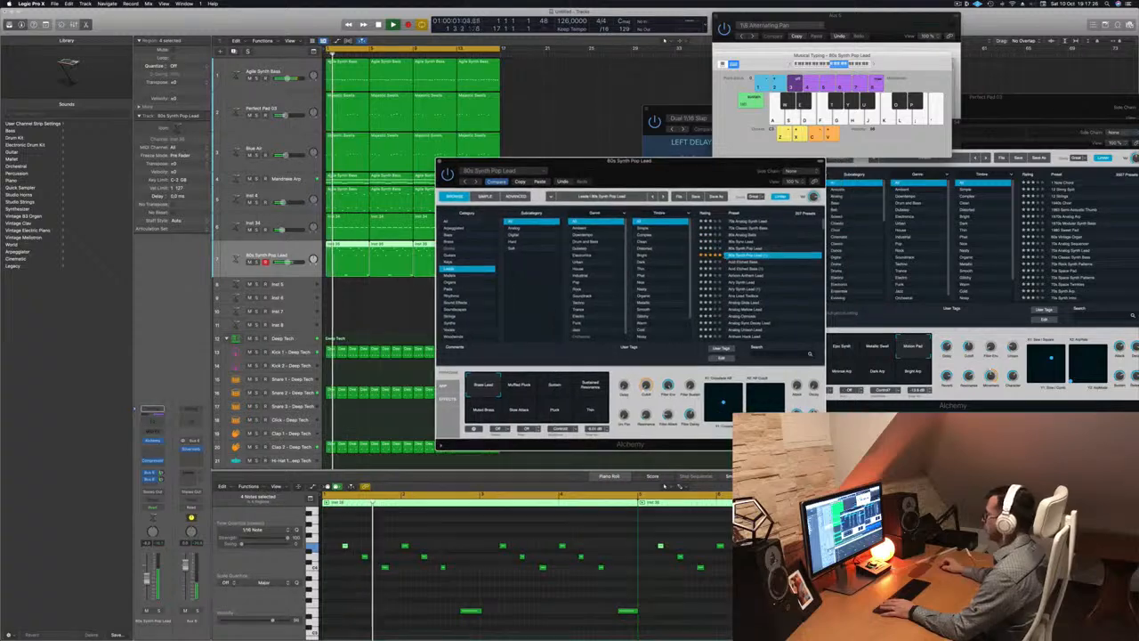
left_click(745, 282)
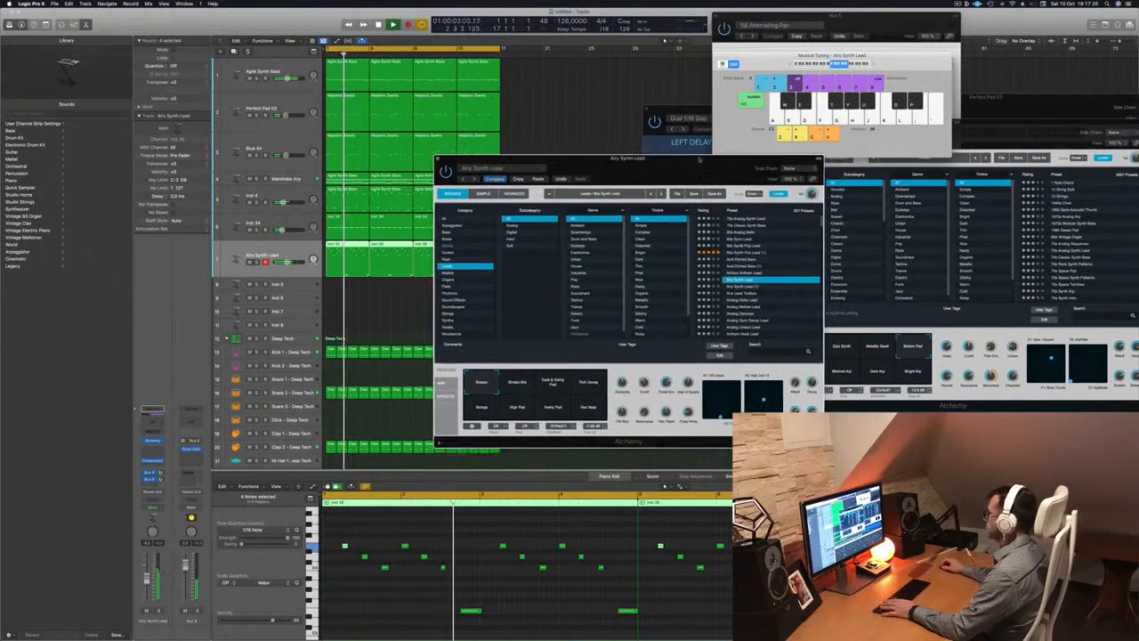
left_click(744, 282)
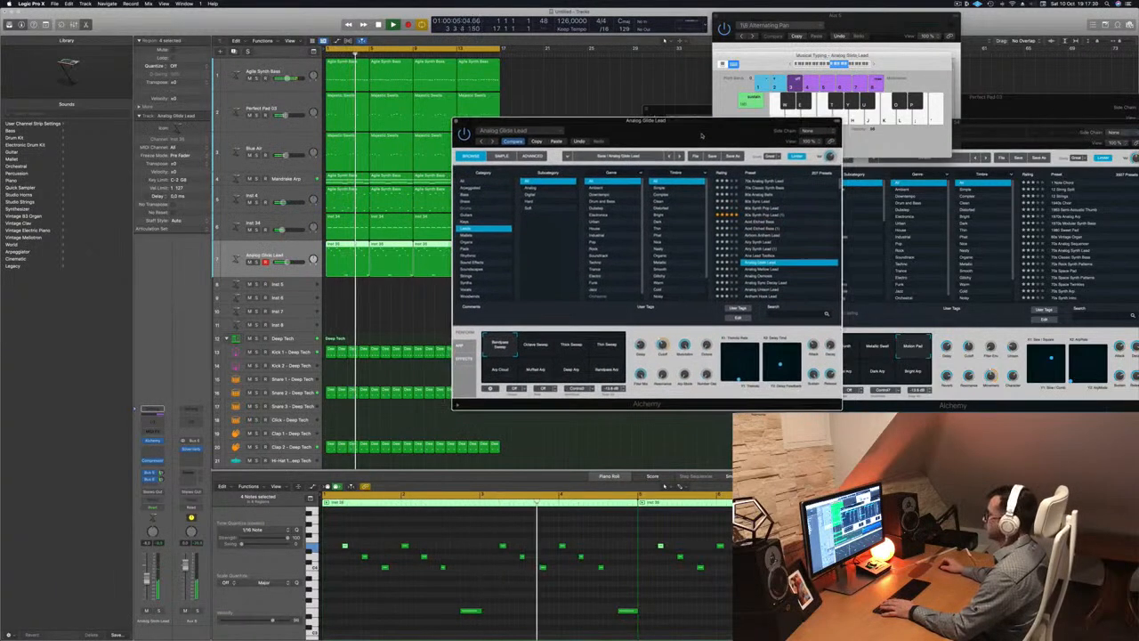
scroll(746, 255, "down", 2)
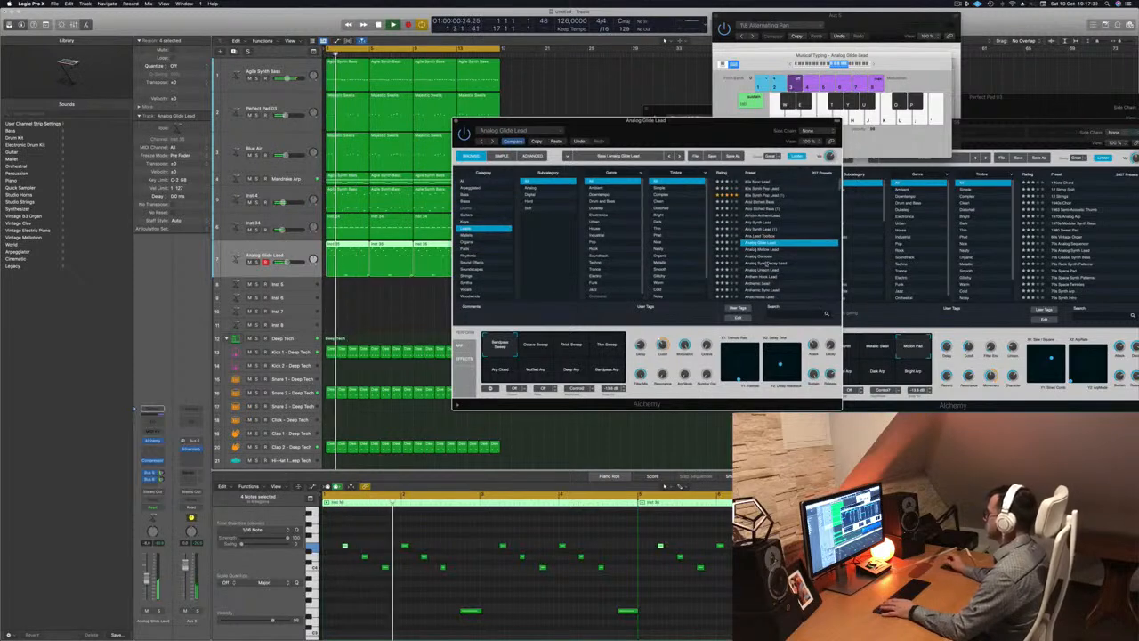
left_click(765, 263)
scroll(765, 257, "down", 3)
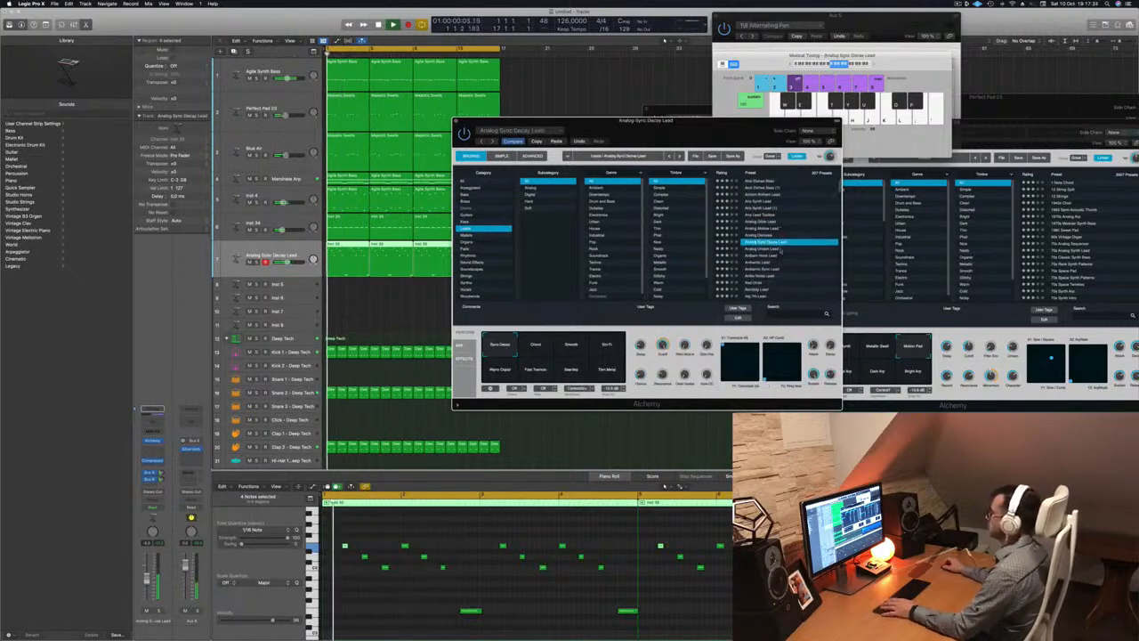
left_click(764, 250)
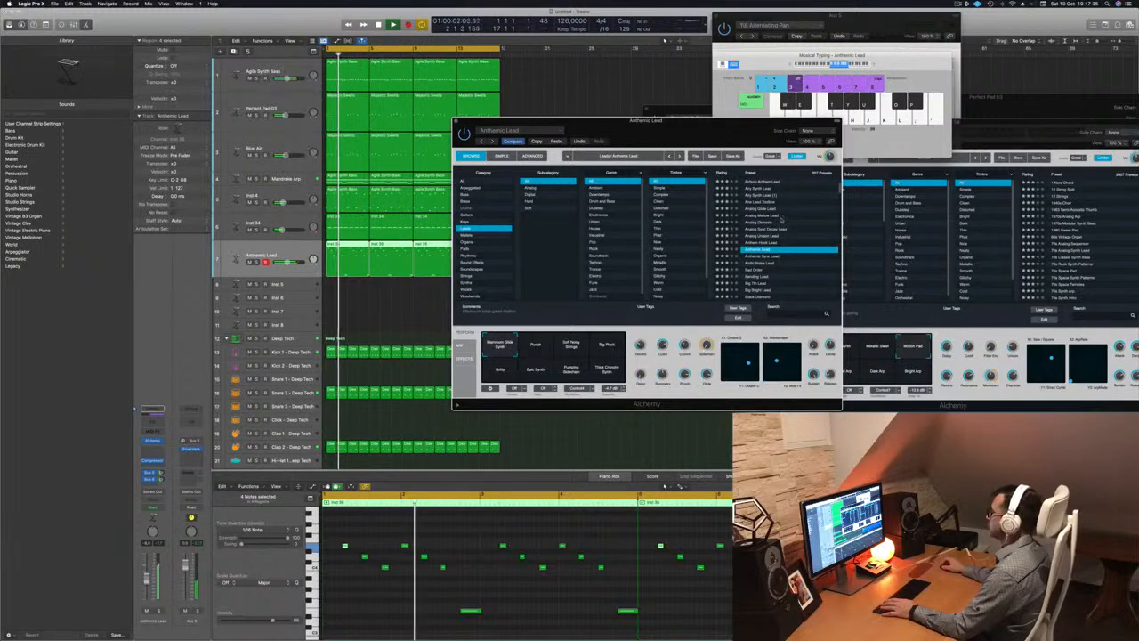
scroll(800, 244, "down", 2)
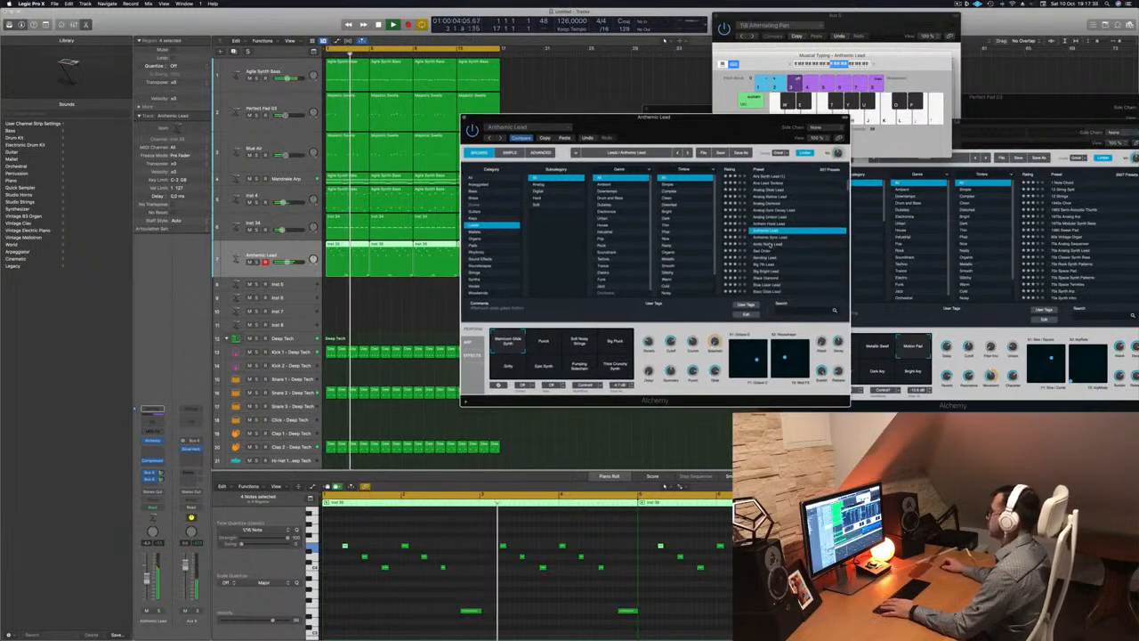
left_click(769, 243)
scroll(769, 238, "down", 2)
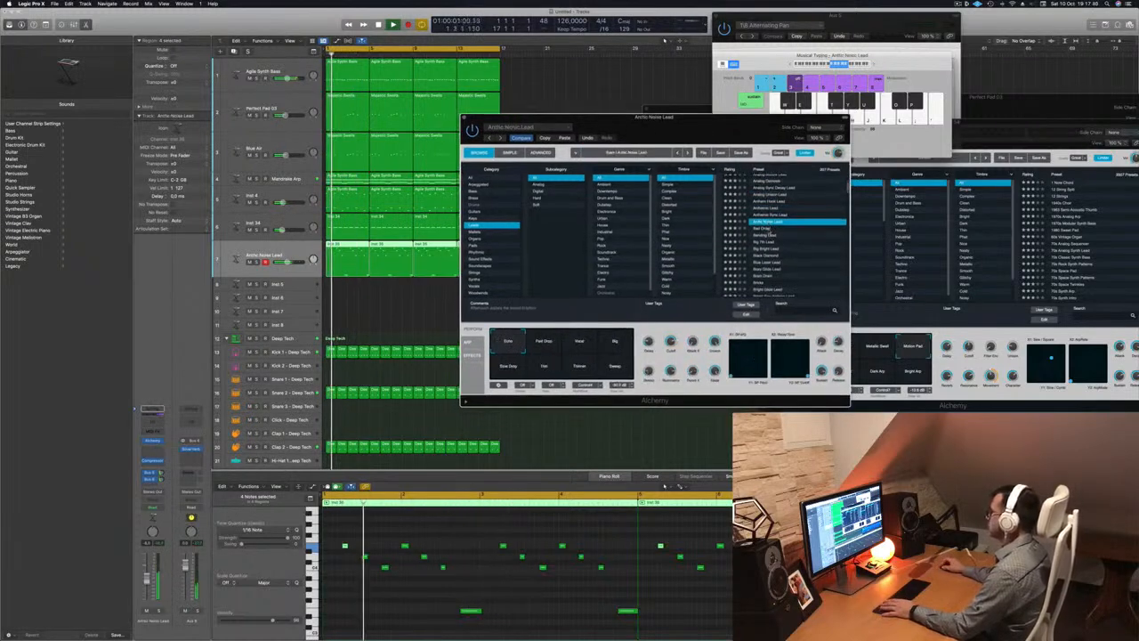
left_click(762, 228)
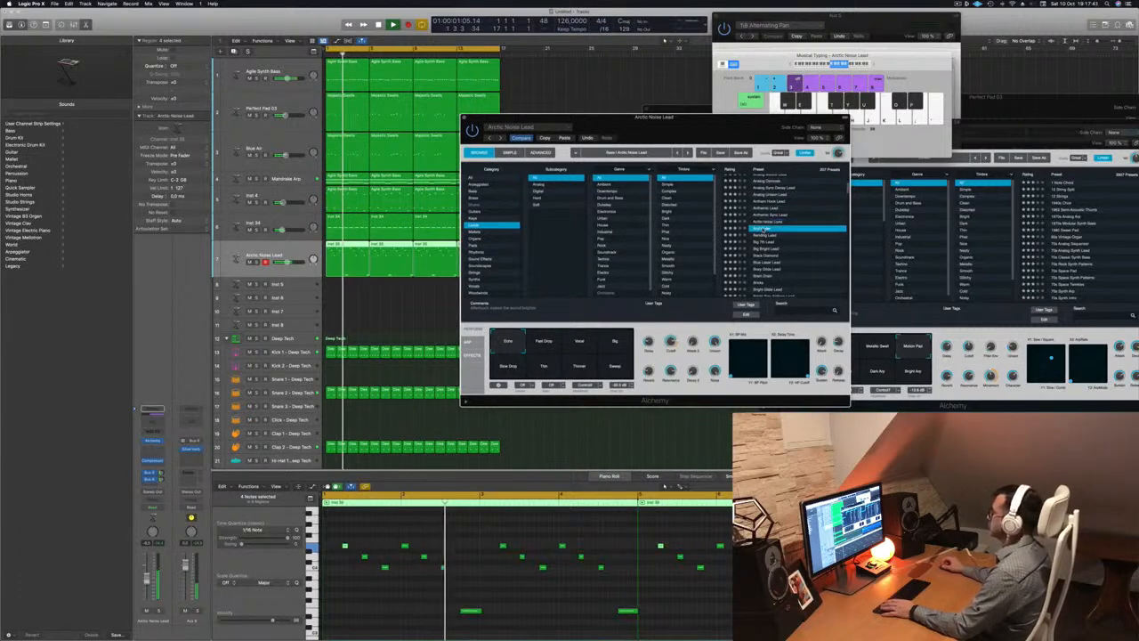
left_click(767, 263)
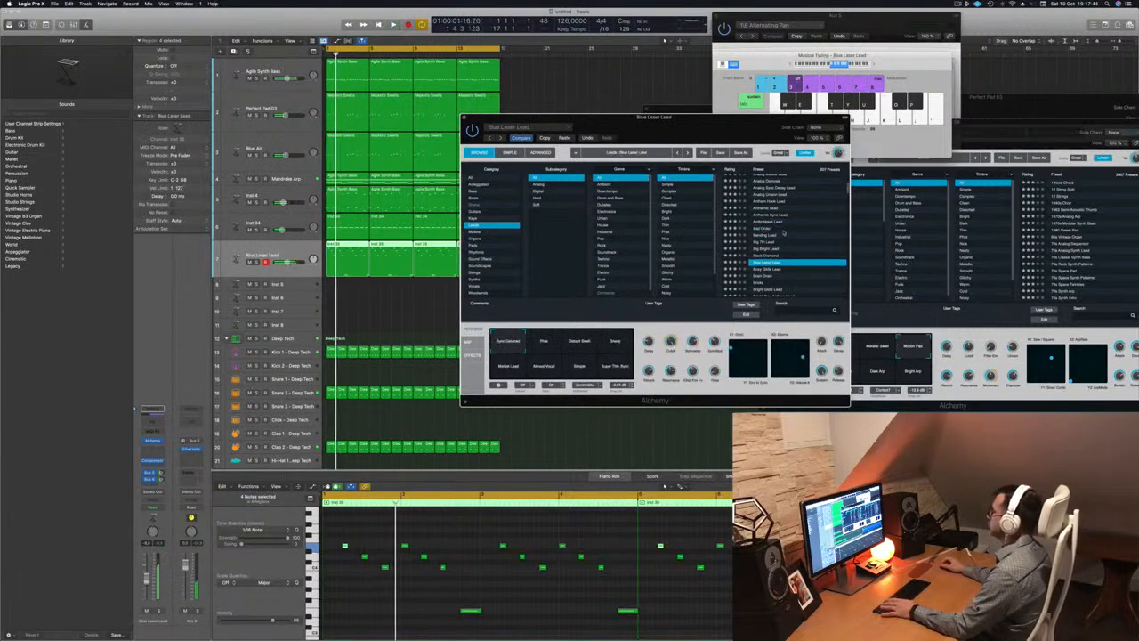
Audition Bricks, Burst Of Light, Buzz Fuzz Phaser Bass and Classic presets, settling on Classic Super Saw
scroll(793, 246, "down", 3)
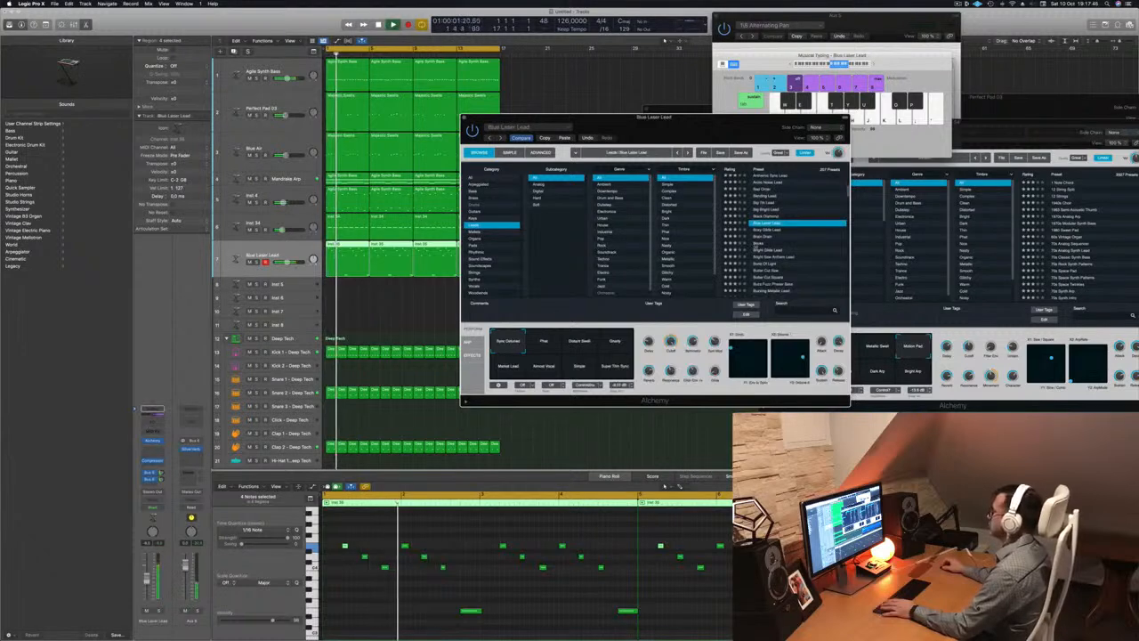
left_click(793, 243)
scroll(800, 237, "down", 3)
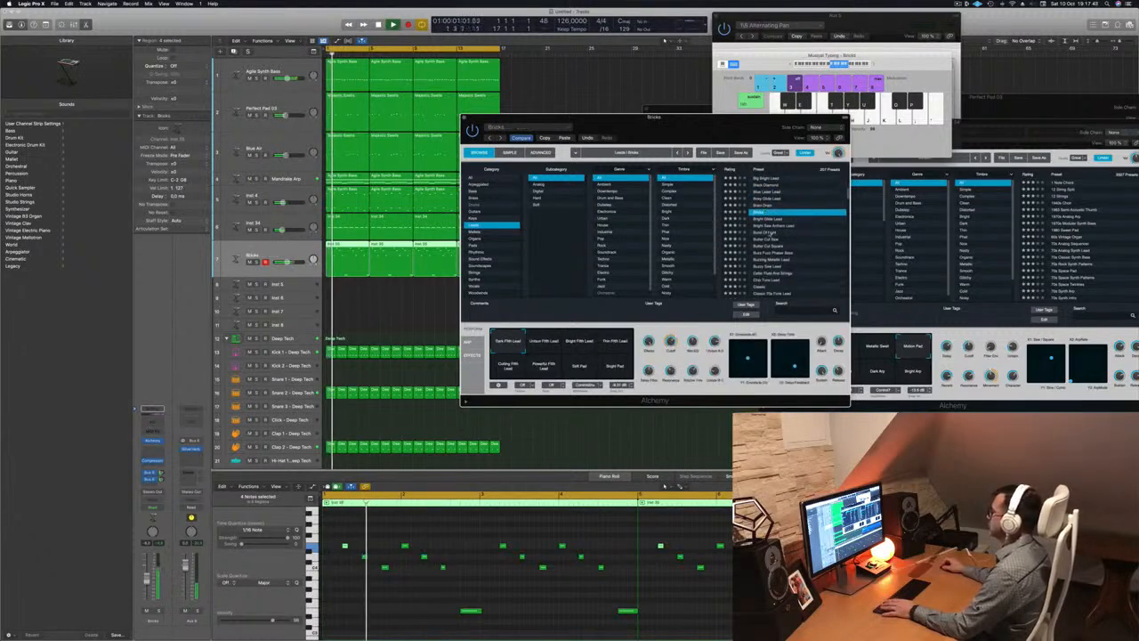
left_click(769, 232)
scroll(799, 240, "down", 2)
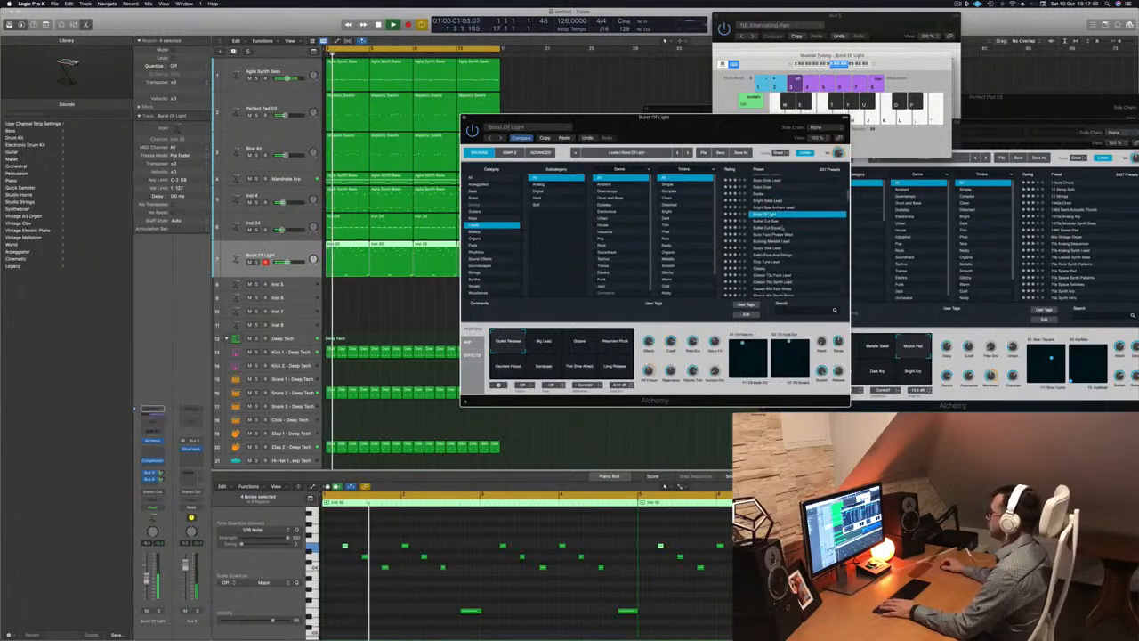
left_click(771, 234)
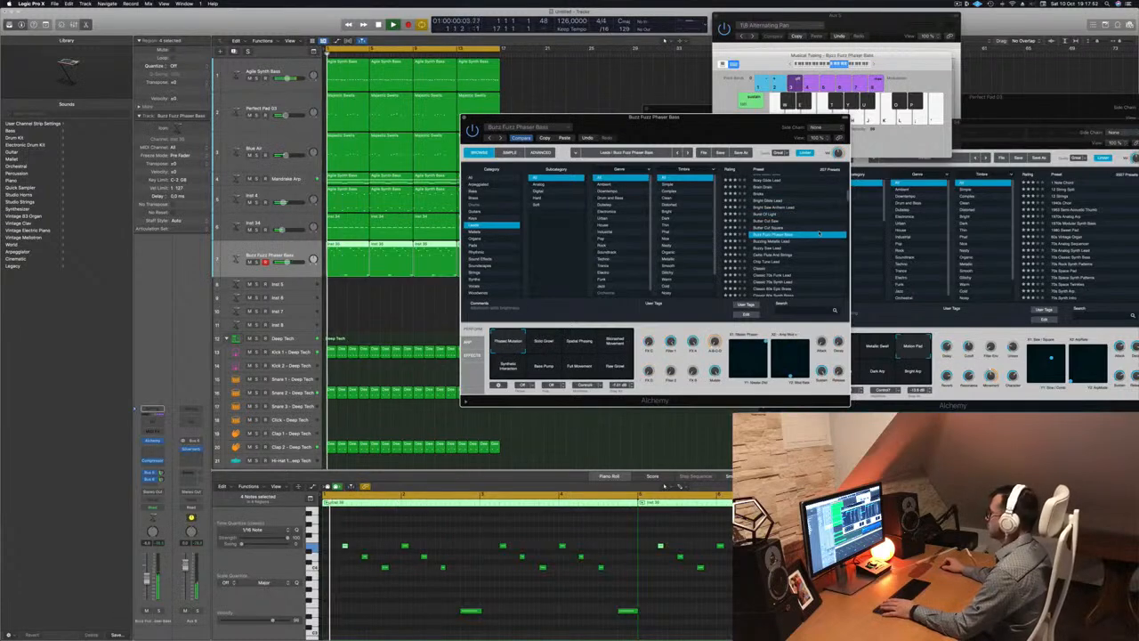
scroll(790, 237, "down", 2)
left_click(776, 257)
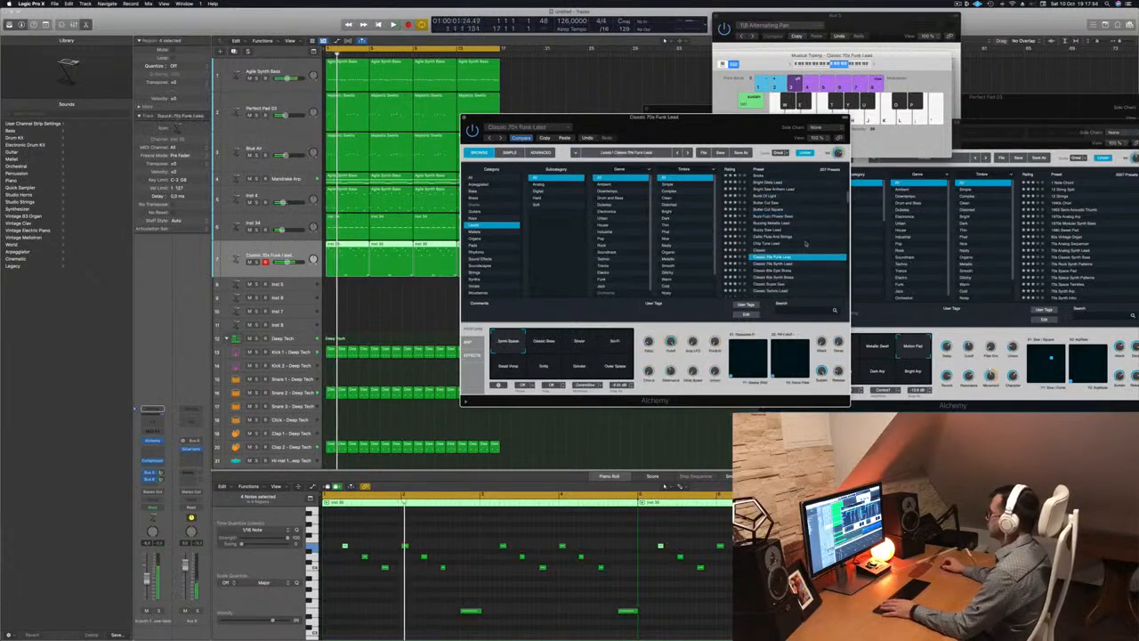
scroll(792, 247, "down", 3)
left_click(778, 241)
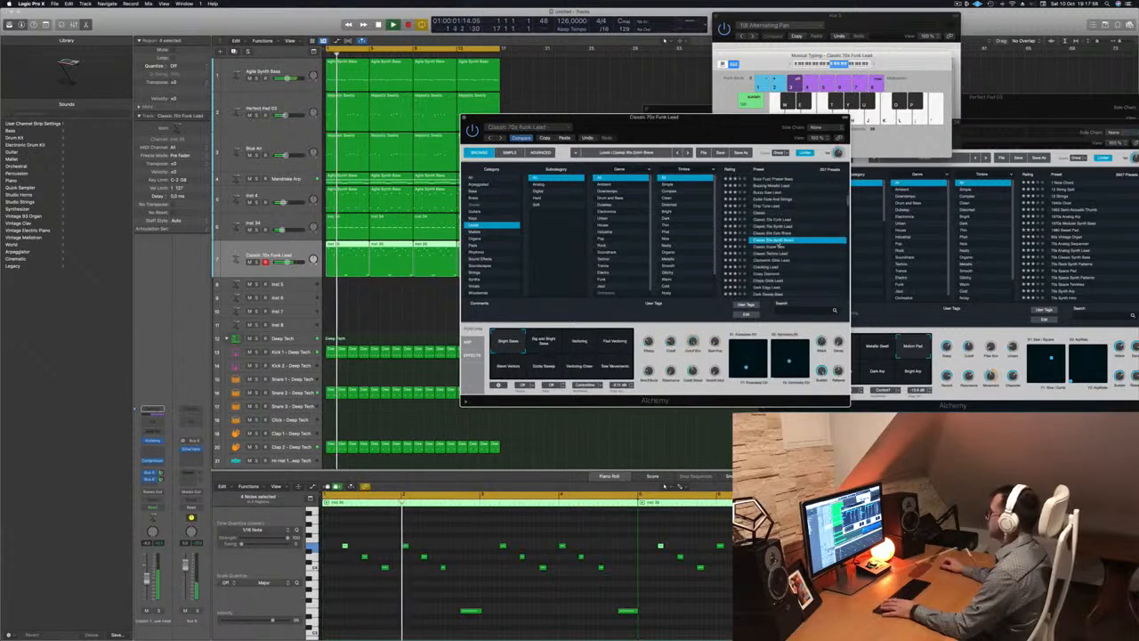
scroll(809, 240, "down", 3)
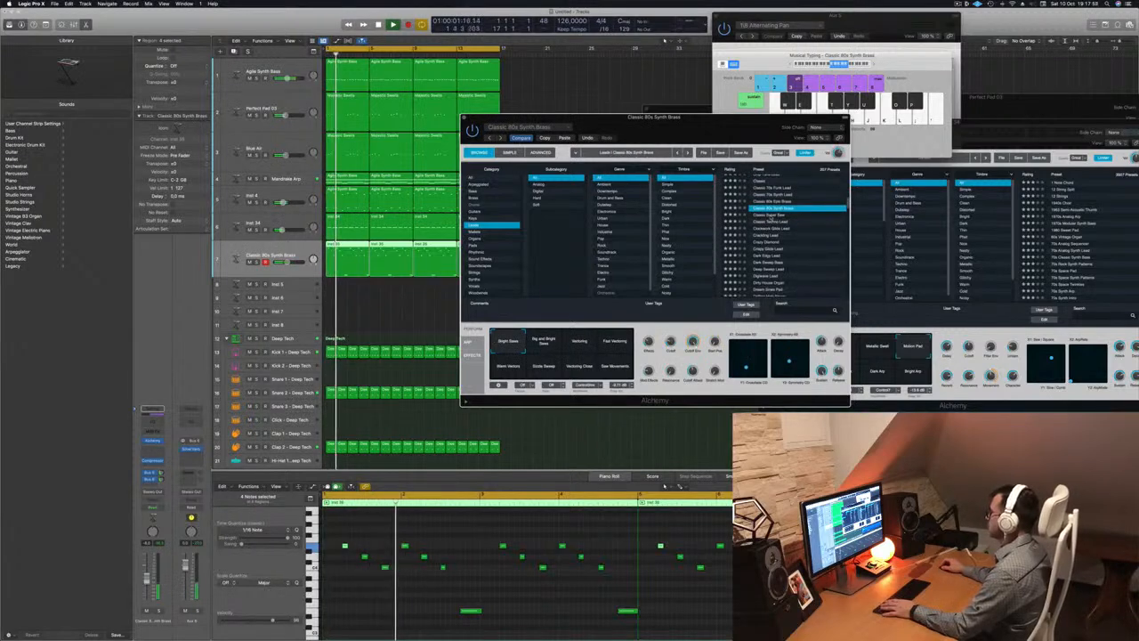
left_click(772, 216)
scroll(799, 228, "down", 1)
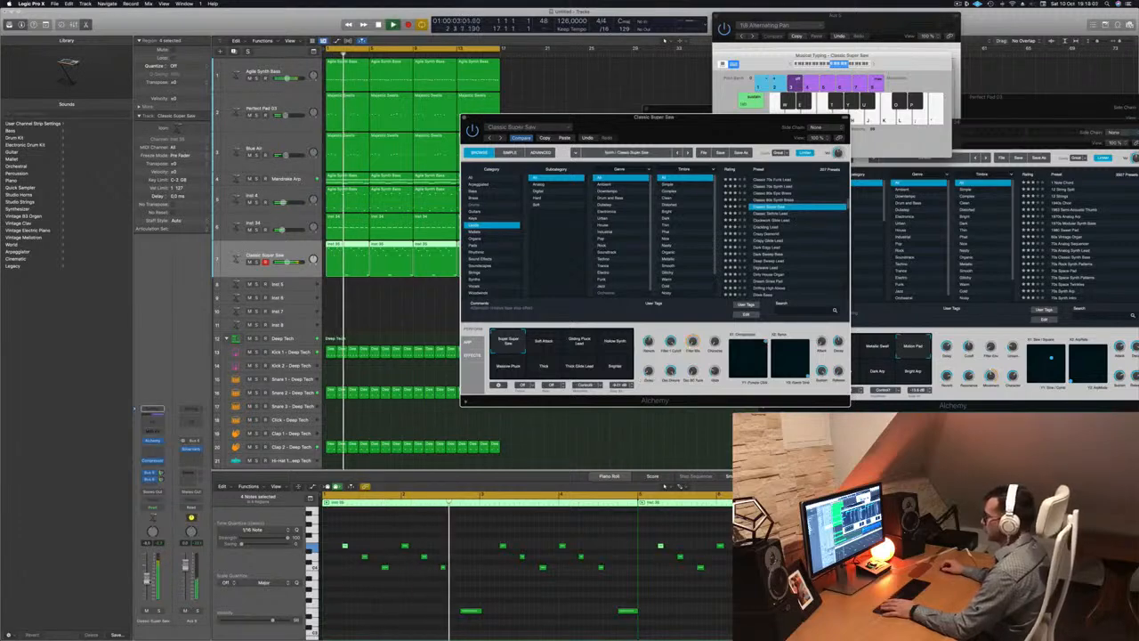
During playback, switch Classic Super Saw between the Thick, Thick Glide Lead and Massive Pluck snapshots
left_click(147, 585)
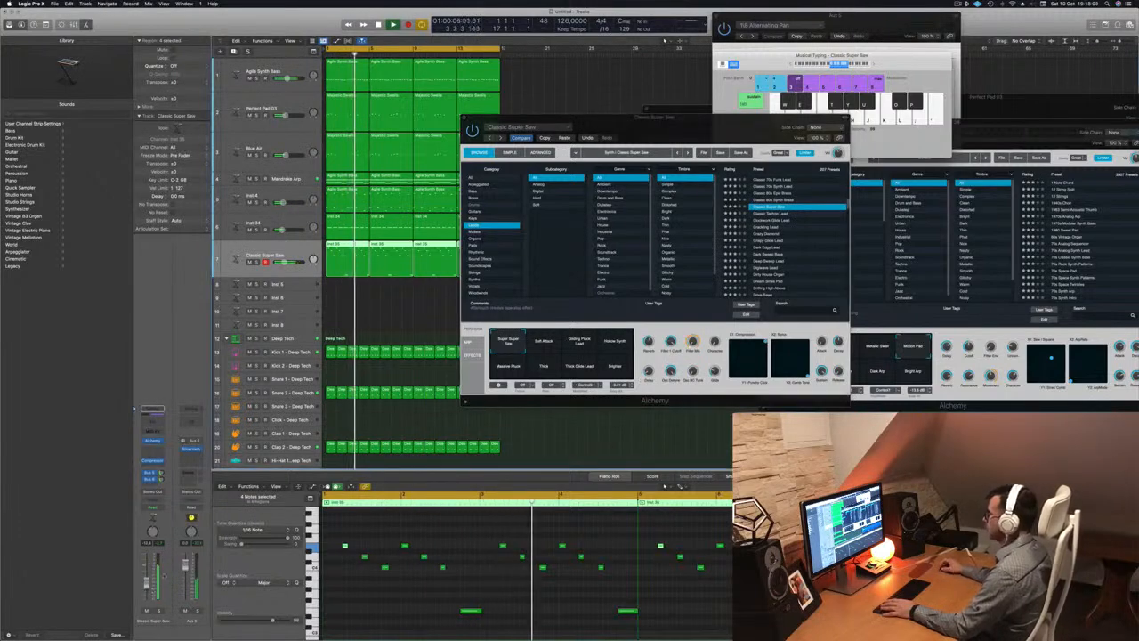
left_click(552, 338)
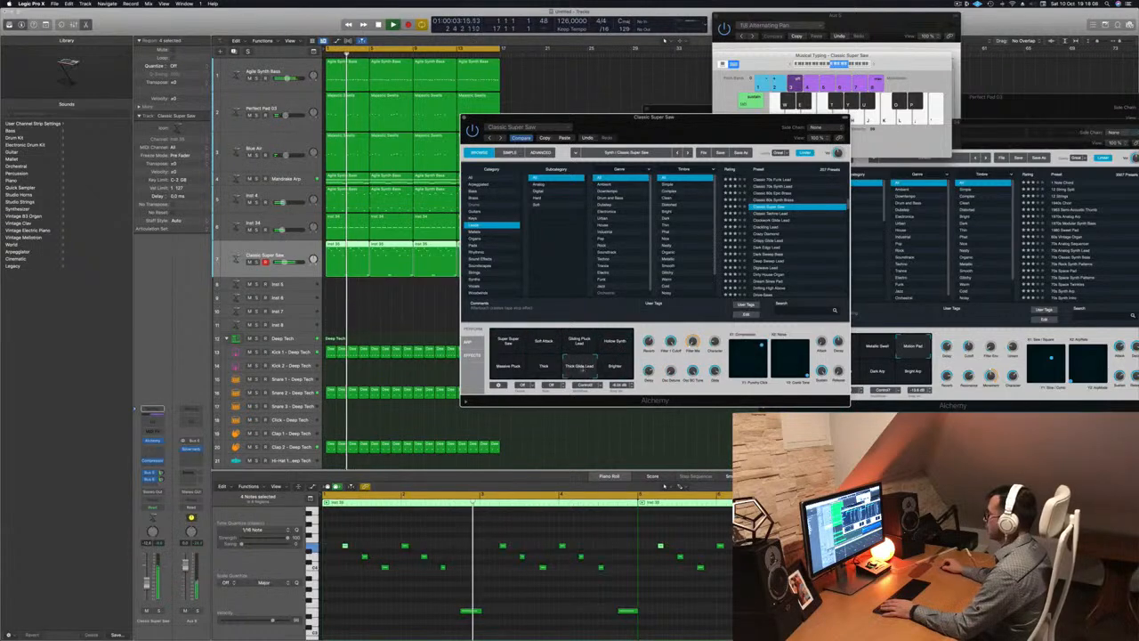
left_click(550, 368)
left_click(583, 369)
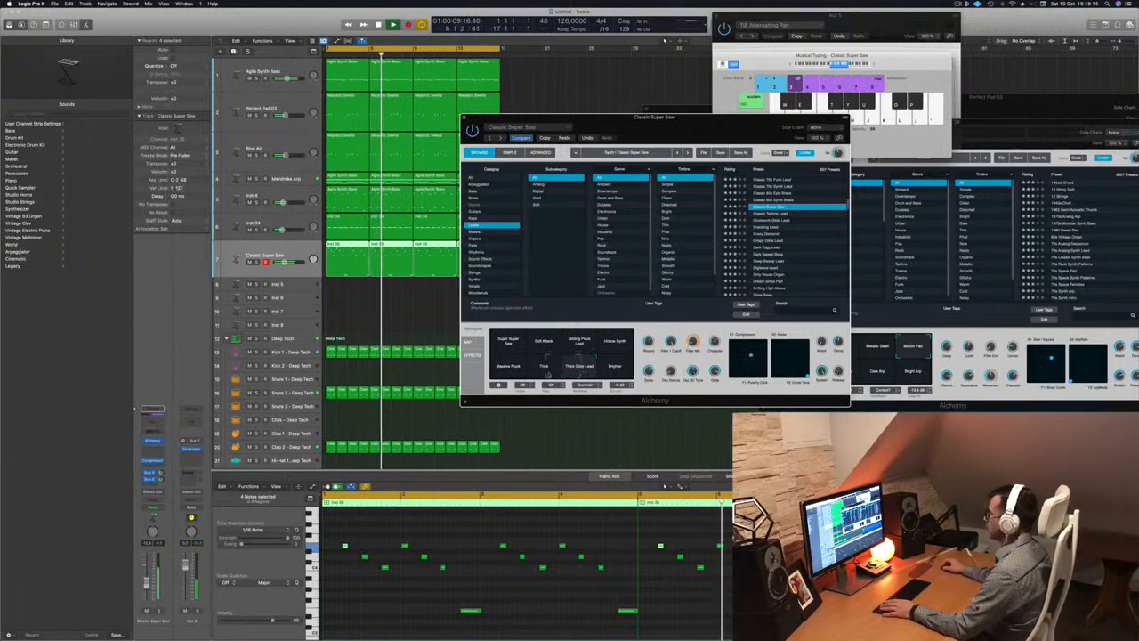
left_click(544, 367)
left_click(508, 366)
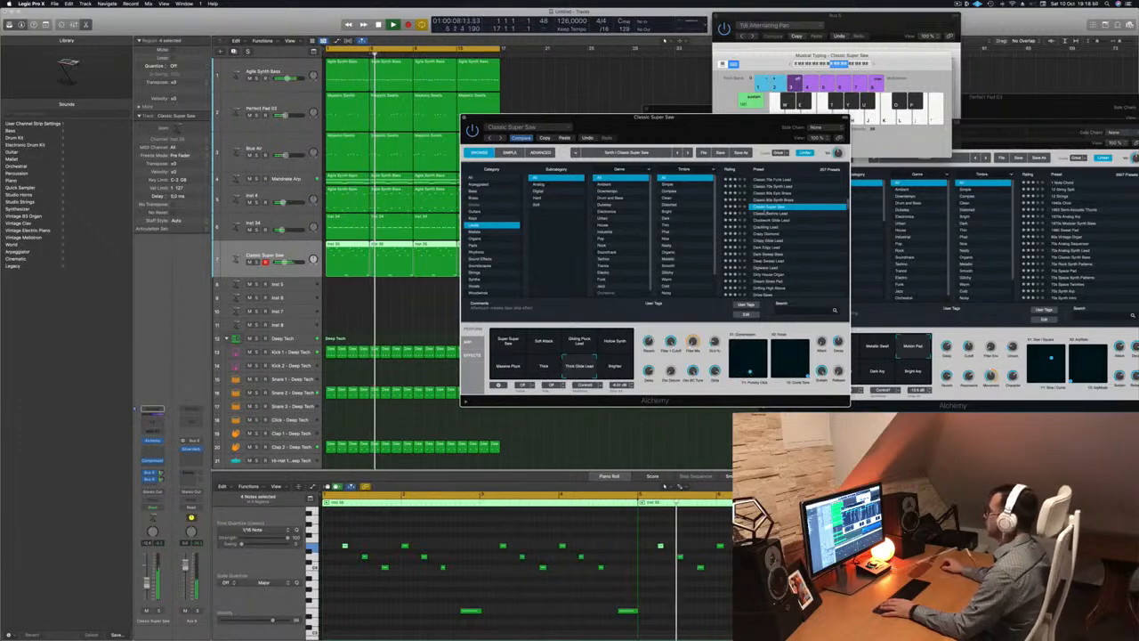
Restart playback from the song start while auditioning Clockwork Glide Lead, Crashing Lead, Crazy Diamond and Crispy Glide Lead
left_click(758, 219)
key("space")
key("Return")
key("space")
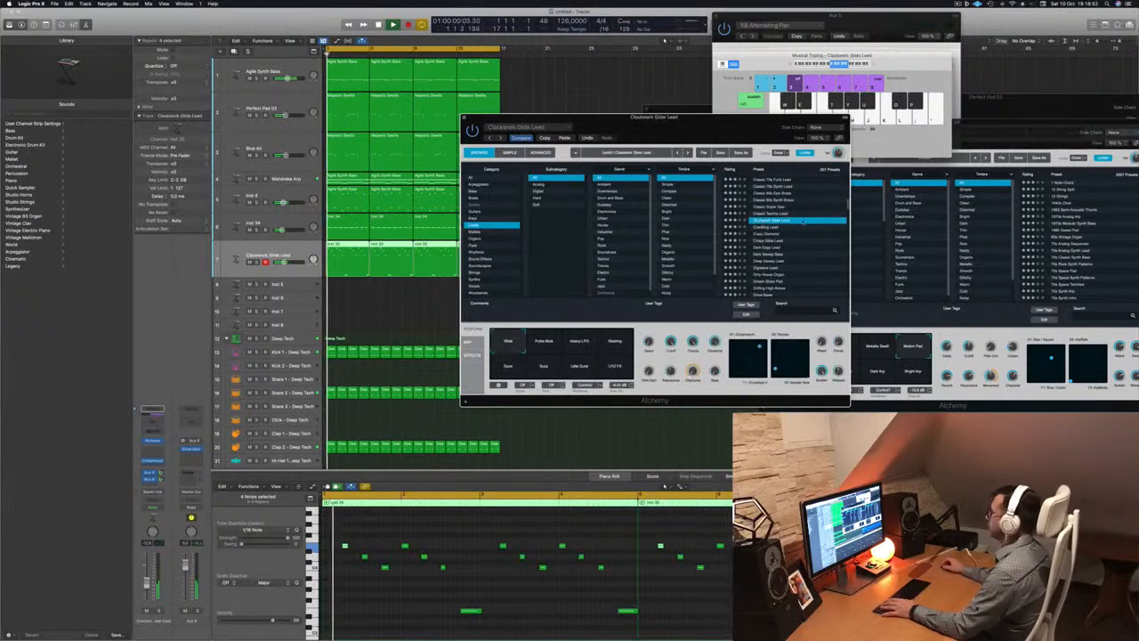
left_click(762, 228)
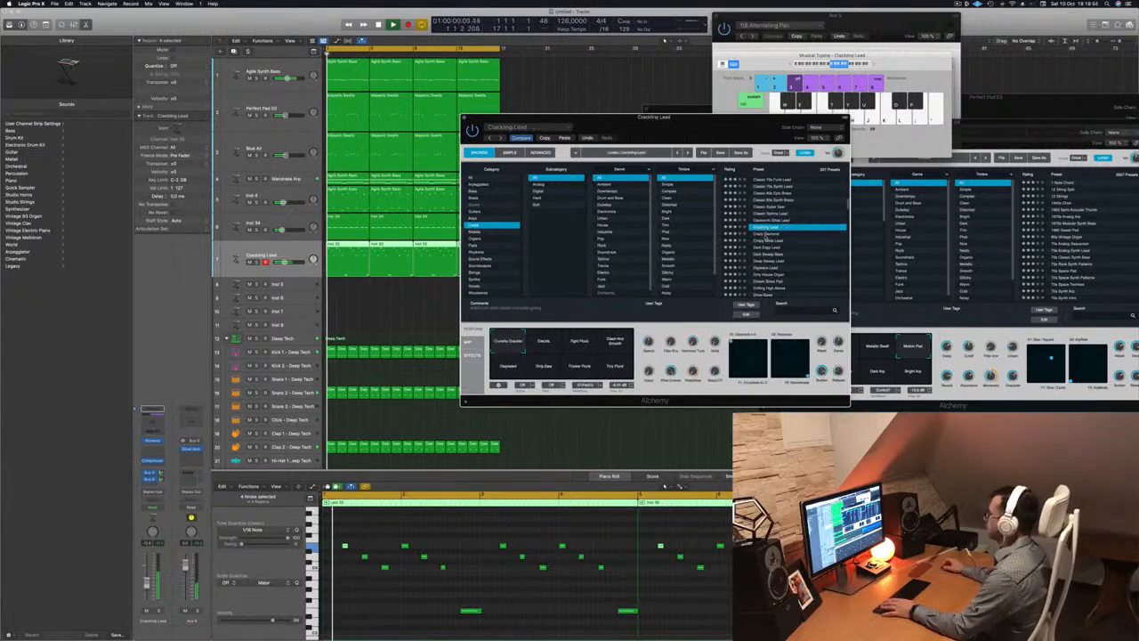
left_click(763, 234)
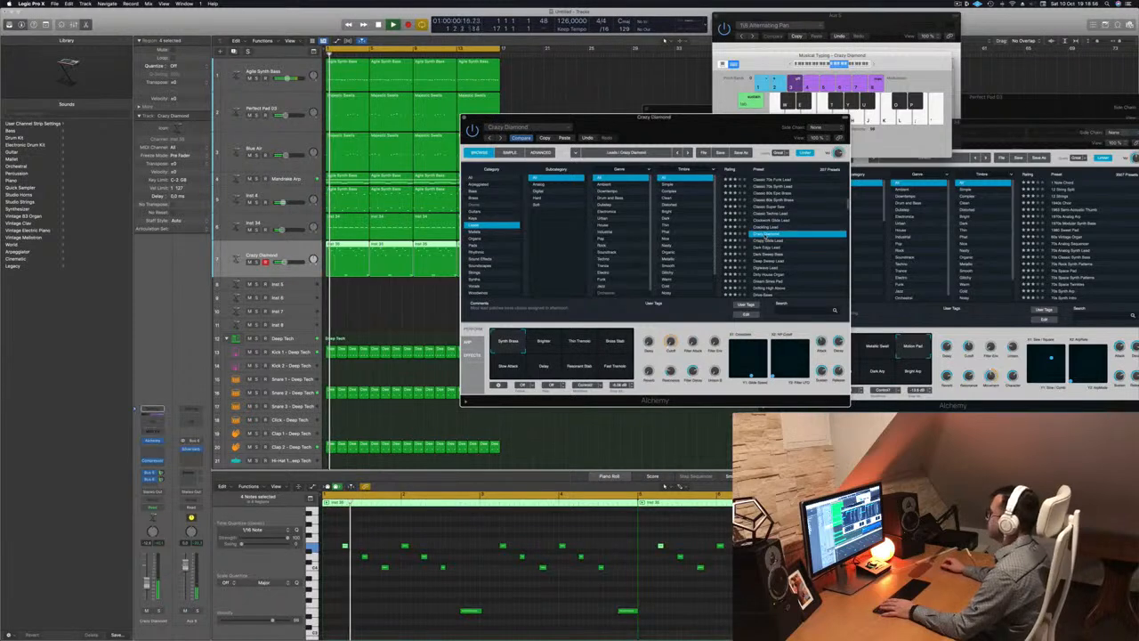
left_click(777, 241)
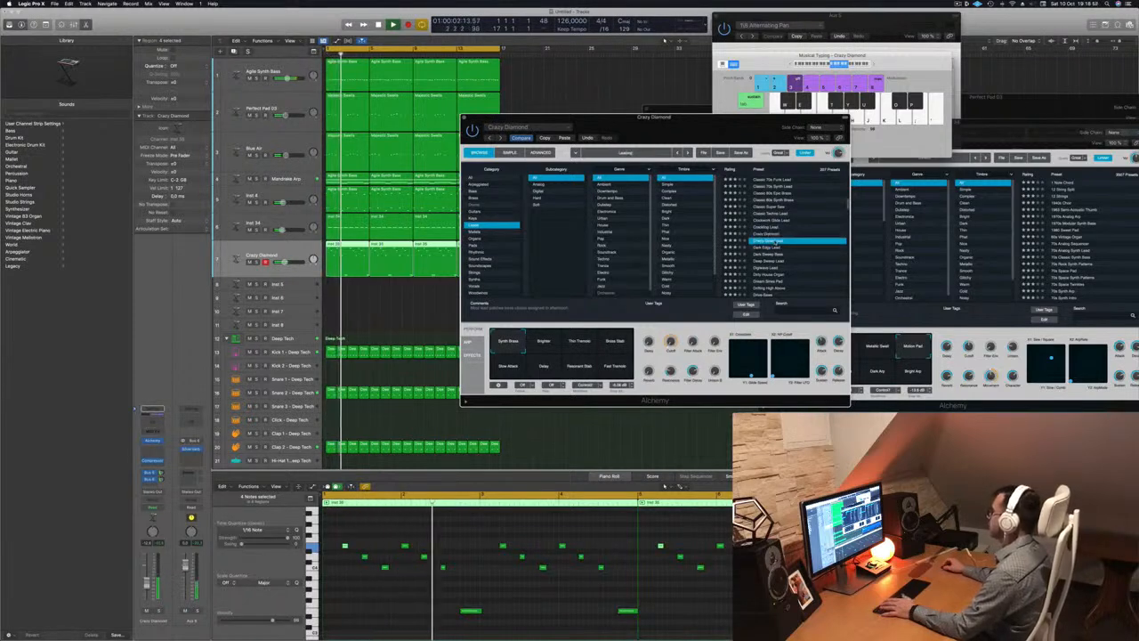
Try Crispy Glide Lead's Width, Soften, Muffled, Slow Attack and Brighter performance variations
scroll(792, 238, "down", 4)
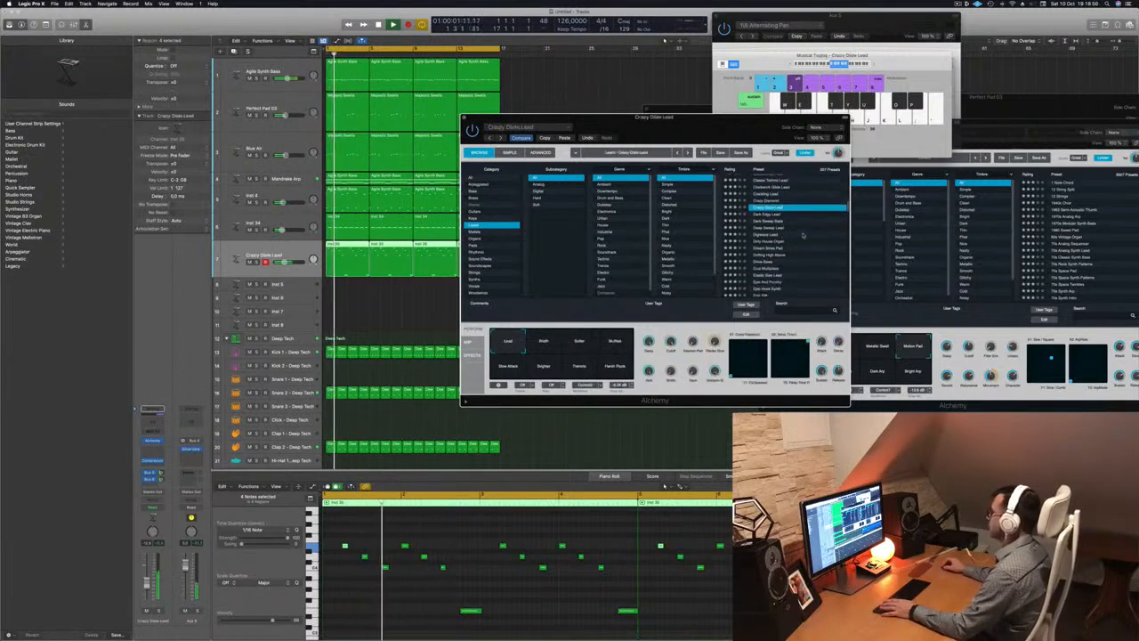
left_click(548, 344)
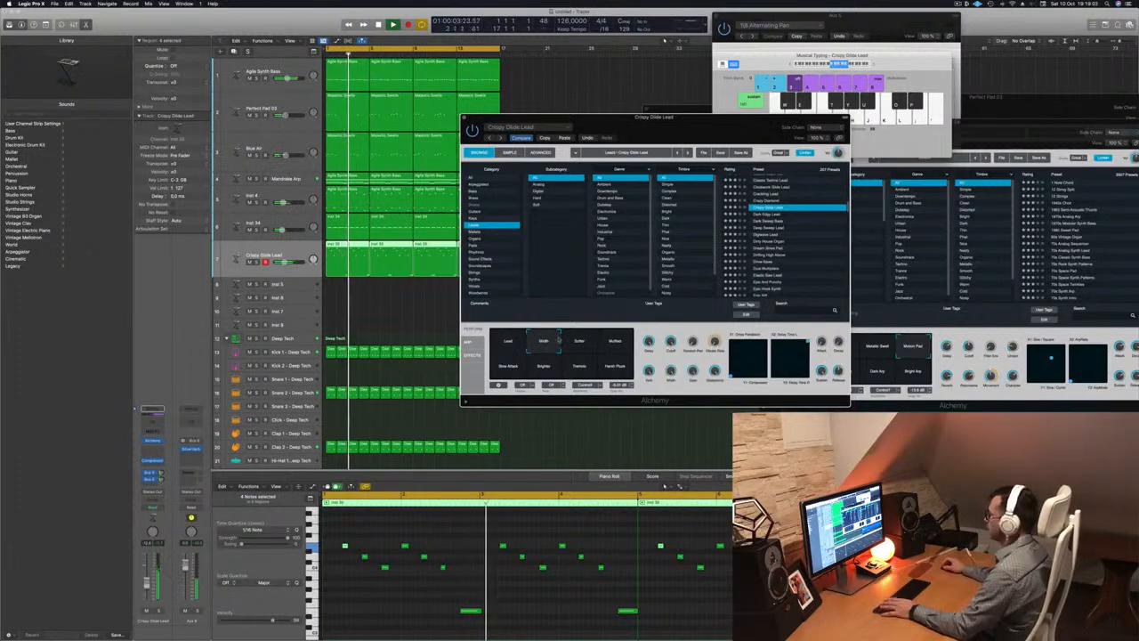
left_click(581, 344)
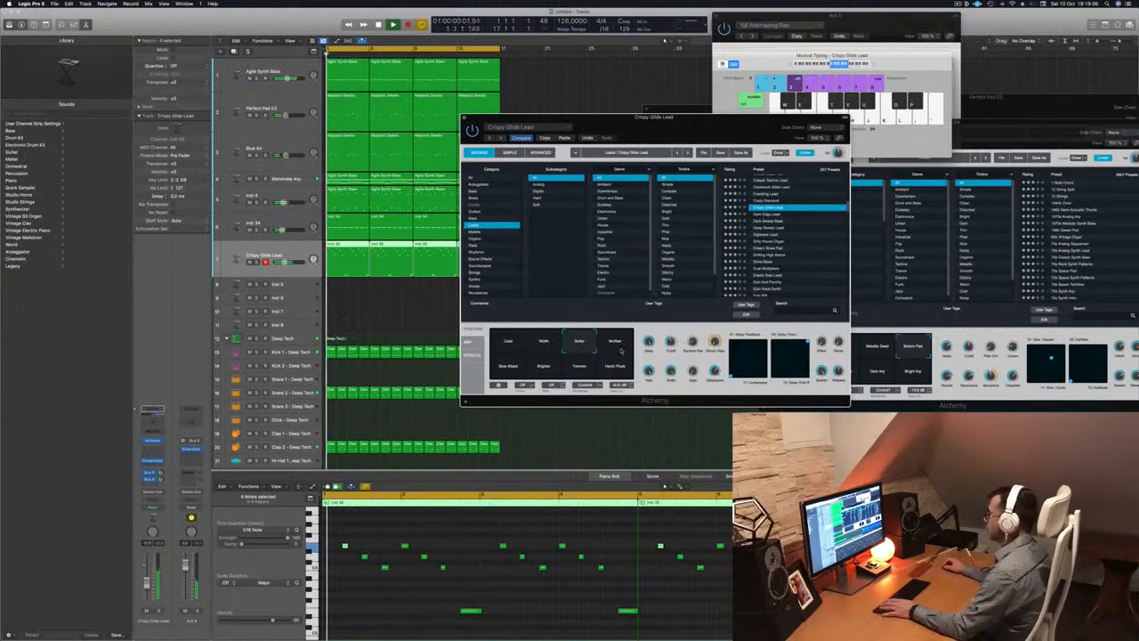
left_click(620, 348)
left_click(506, 365)
left_click(544, 365)
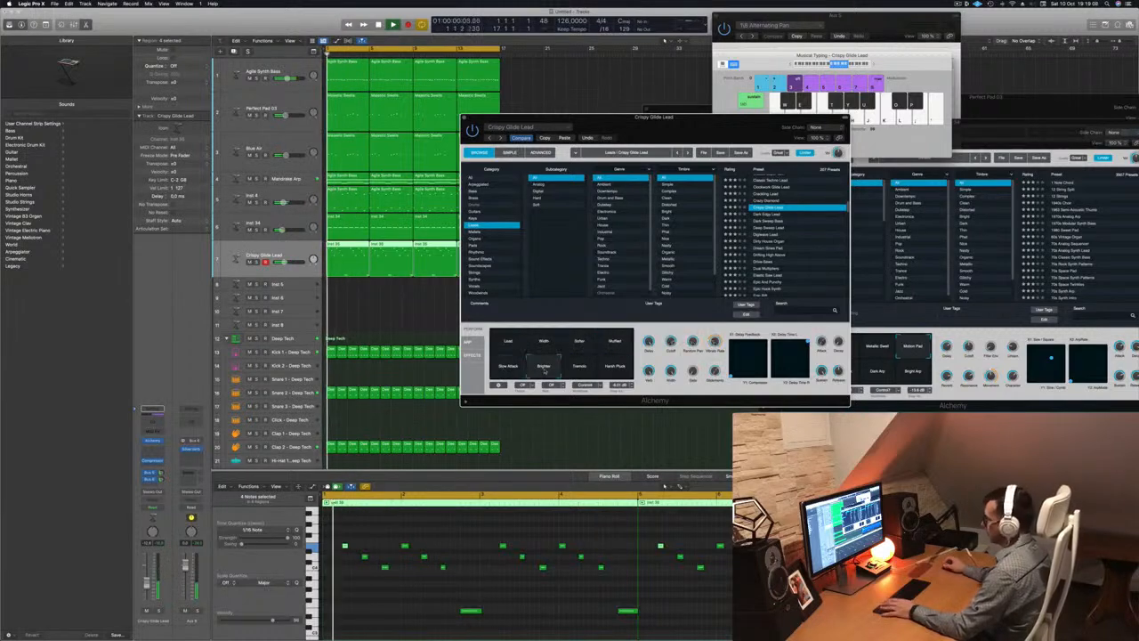
left_click(579, 368)
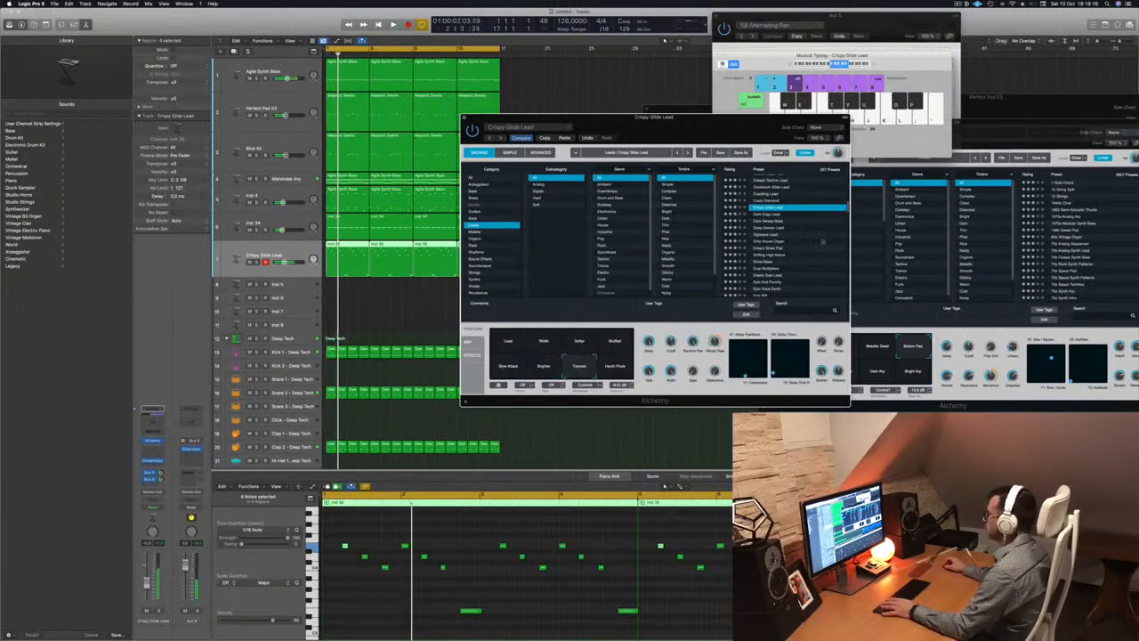
Audition Dark Sweep Bass, Digiwave Lead and Dirty House Organ, ending on the Dream Sines Pad preset
left_click(770, 221)
scroll(803, 211, "down", 1)
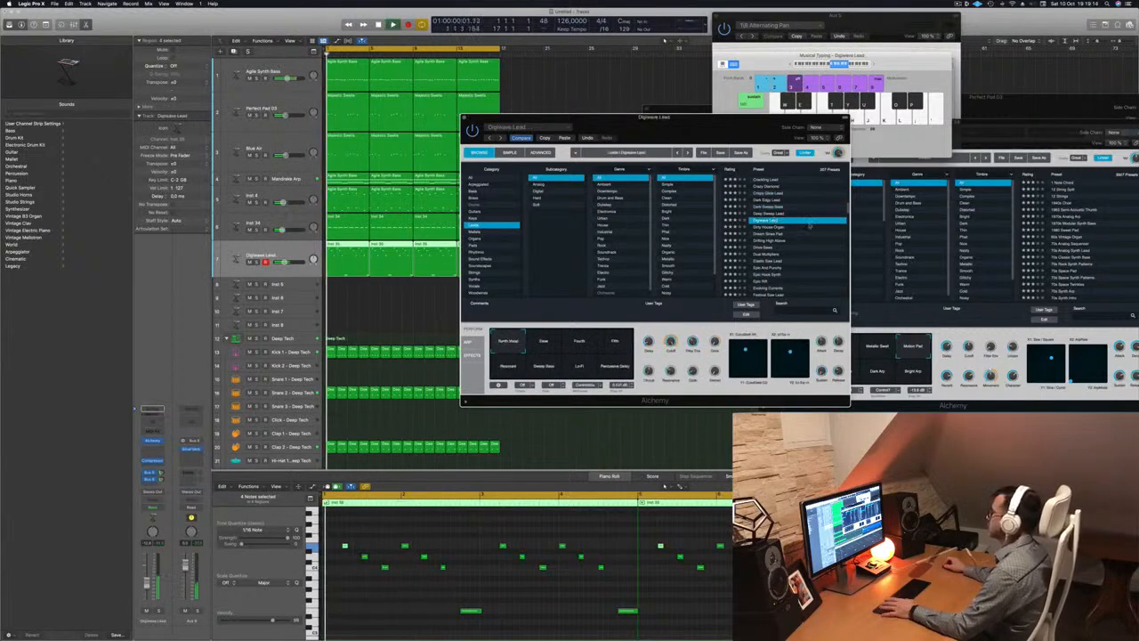
left_click(800, 220)
scroll(801, 223, "down", 1)
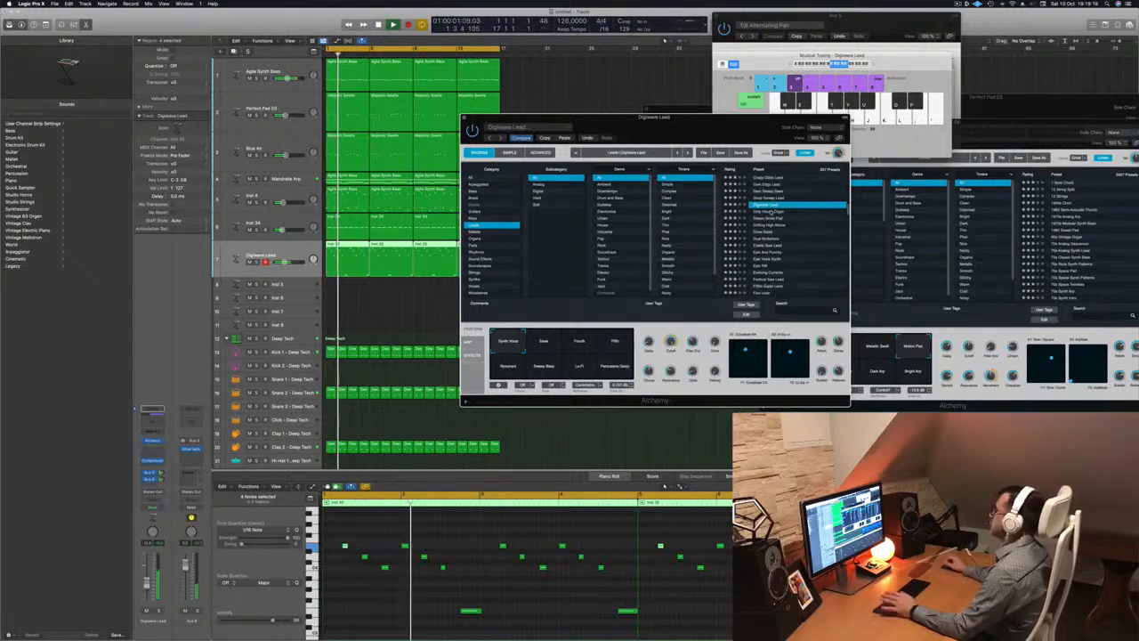
left_click(771, 211)
left_click(769, 218)
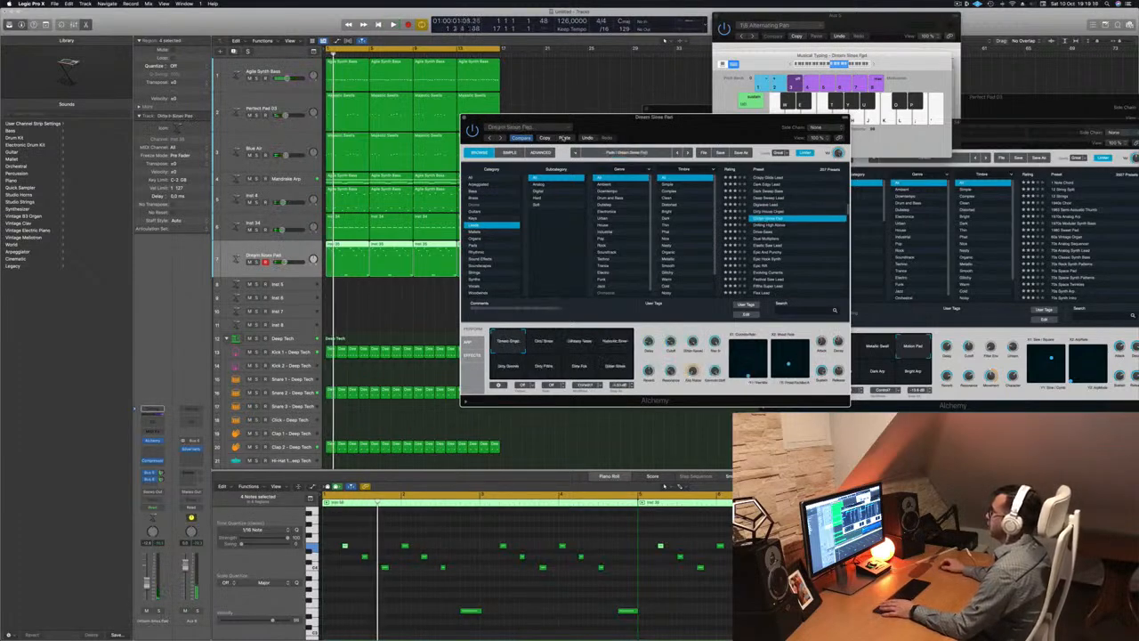
key("super+z")
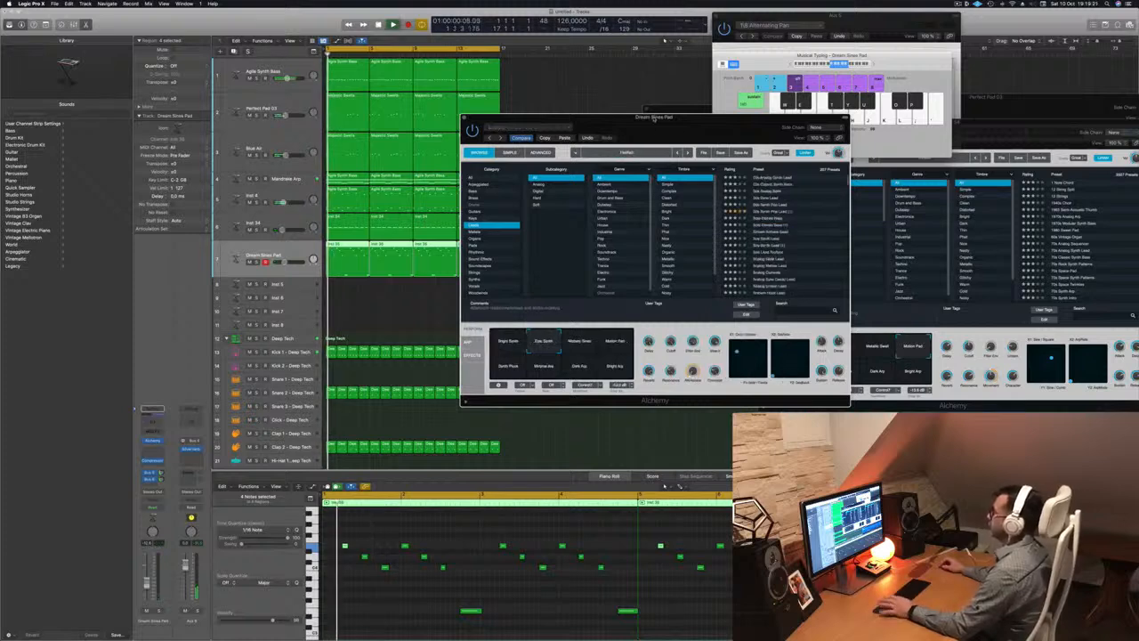
left_click_drag(654, 118, 614, 121)
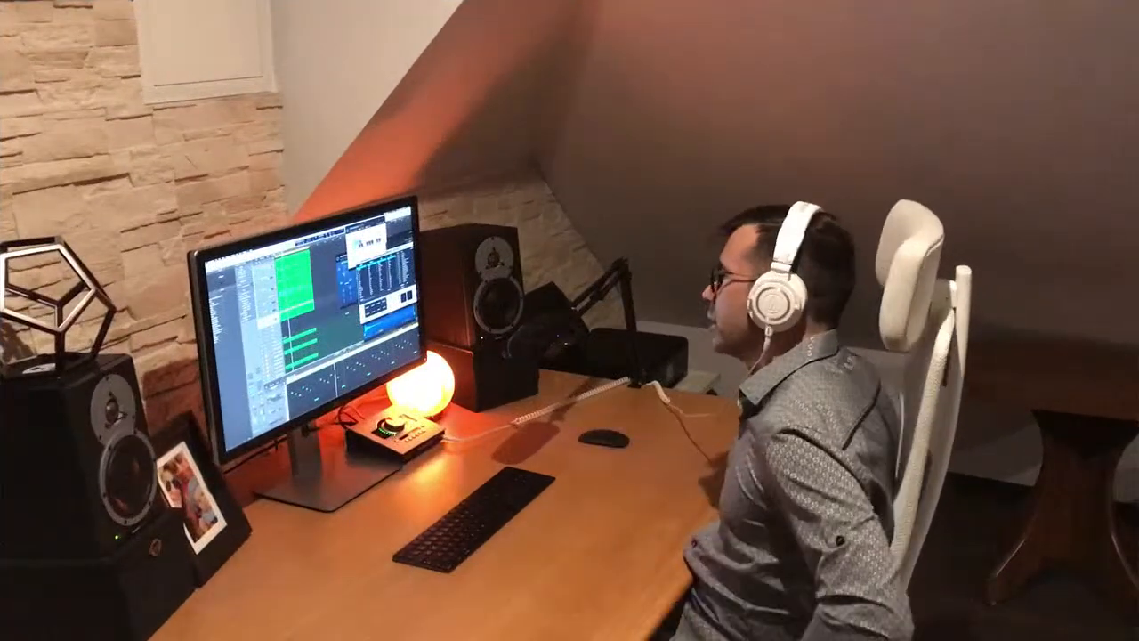